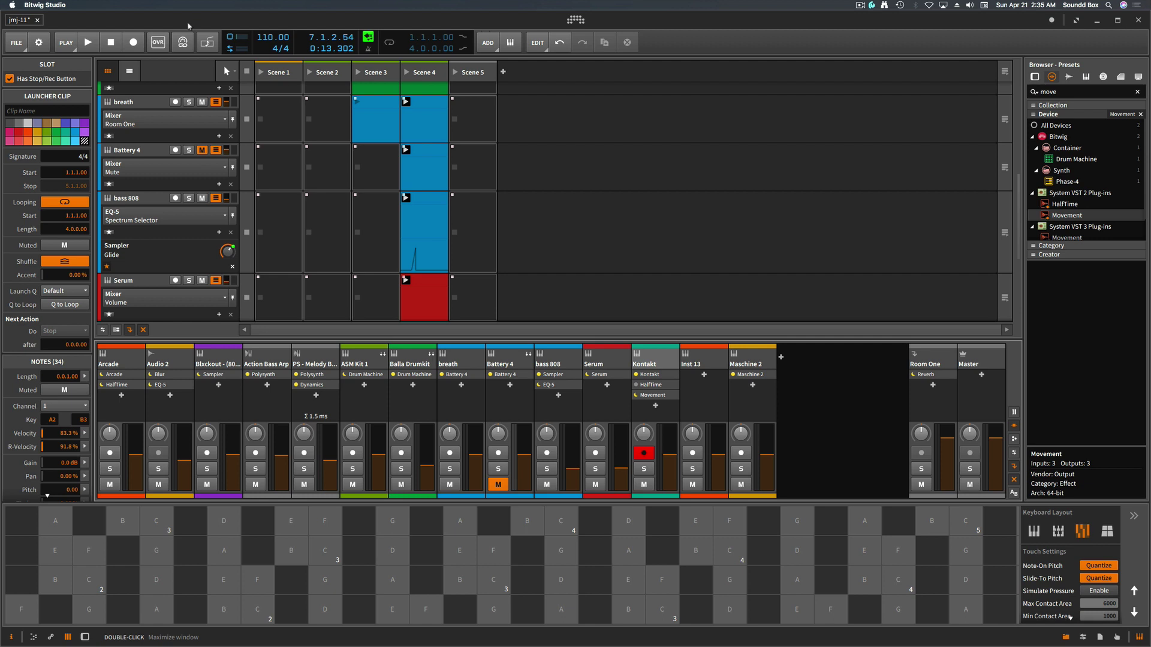
Look through the dashboard's audio settings, project templates, packages and help pages, and close it.
left_click(56, 6)
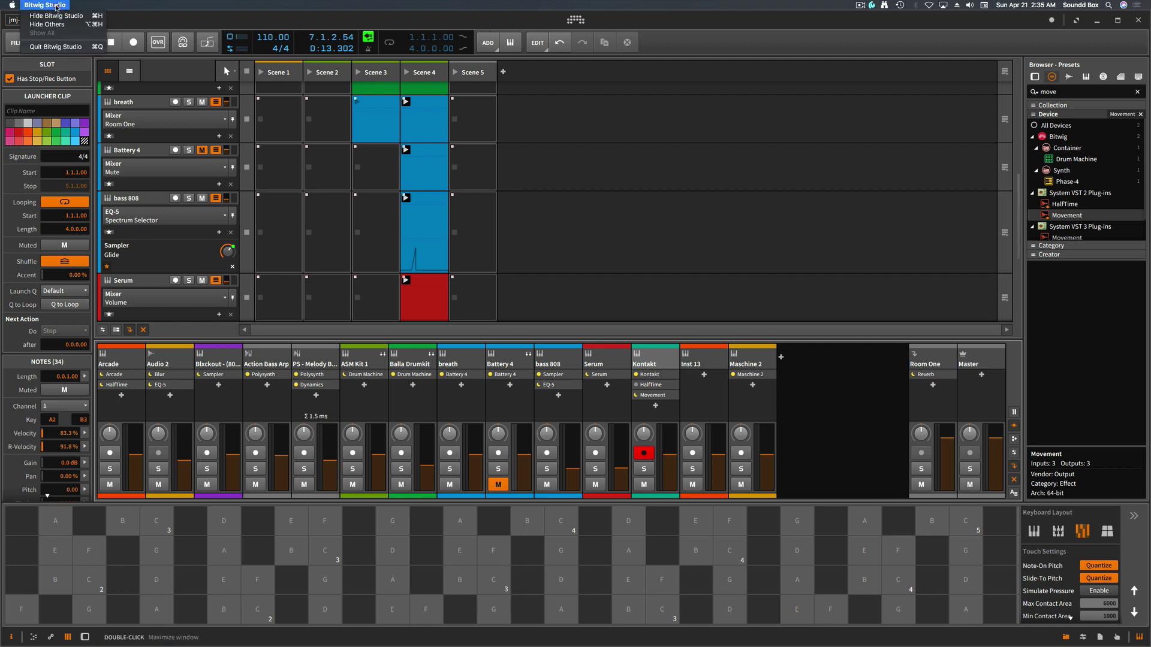
left_click(56, 8)
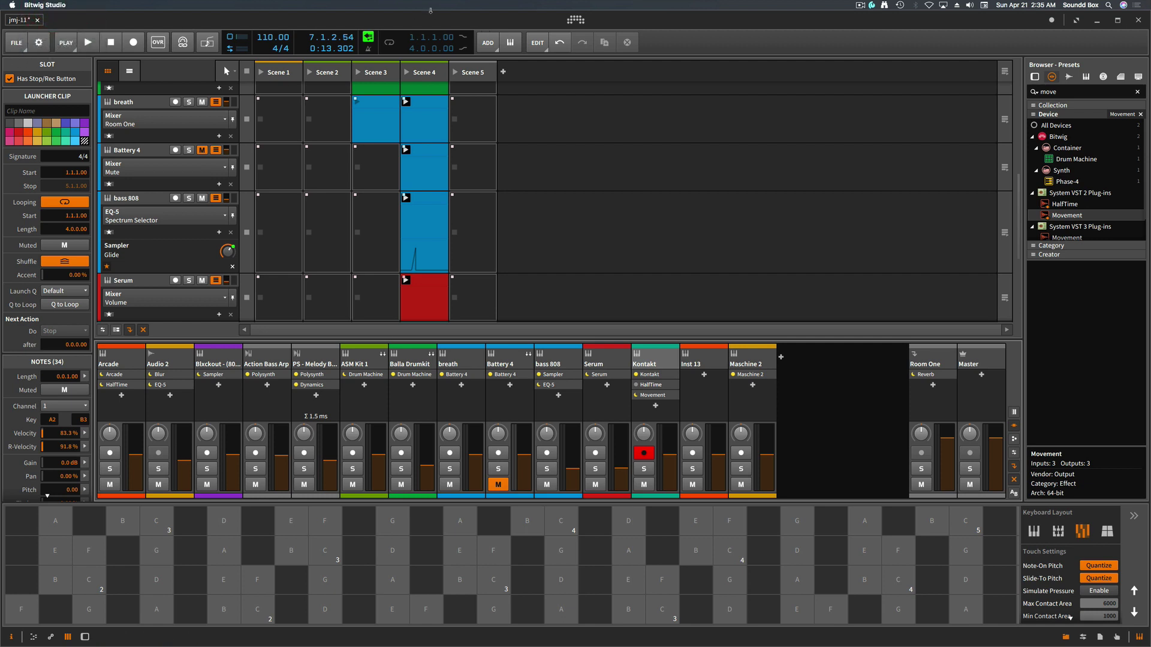
left_click(576, 20)
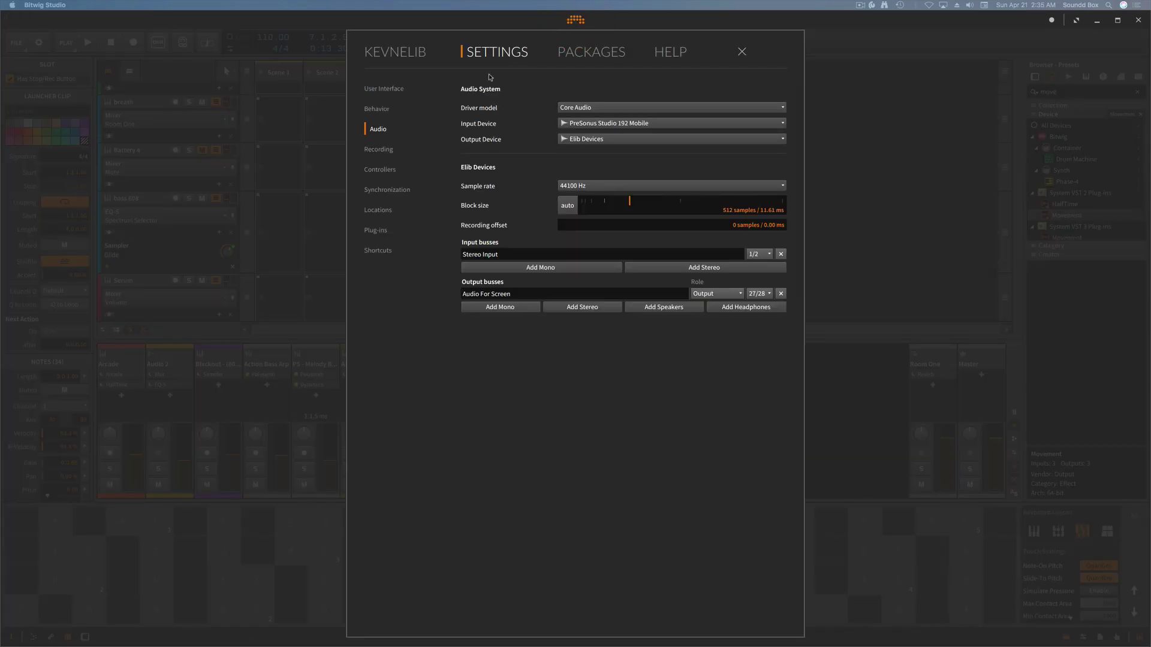
left_click(392, 52)
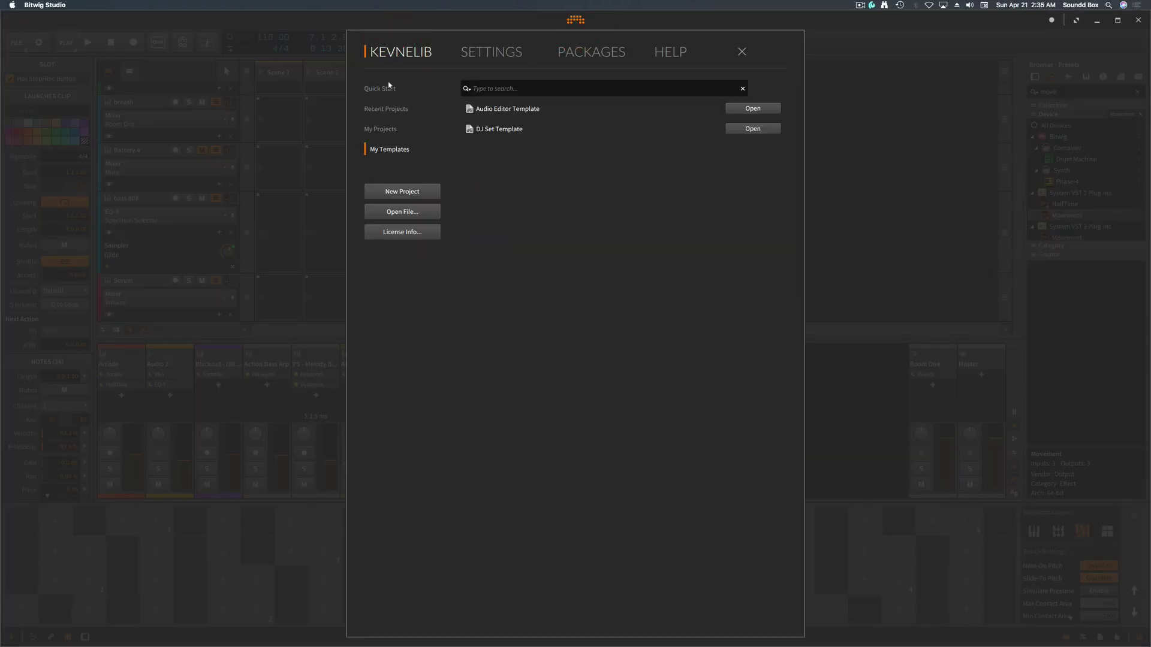
left_click(523, 52)
left_click(585, 51)
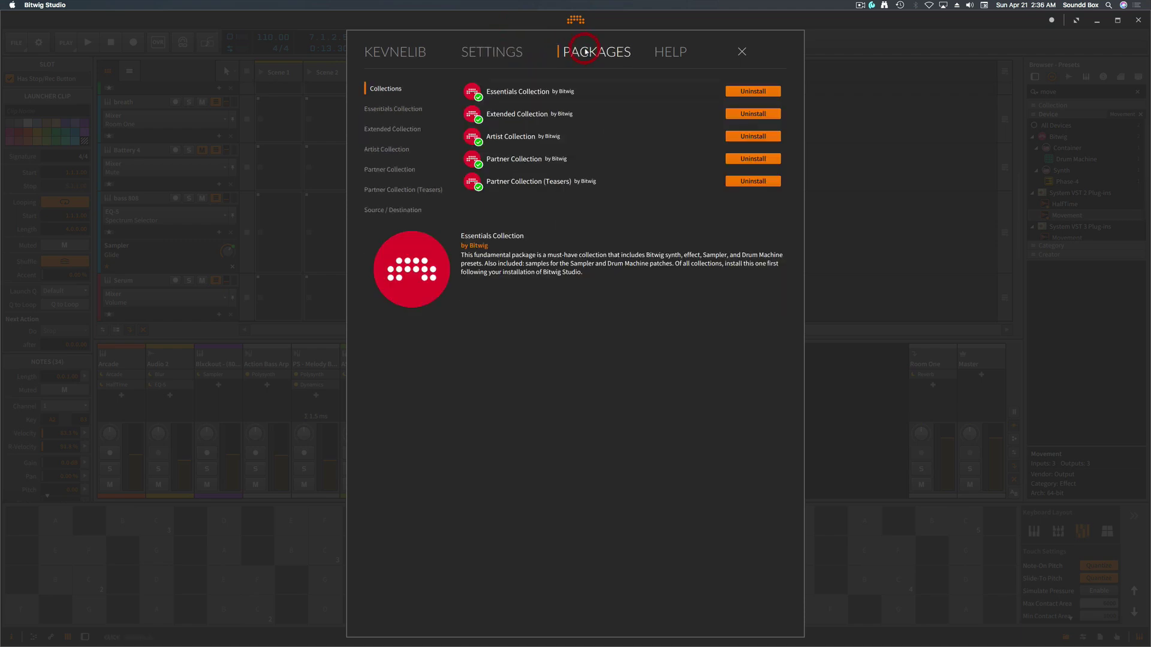
left_click(673, 52)
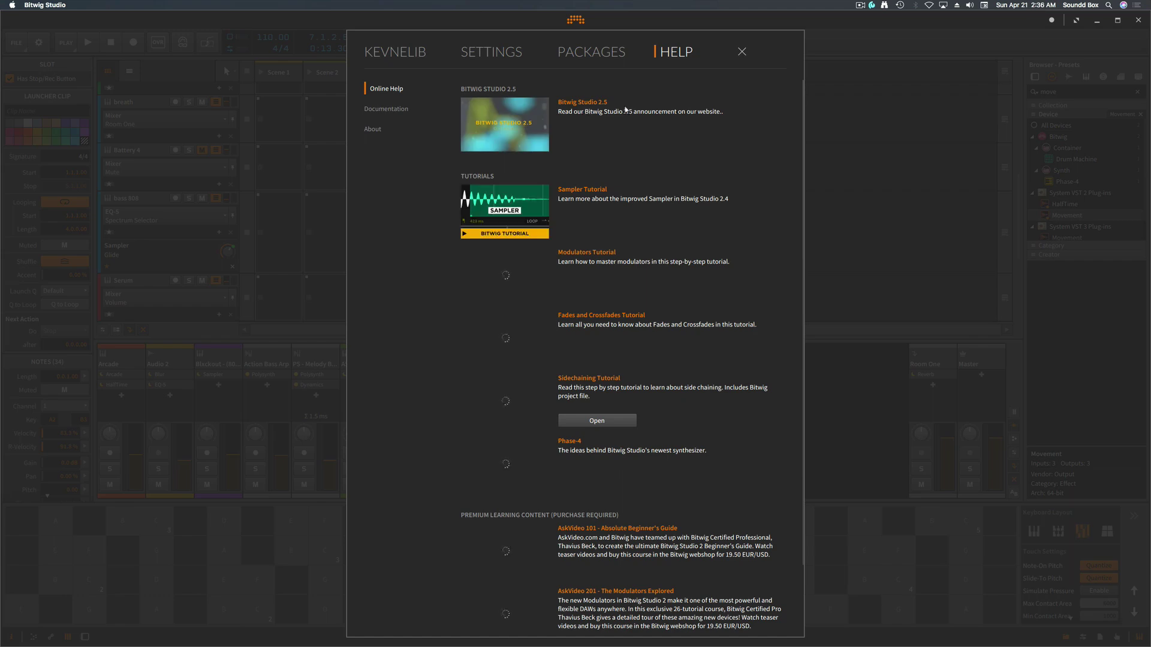
left_click(576, 20)
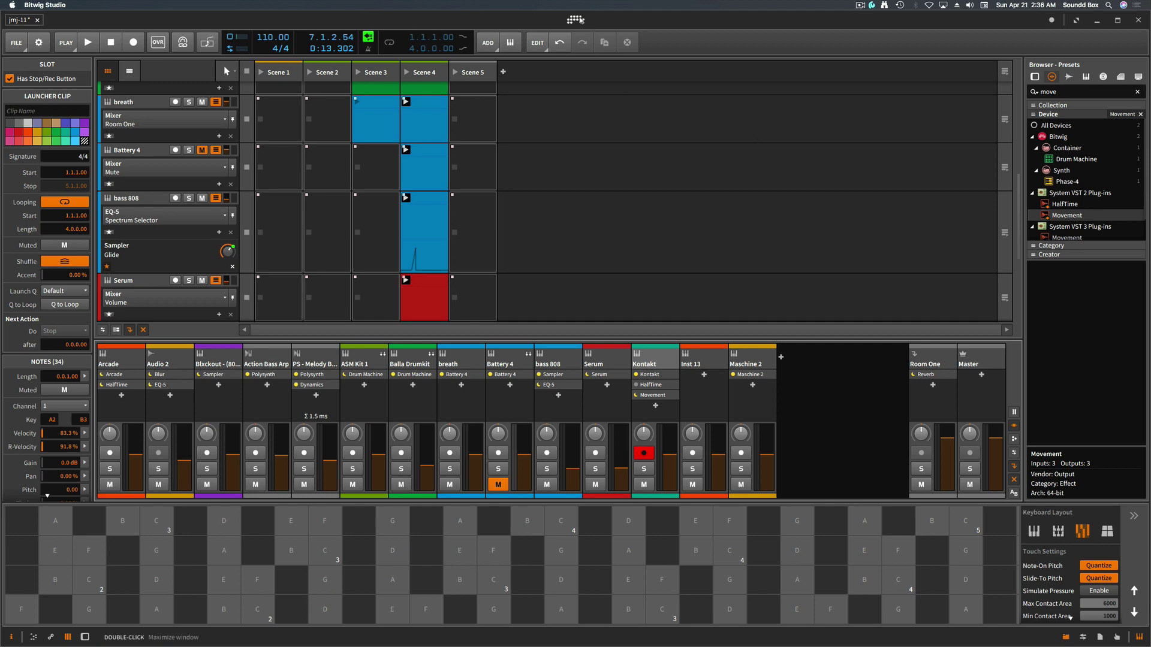
Review the audio device and output bus settings in the dashboard, and close it.
left_click(576, 20)
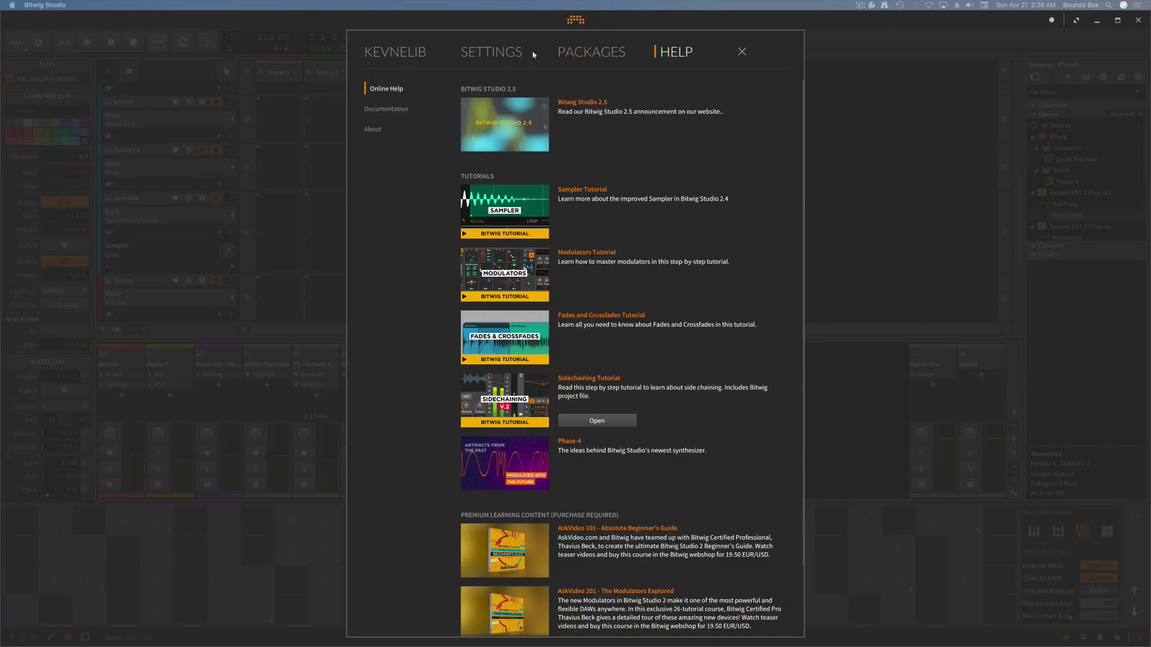
left_click(494, 55)
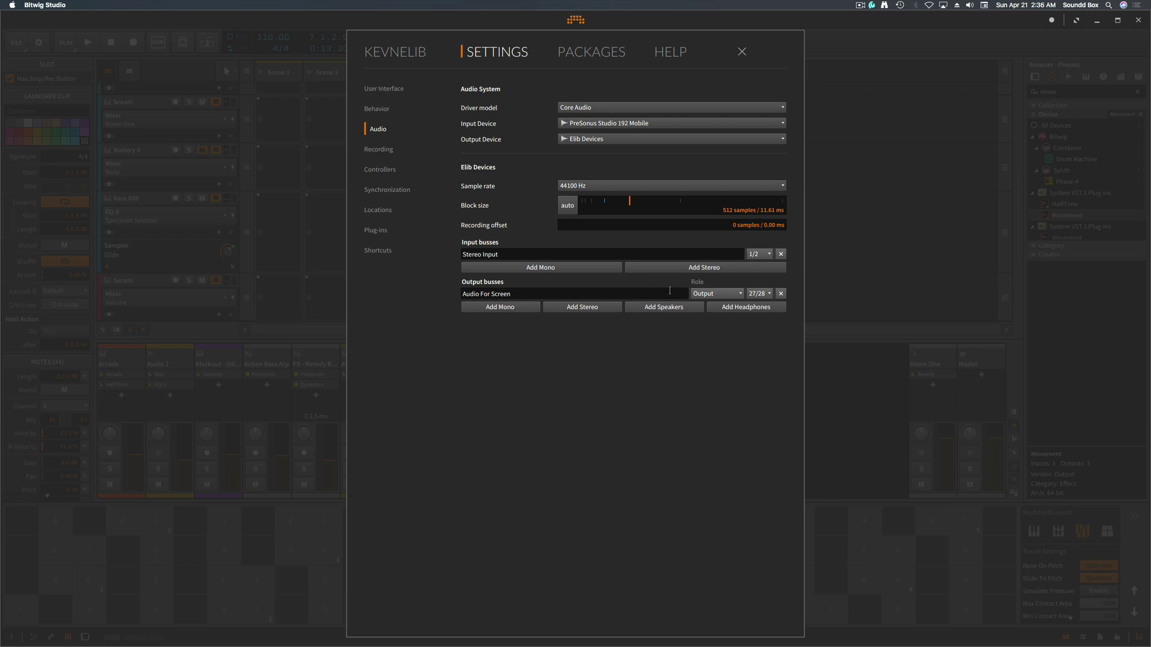
left_click(576, 22)
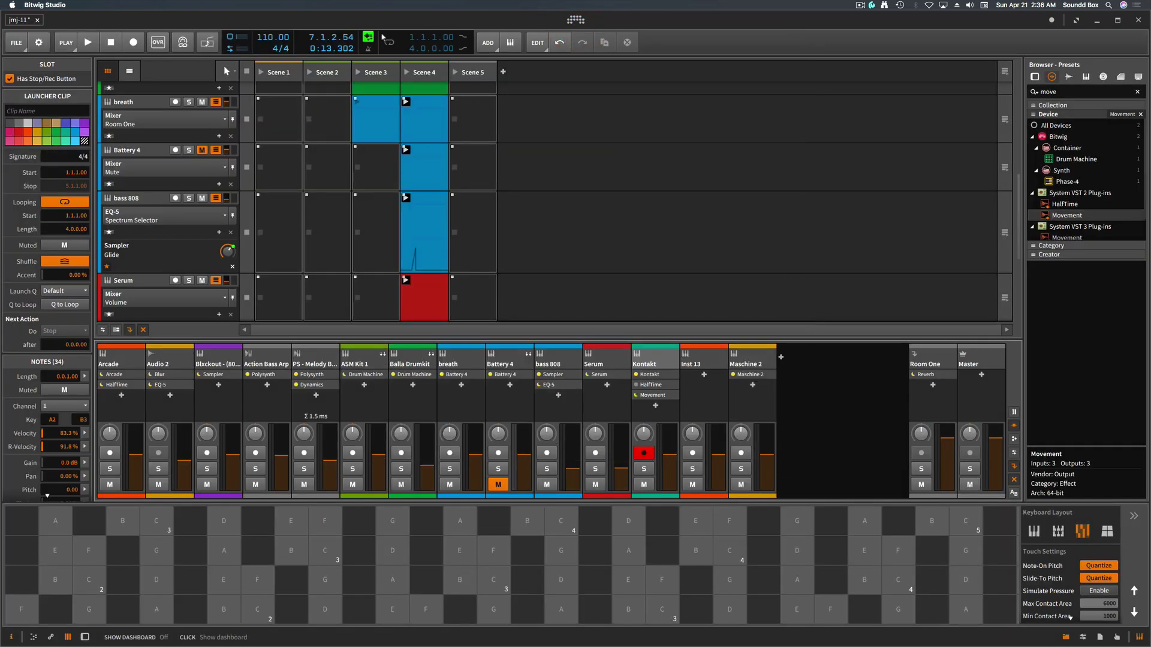
Add an effect track and route its output to Audio For Screen.
left_click(494, 46)
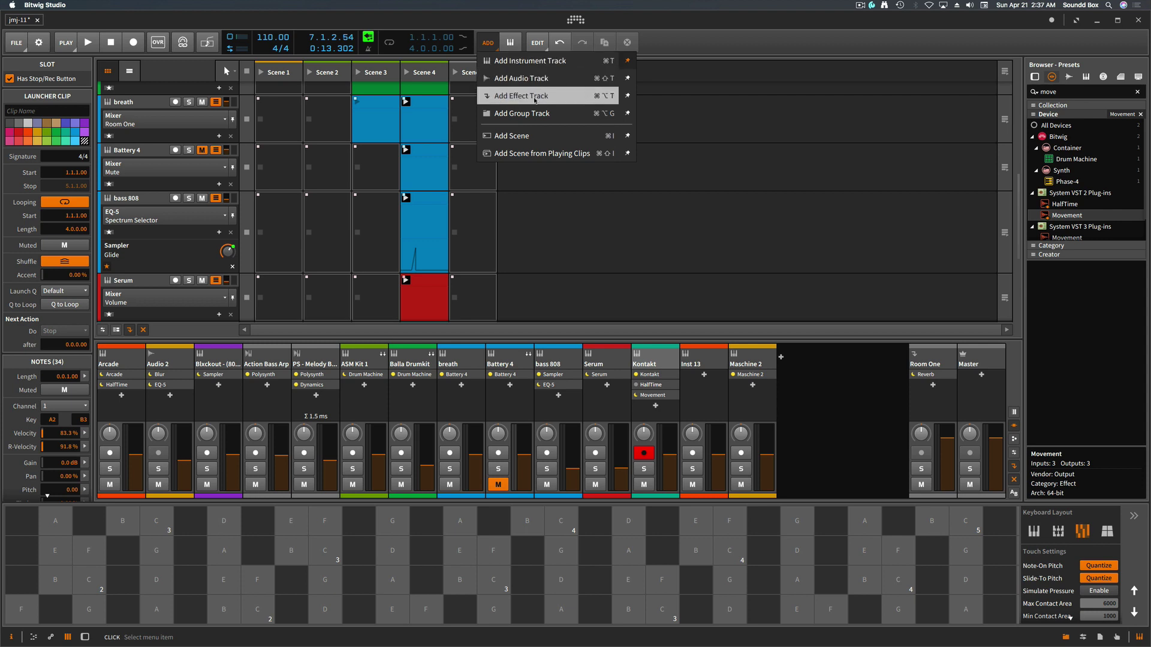
left_click(527, 97)
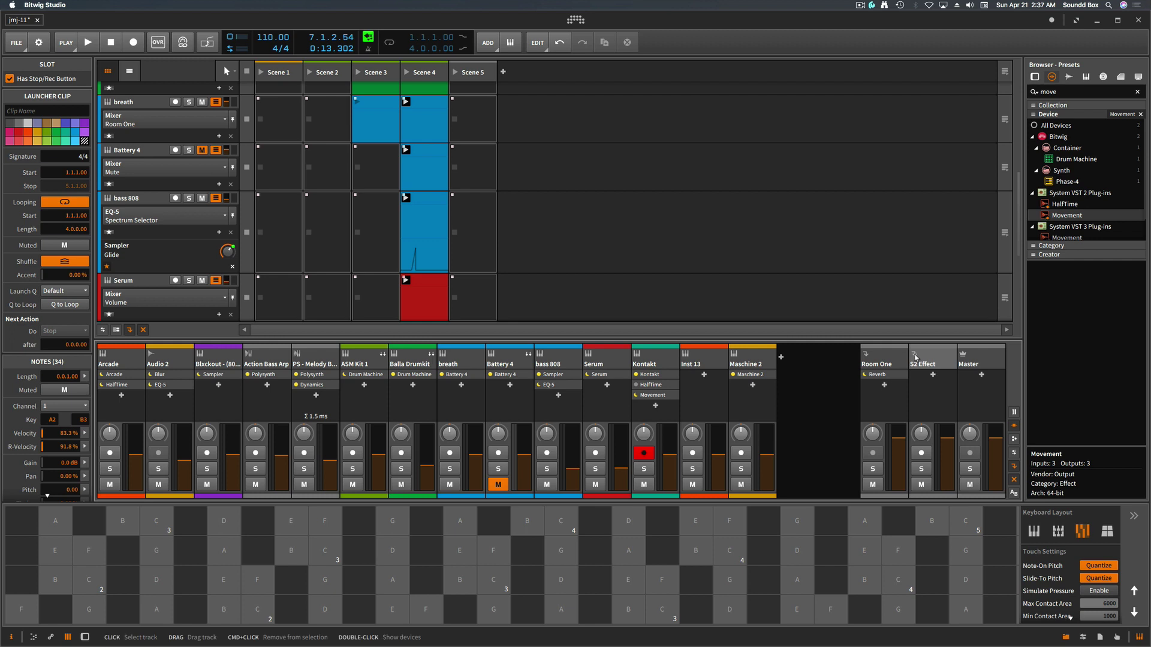
left_click(915, 358)
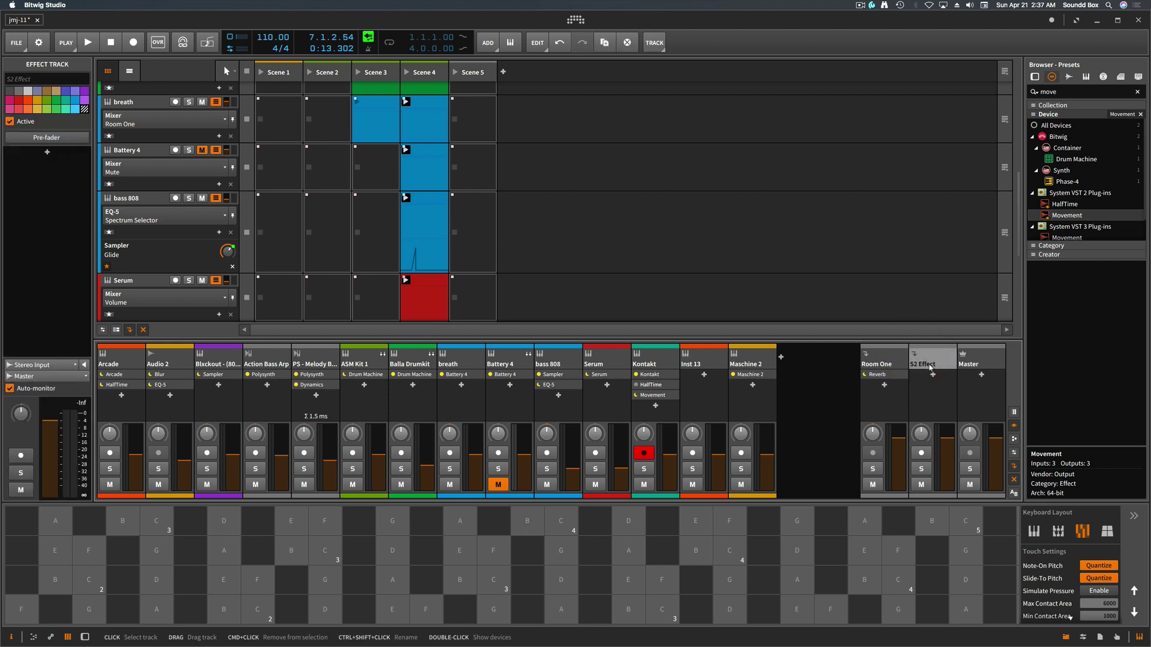
left_click(74, 365)
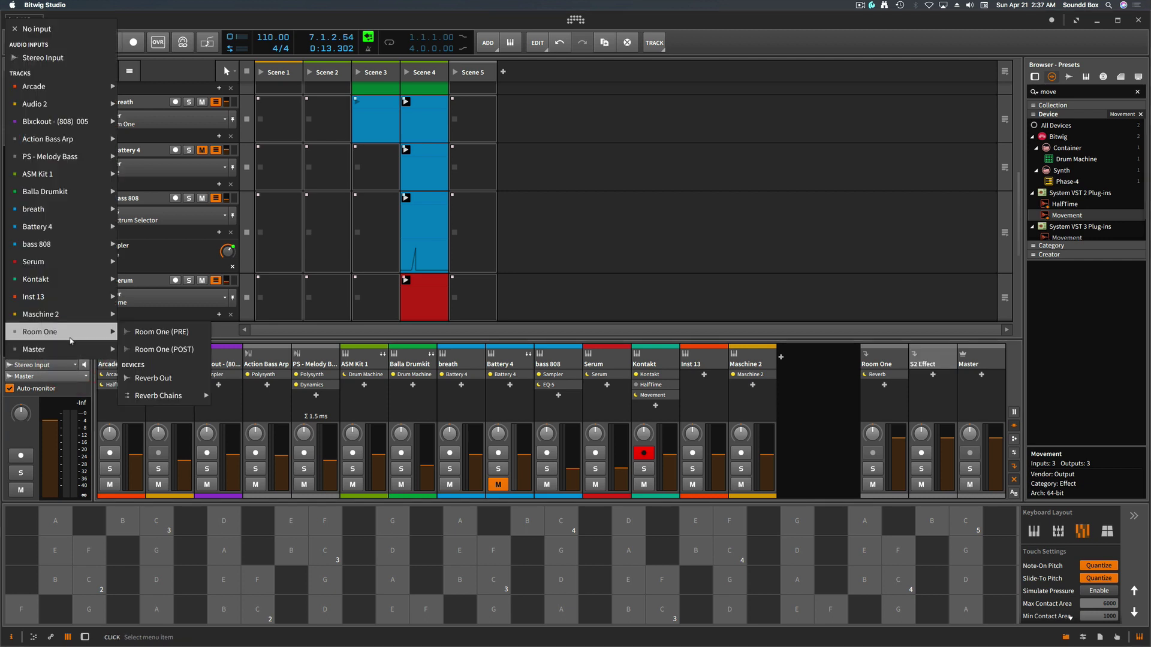
left_click(82, 378)
left_click(83, 377)
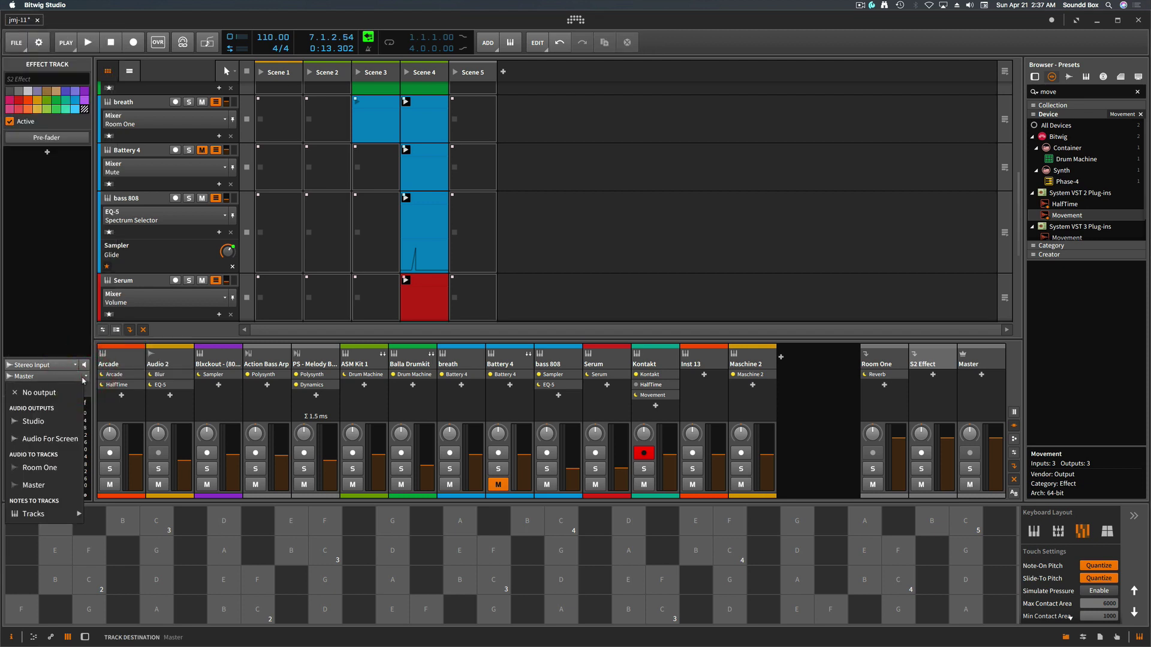
left_click(65, 441)
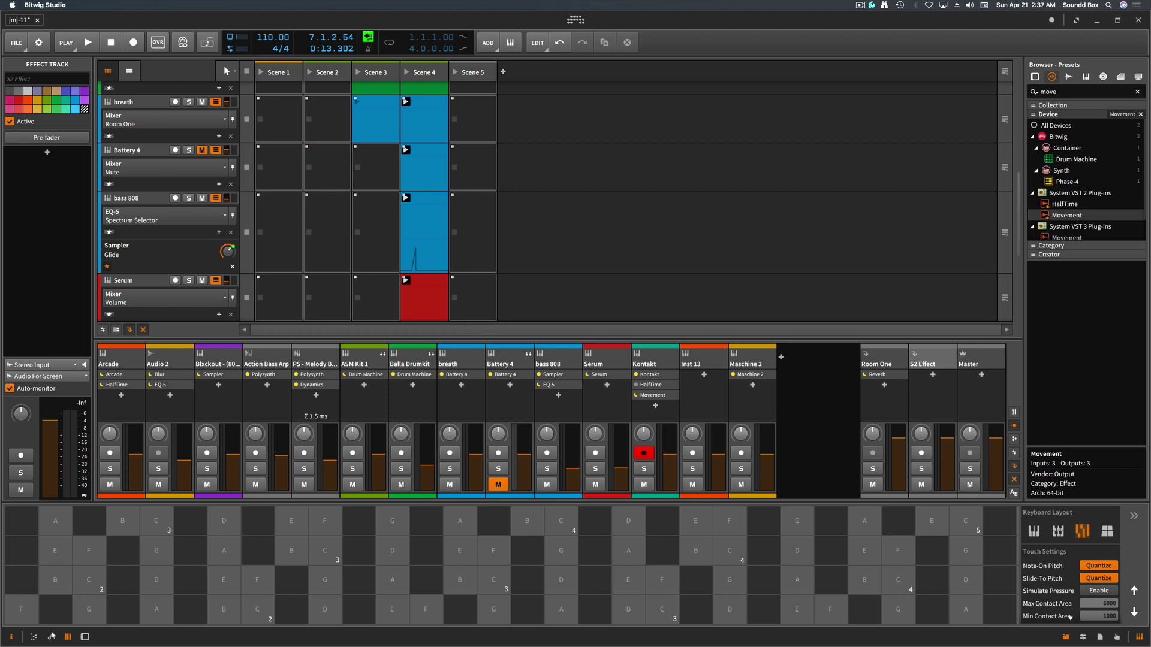
View the note editor briefly, and display the send controls on the mixer channels.
left_click(34, 637)
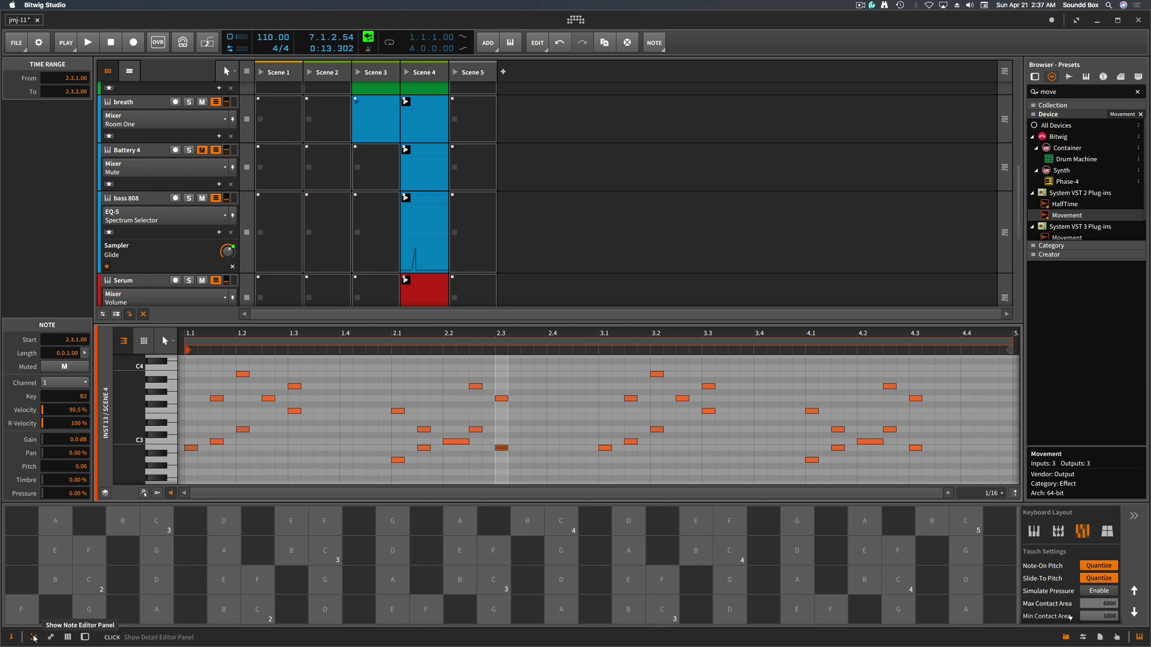
left_click(68, 638)
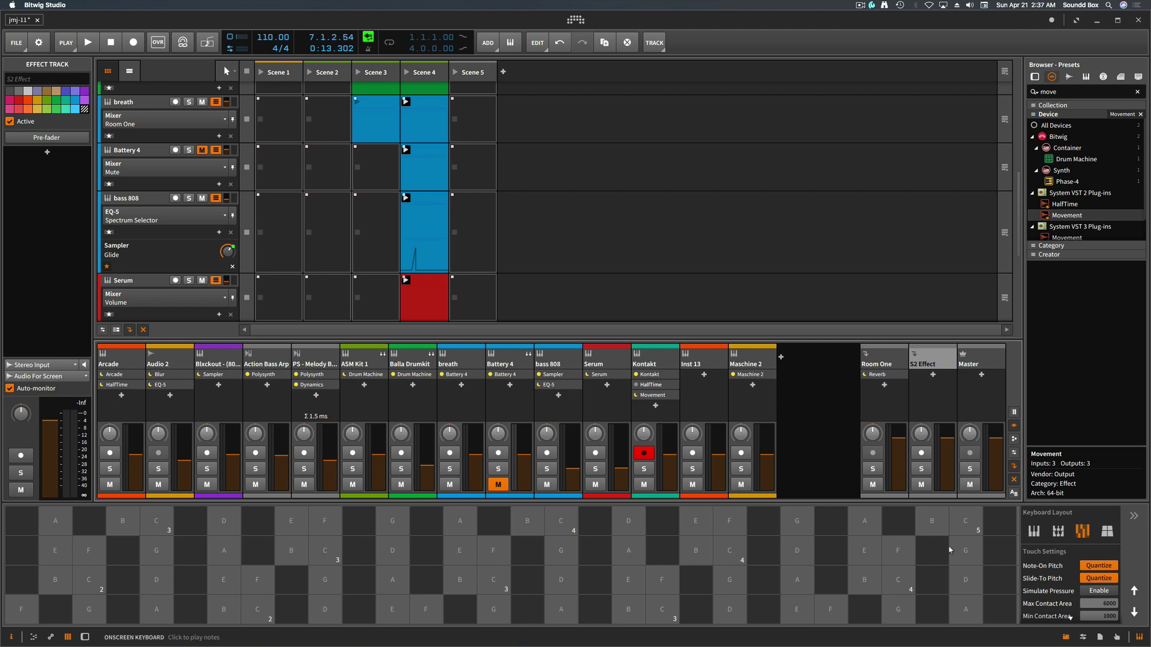
left_click(1014, 443)
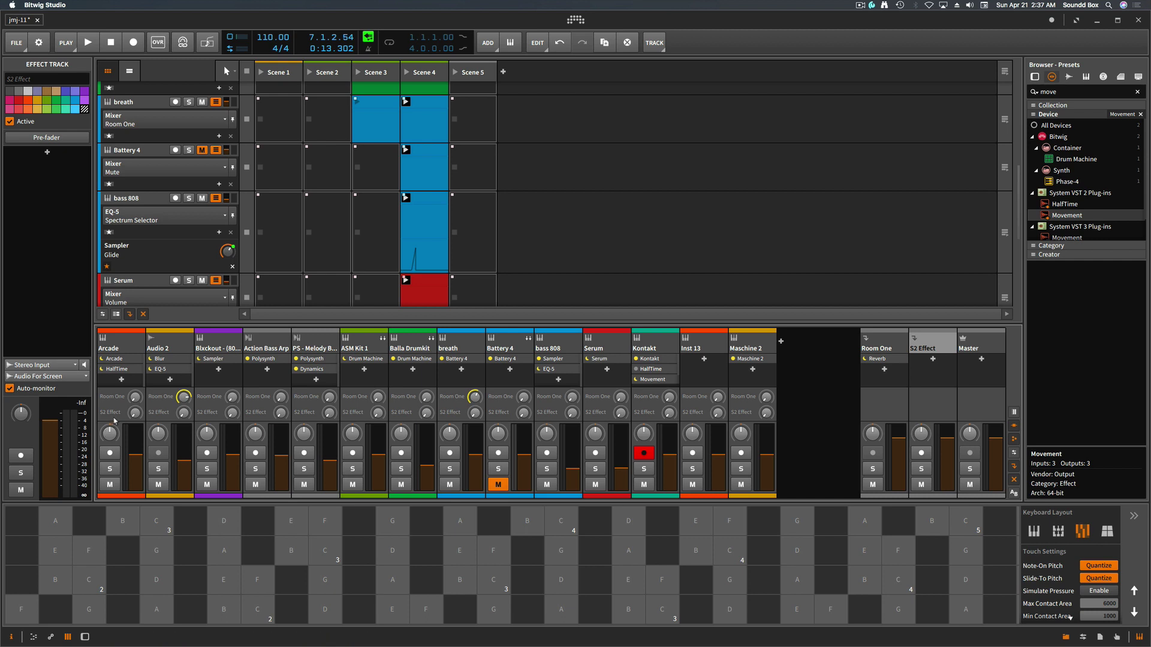
left_click(126, 499)
left_click(129, 494)
left_click(100, 419)
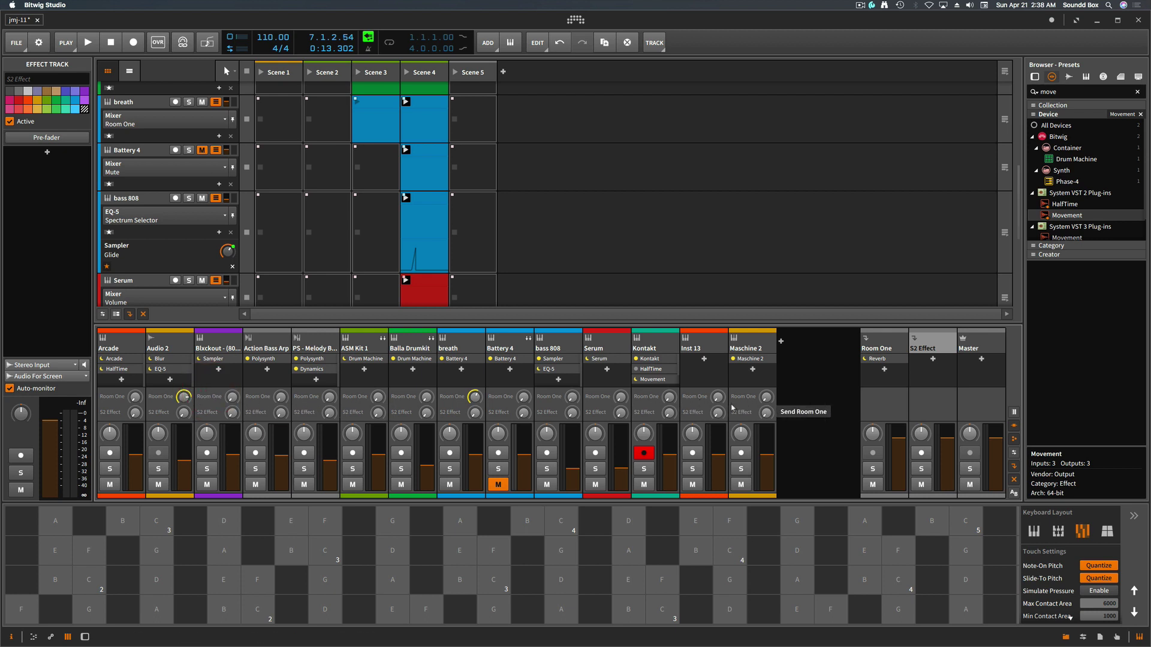
Display the mixer's input/output routing and raise the S2 Effect sends of the Maschine 2 and Inst 13 tracks.
key("super+a")
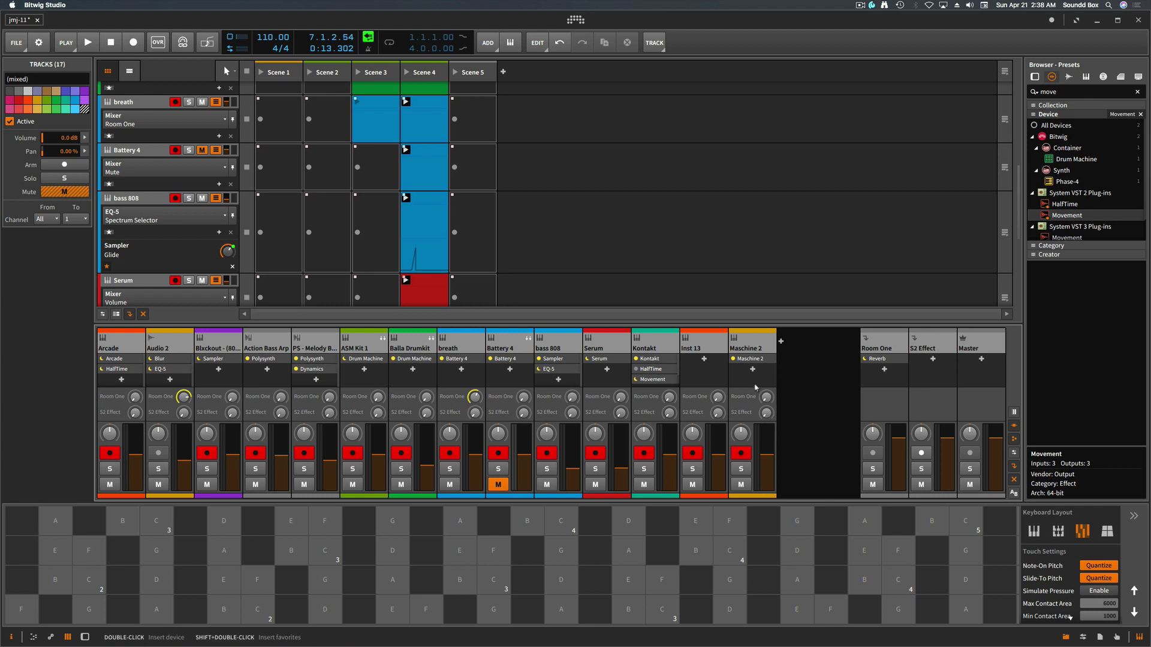
left_click(1014, 452)
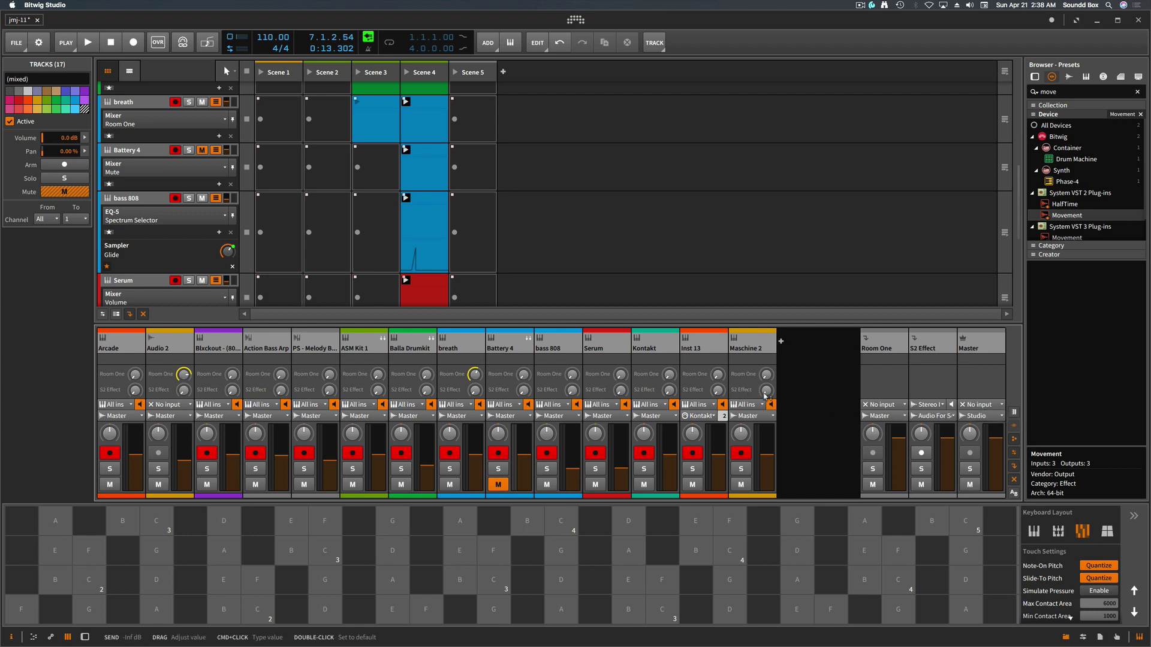
left_click_drag(766, 390, 766, 332)
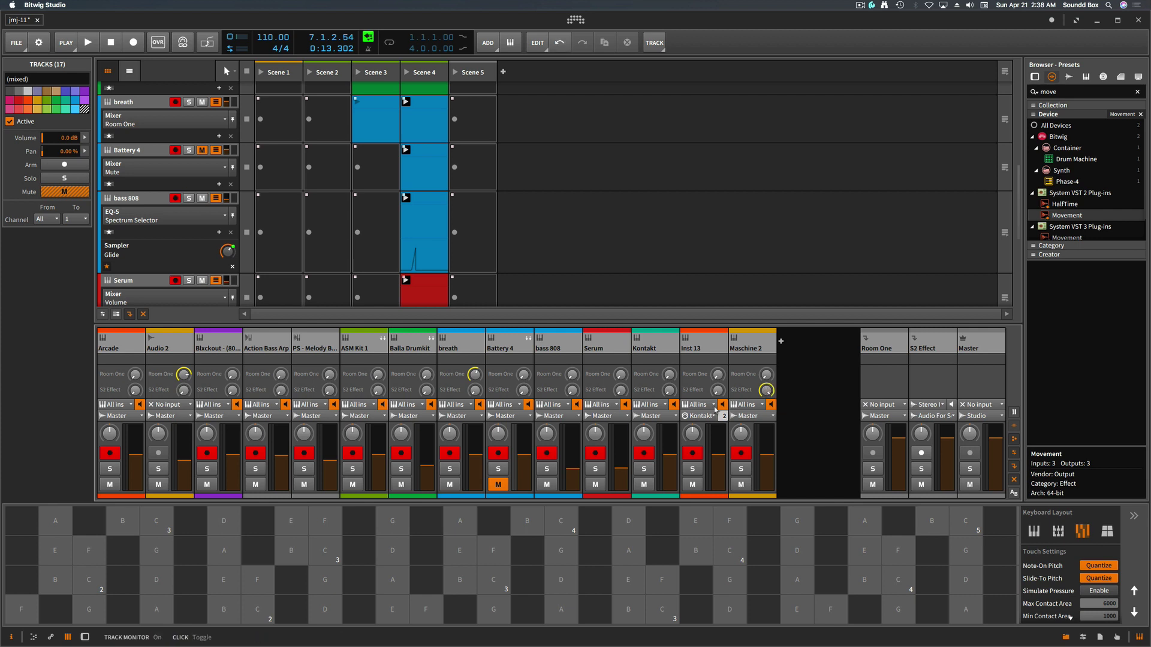
mouse_move(718, 390)
left_mouse_down()
mouse_move(717, 365)
mouse_move(718, 391)
left_mouse_up()
Clear the all-tracks selection, leaving only the Action Bass Arp track selected.
left_click(414, 342)
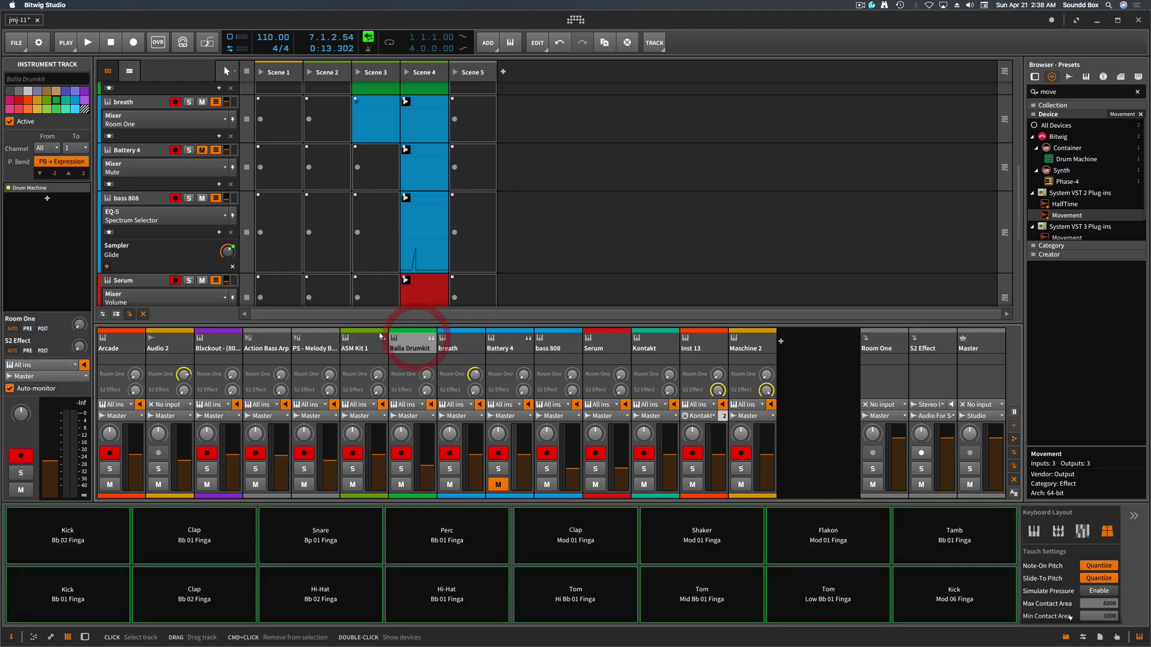
left_click(363, 339)
left_click(316, 342)
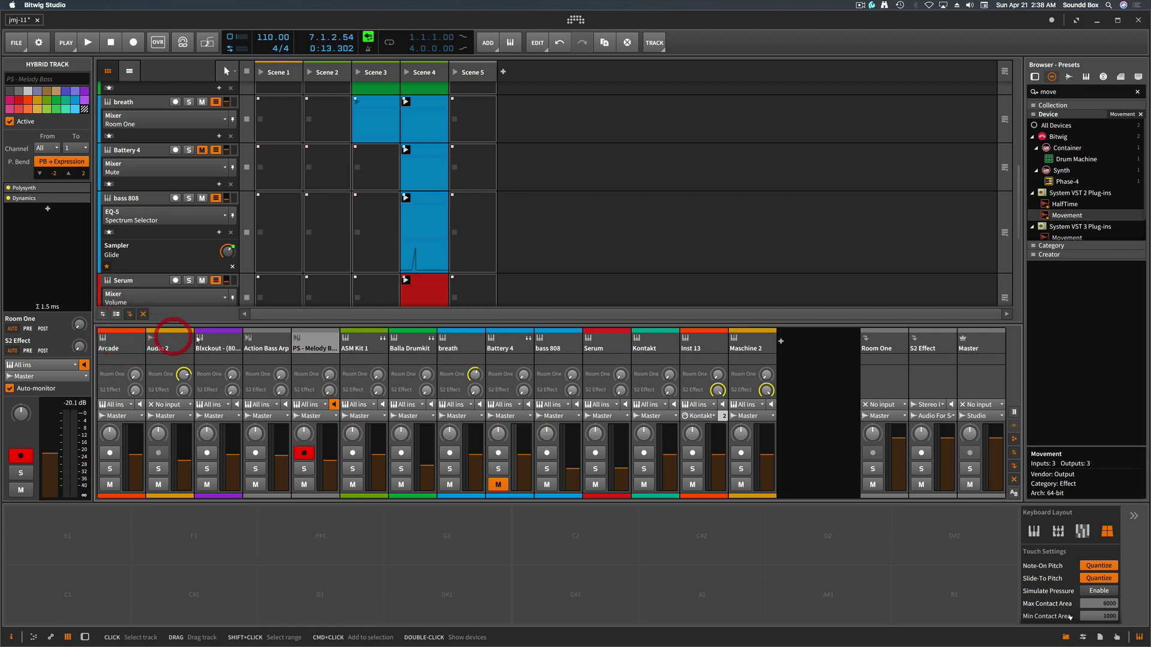
left_click(218, 342)
left_click(266, 343)
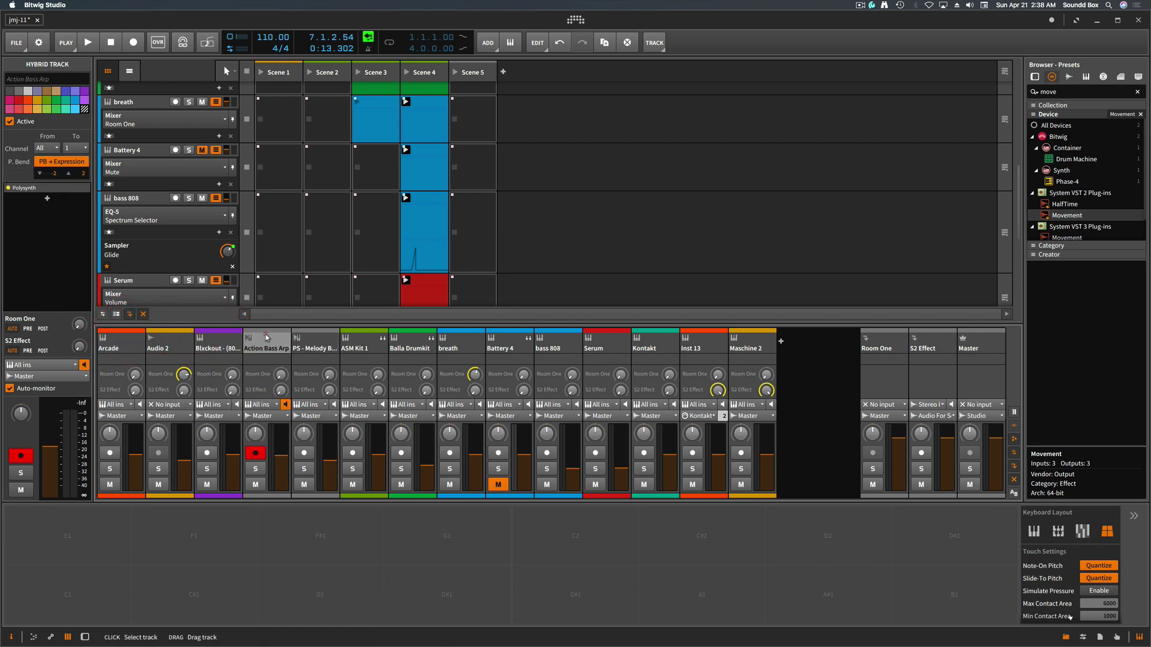
Raise the S2 Effect send on all remaining tracks, from Arcade through Kontakt.
left_click_drag(136, 389, 523, 382)
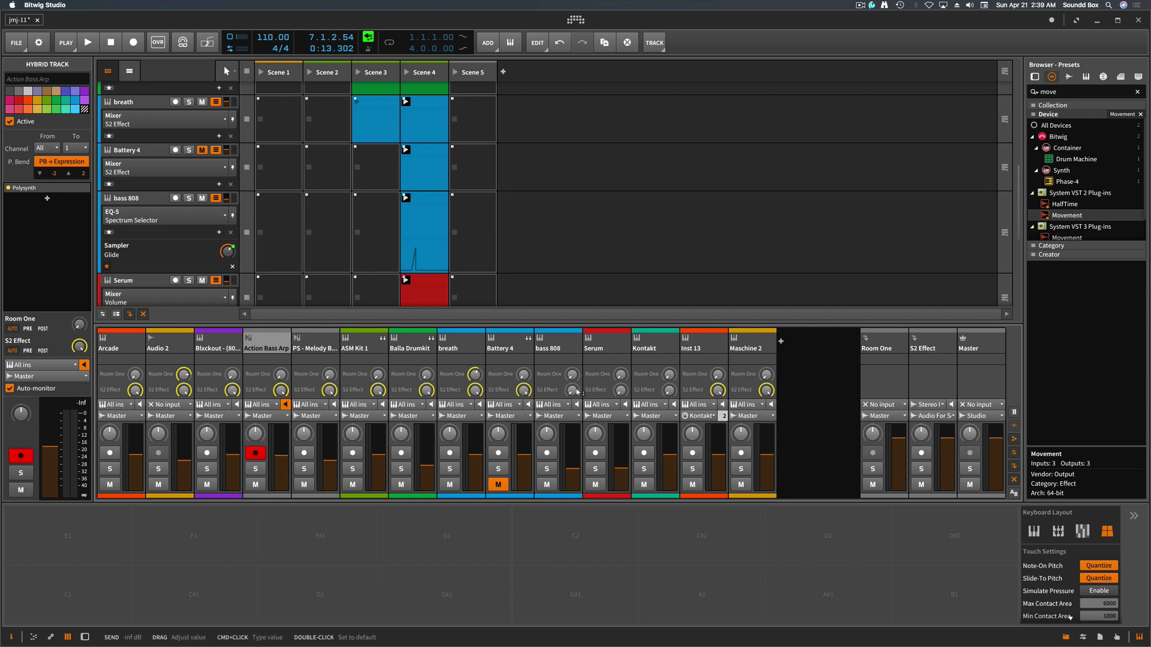
left_click_drag(573, 391, 574, 333)
left_click_drag(621, 390, 622, 332)
left_click_drag(670, 390, 669, 333)
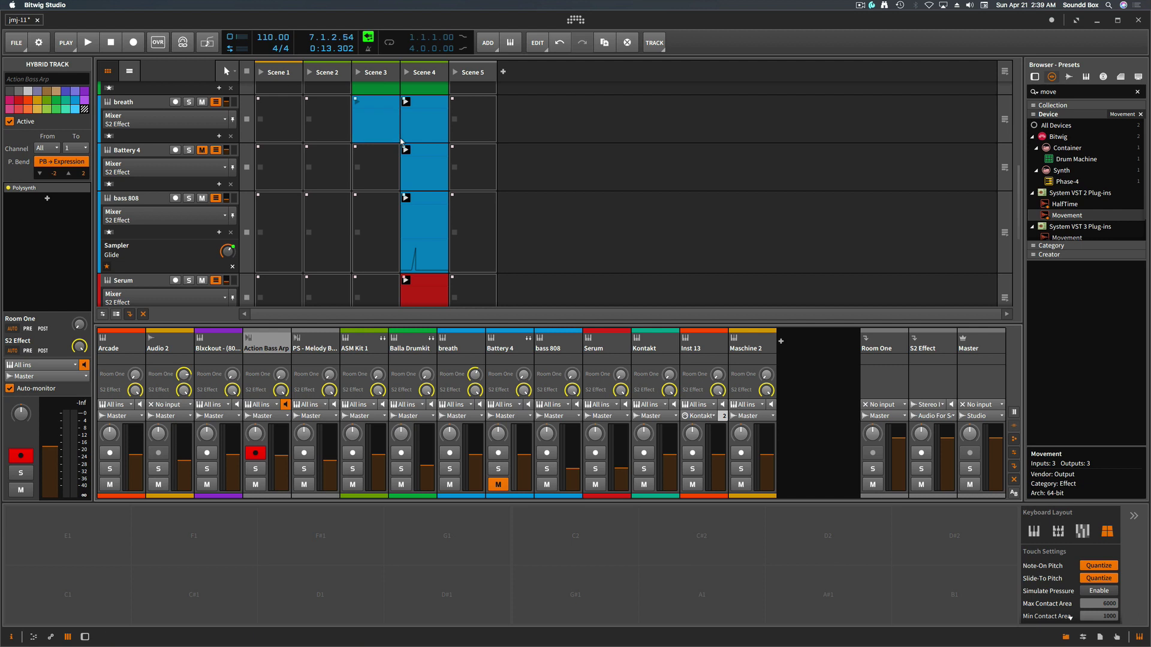
Collapse the track rows to compact height and keep only the clip launcher visible, without the arranger timeline.
left_click(129, 72)
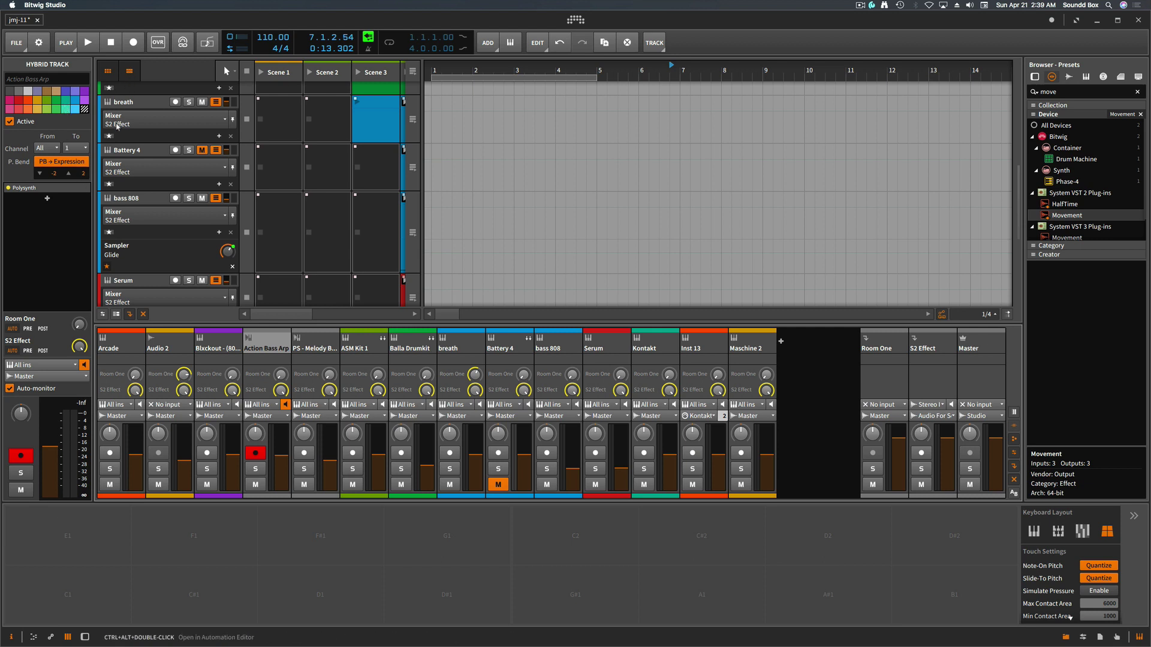
left_click(182, 63)
key("alt+a")
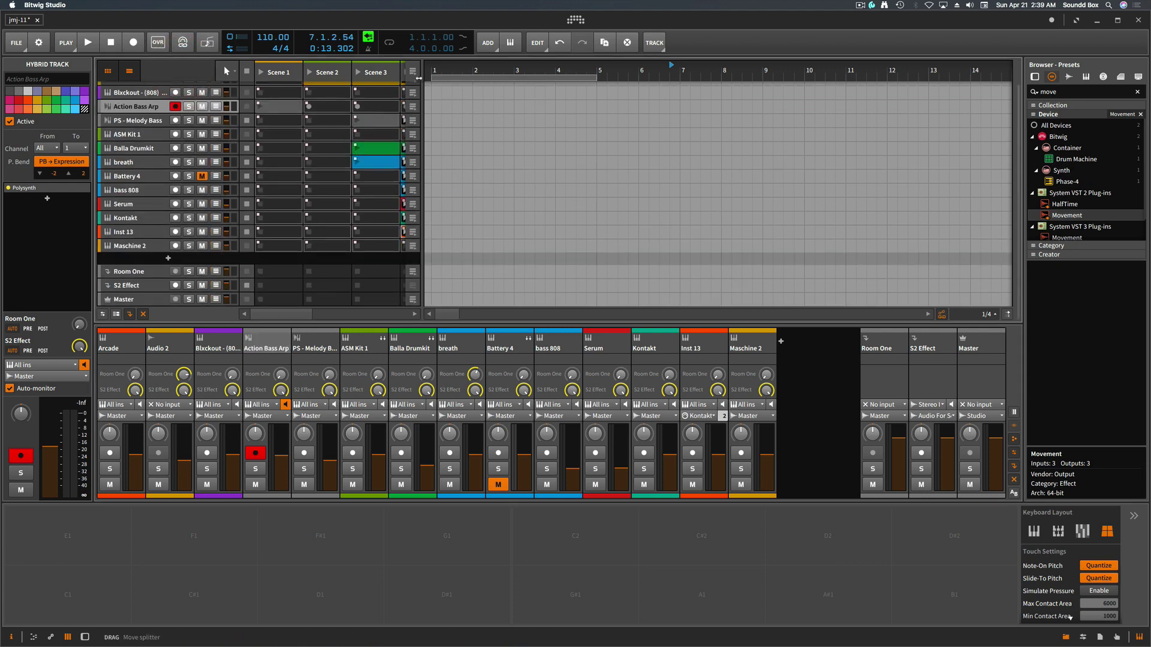
left_click(133, 72)
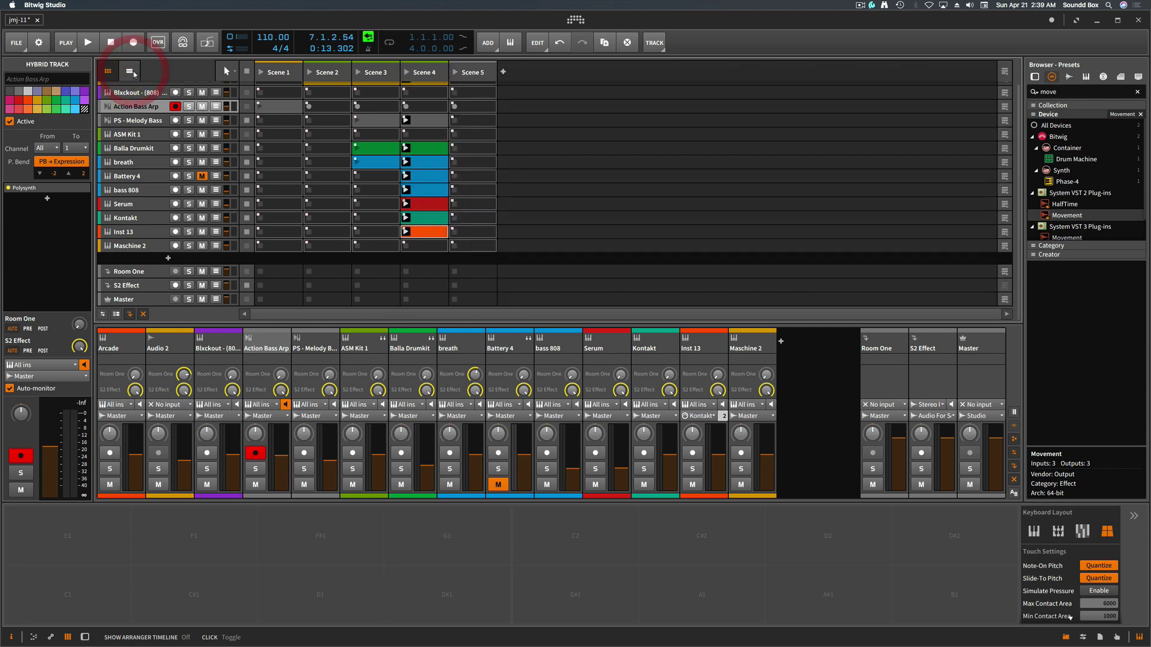
View the Studio I/O and Mappings settings, close them and hide the onscreen keyboard.
left_click(1084, 638)
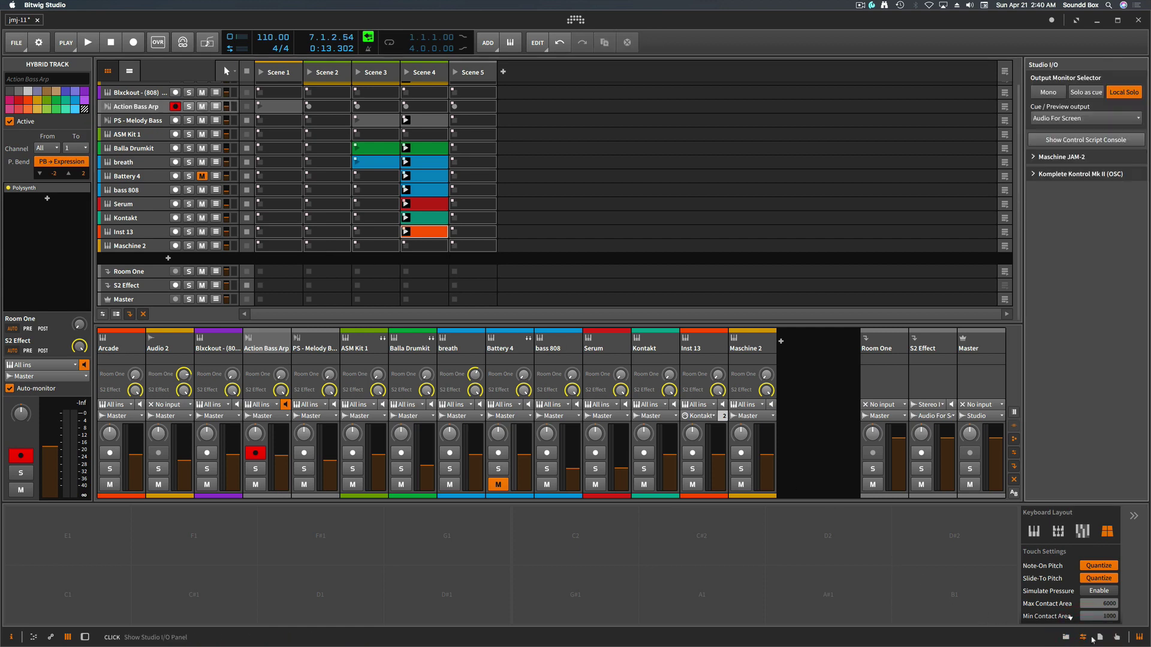
left_click(1117, 638)
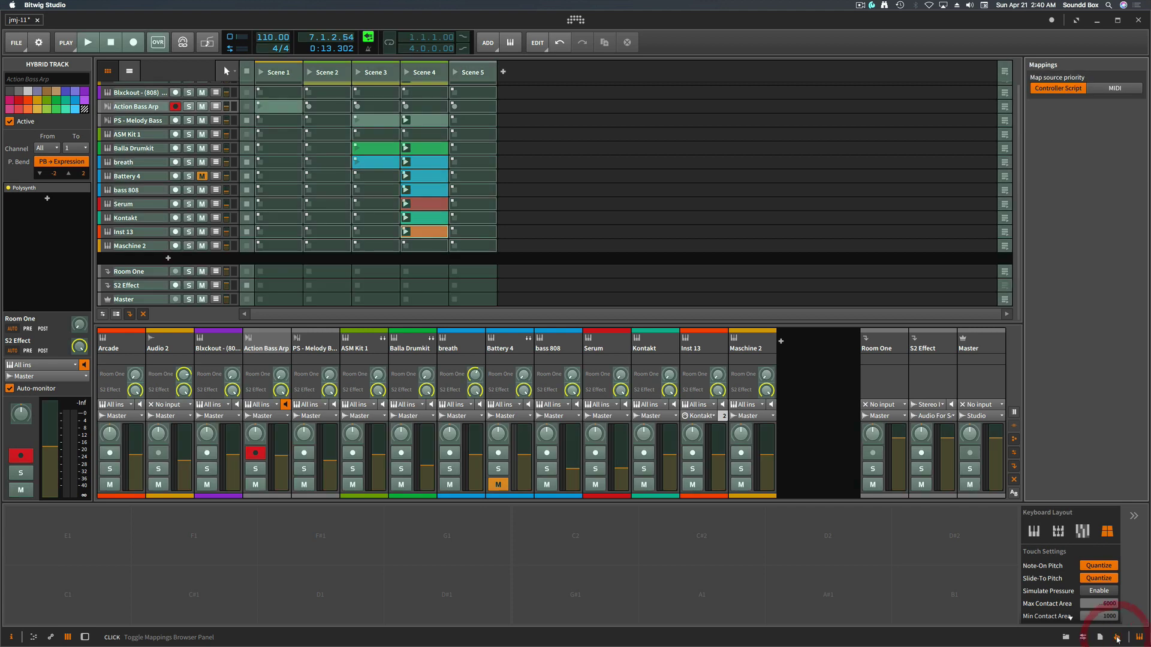
left_click(1117, 638)
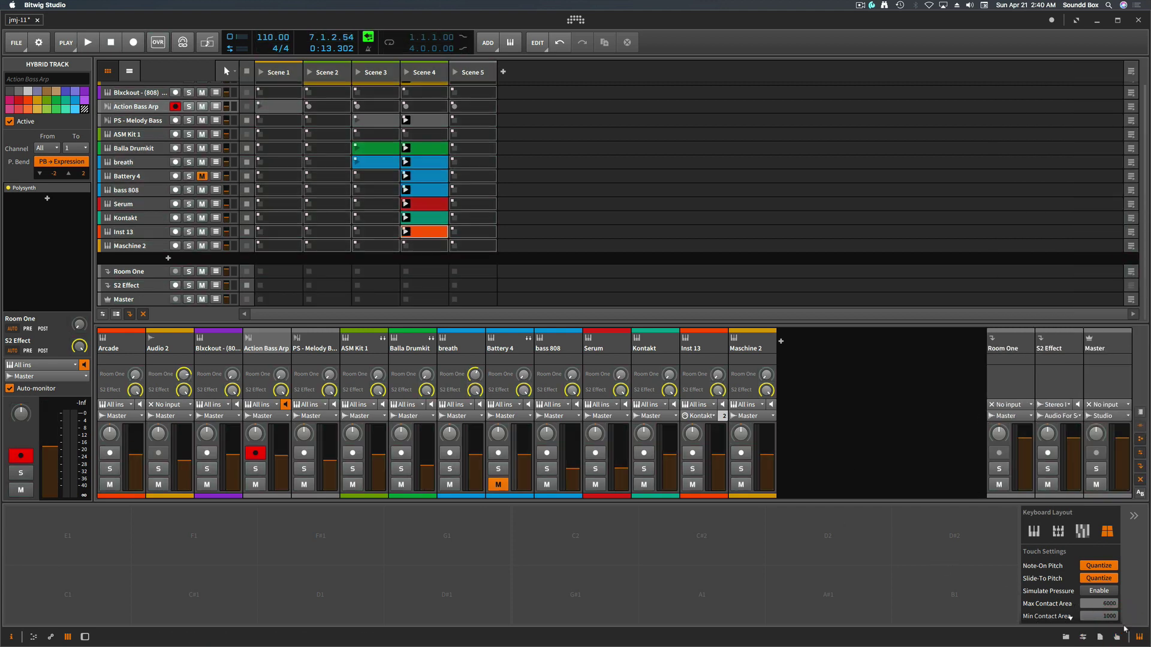
left_click(1139, 638)
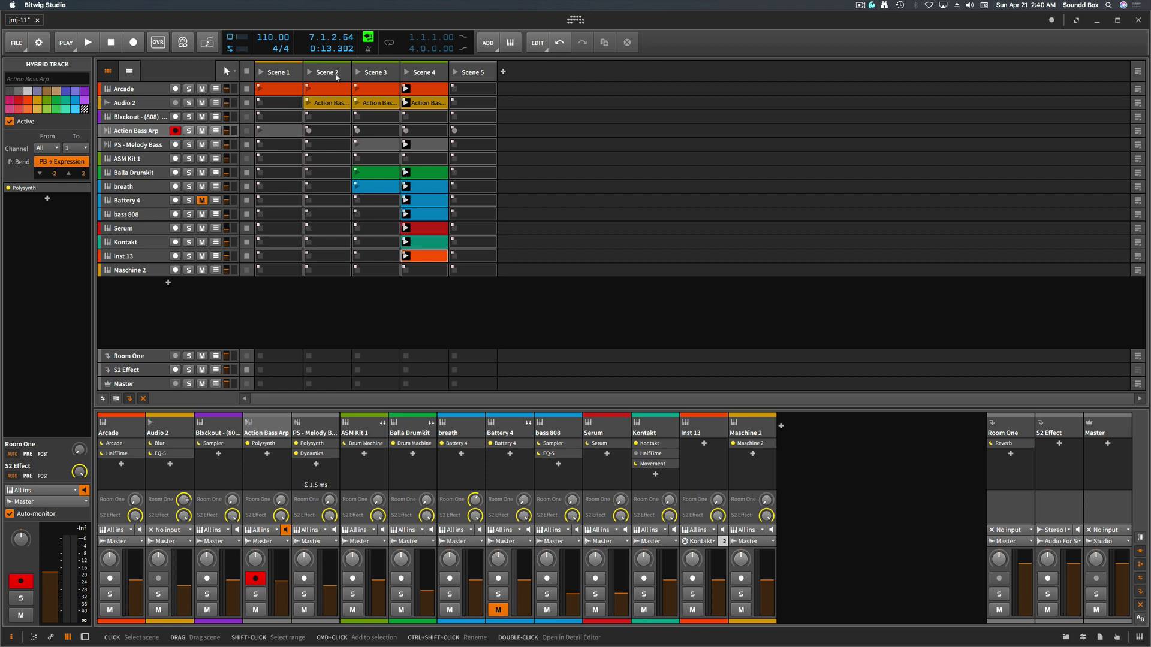
Mute the S2 Effect and Maschine 2 tracks and launch Scene 1.
left_click(1048, 610)
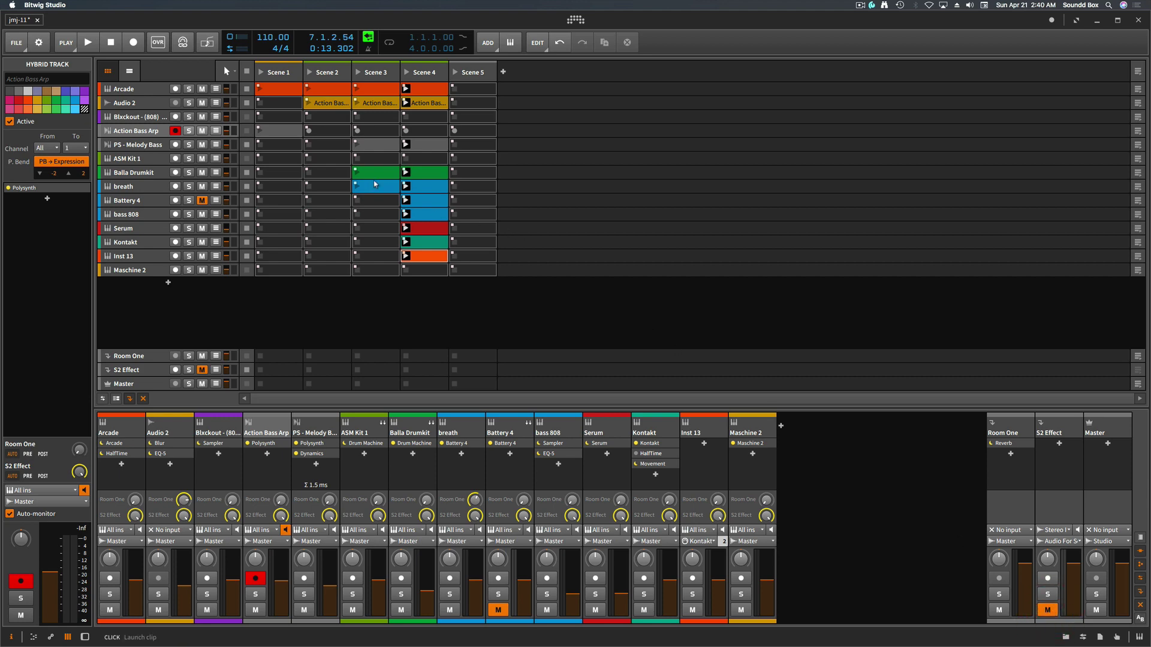
left_click(261, 72)
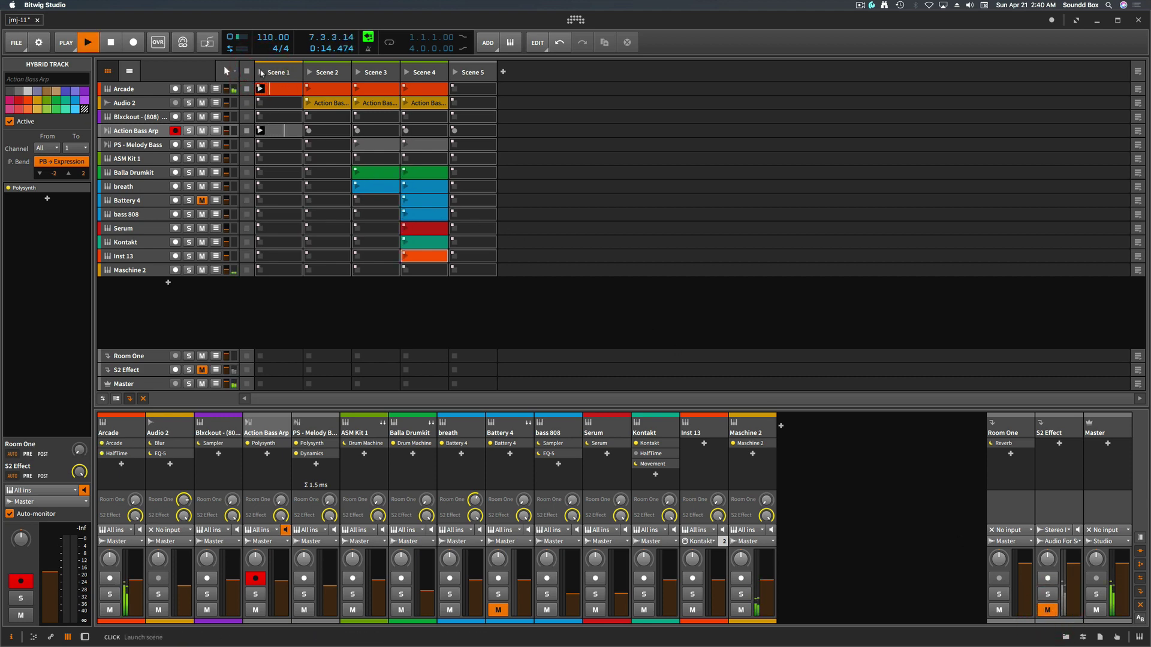
key("space")
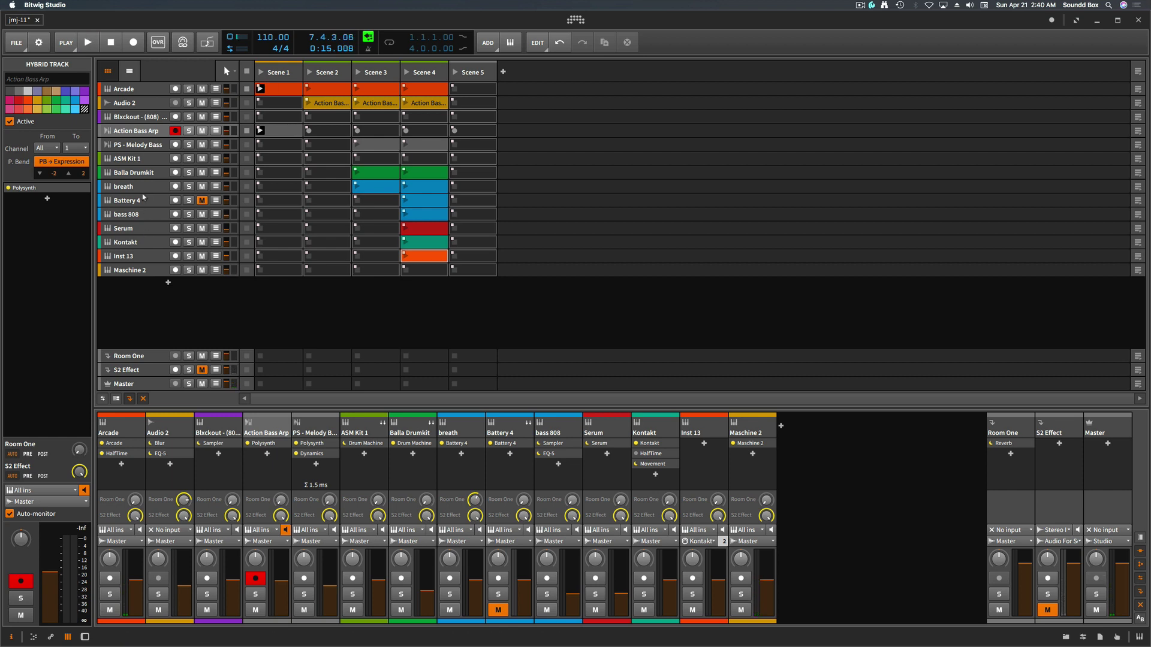
left_click(202, 270)
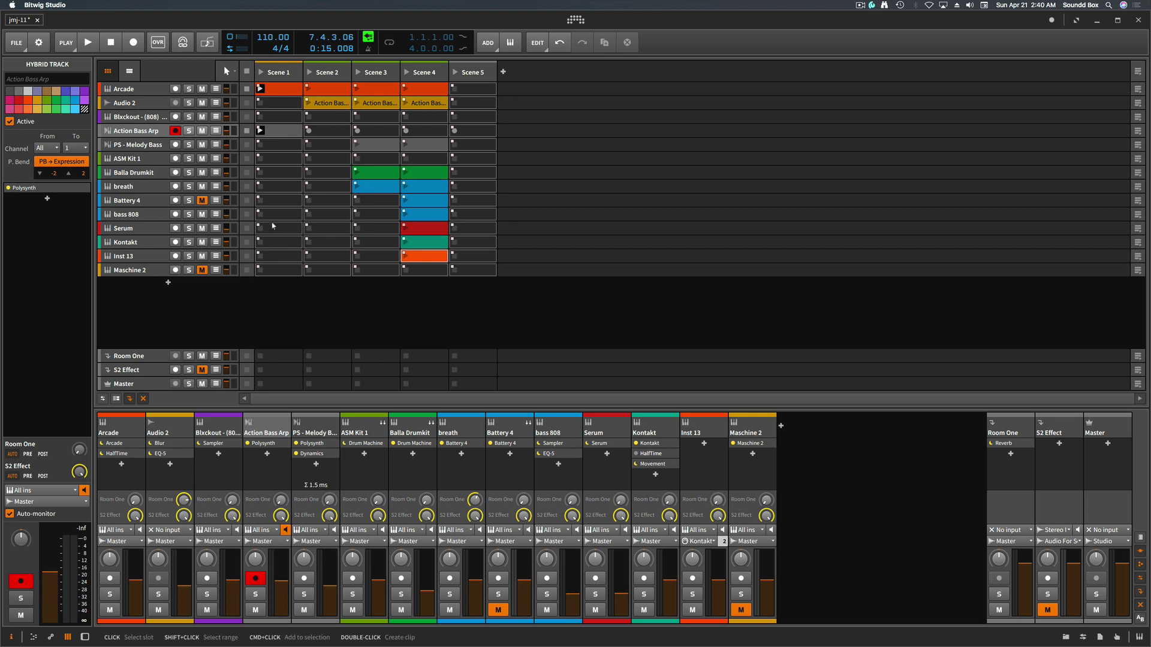
left_click(260, 73)
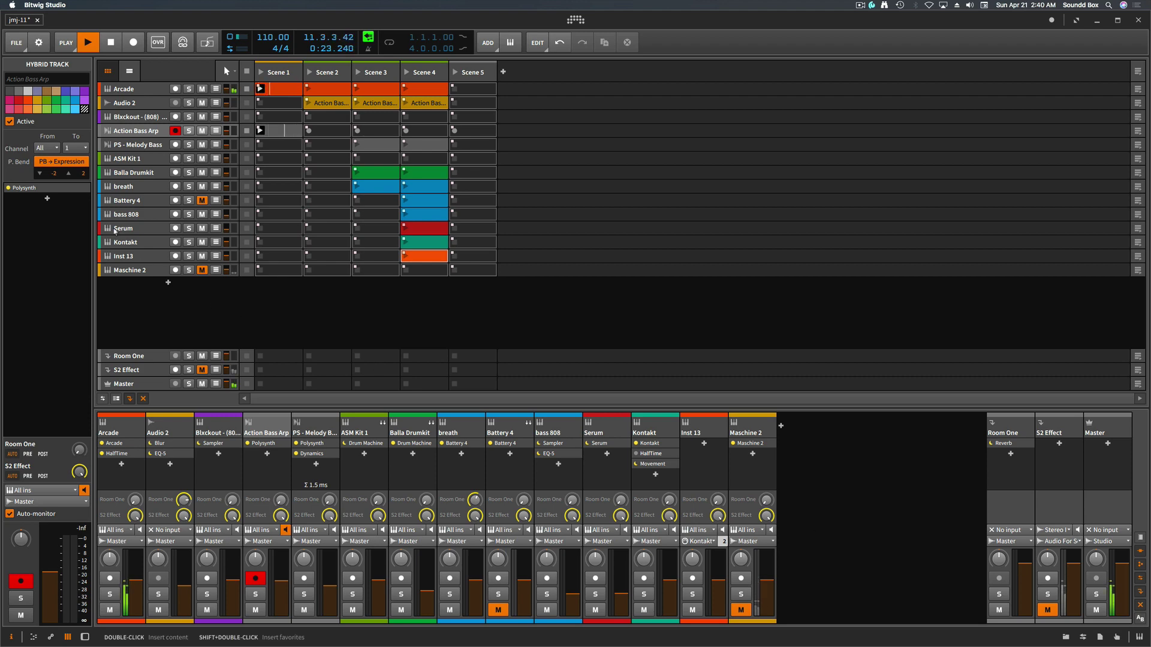
Select the Arcade track, open its Arcade plug-in window and move it clear of the clip launcher.
left_click(142, 93)
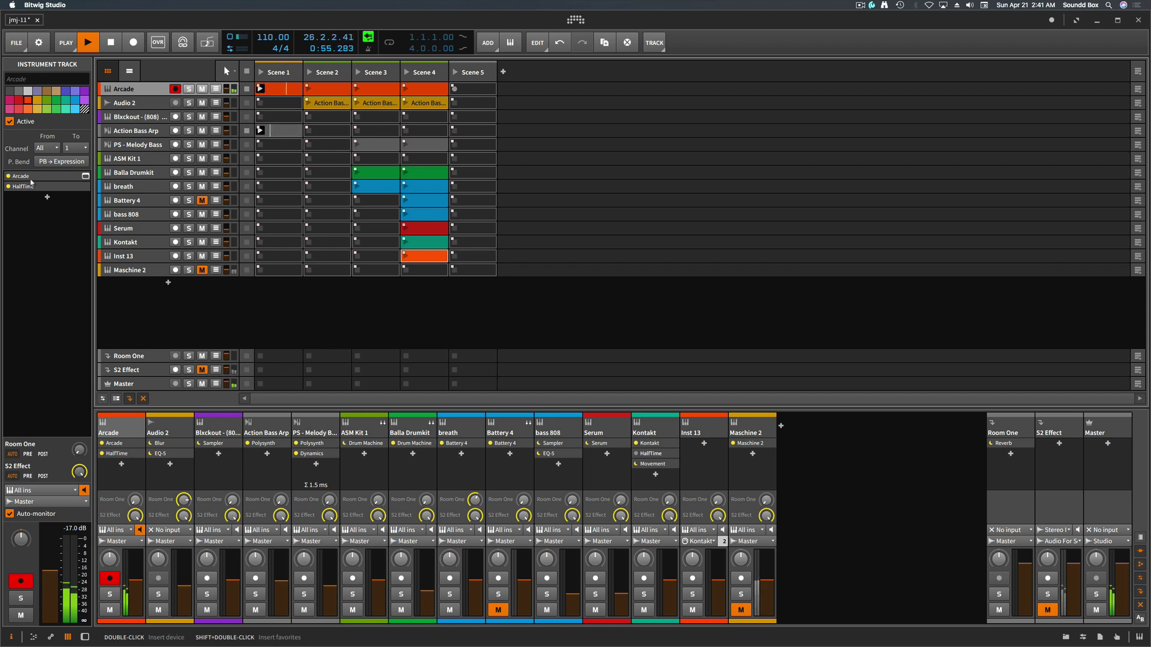
left_click(85, 176)
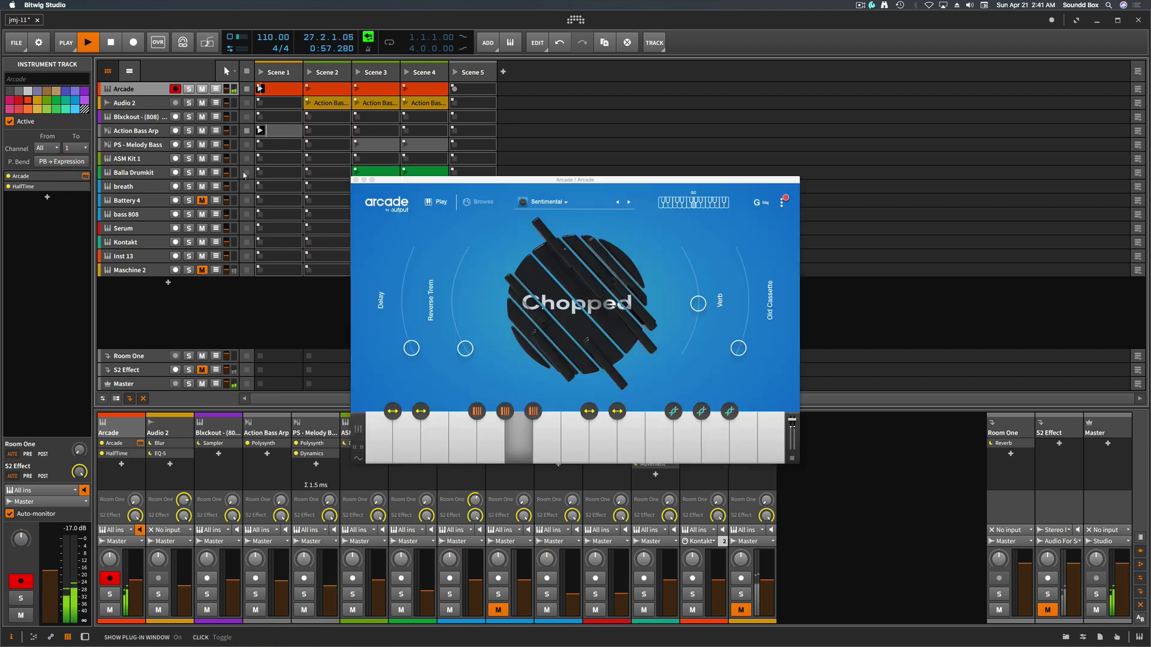
left_click_drag(437, 180, 591, 112)
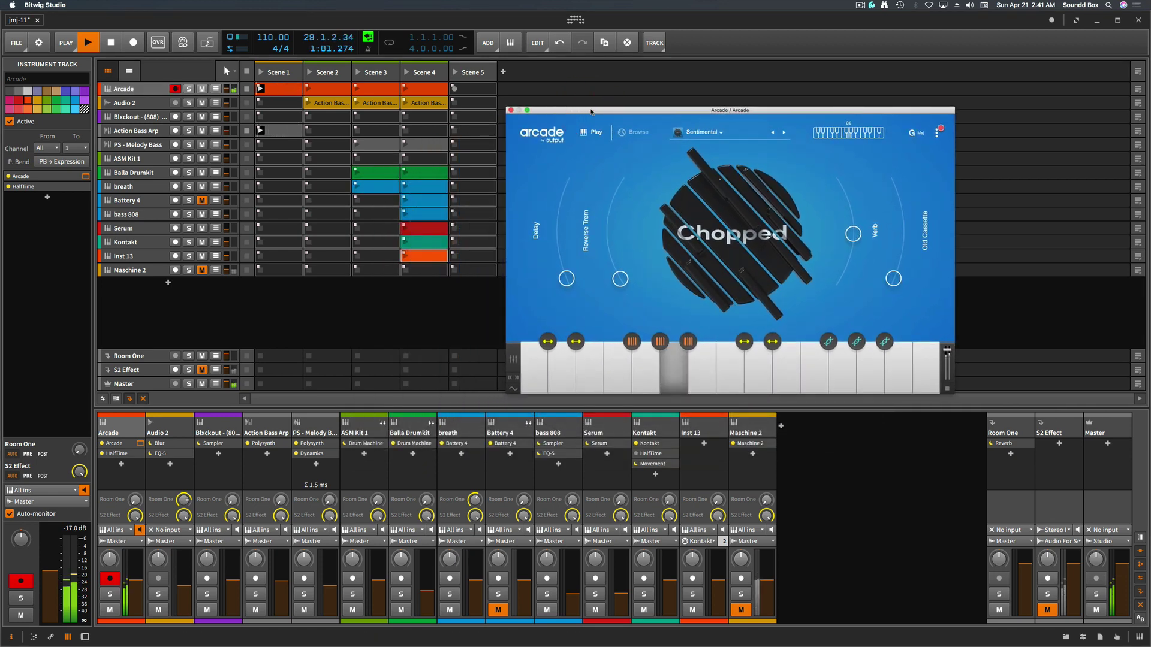
Launch Scene 2, show the Audio 2 track's device chain and close the Arcade plug-in window.
left_click(310, 73)
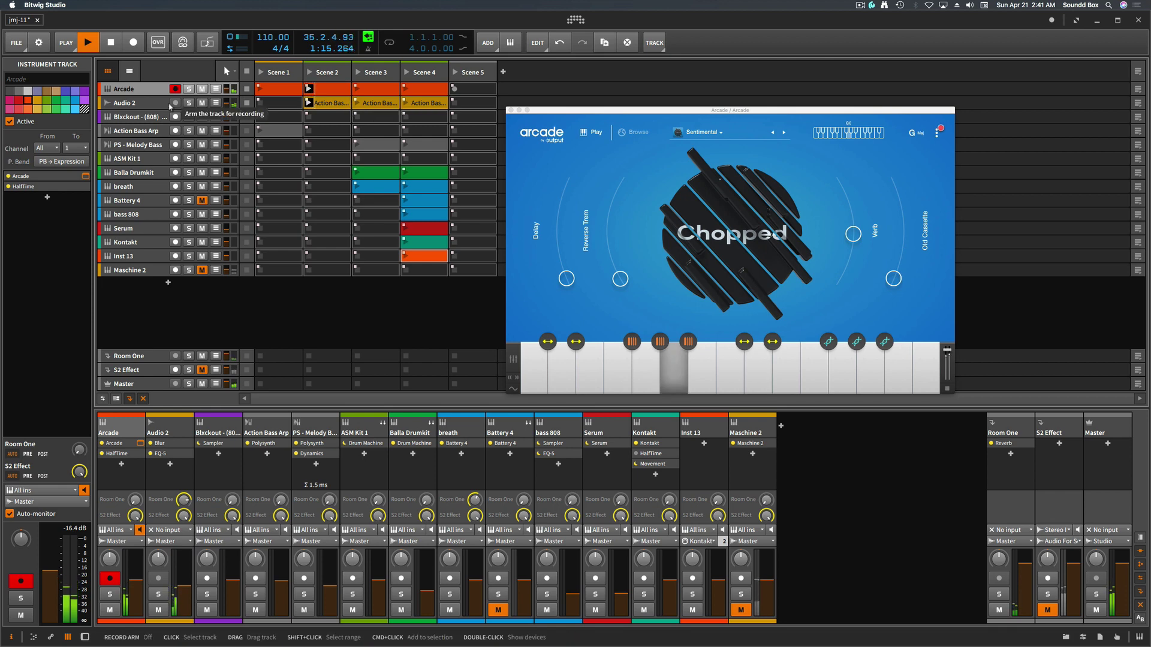
left_click(144, 102)
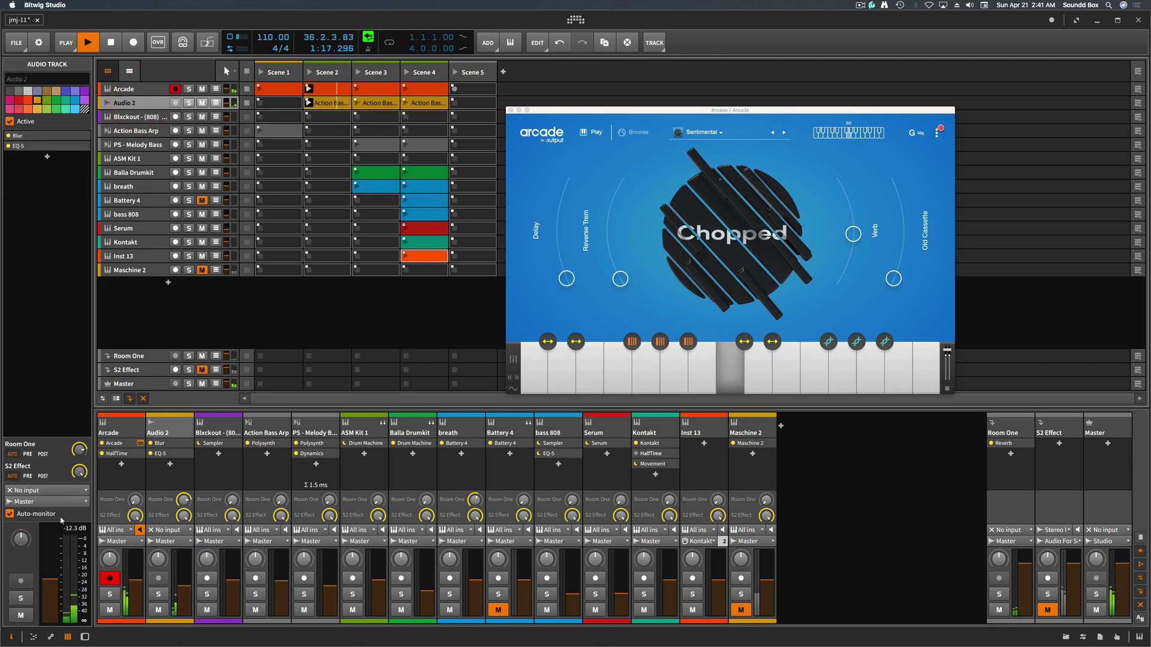
left_click(84, 637)
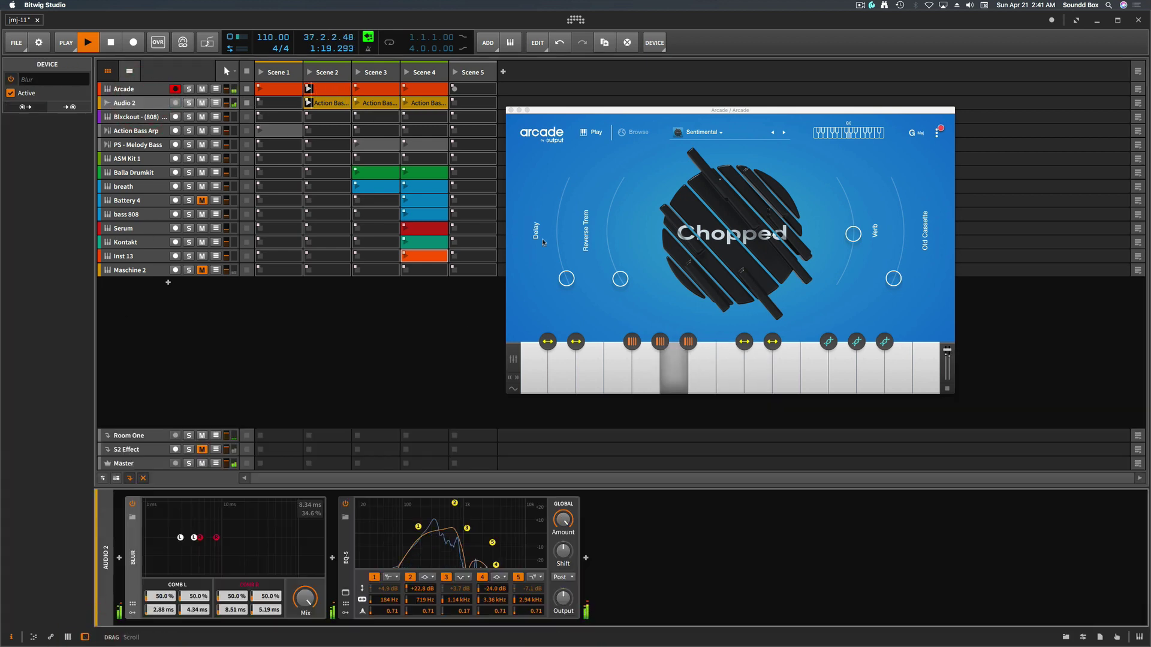
left_click(510, 110)
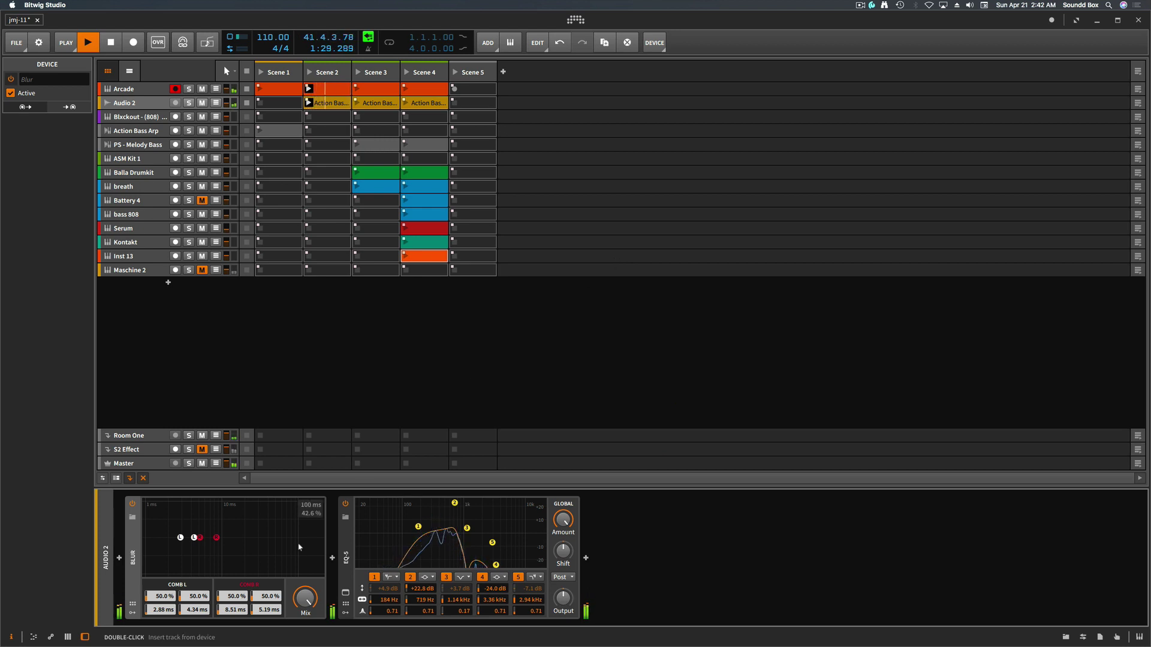
View the note editor, hide it and replace the clip launcher with the arranger timeline.
left_click(33, 637)
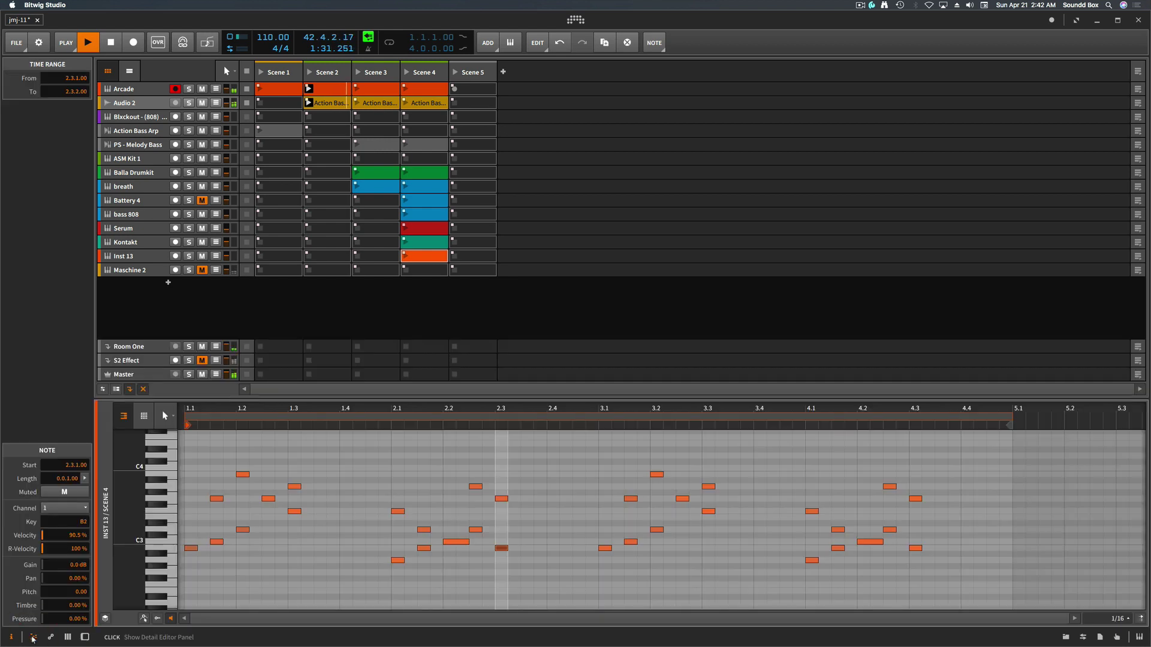
left_click(33, 637)
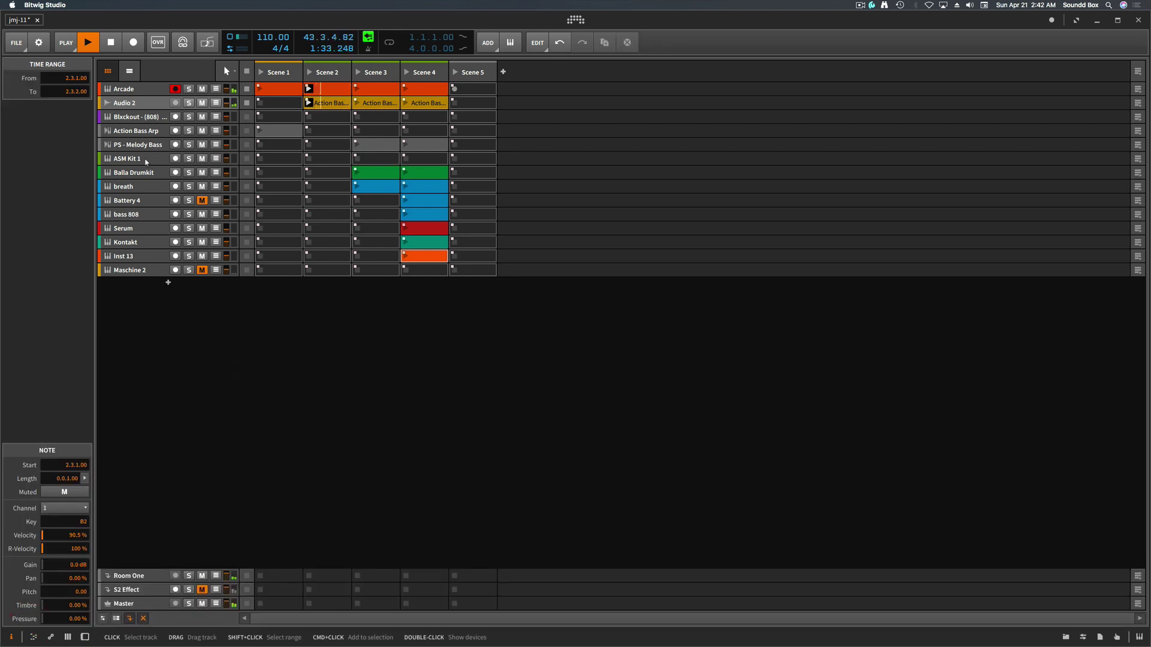
left_click(127, 72)
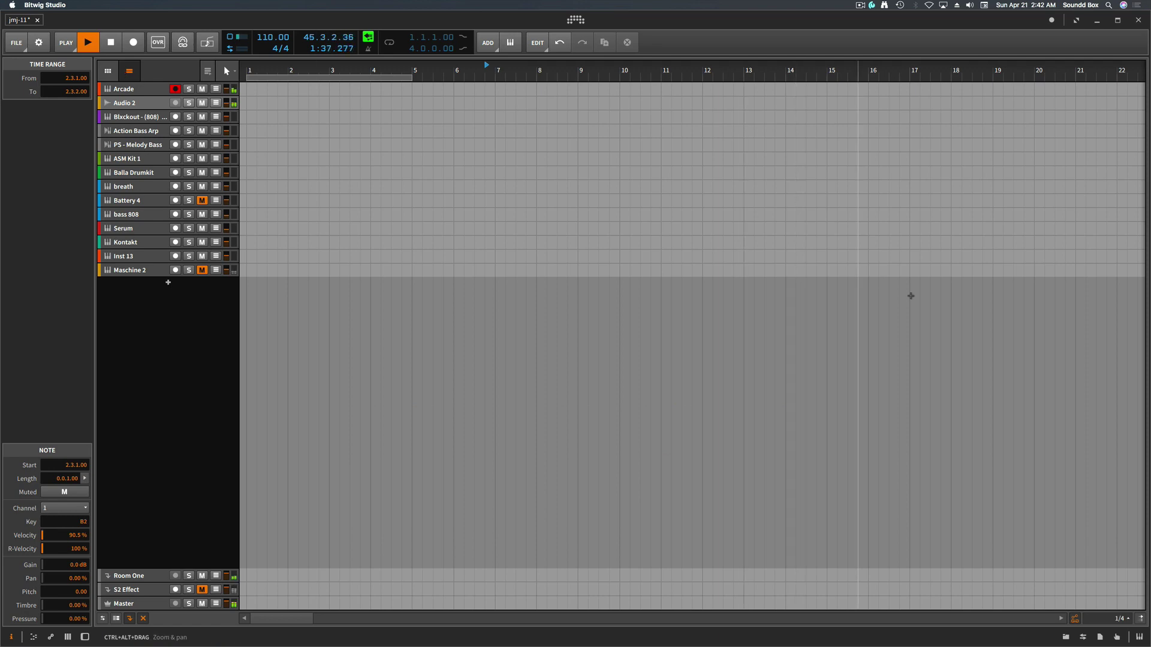
Open the browser, look through its multisample and sample categories and return to Presets.
left_click(1067, 637)
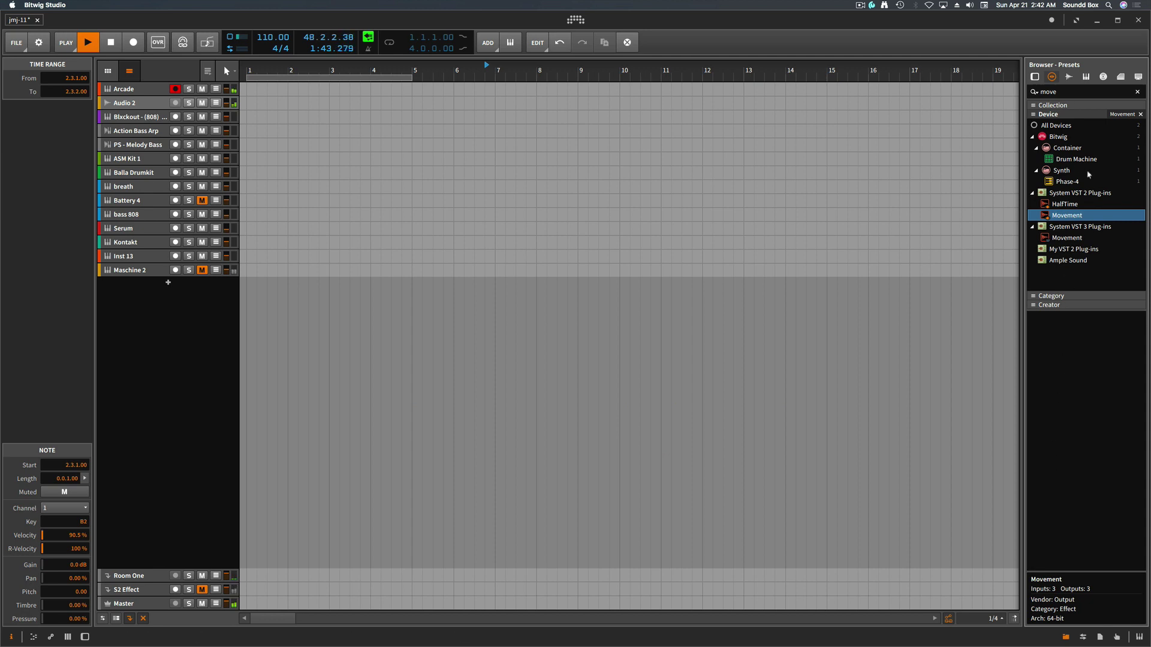
left_click(1086, 76)
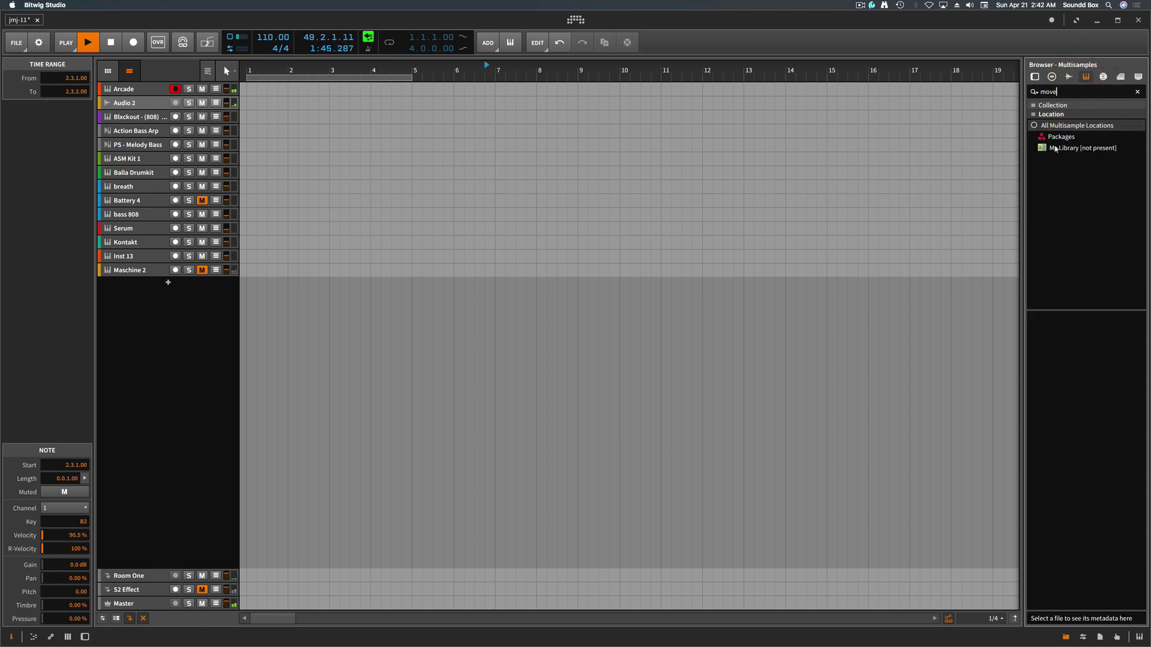
left_click(1051, 76)
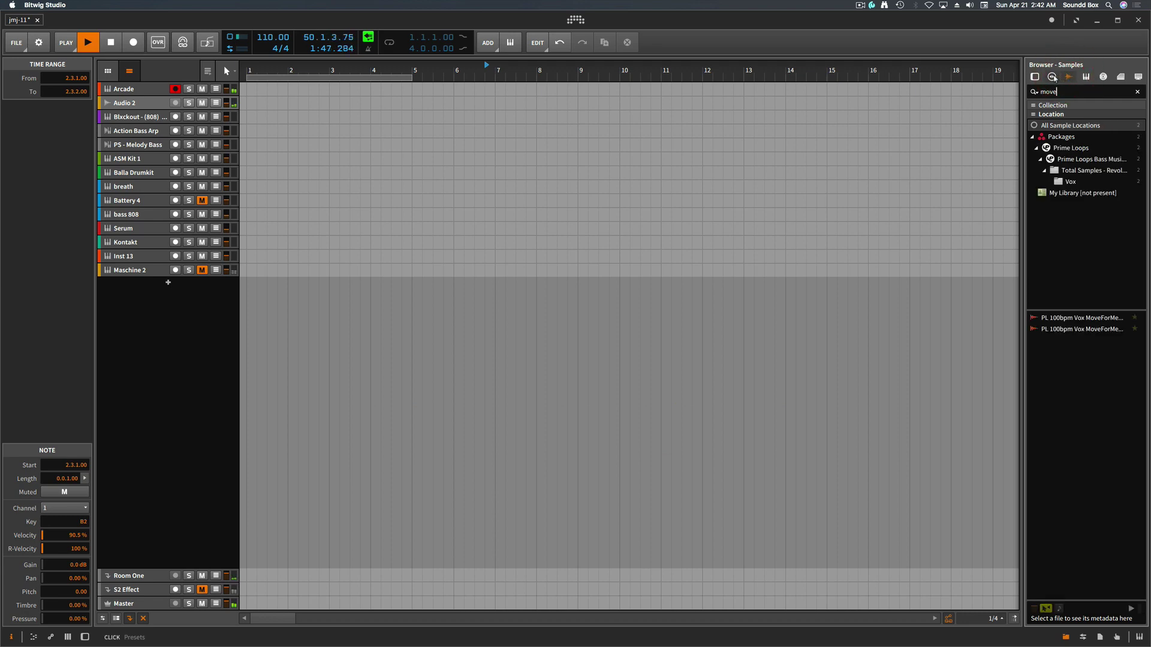
left_click(1052, 77)
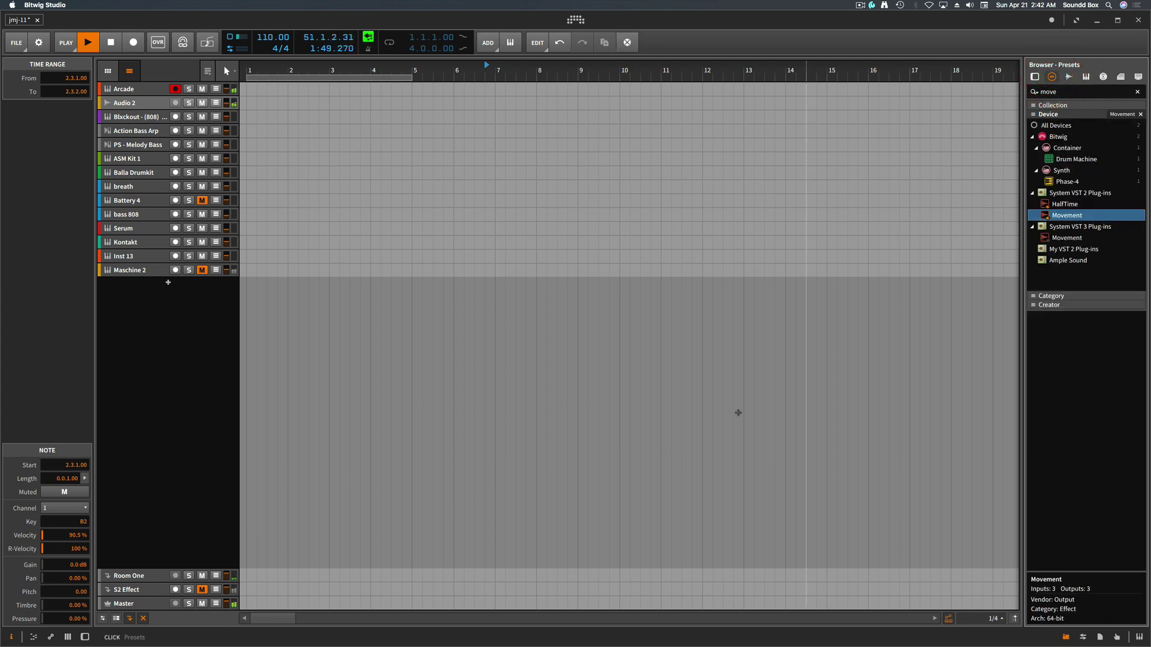
Show the Blur and EQ-5 devices of the Audio 2 track and select that track.
left_click(84, 637)
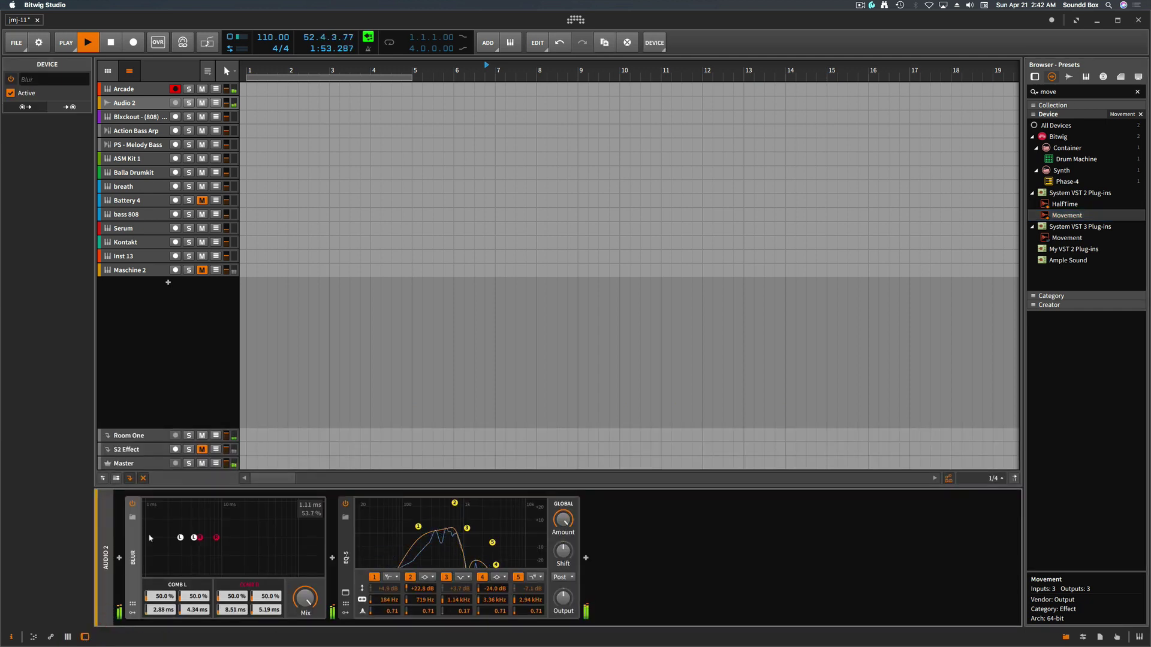
left_click(130, 103)
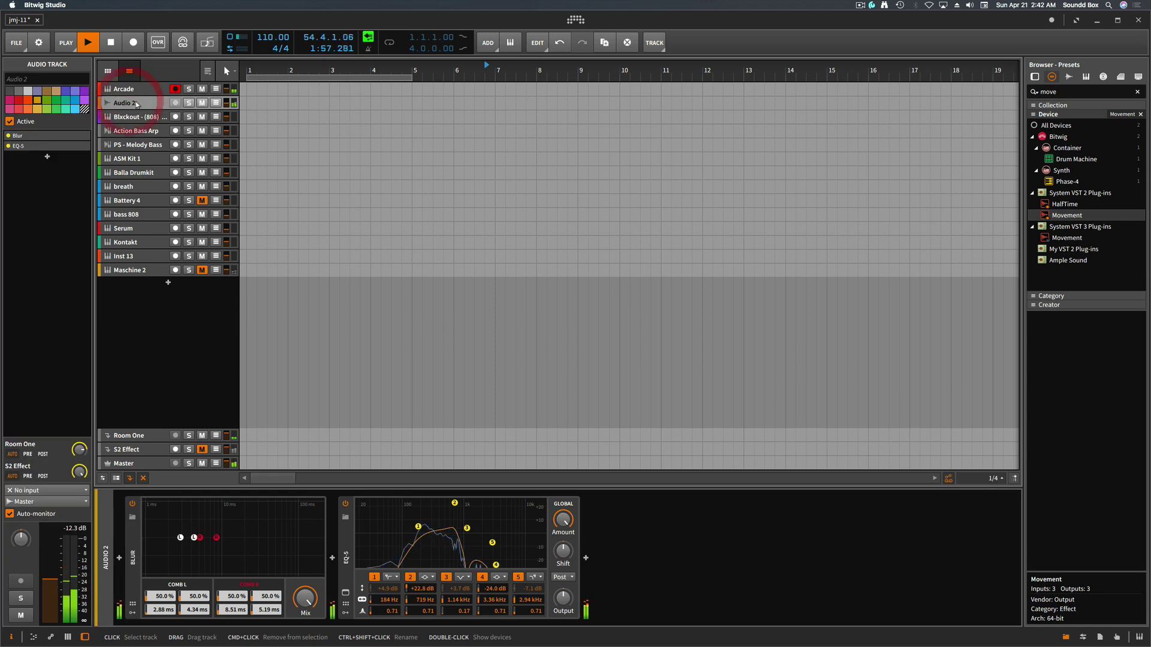
double_click(136, 103)
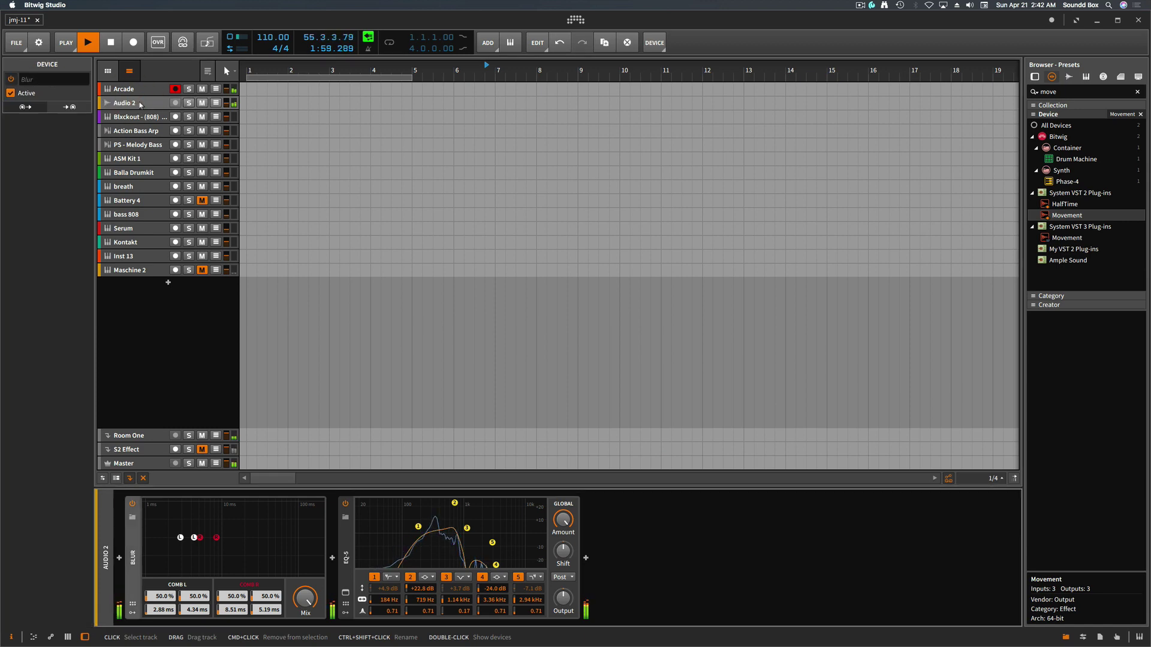
left_click(140, 104)
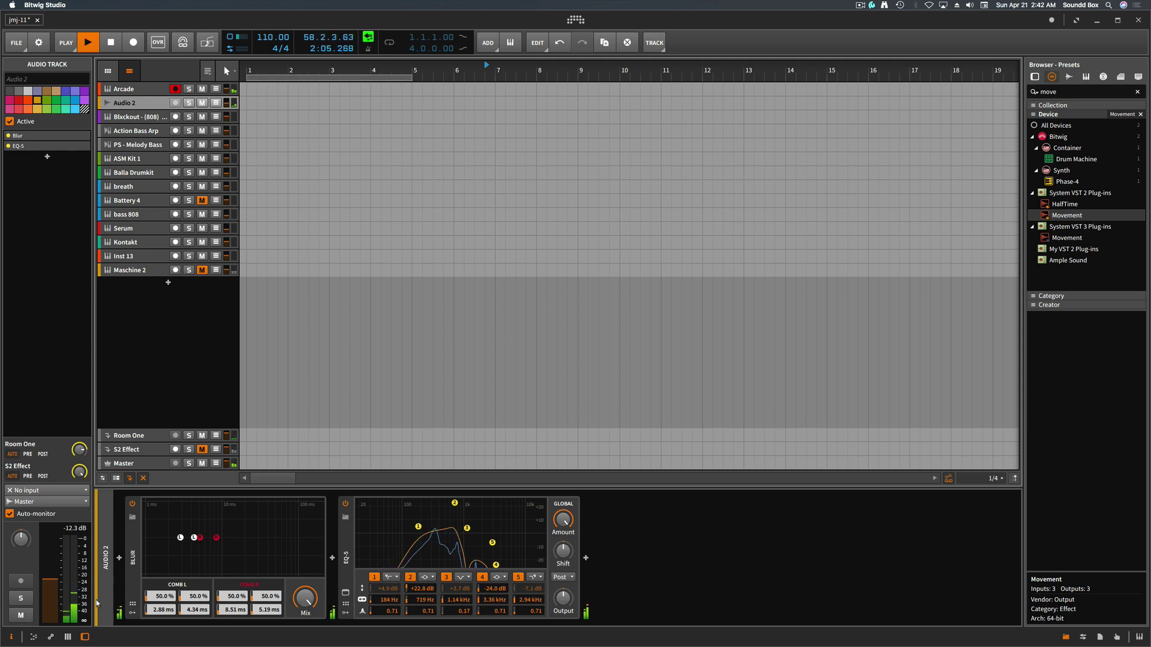
View the mixer, automation editor and note editor in turn, returning to the Audio 2 device chain.
left_click(67, 637)
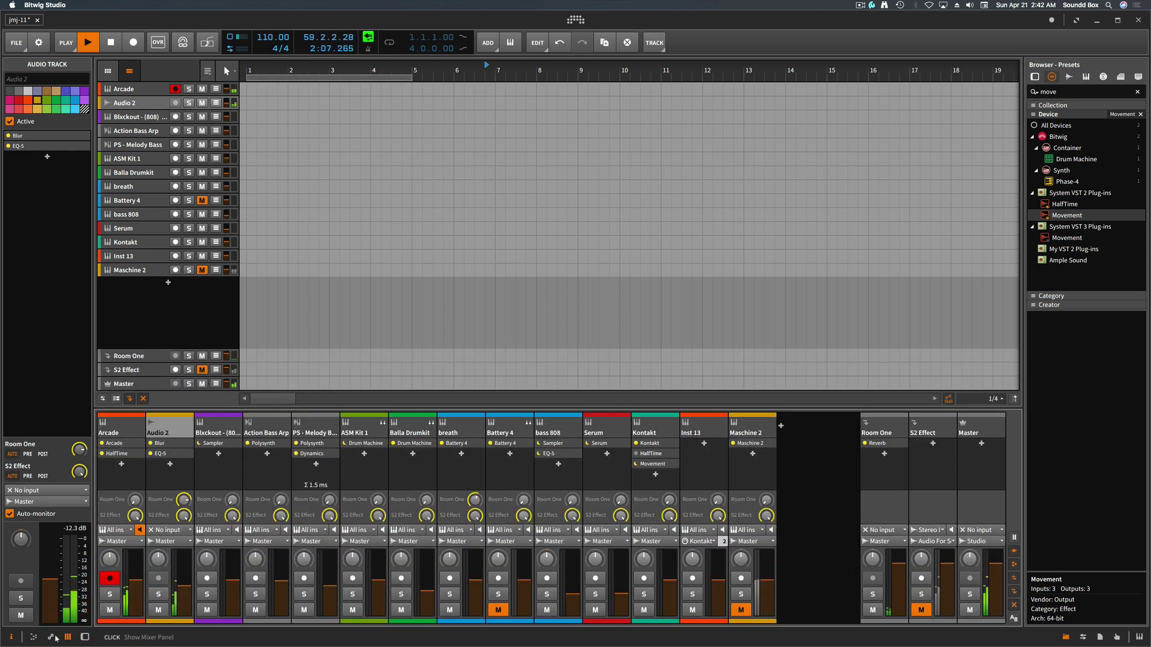
left_click(49, 638)
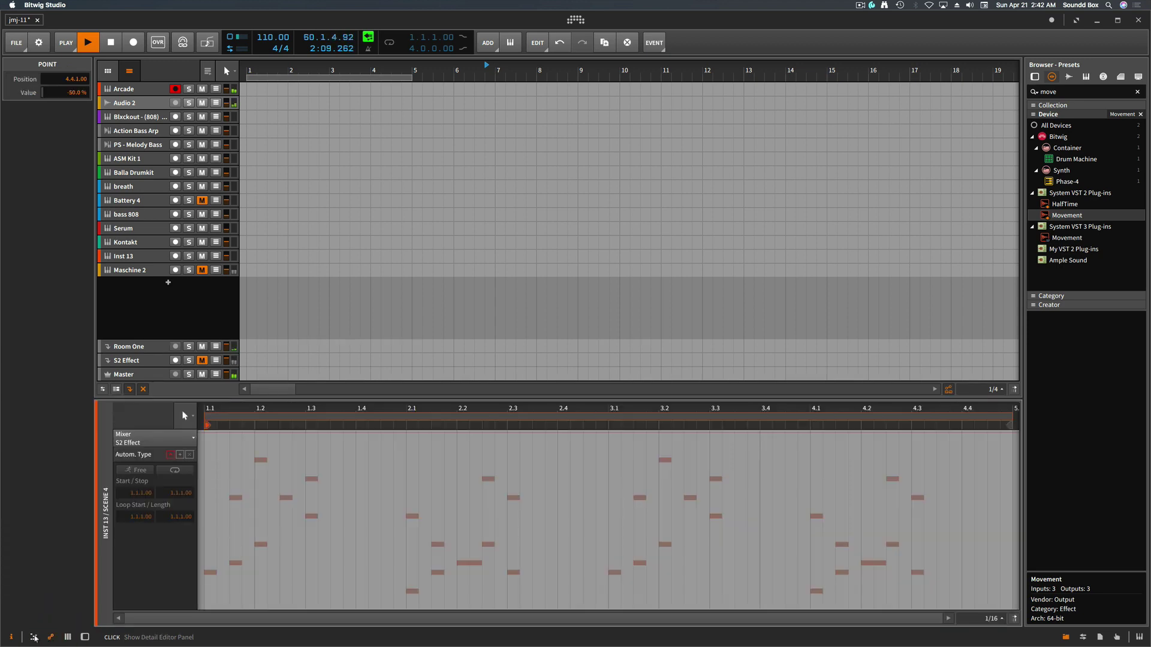
left_click(34, 637)
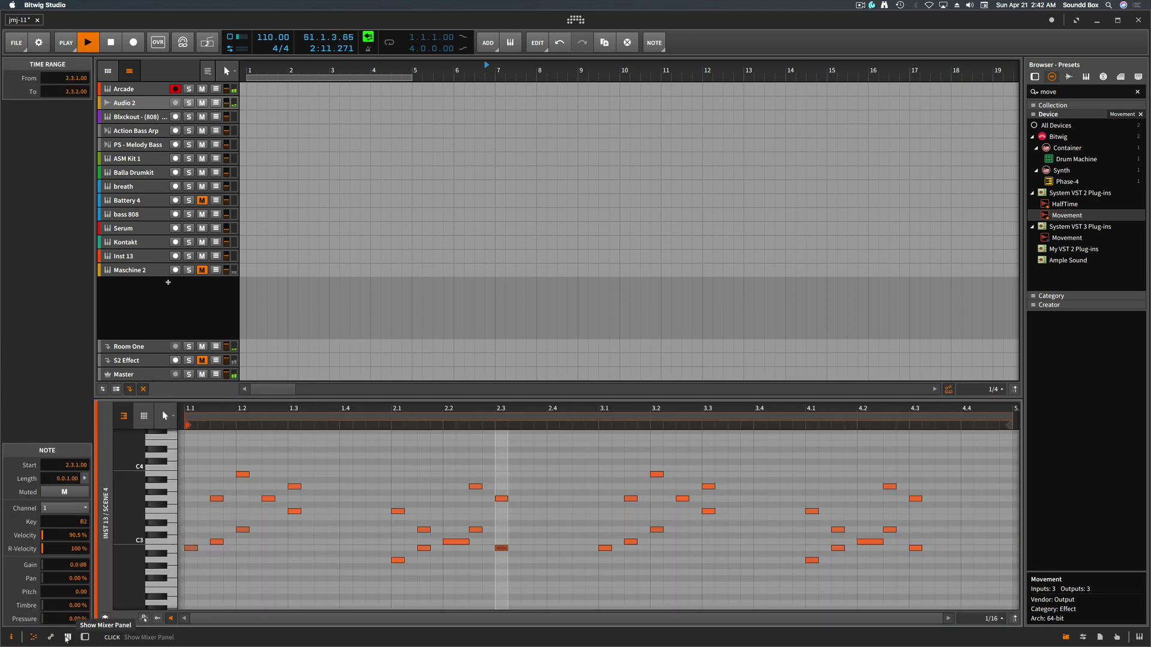
left_click(68, 638)
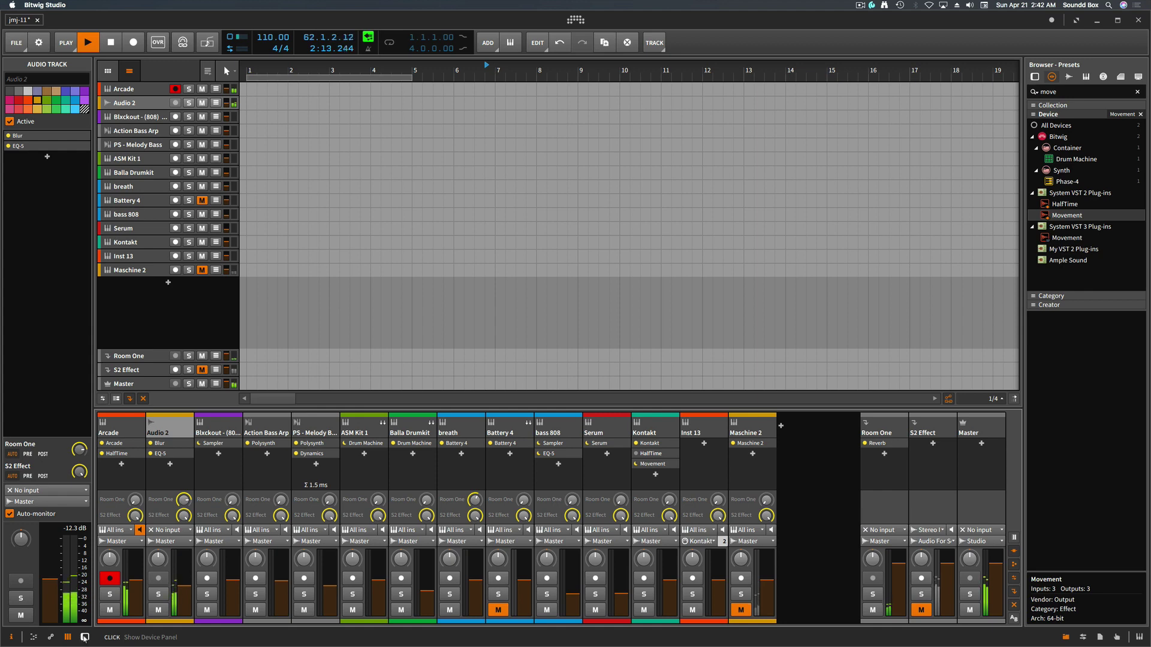
left_click(85, 637)
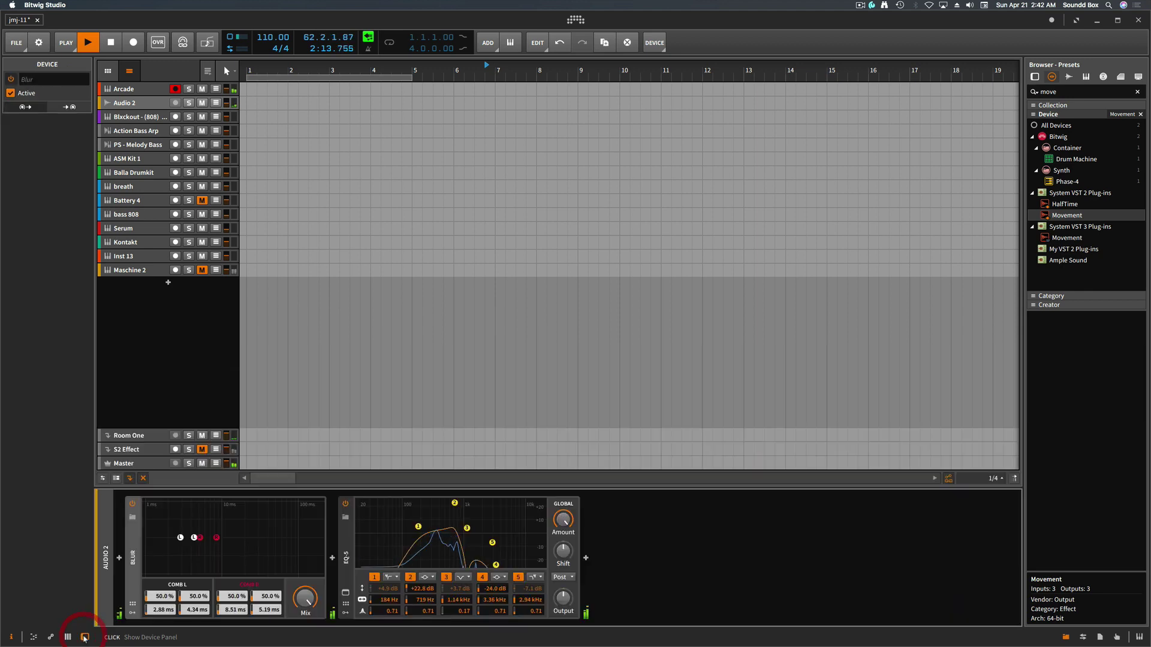
Toggle the effect tracks, large track height and I/O routing displays, restoring each one.
left_click(130, 480)
left_click(130, 480)
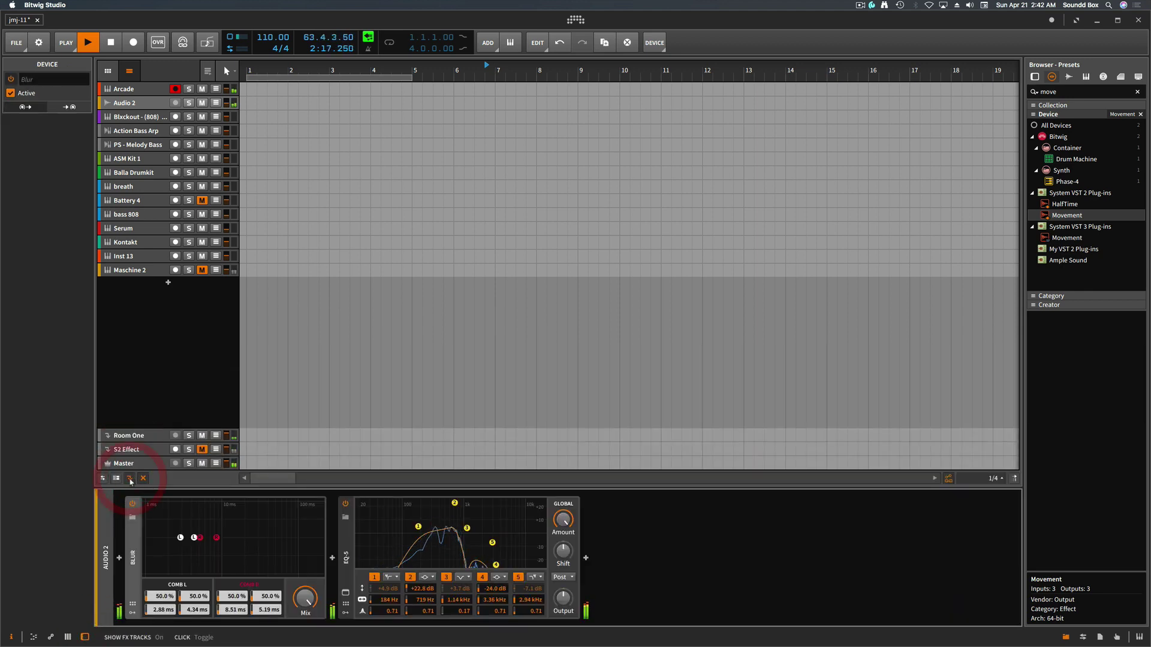
left_click(118, 481)
left_click(115, 479)
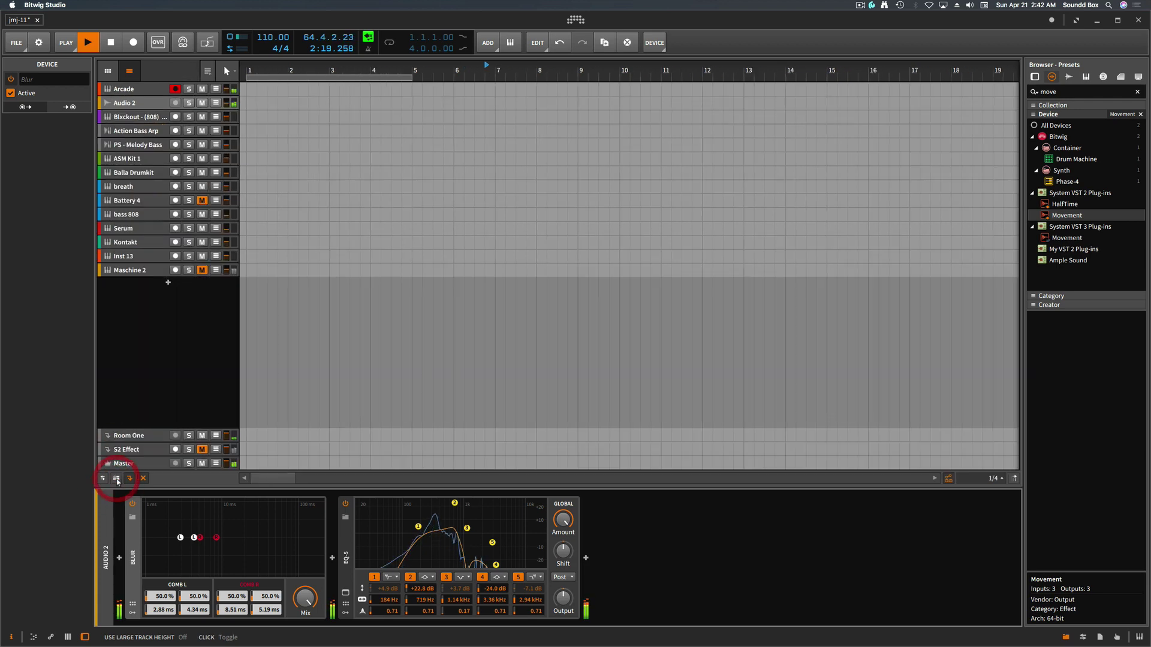
left_click(103, 480)
left_click(103, 480)
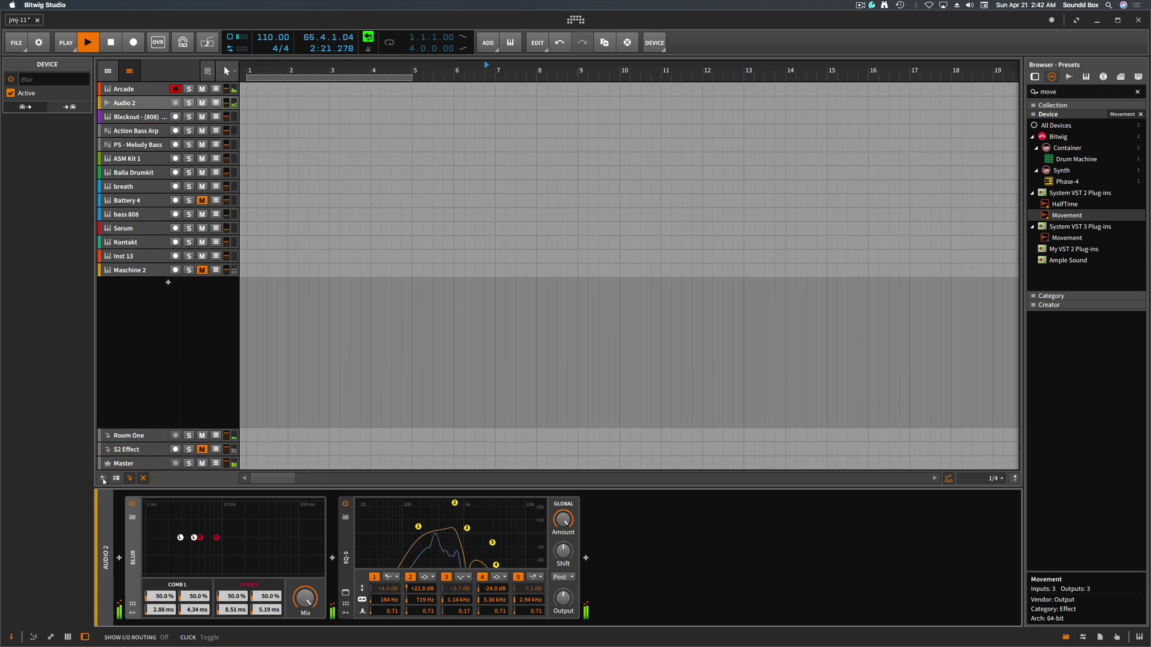
Show the automation lane of the Audio 2 track and view its list of automatable parameters.
left_click(147, 104)
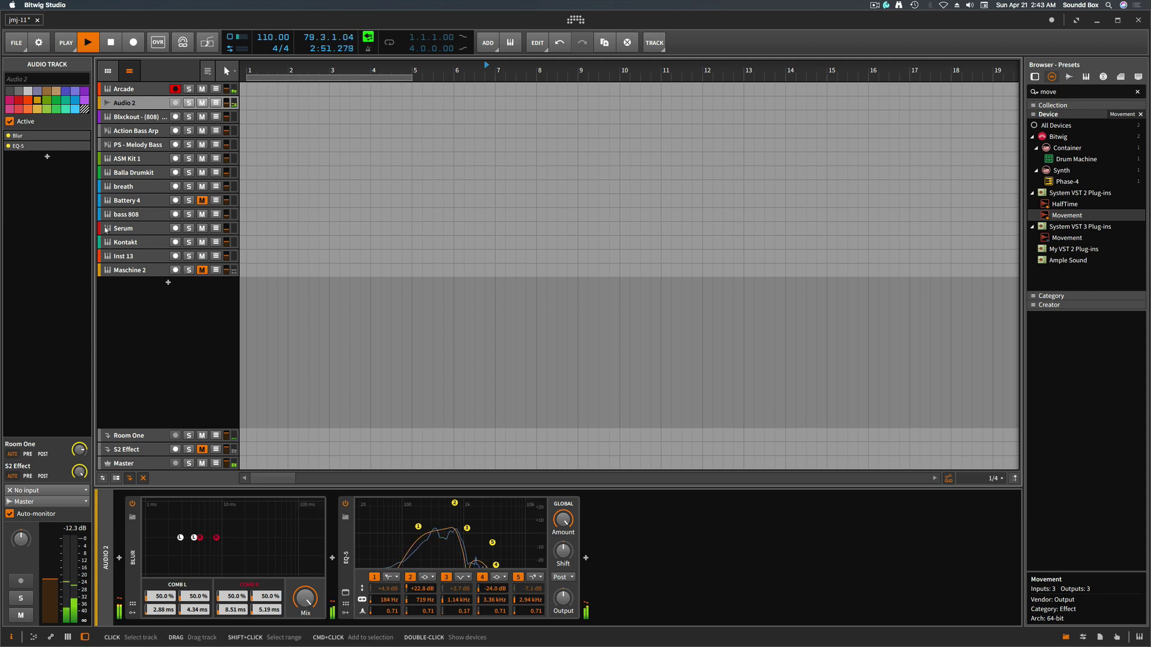
left_click(215, 103)
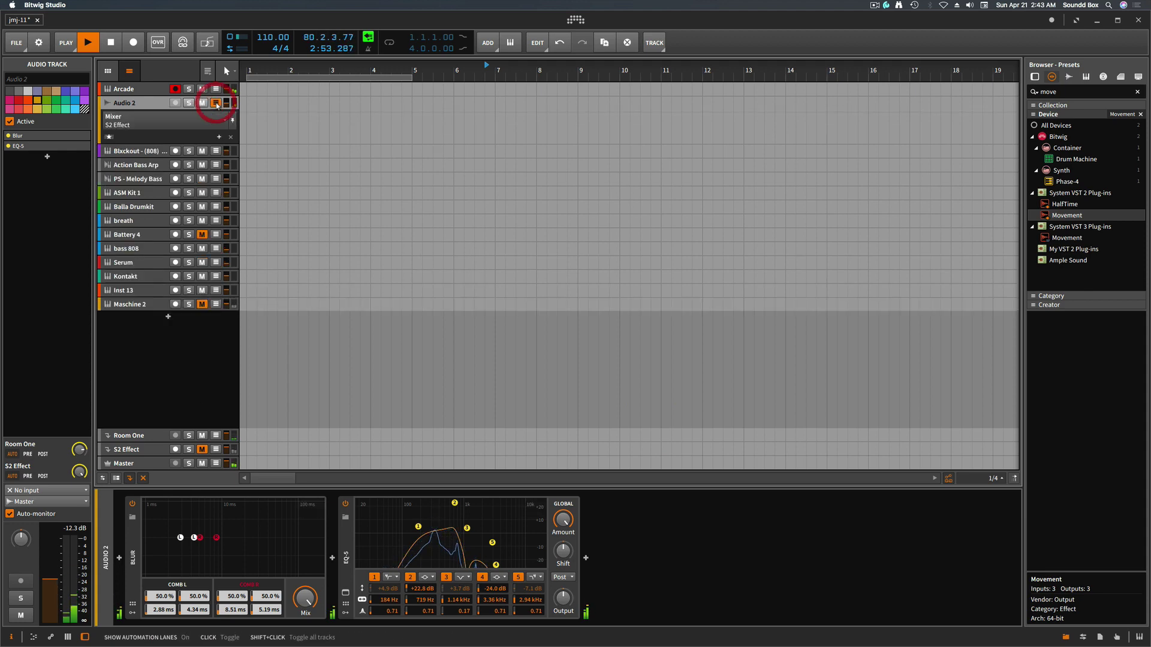
left_click(162, 124)
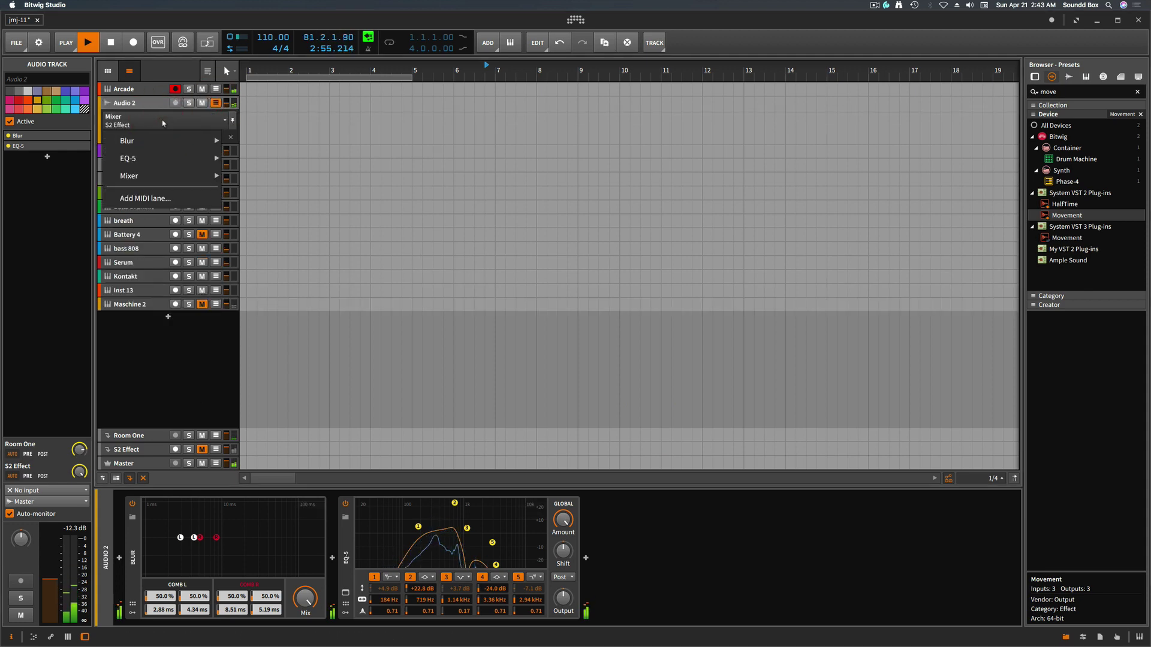
left_click(154, 100)
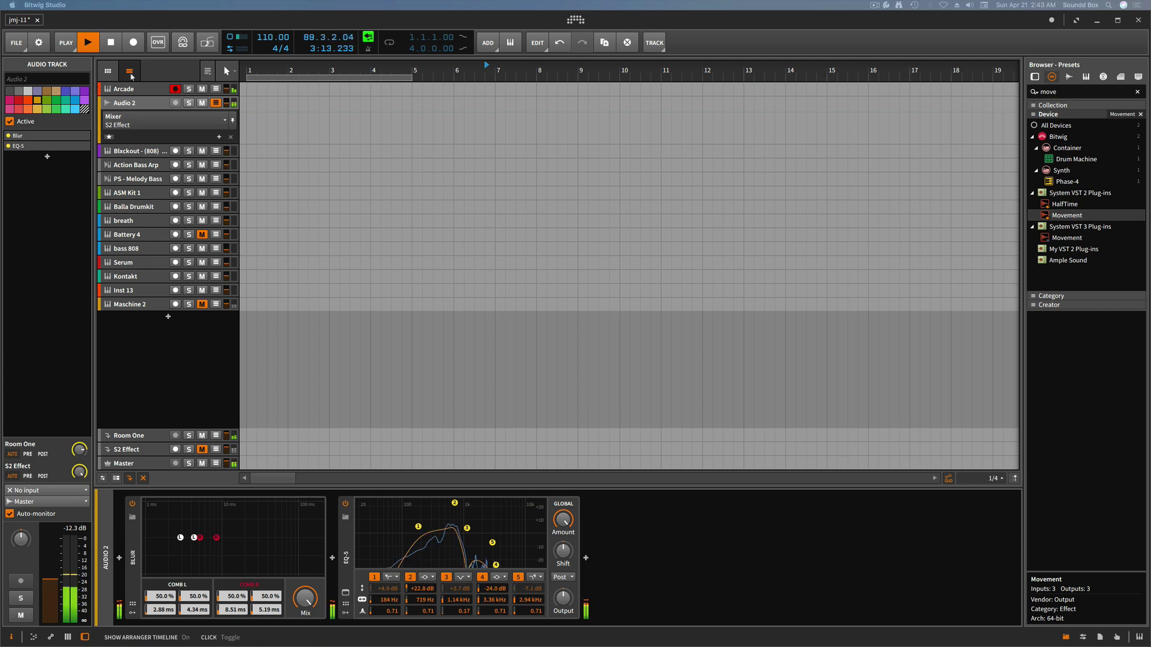
Show the clip launcher beside the arranger and open Audio 2's Scene 2 clip in the detail editor.
left_click(108, 74)
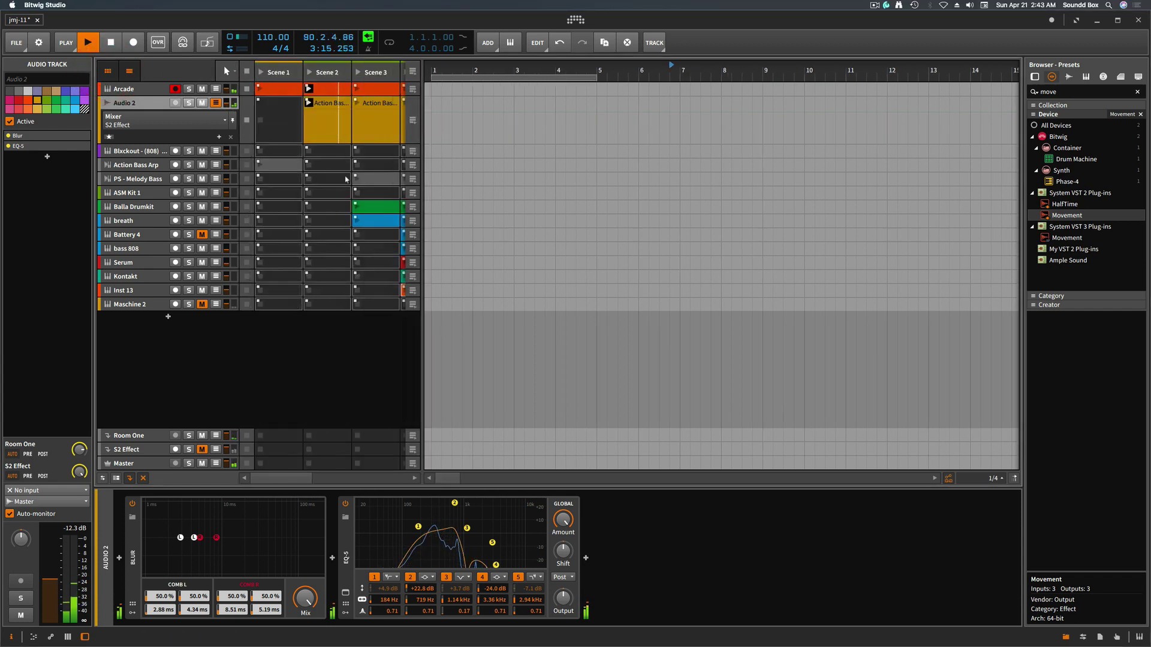
left_click(328, 118)
double_click(327, 118)
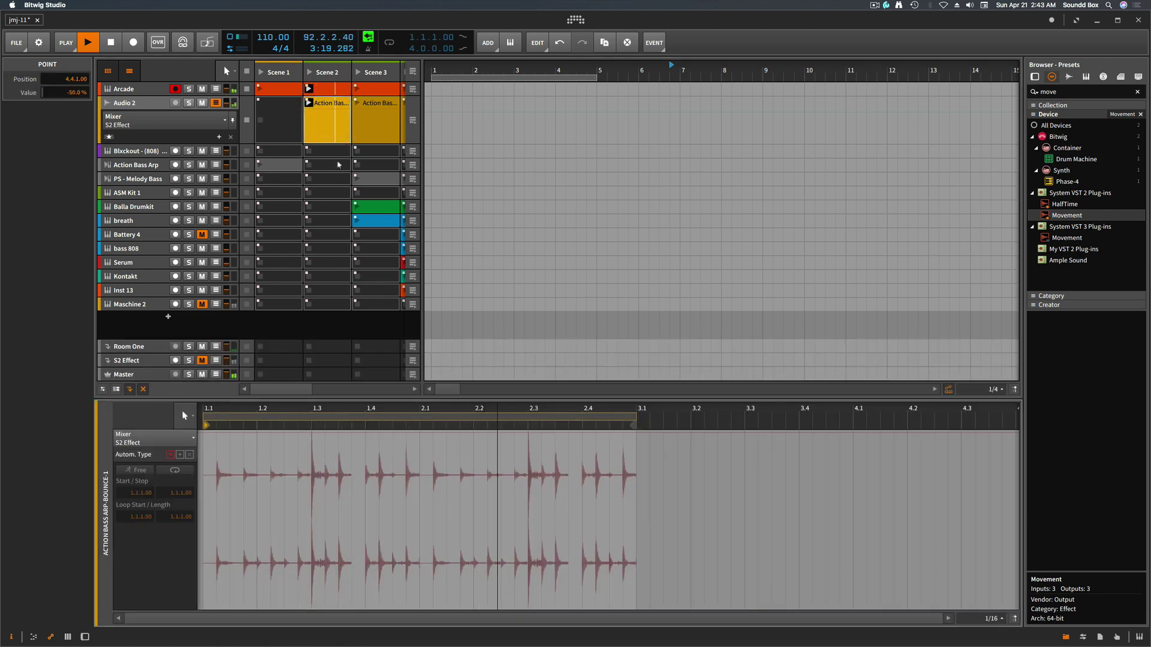
Examine the properties and waveform of Audio 2's Scene 2 clip, and return to the track's device chain.
left_click(331, 103)
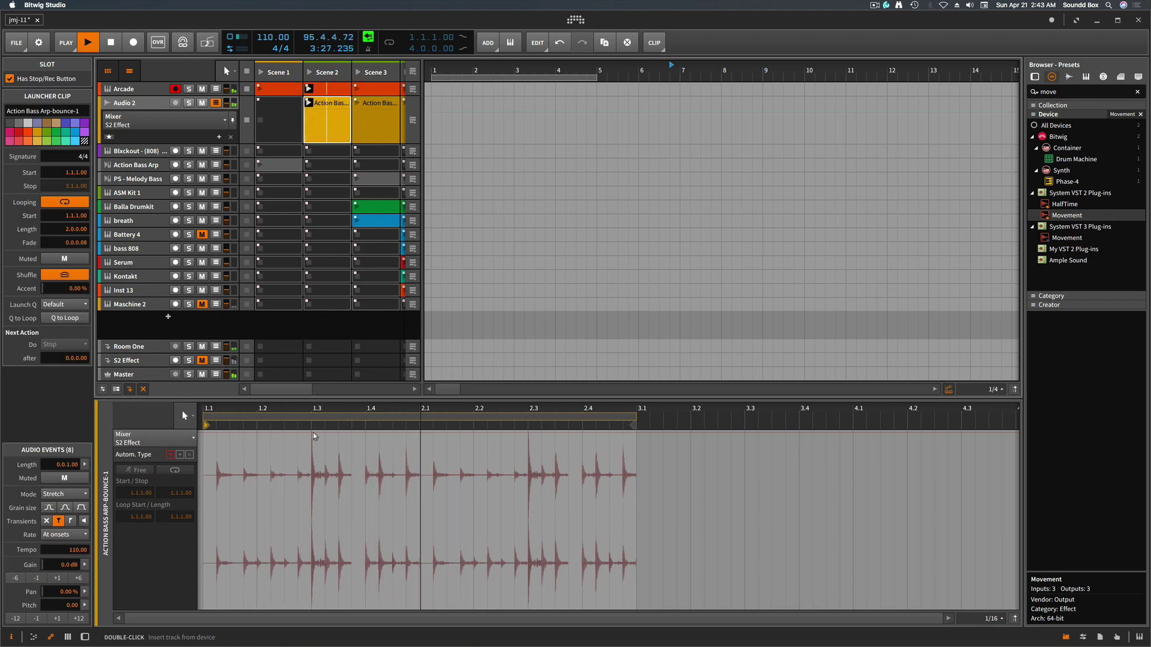
left_click(333, 519)
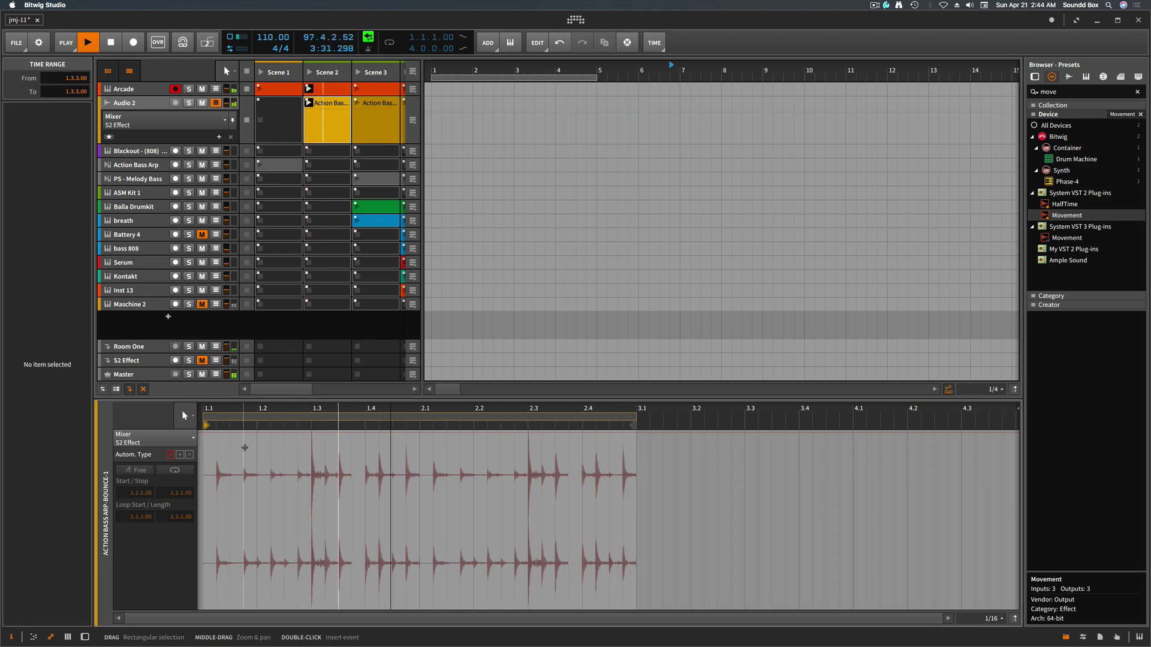
left_click(244, 446)
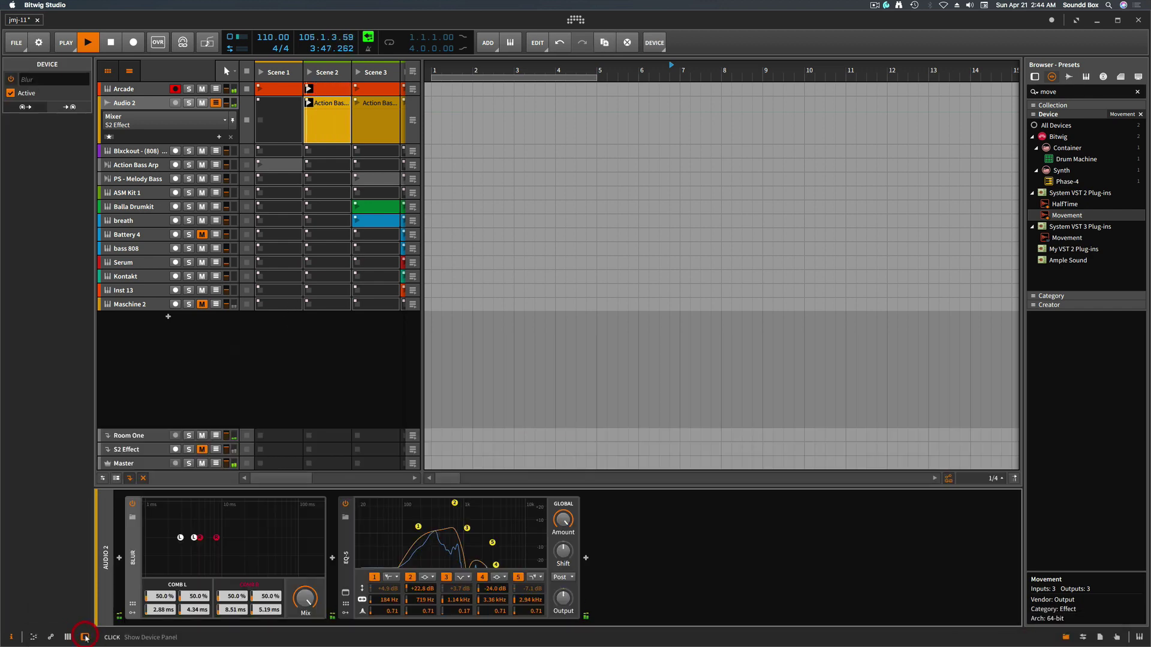
left_click(84, 637)
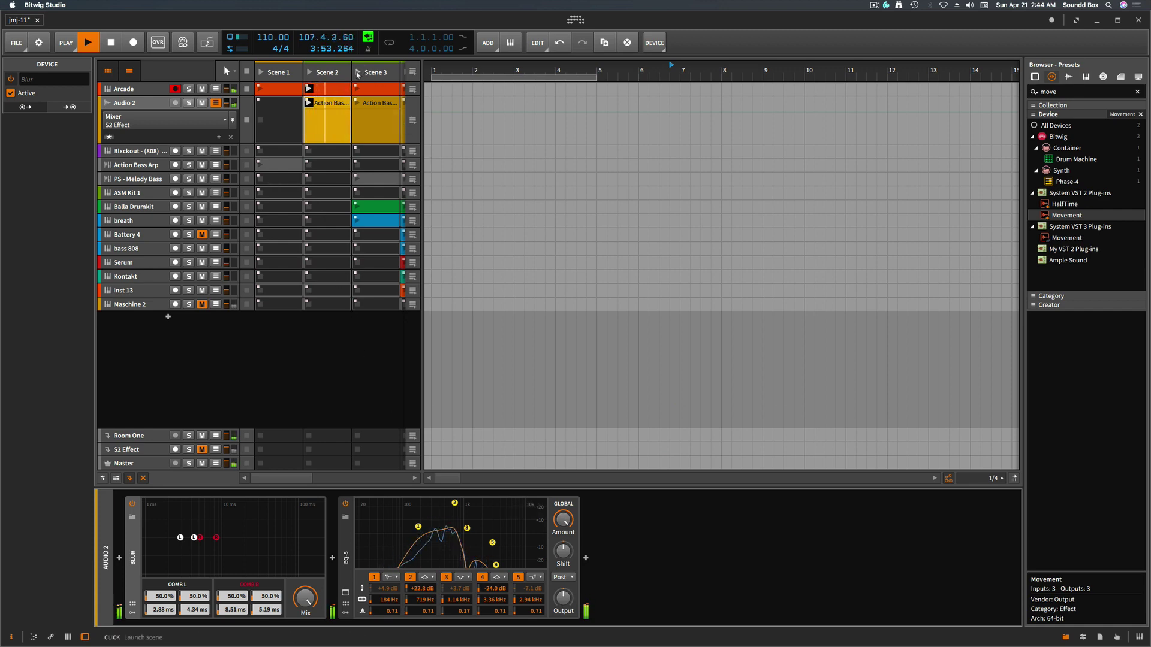
Launch Scene 3 and select the PS - Melody Bass clip and track to show its devices.
left_click(357, 73)
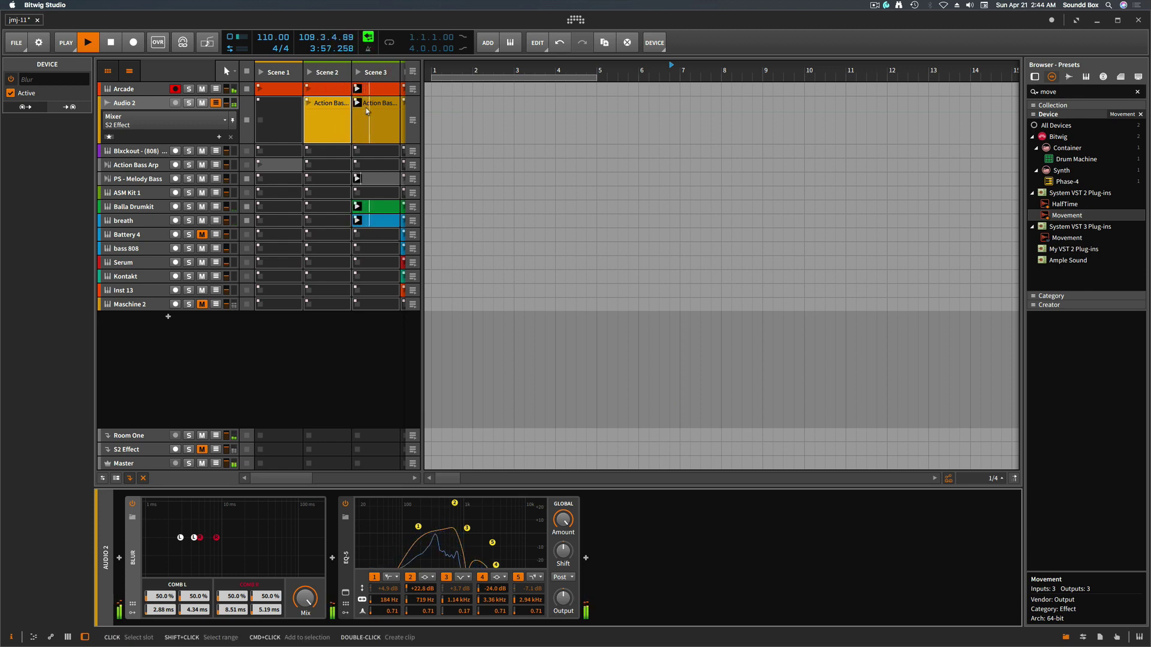
left_click(384, 179)
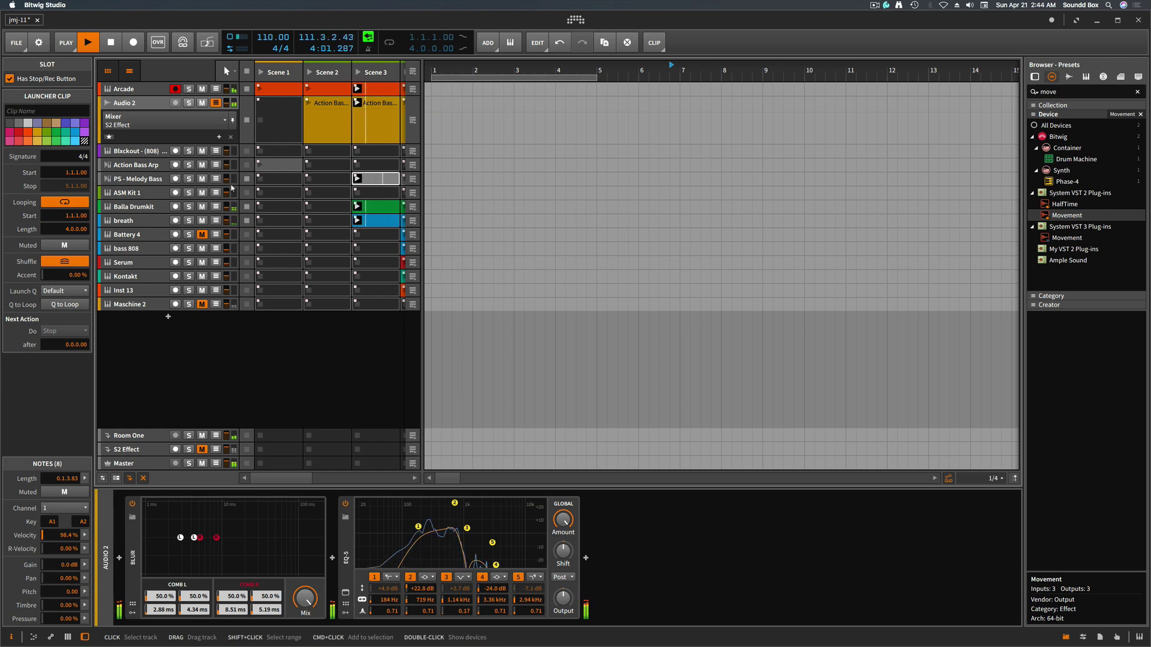
left_click(136, 180)
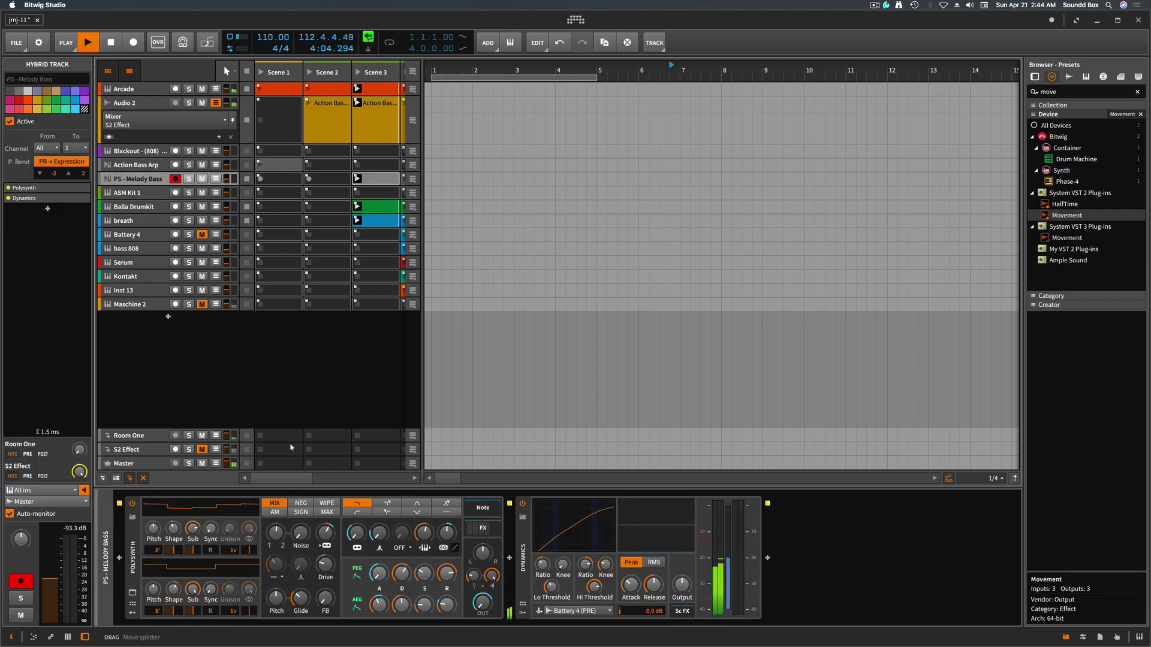
Audition the PS - Melody Bass and ASM Kit 1 tracks in solo, and leave the breath track soloed.
left_click(189, 178)
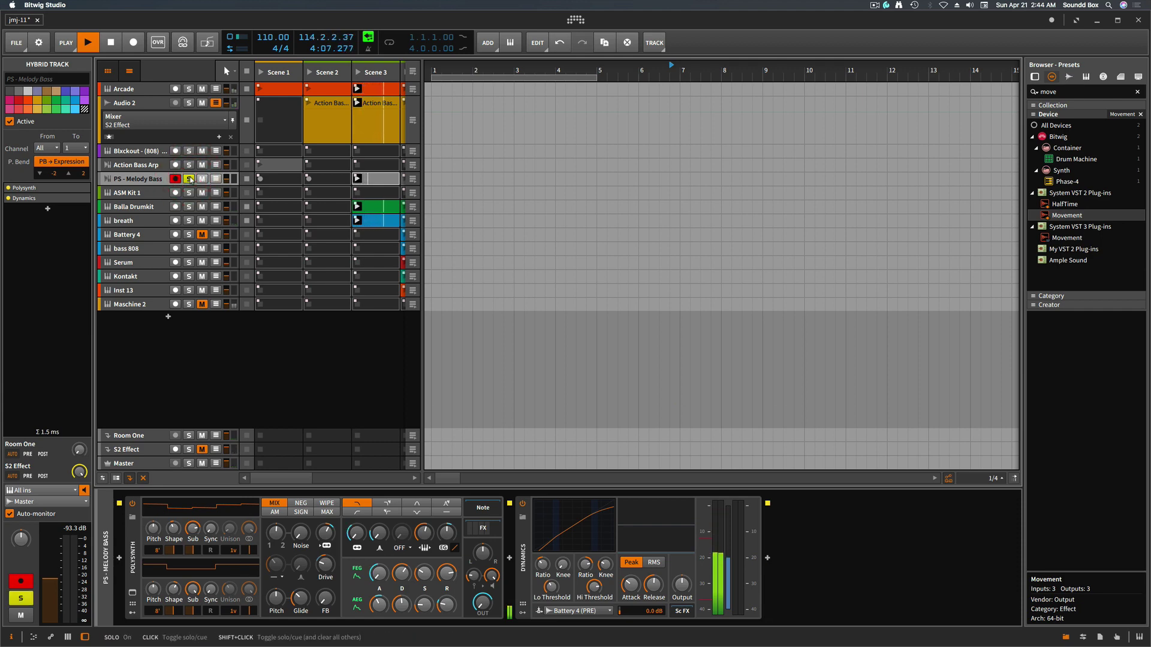
left_click(189, 179)
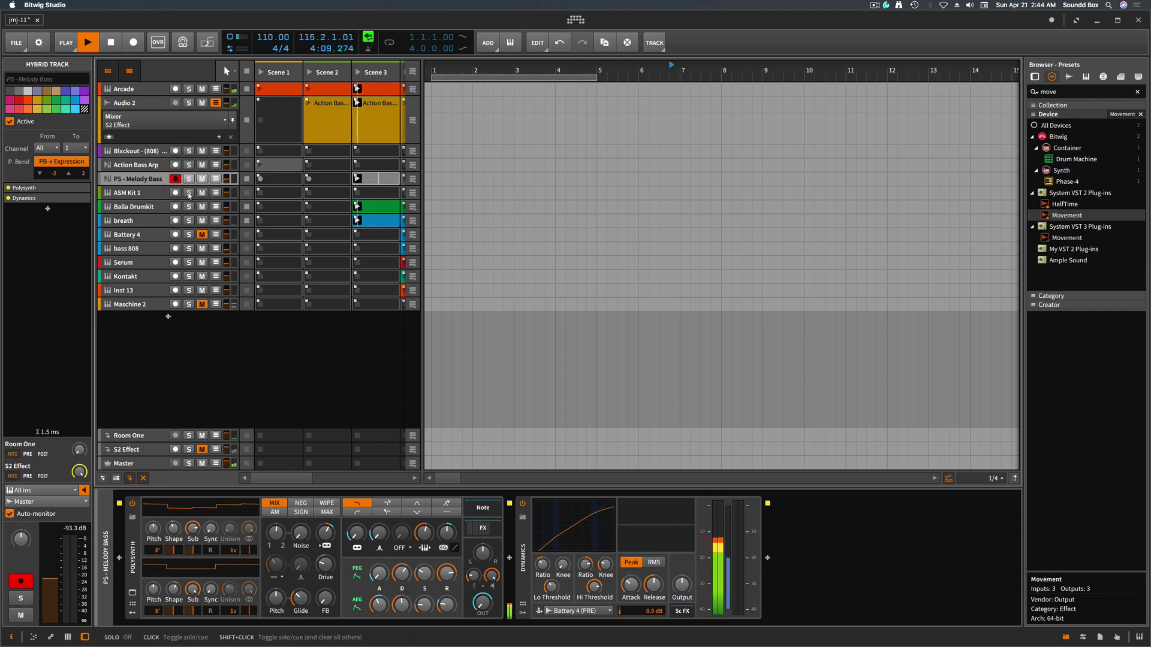
left_click(189, 193)
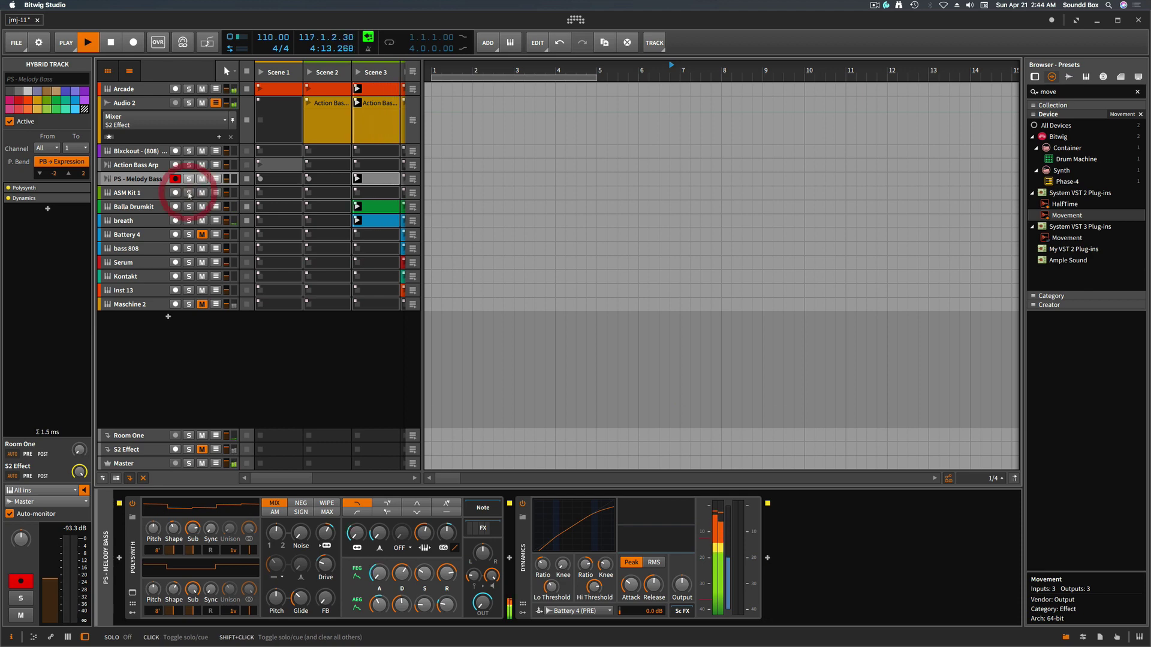
left_click(189, 221)
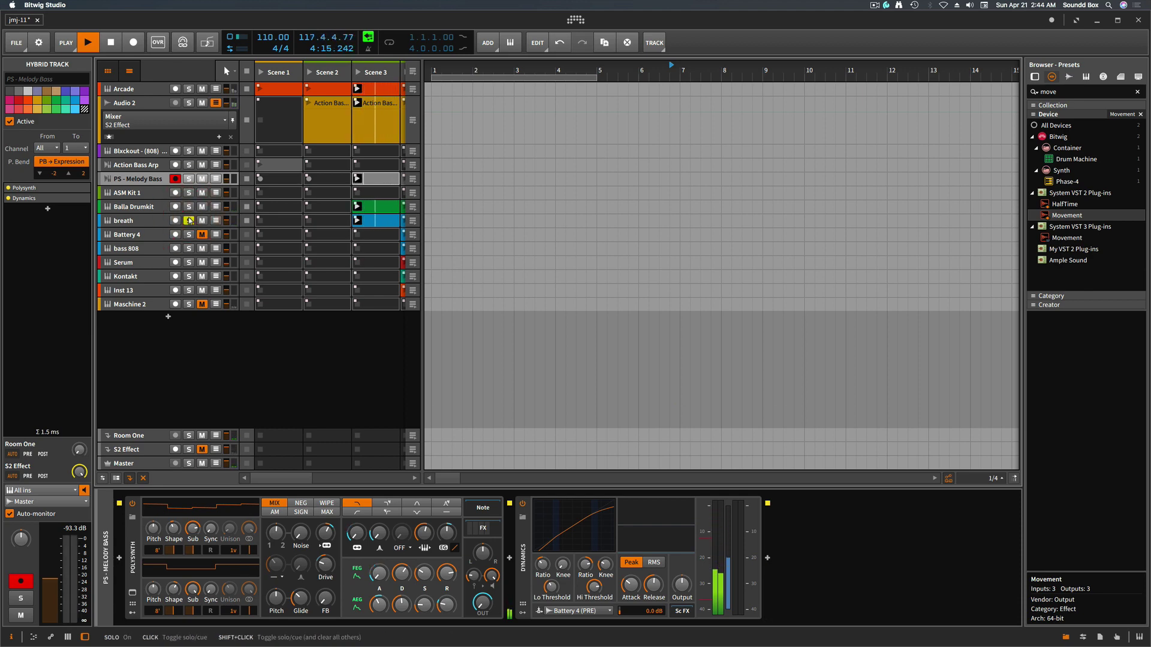
View the notes of the breath clip in Scene 3 in the note editor and return to the device chain.
left_click(383, 221)
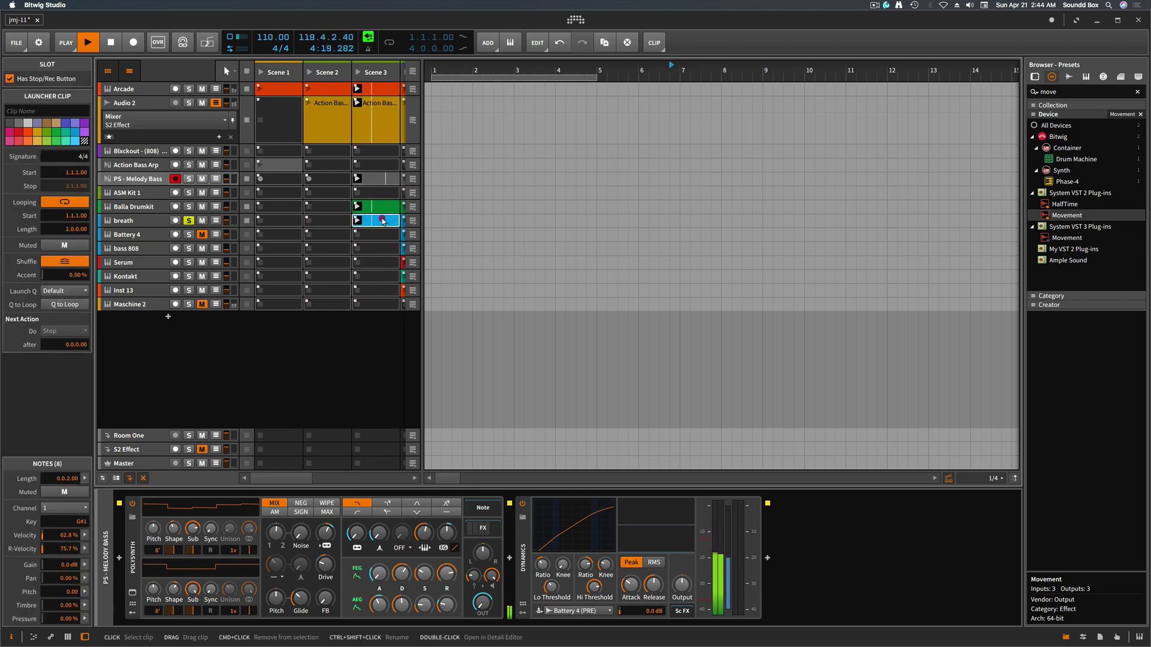
double_click(383, 221)
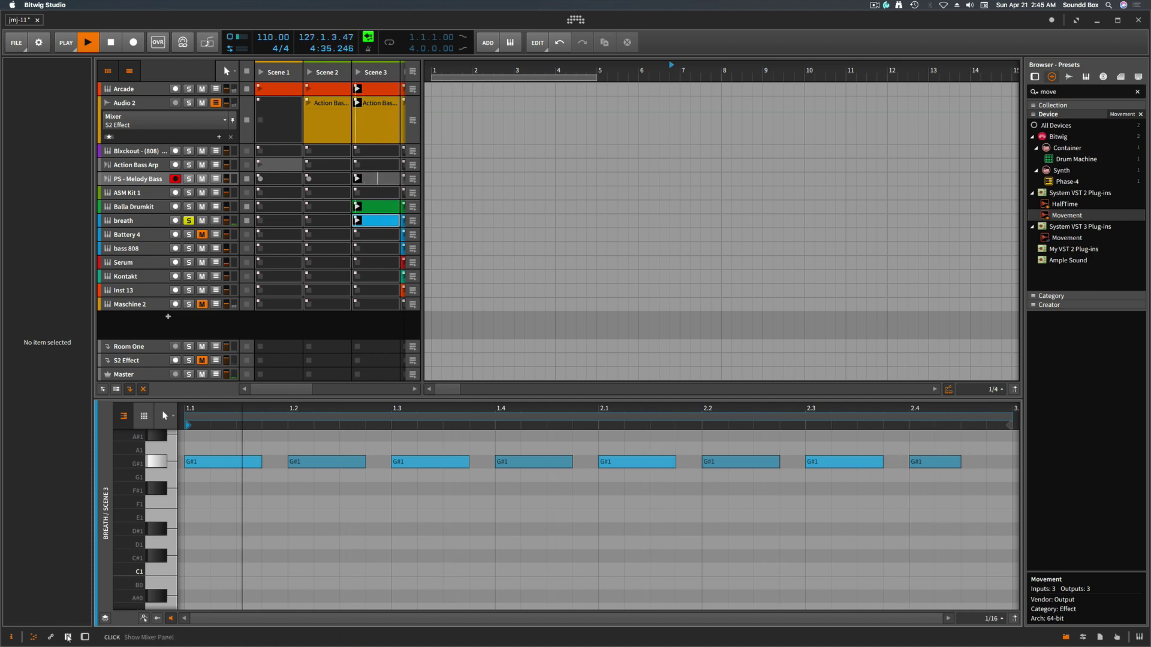
left_click(84, 637)
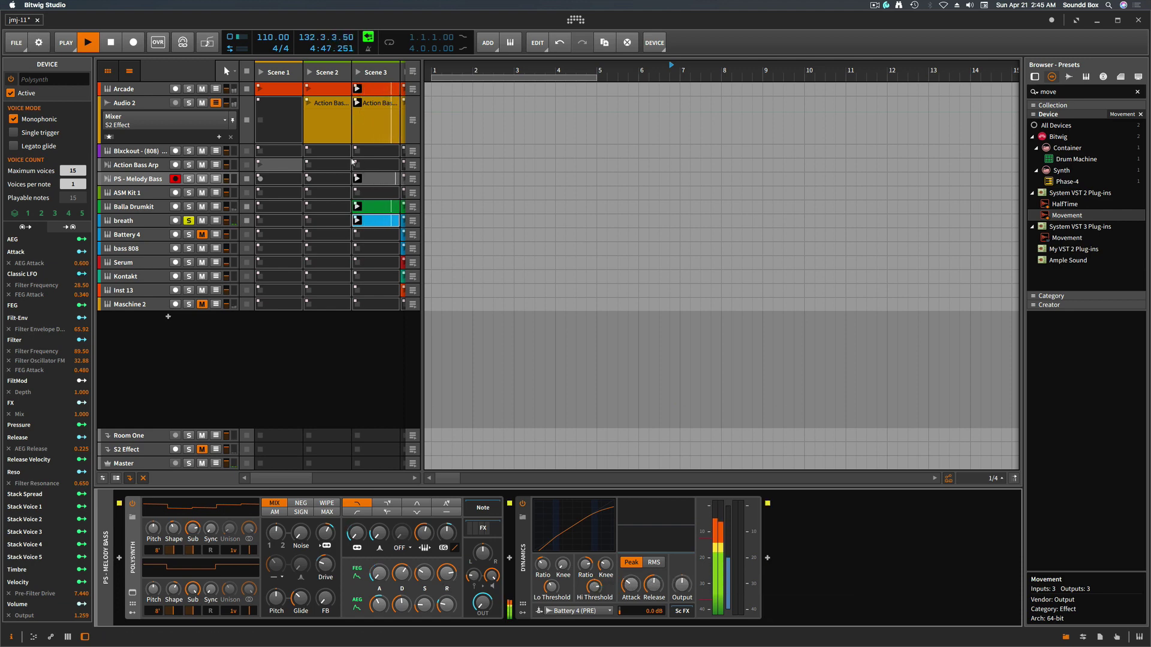
Select the Balla Drumkit and breath clips of Scene 3 in turn and unsolo the breath track.
left_click(371, 205)
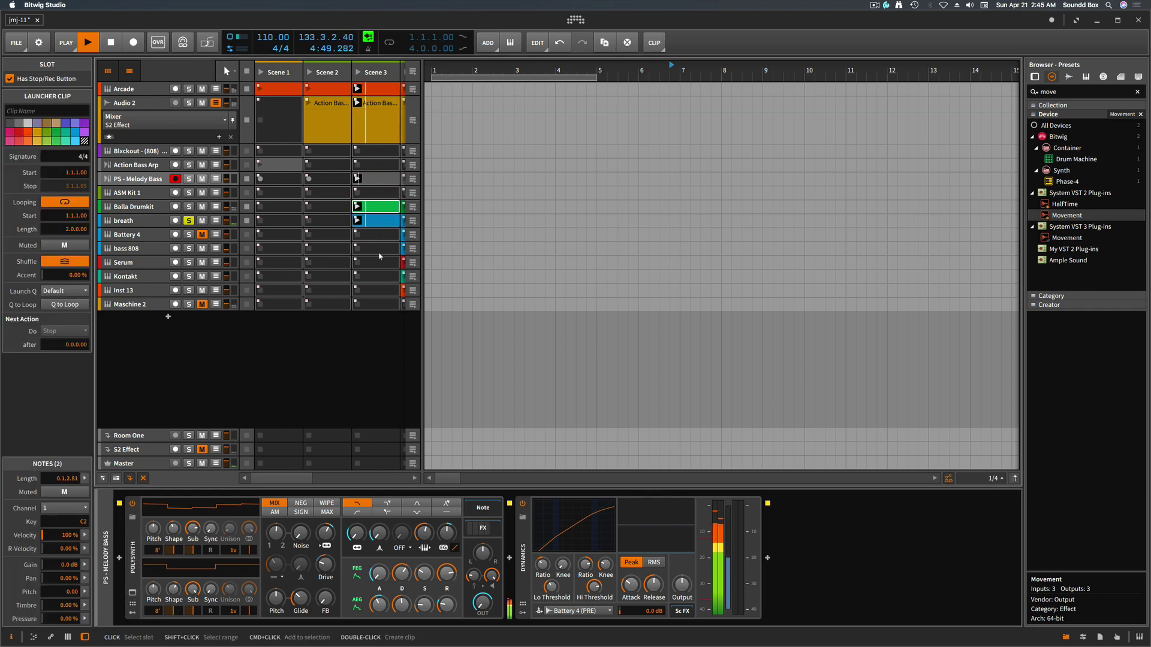
left_click(377, 227)
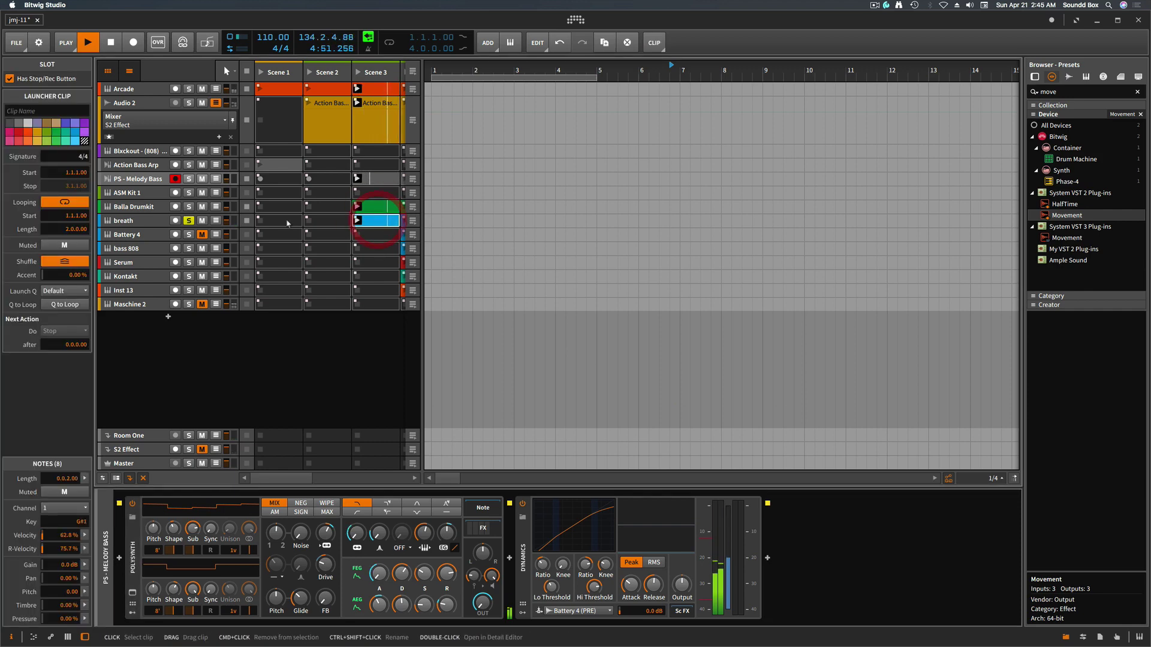
left_click(189, 220)
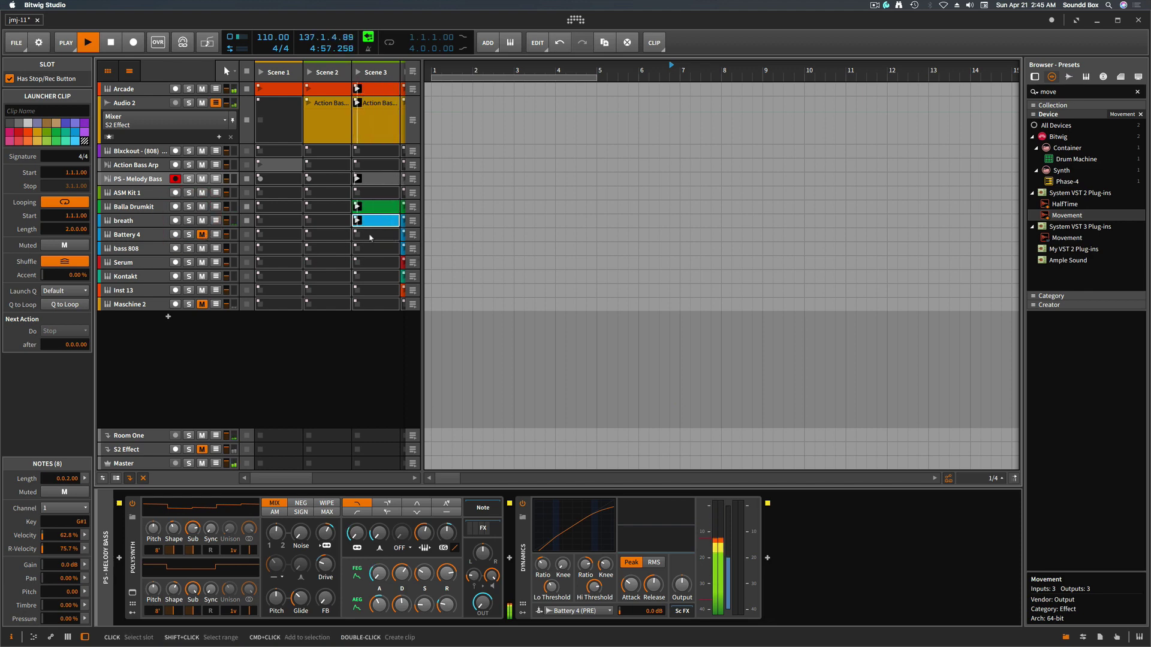
Solo the Balla Drumkit track and open its Scene 3 clip in the note editor.
left_click(190, 207)
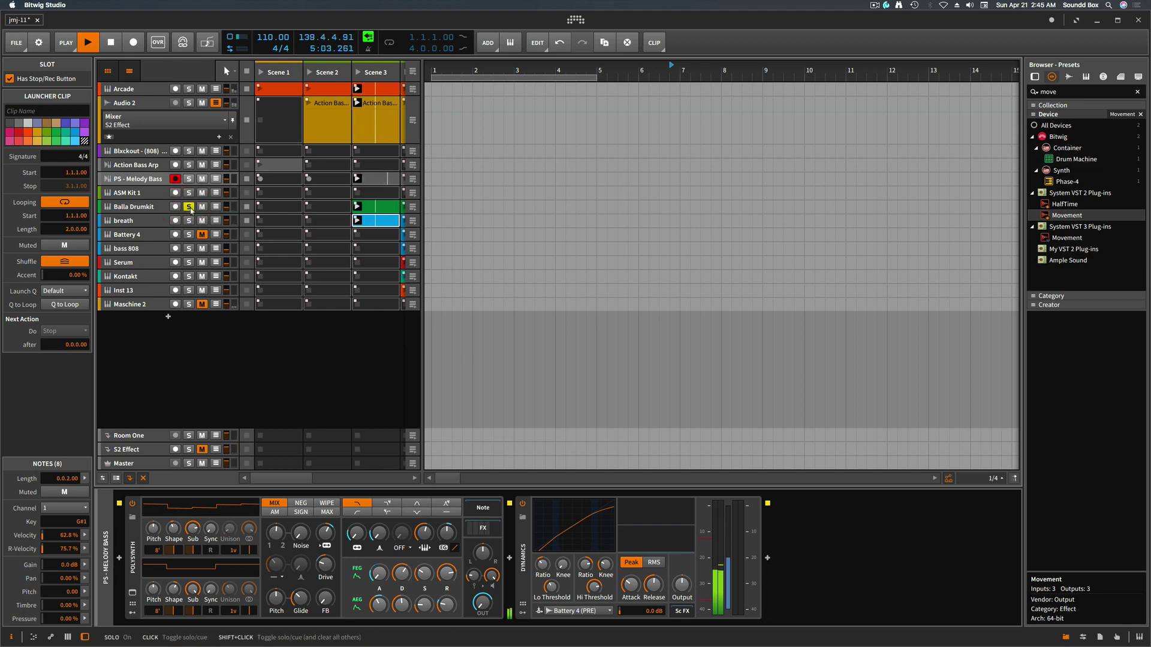
left_click(385, 205)
double_click(385, 205)
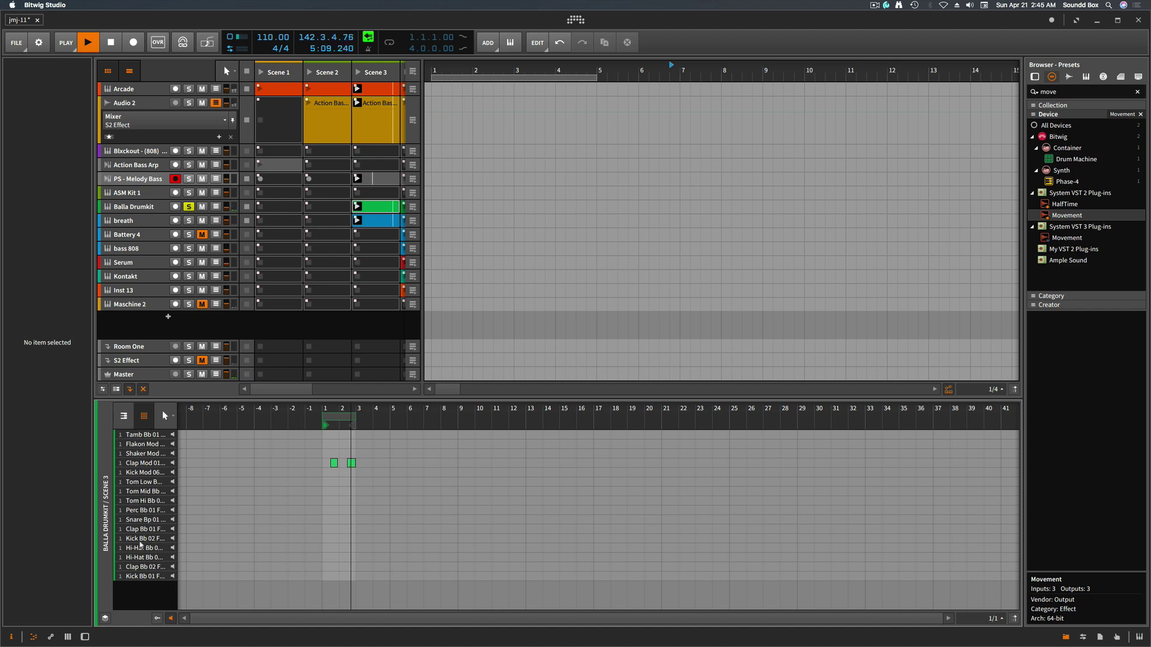
Switch the Balla Drumkit clip to the piano roll and back to the drum editor, and toggle layered editing on and off.
left_click(143, 416)
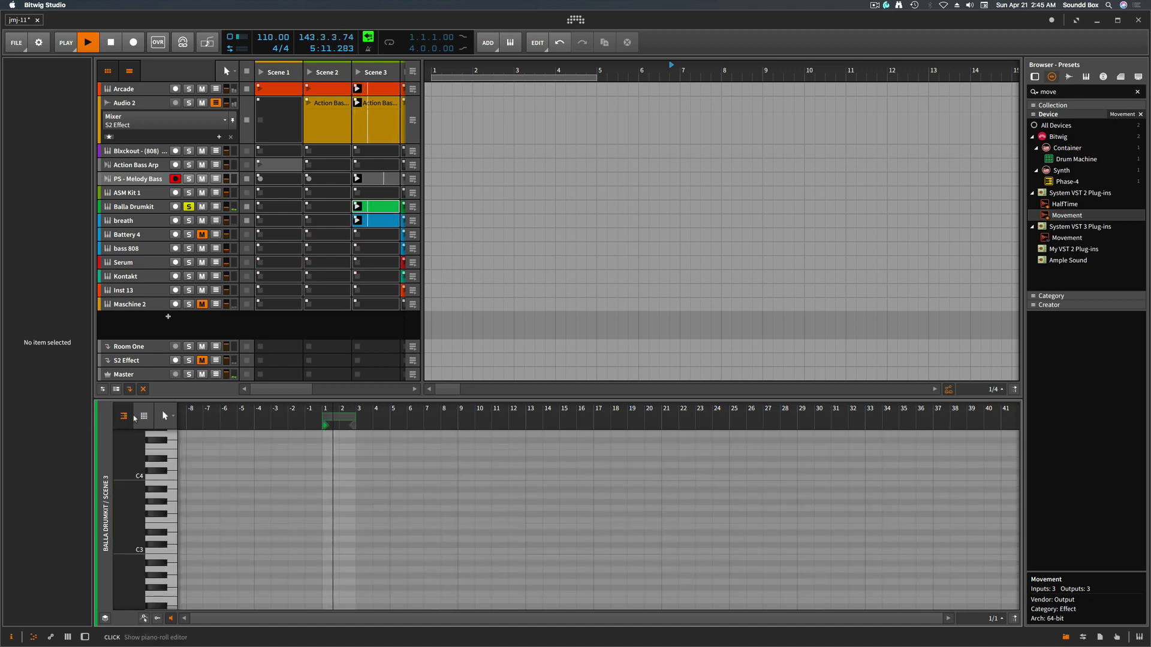
left_click(143, 416)
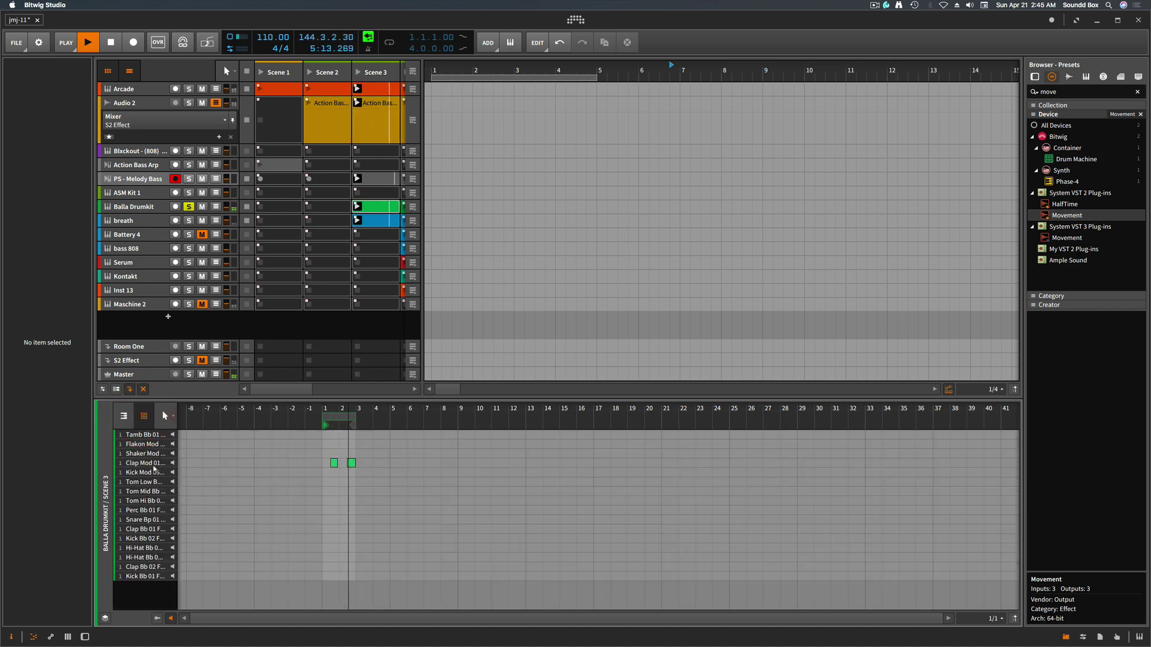
left_click(106, 619)
left_click(103, 618)
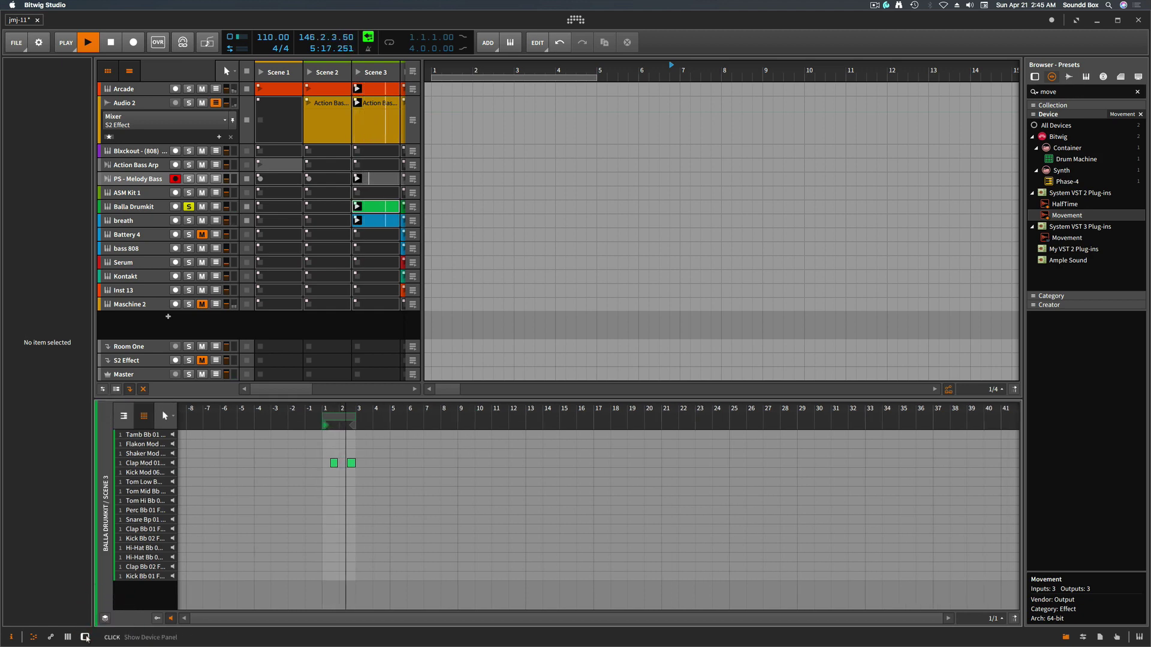
View the automation editor, mixer and device chain in turn, and select the Balla Drumkit clip in Scene 3.
left_click(53, 638)
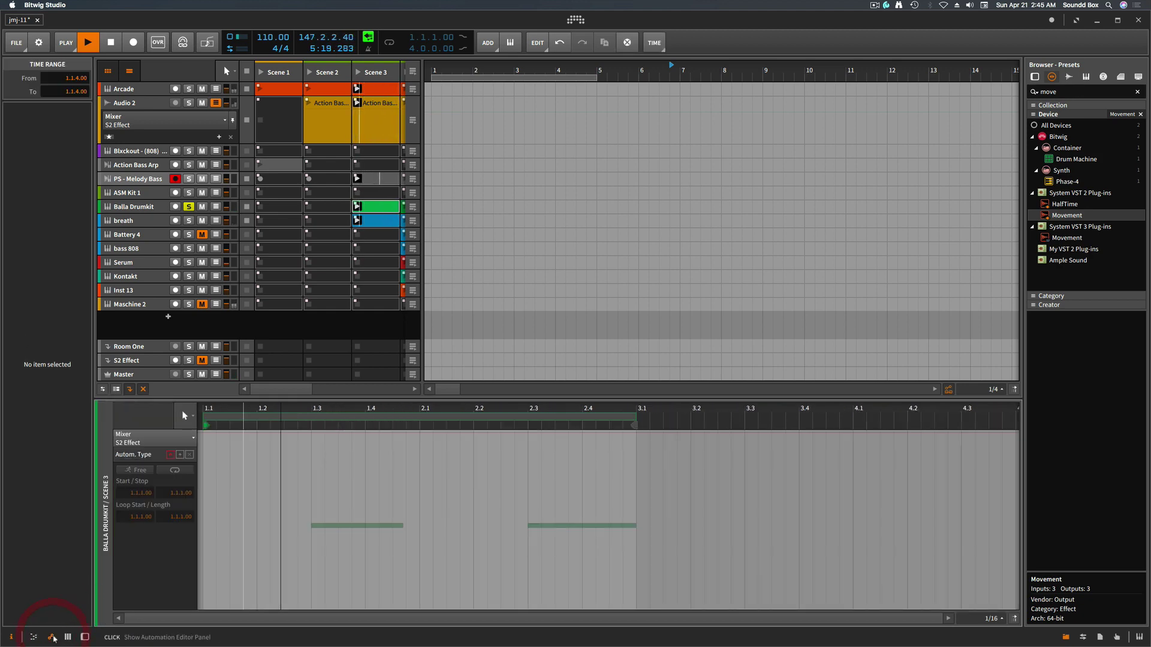
left_click(66, 638)
left_click(84, 638)
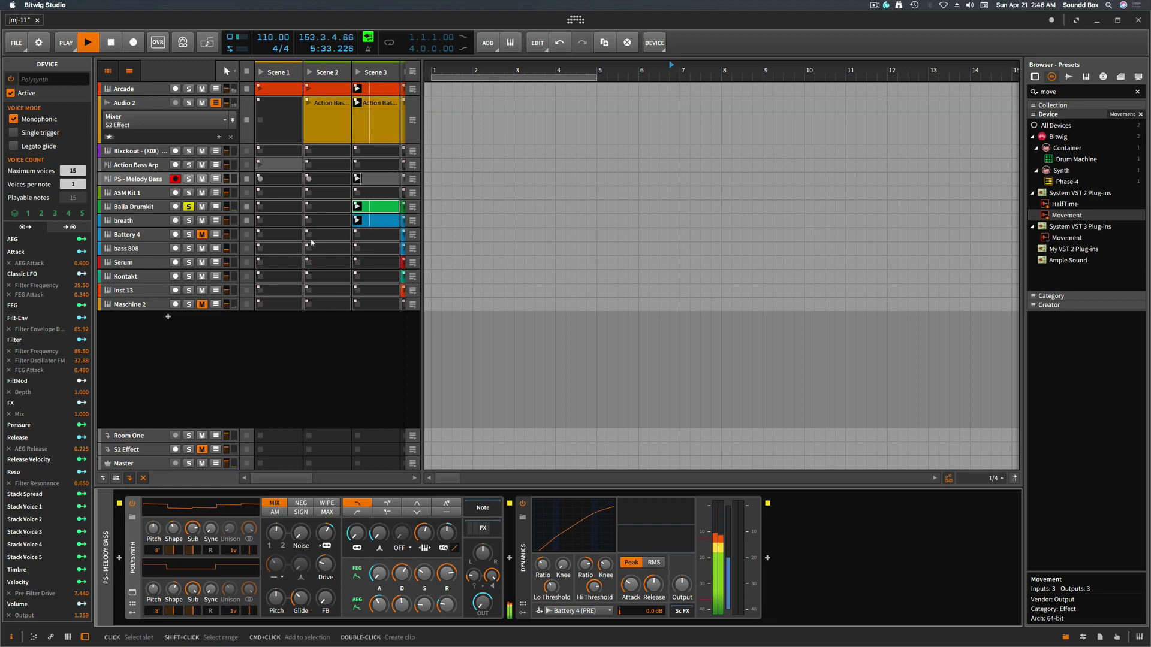
left_click(379, 208)
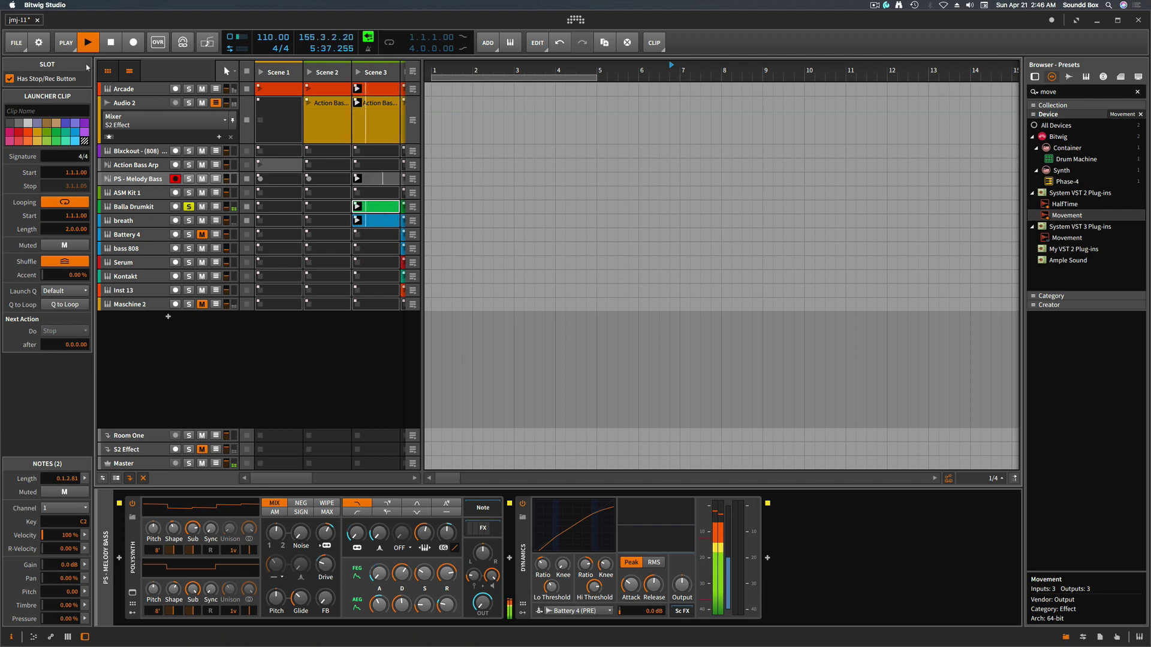
Hide the arranger and replace the browser with the Studio I/O panel, toggling that panel off and on again.
left_click(127, 73)
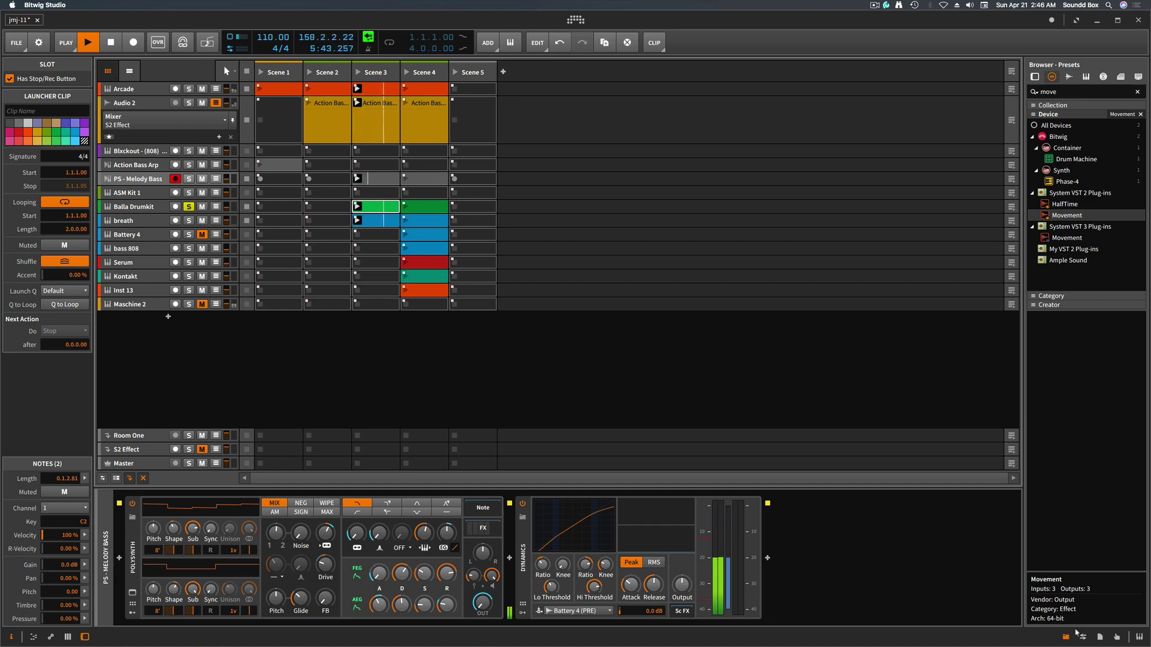
left_click(1083, 638)
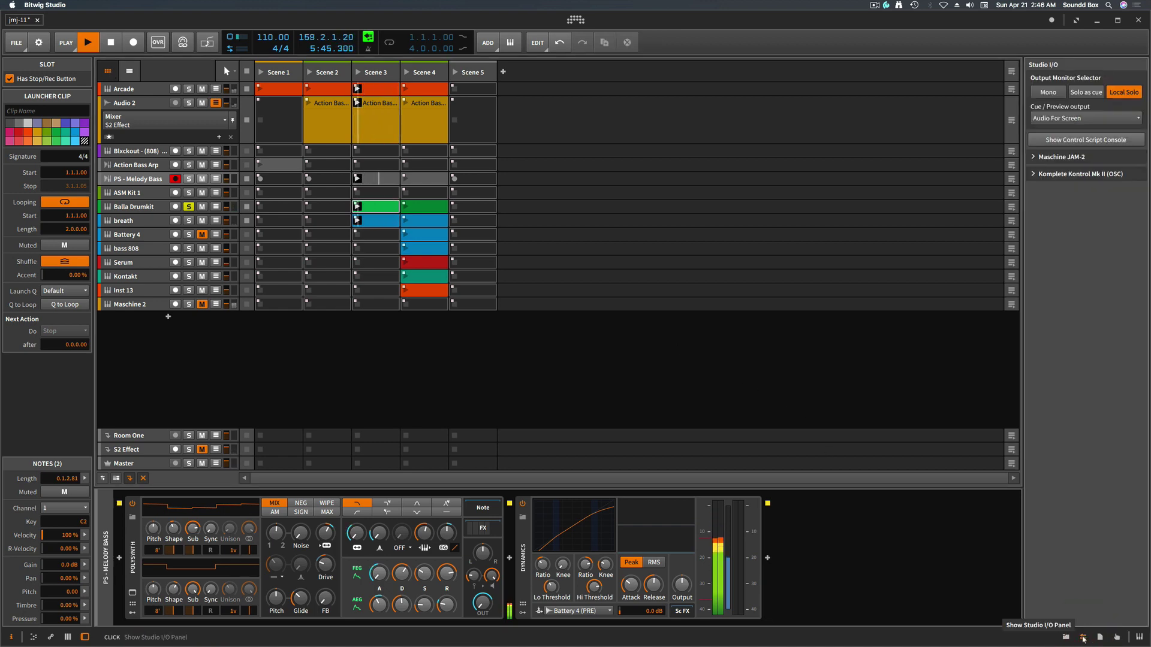
left_click(1082, 638)
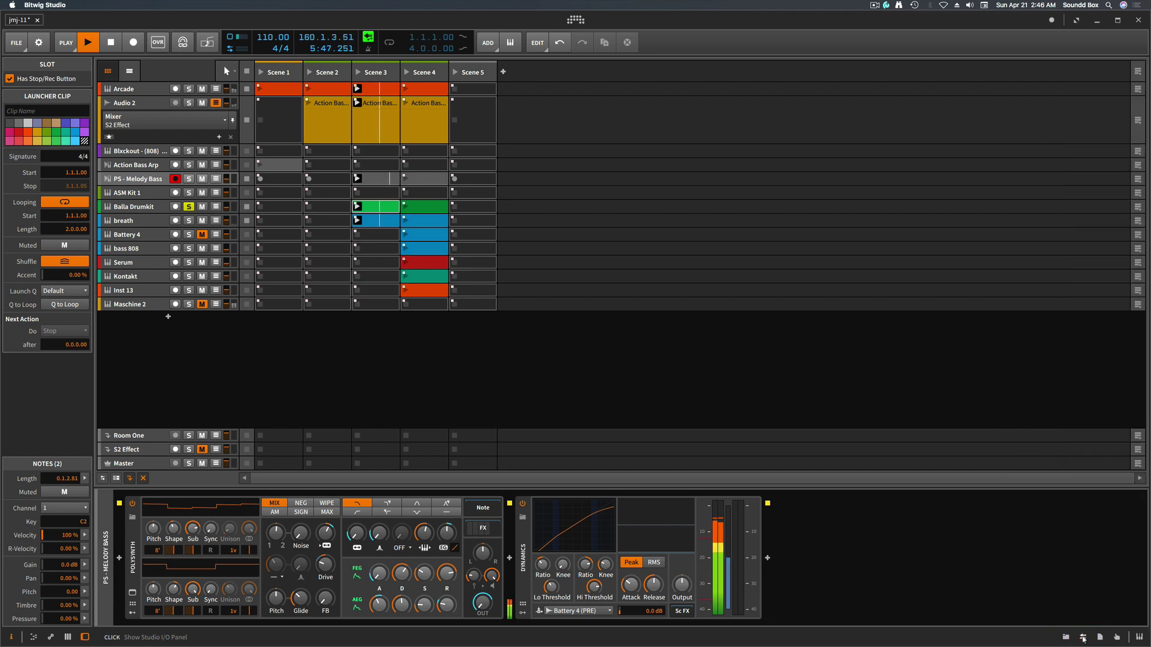
left_click(1082, 638)
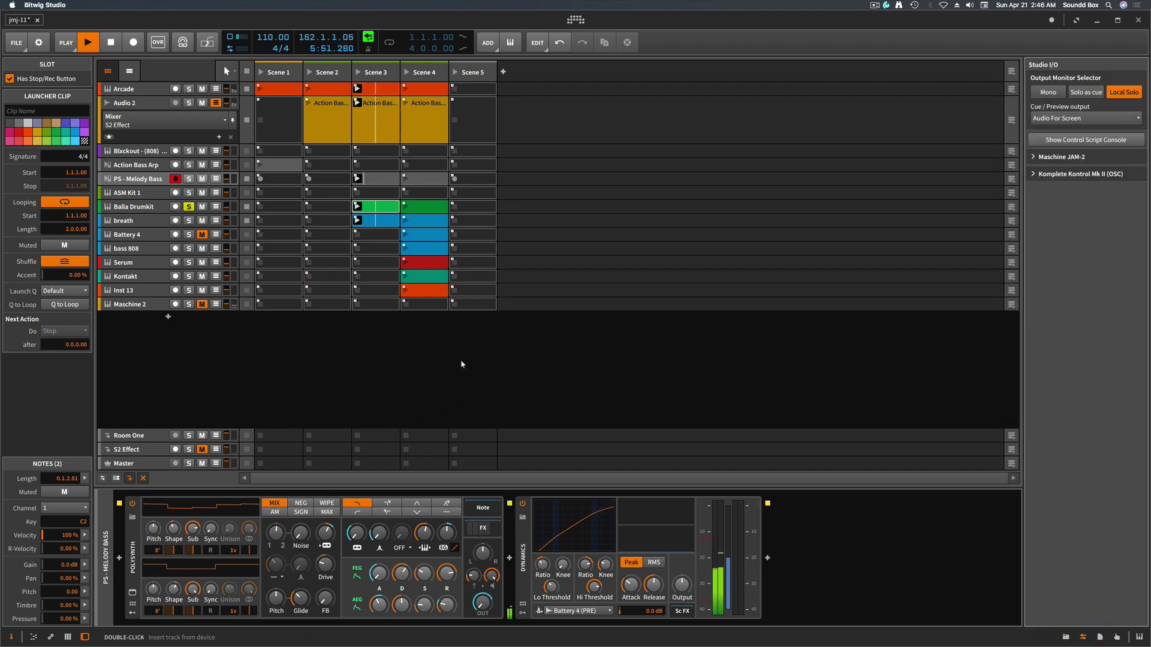
Show the arranger again and widen the clip launcher until all five scenes fit beside it.
left_click(129, 72)
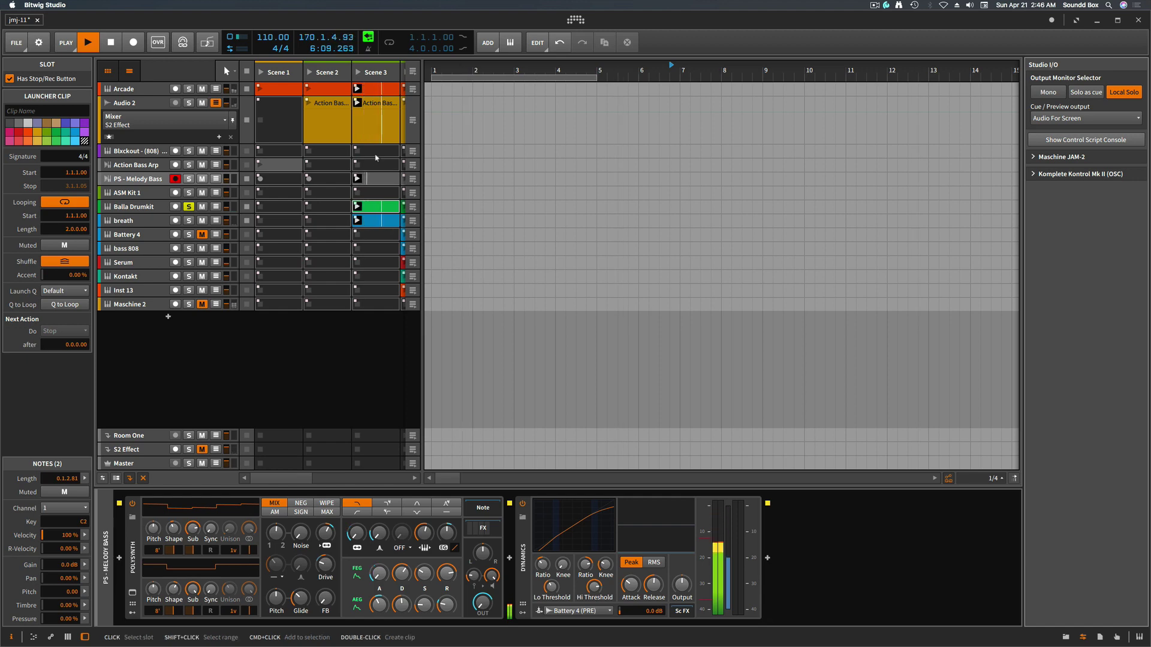
left_click_drag(427, 246, 650, 246)
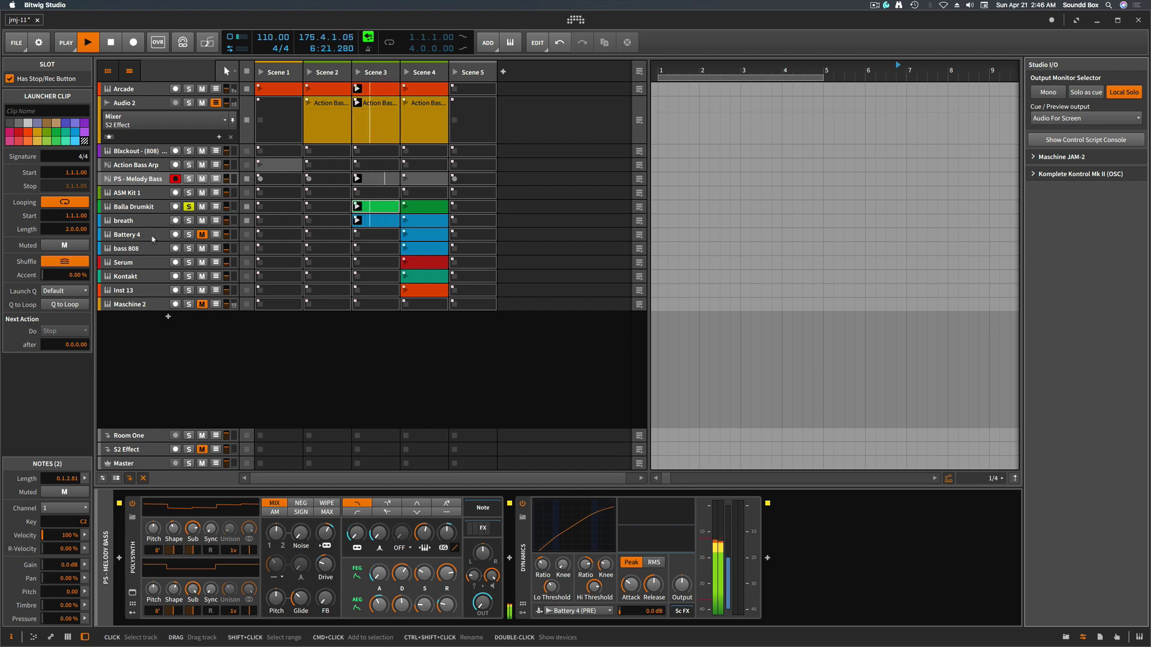
Select the Balla Drumkit and breath tracks in turn to view their device chains.
left_click(152, 210)
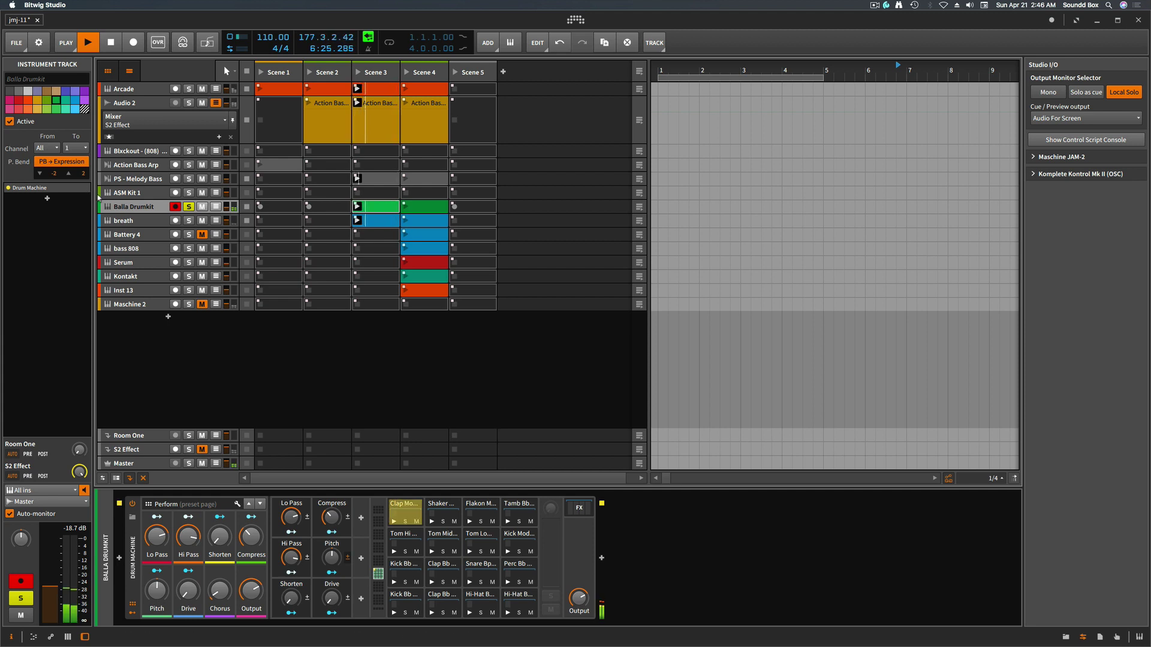
left_click(148, 223)
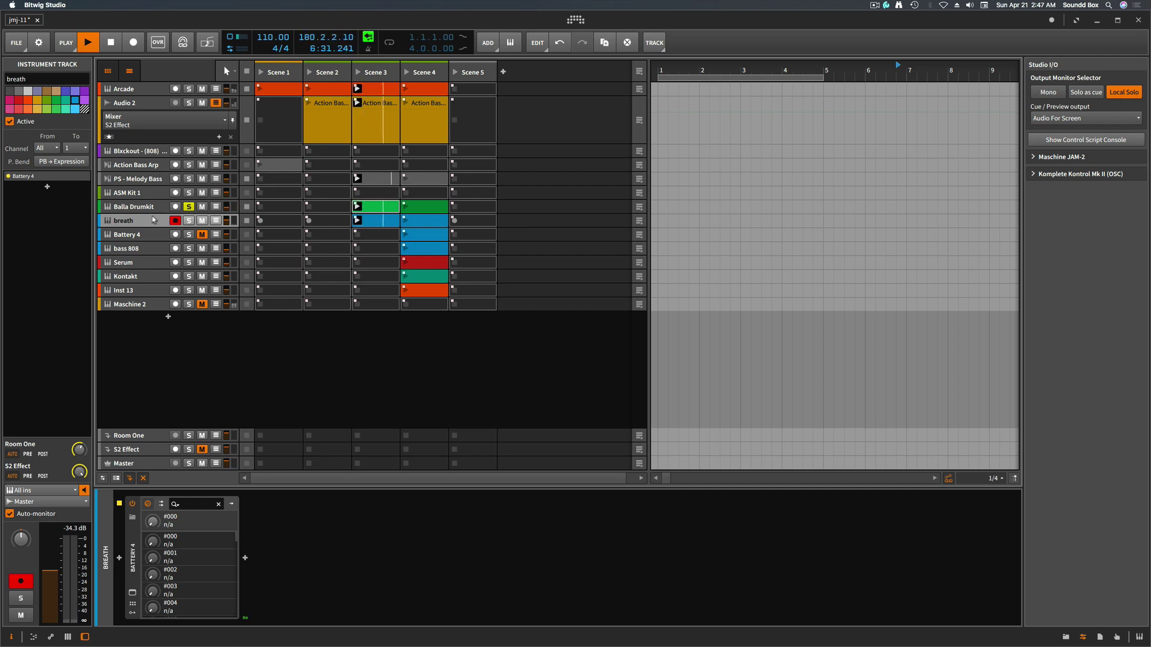
Select the Balla Drumkit track's Drum Machine, open its first Clap pad's chain, and show the device's FX chain.
left_click(135, 206)
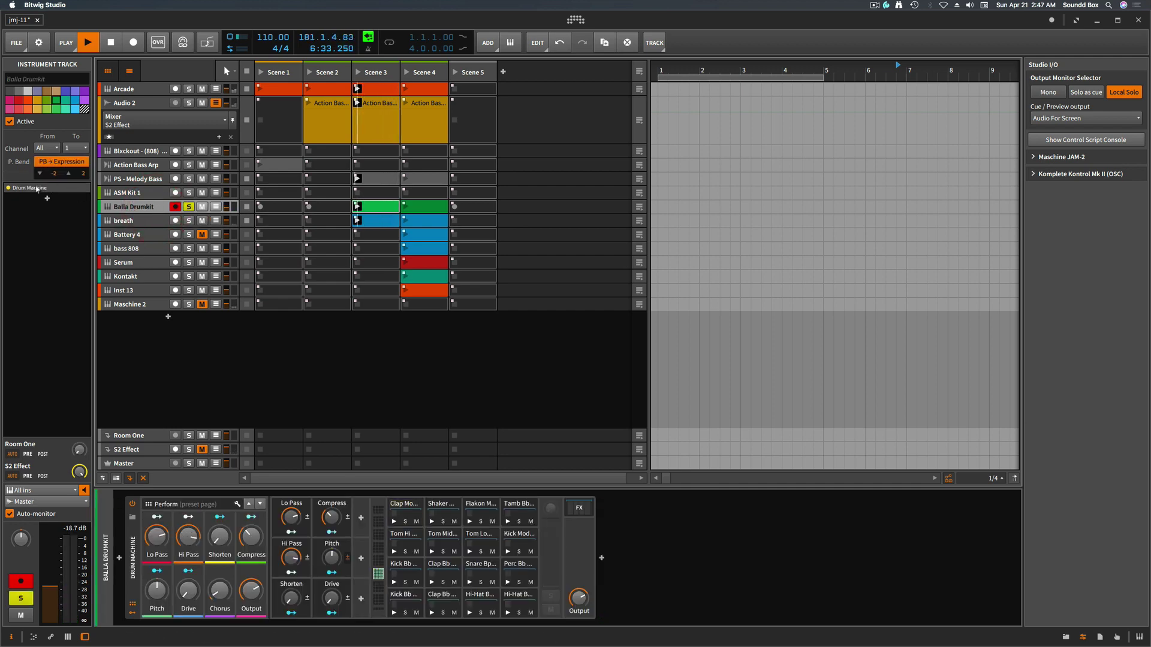
left_click(37, 188)
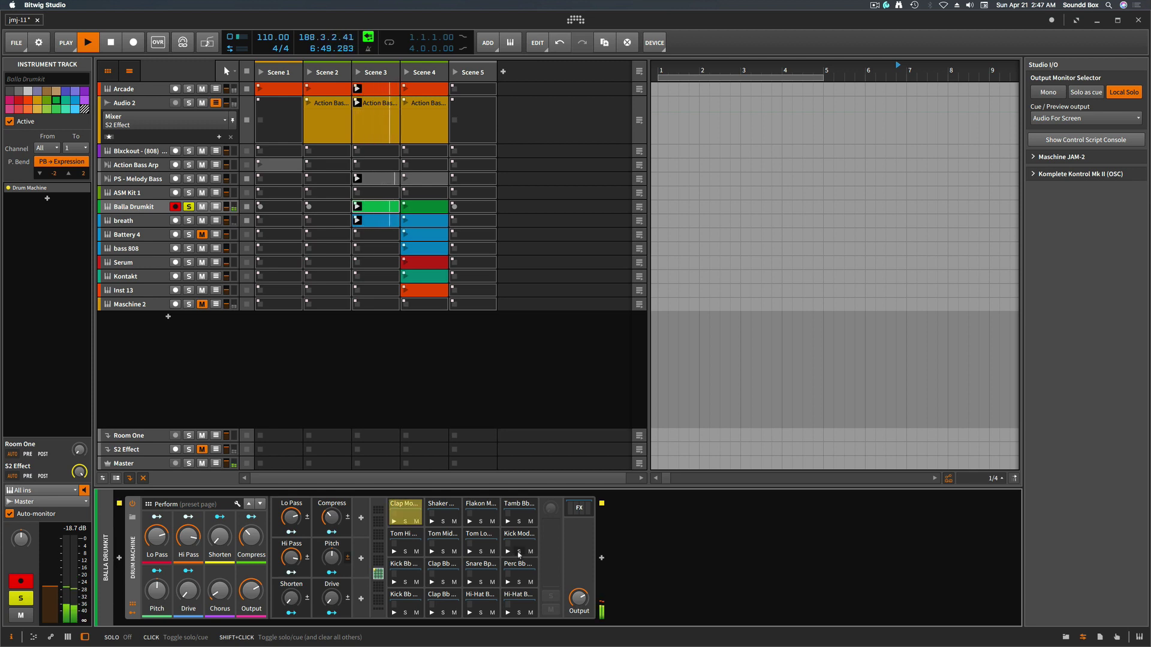
left_click(409, 507)
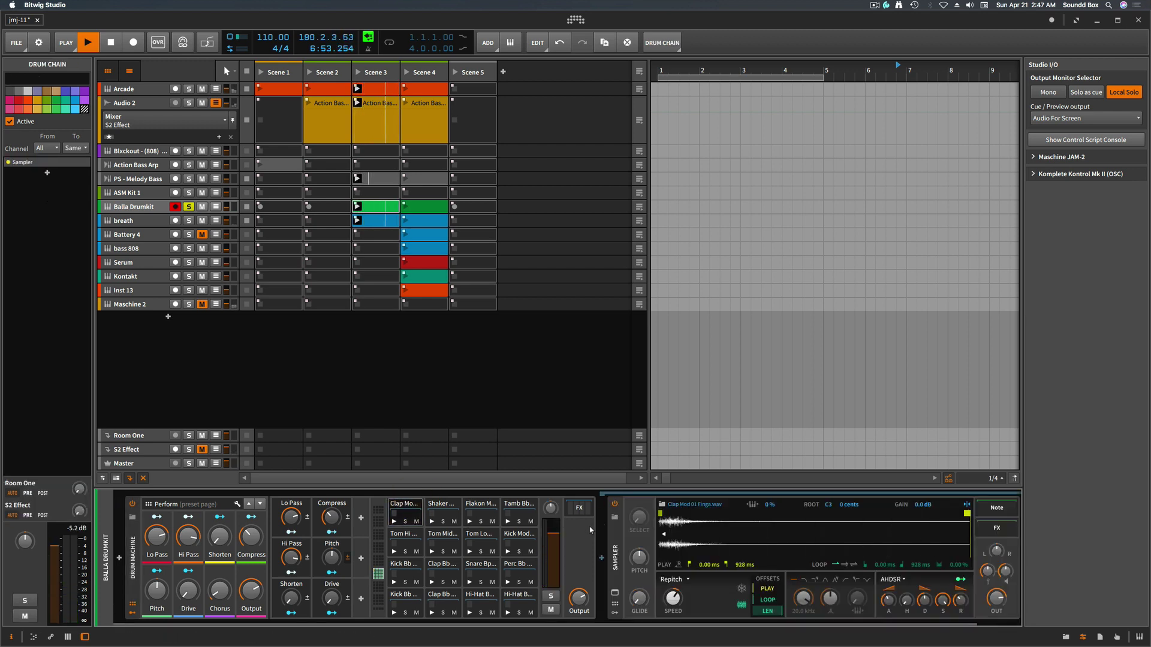
left_click(580, 507)
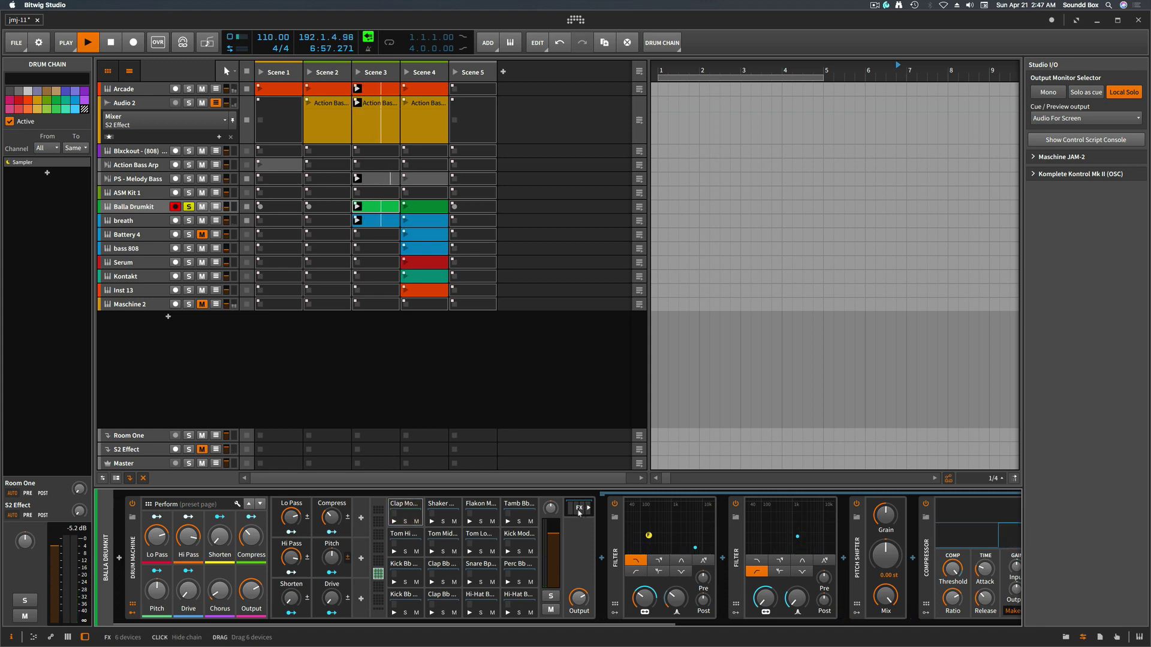
Examine the drum kit's FX chain from the two Filters through Pitch Shifter, Compressor and Amp to Multiband FX-2.
scroll(616, 531, "right", 5)
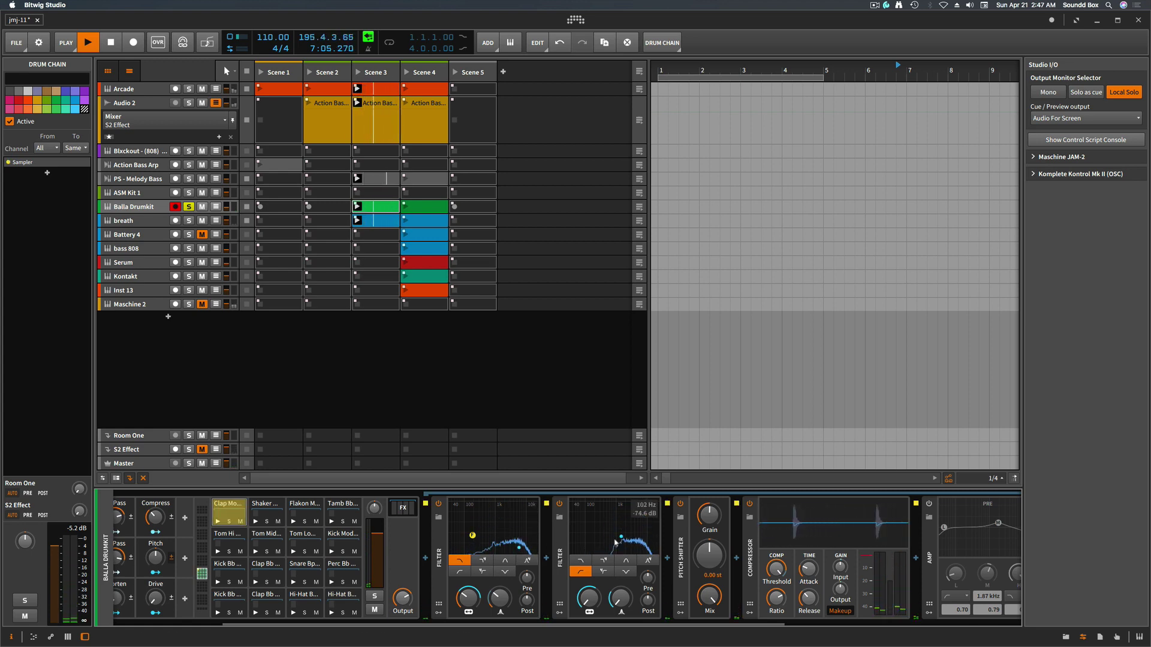
scroll(658, 535, "left", 3)
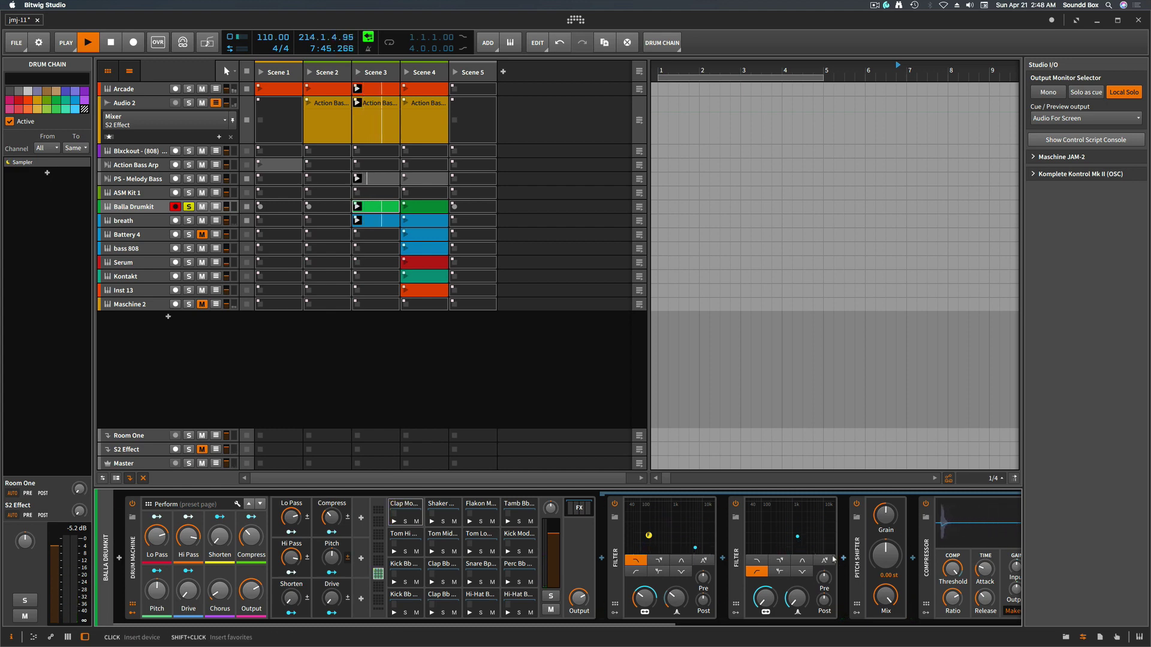
scroll(835, 553, "right", 10)
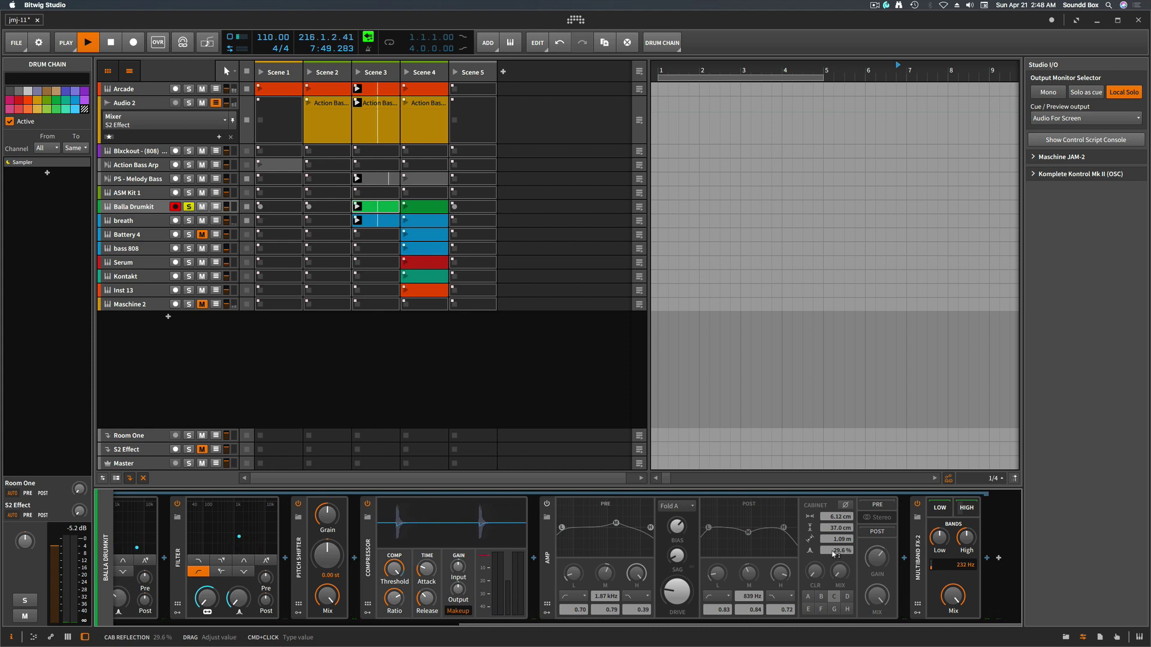
scroll(832, 555, "left", 10)
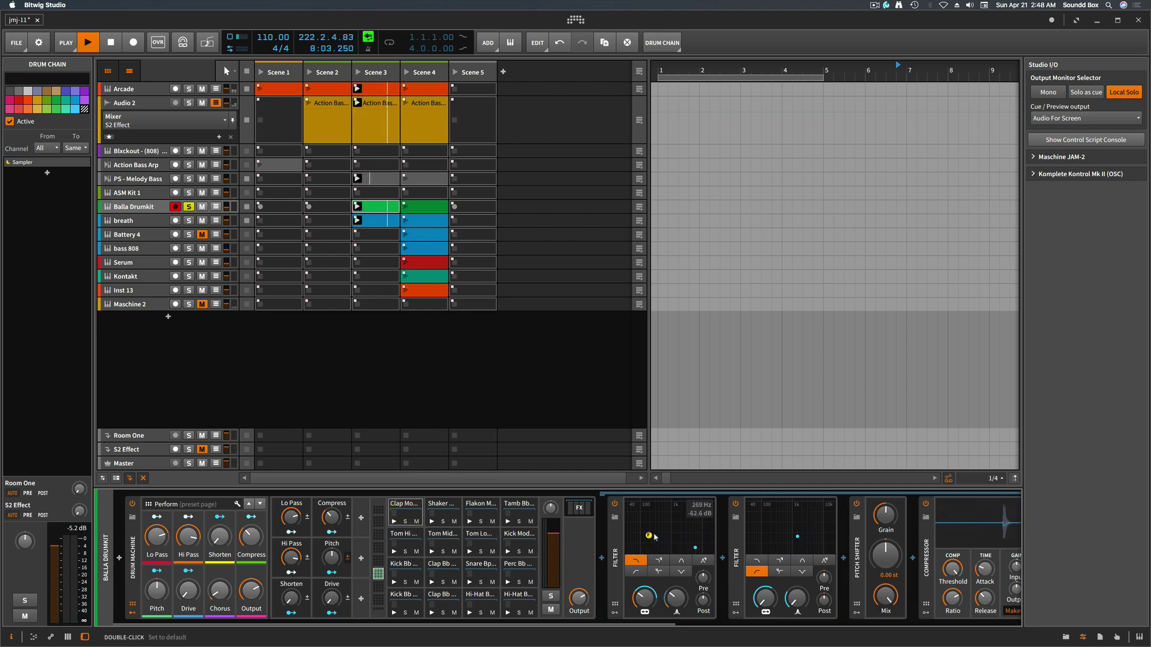
scroll(655, 536, "right", 5)
scroll(659, 537, "right", 5)
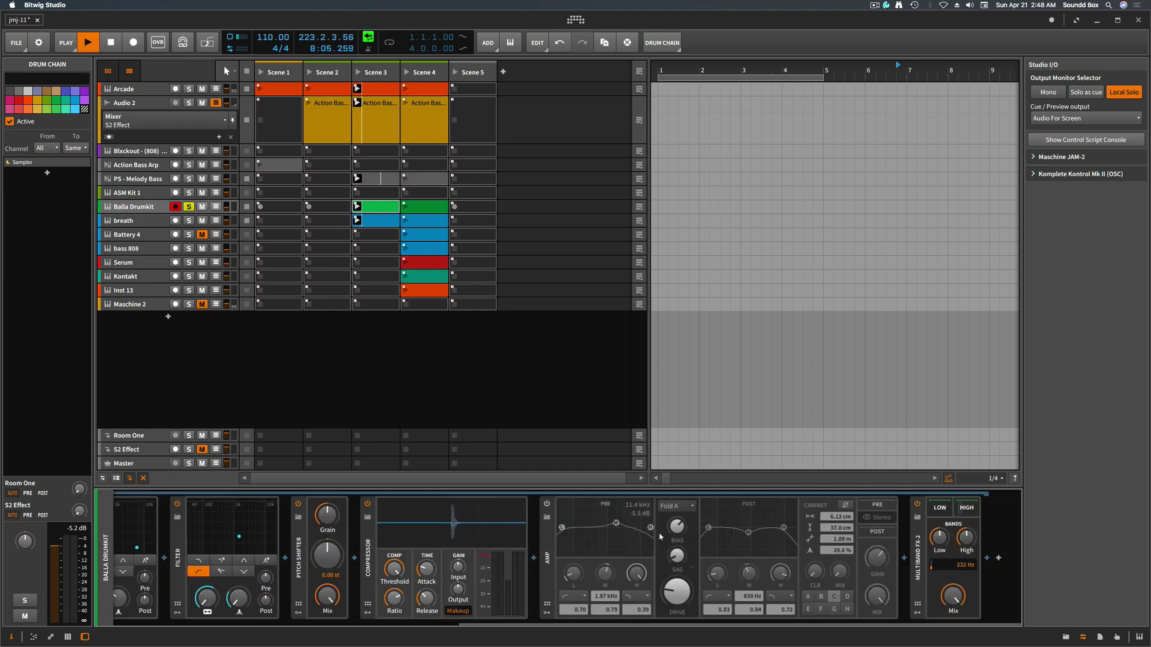
scroll(660, 536, "left", 6)
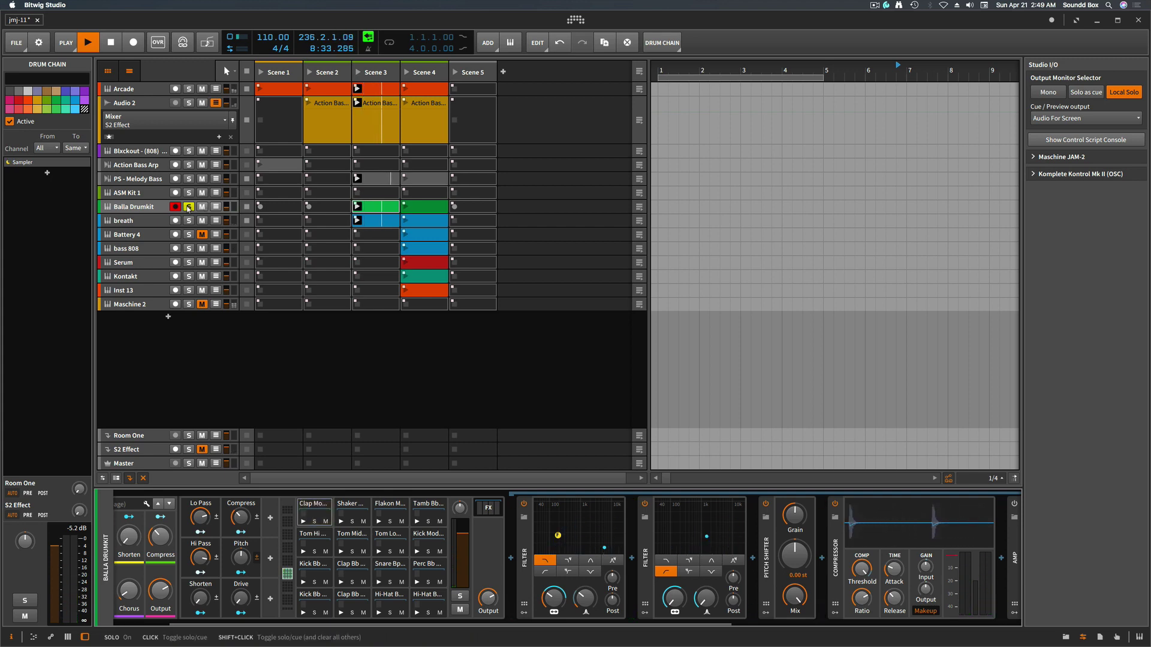
Solo the breath track alongside Balla Drumkit, select breath, and turn the solo off on both tracks.
left_click(188, 220)
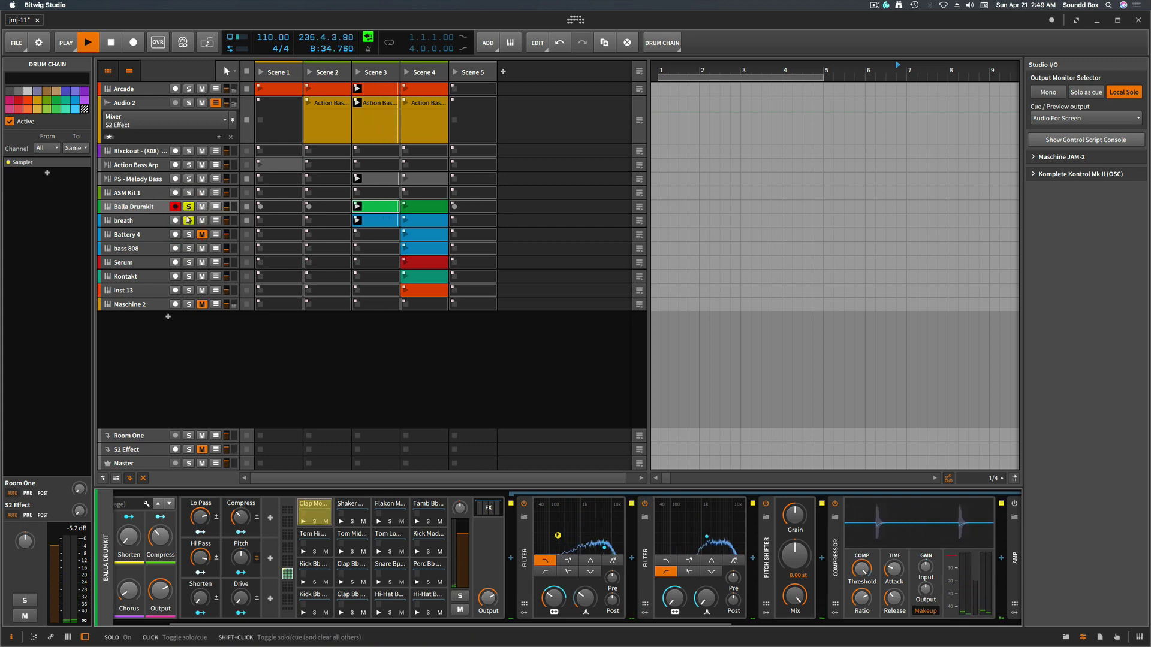
left_click(155, 226)
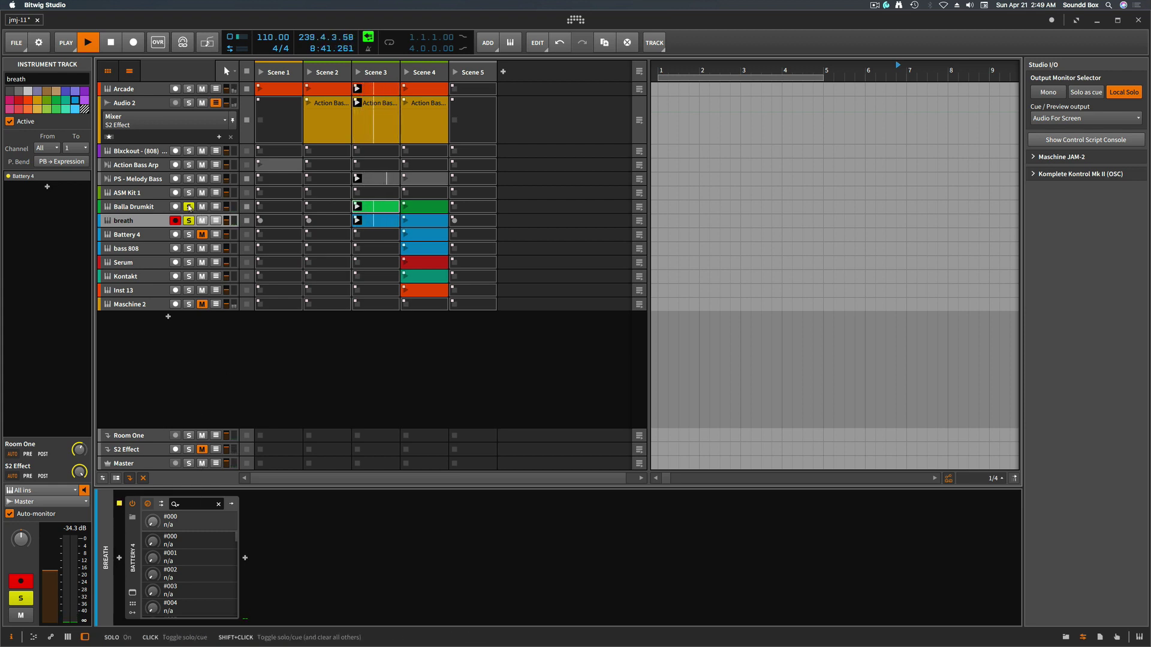
left_click(189, 207)
left_click(189, 221)
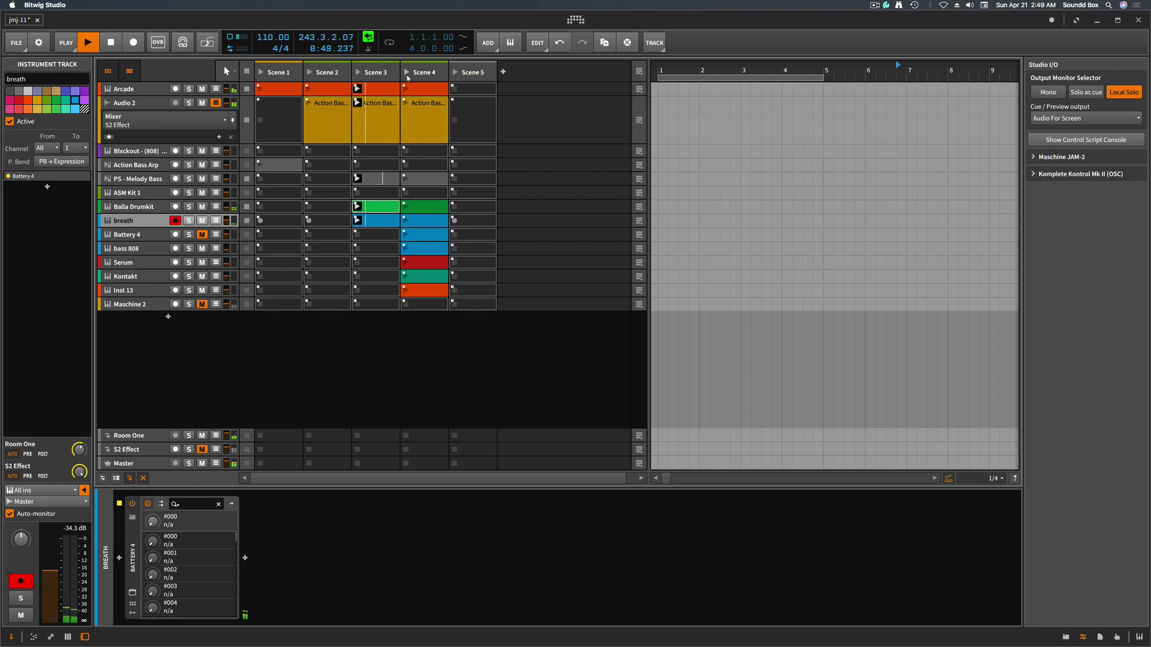
Launch Scene 4, audition the Battery 4 track unmuted before muting it again, and unmute Maschine 2.
left_click(406, 73)
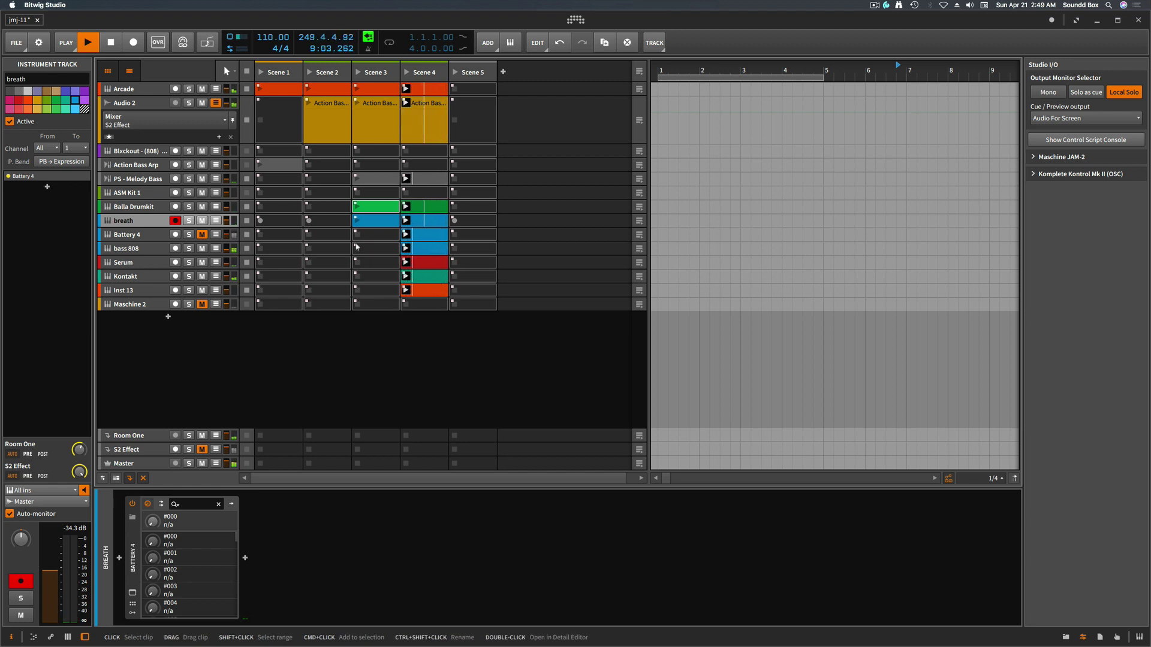
left_click(150, 235)
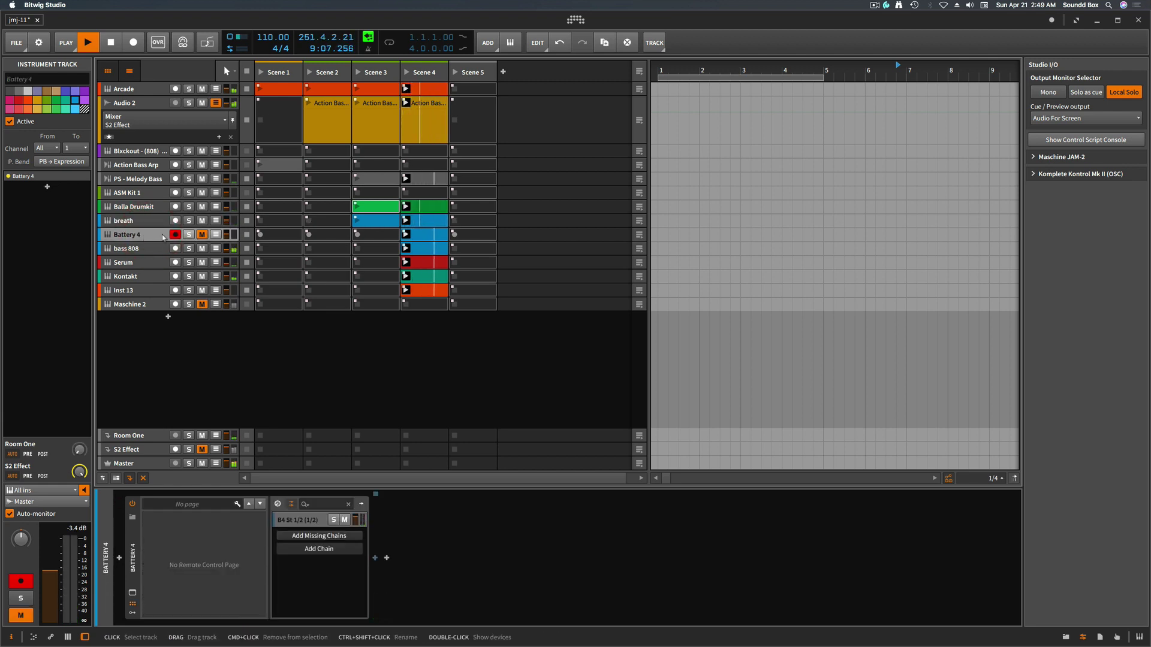
left_click(202, 234)
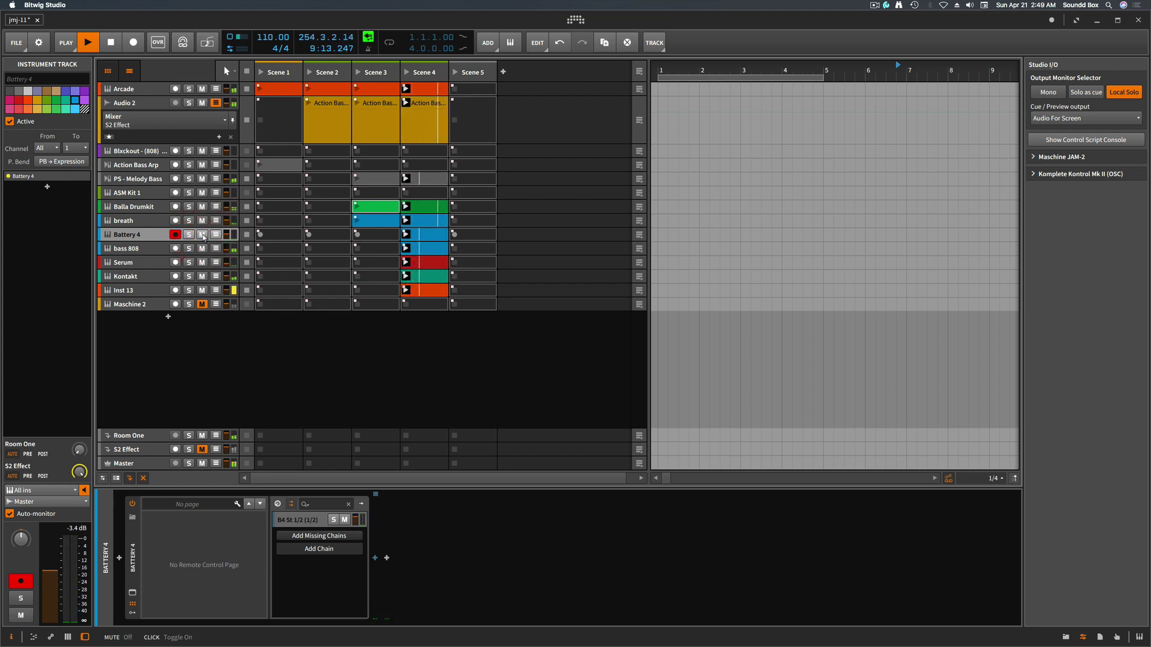
left_click(202, 234)
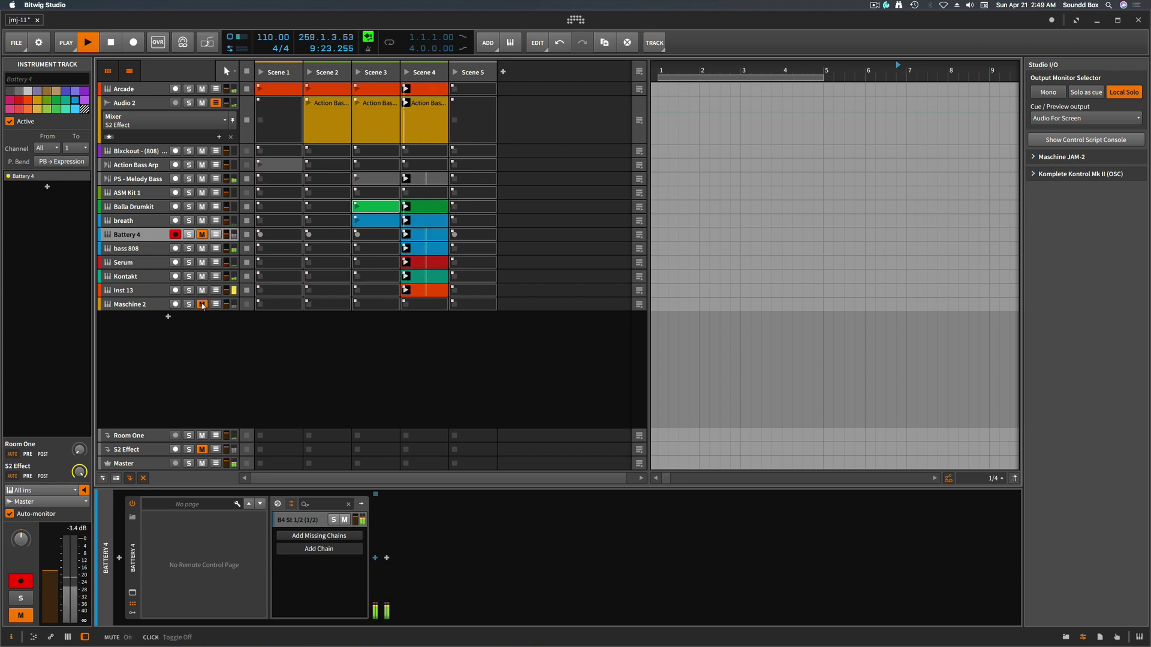
left_click(202, 305)
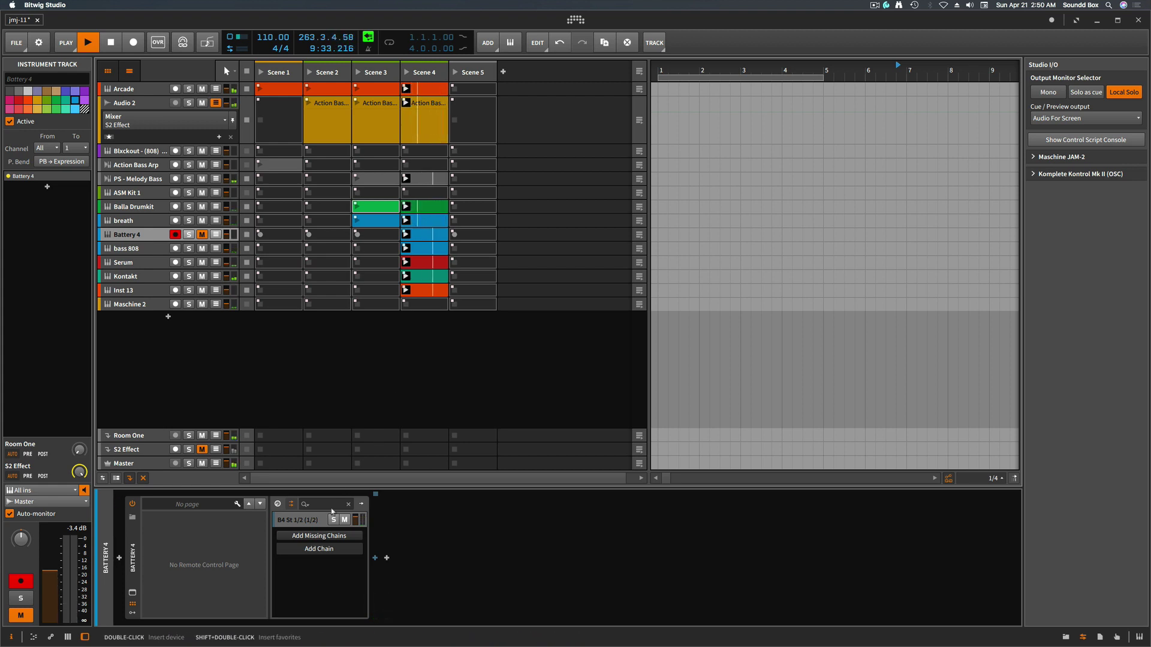
Select Battery 4's B4 St 1/2 output chain, stop playback and point out the plug-in multi-out chain selector.
left_click(298, 519)
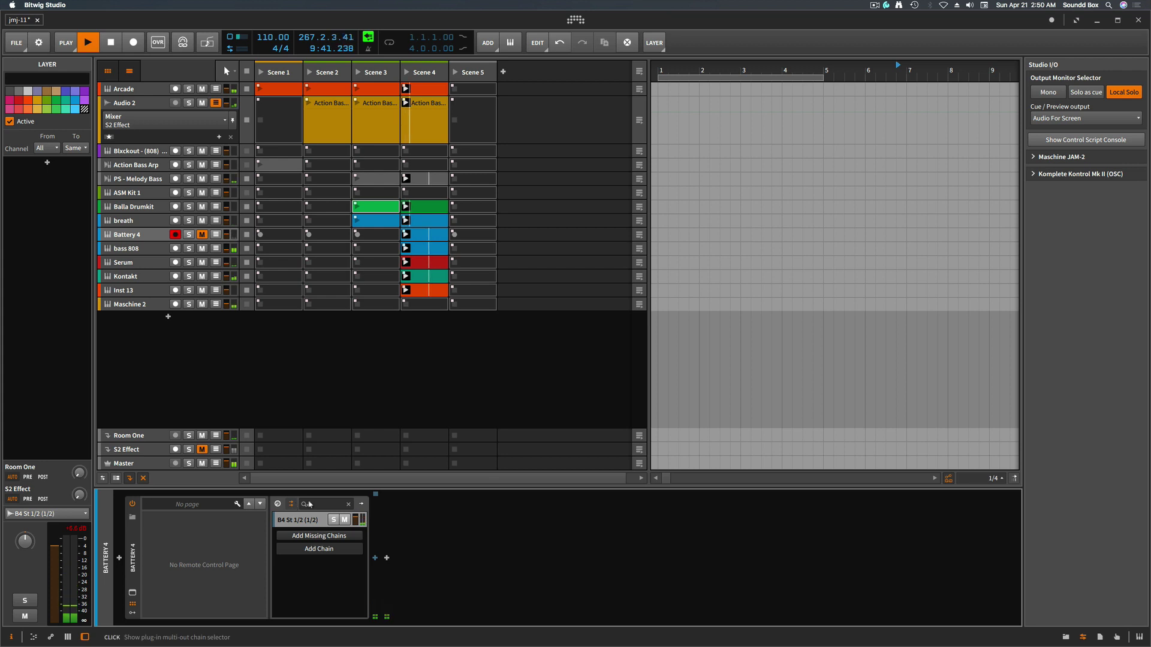
key("space")
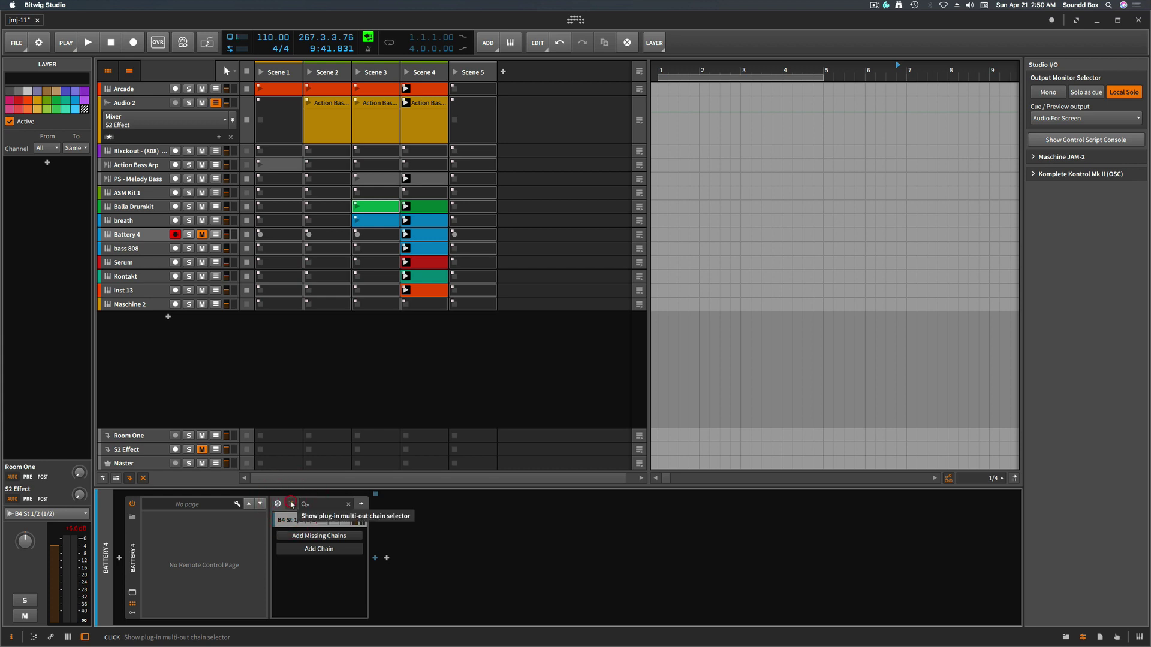
left_click(291, 504)
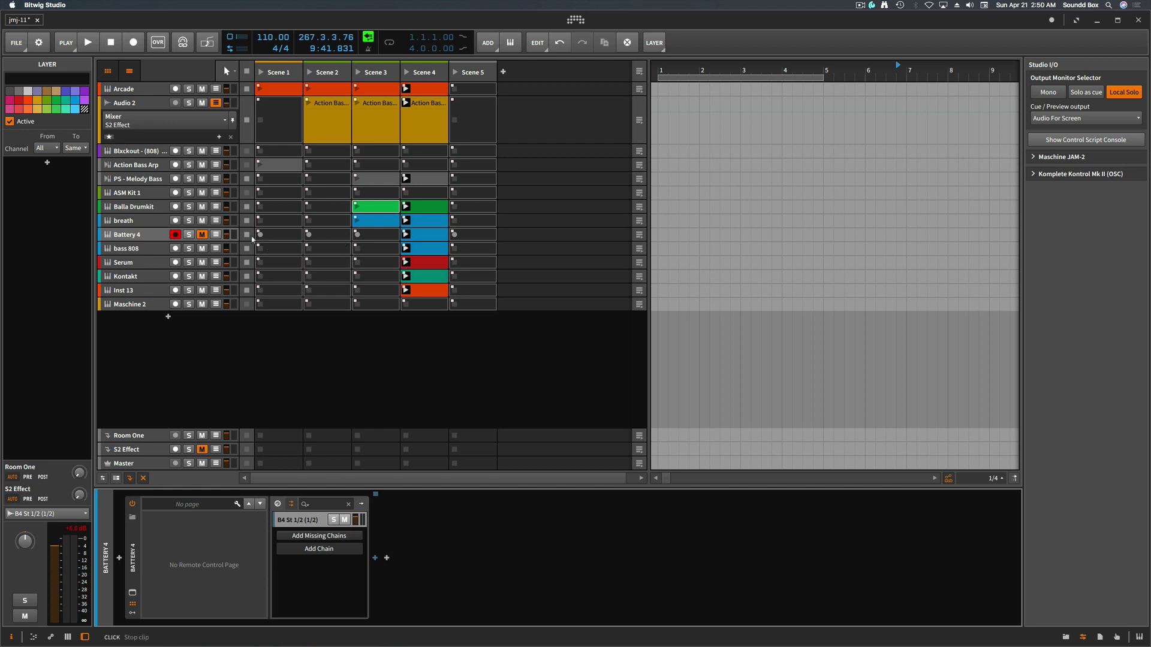
Select the Kontakt track, play the scene briefly and stop it, and open the Kontakt plug-in window.
left_click(146, 280)
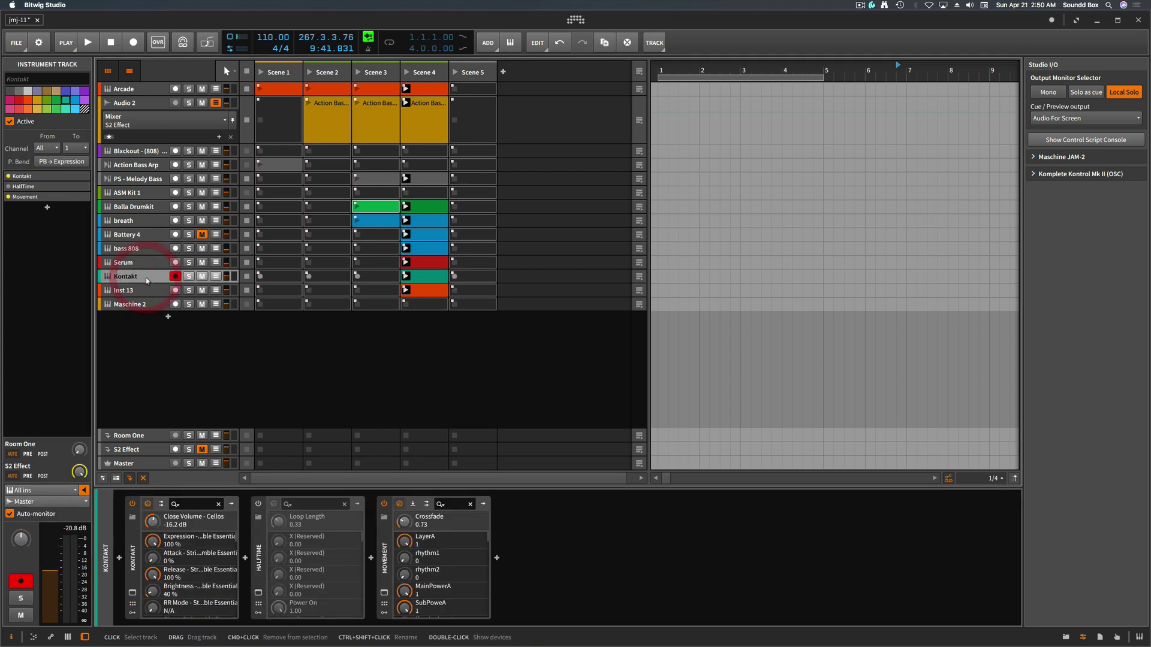
key("space")
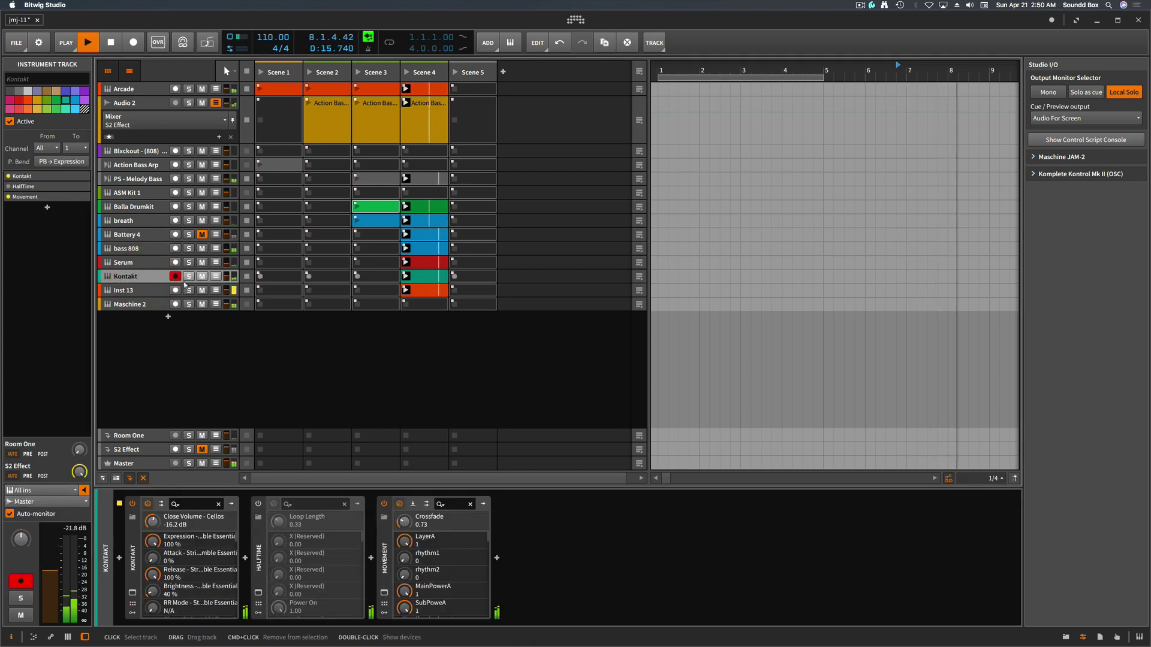
key("space")
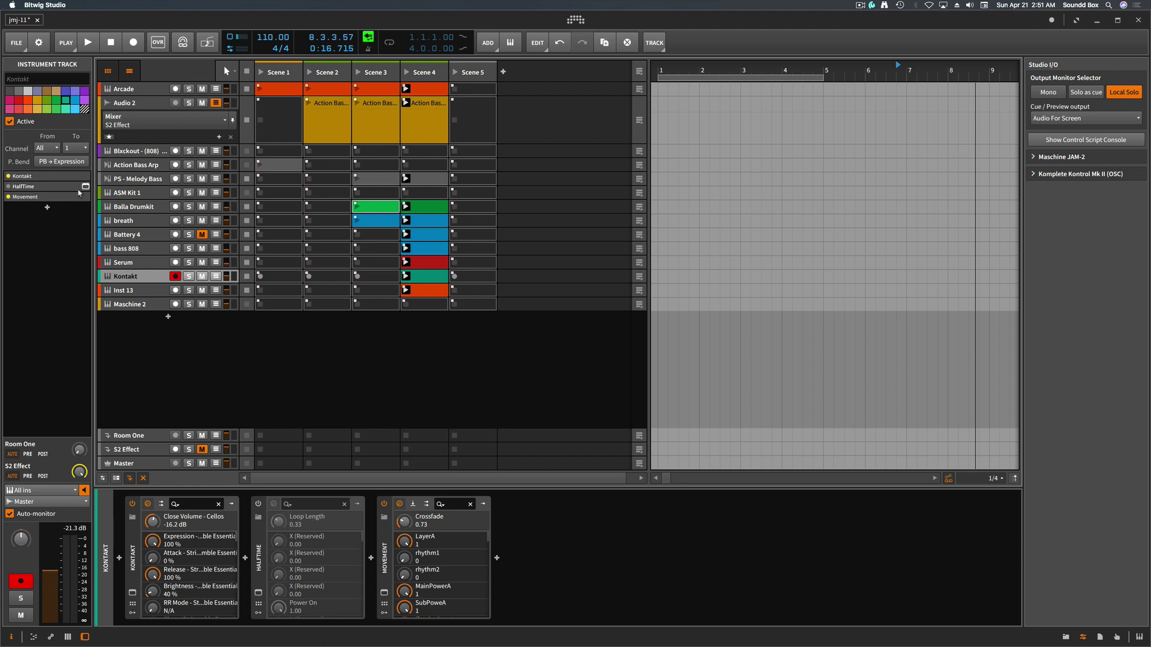
left_click(86, 176)
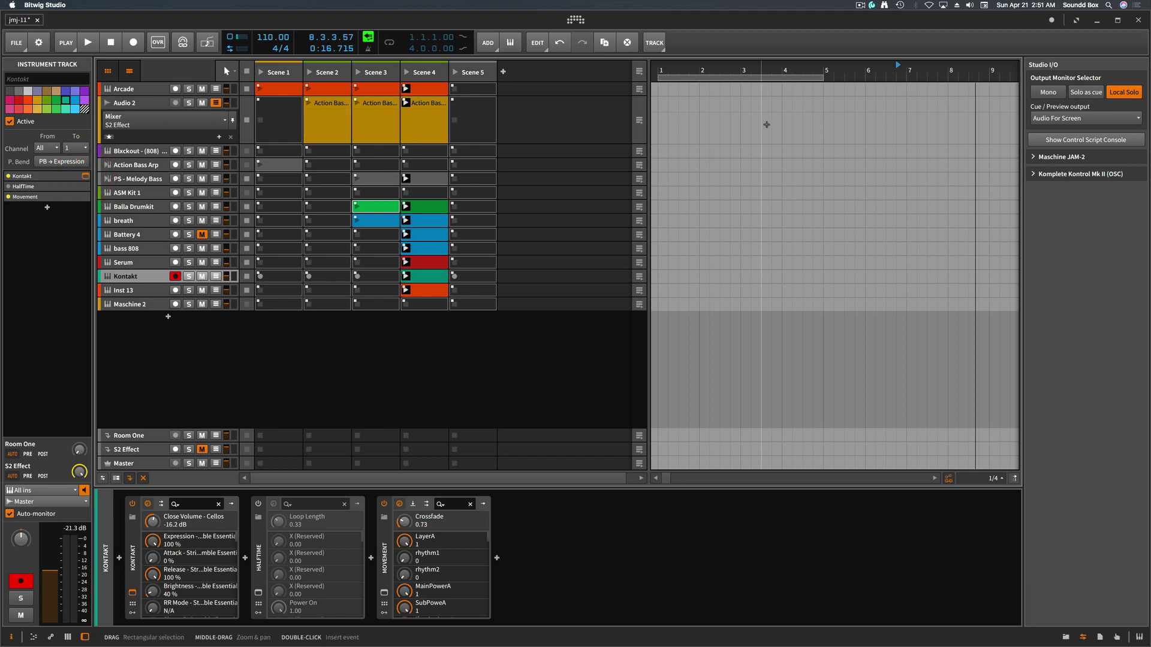
Look through the string instruments stacked in Kontakt's multi rack, switching the Cellos Essential mute off and on again.
scroll(653, 239, "down", 10)
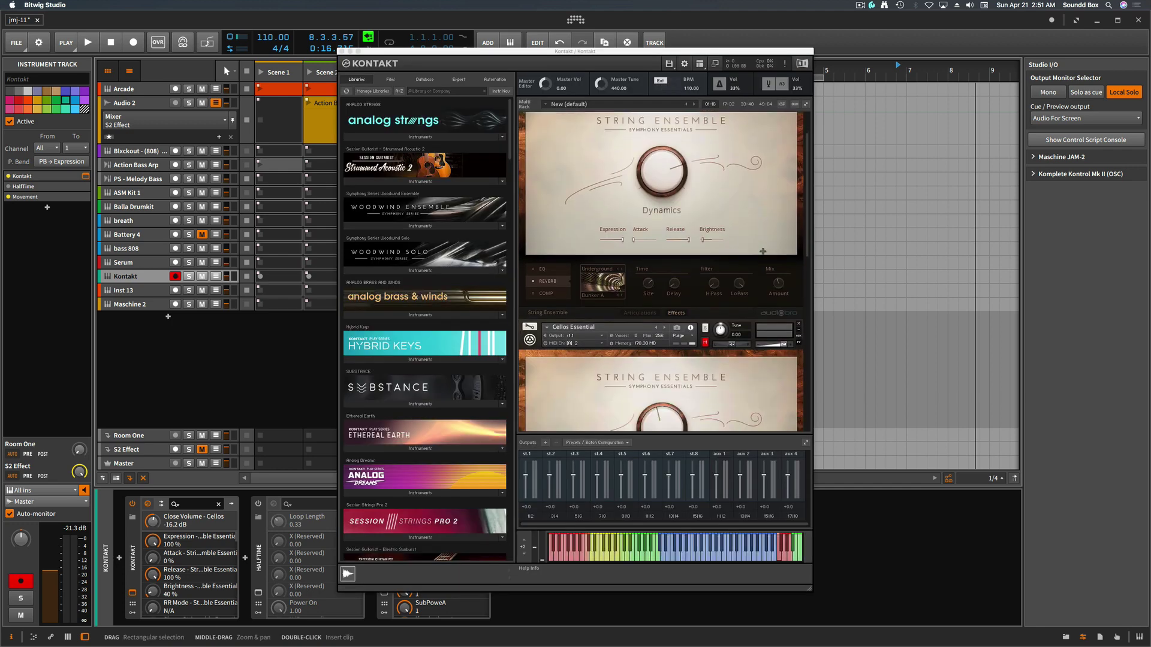
scroll(764, 250, "down", 5)
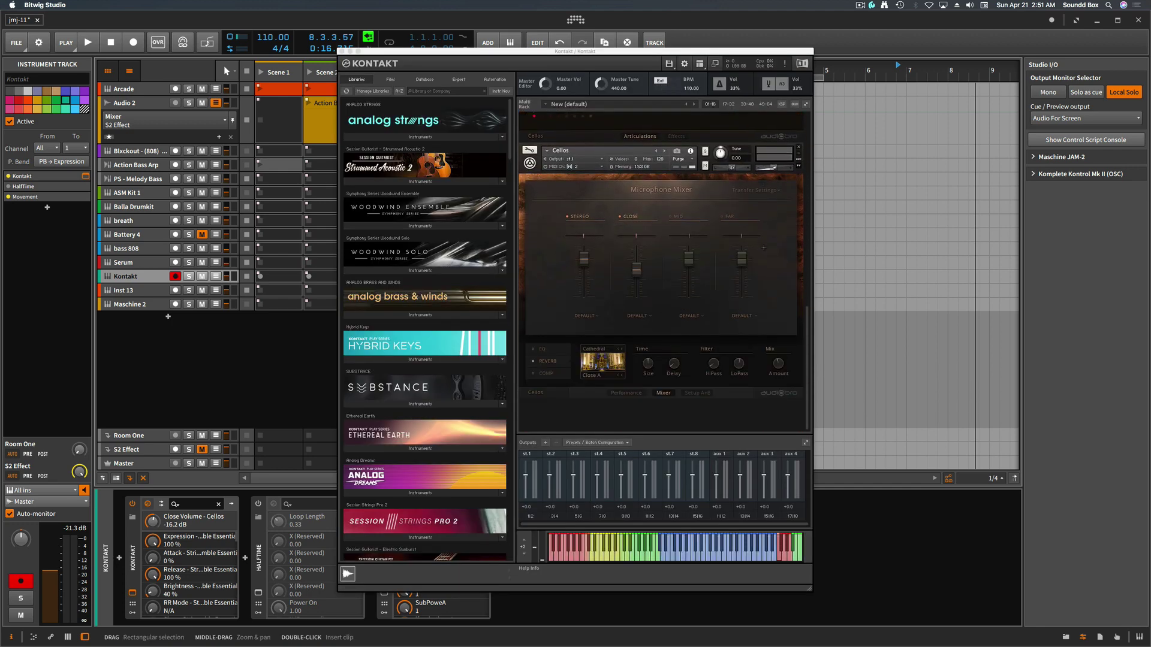
scroll(772, 248, "up", 5)
scroll(771, 249, "up", 3)
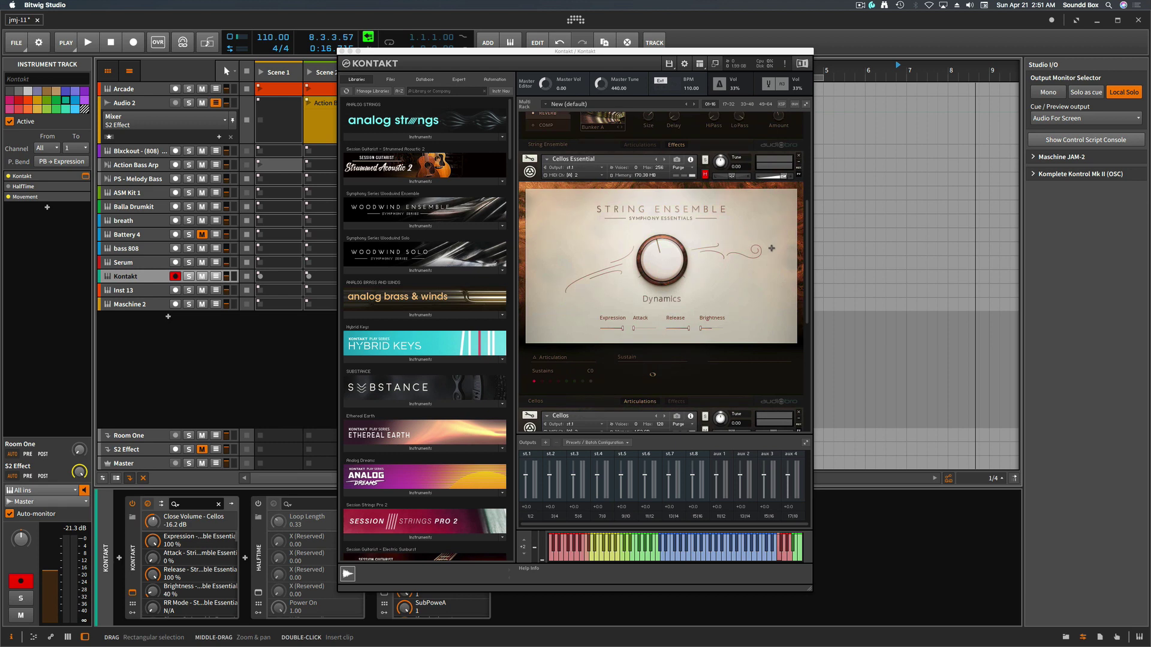
scroll(771, 249, "up", 2)
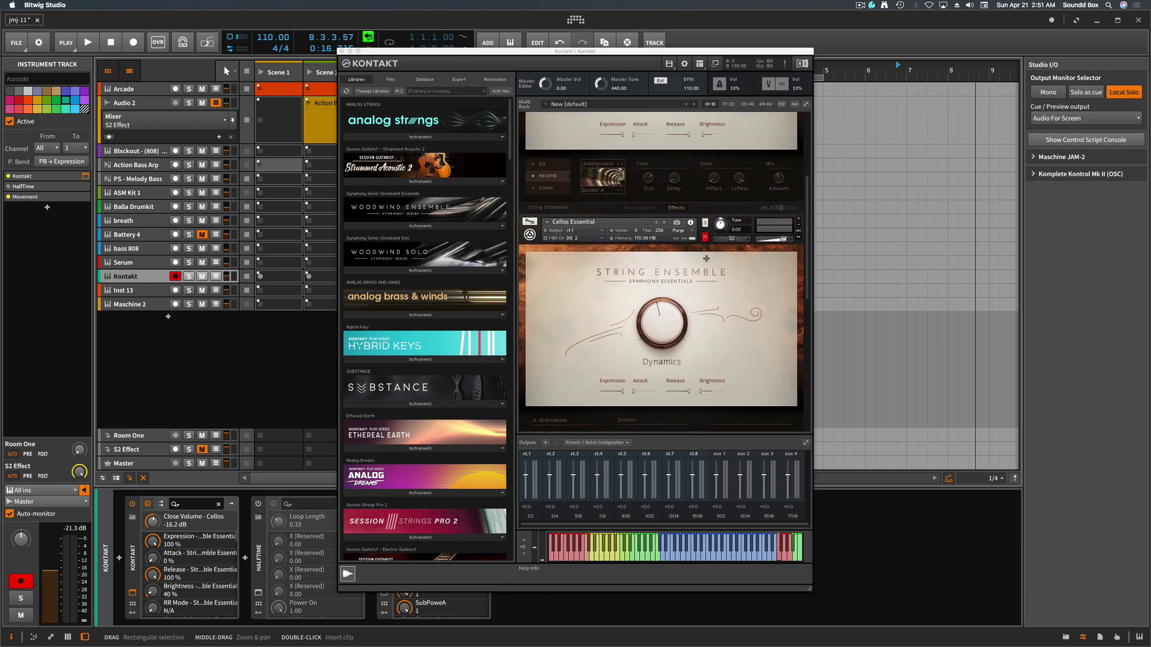
left_click(705, 239)
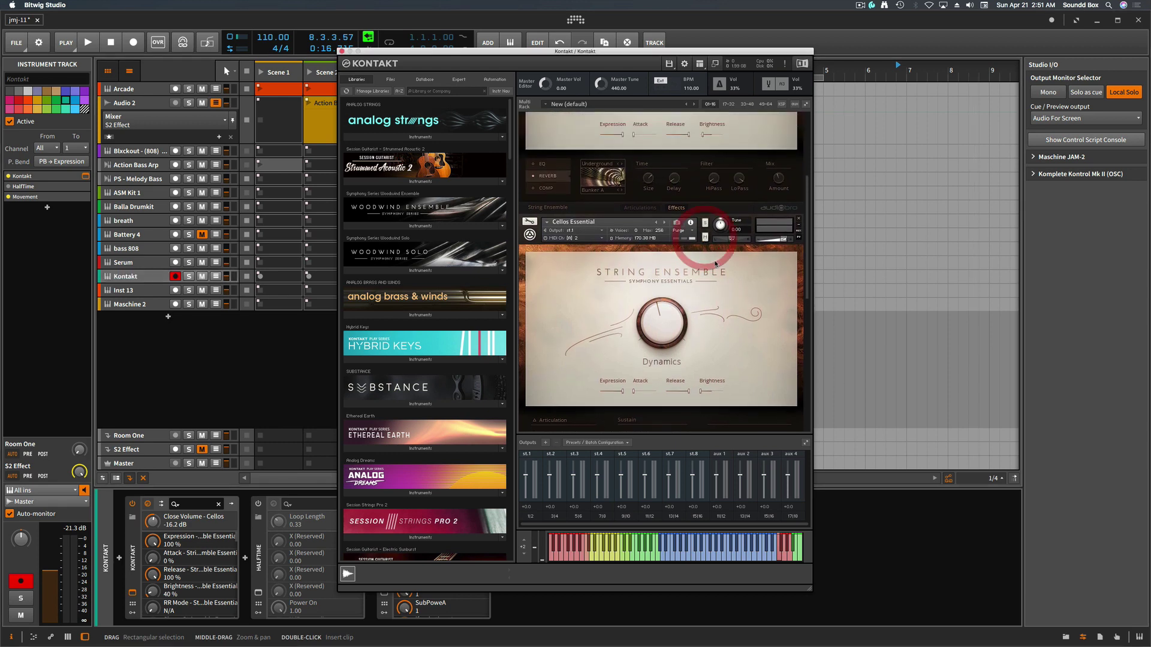
left_click(705, 239)
scroll(758, 280, "up", 5)
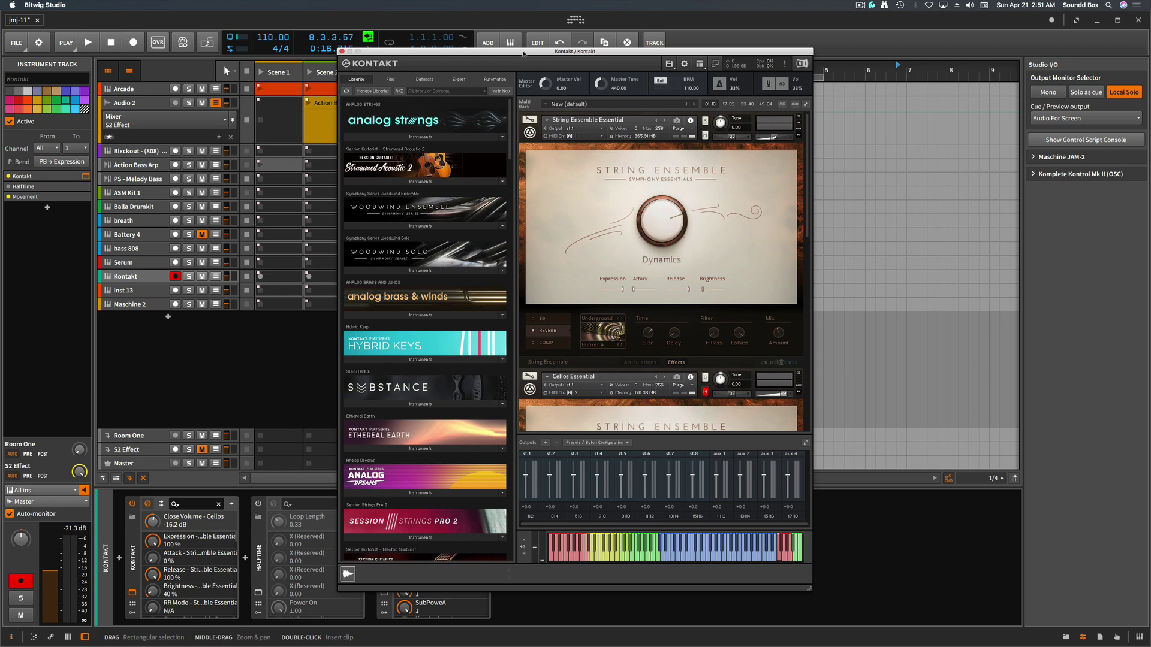
Move the Kontakt window clear of the clip launcher and add a new instrument track below Inst 13.
left_click_drag(523, 54, 811, 46)
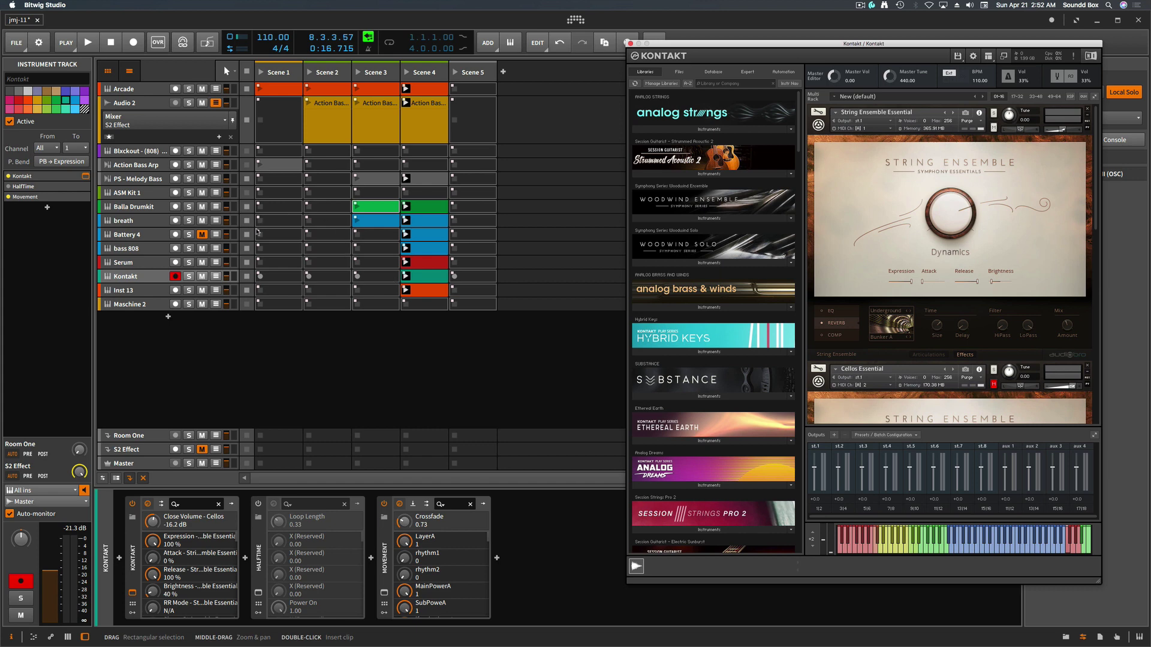
left_click(148, 291)
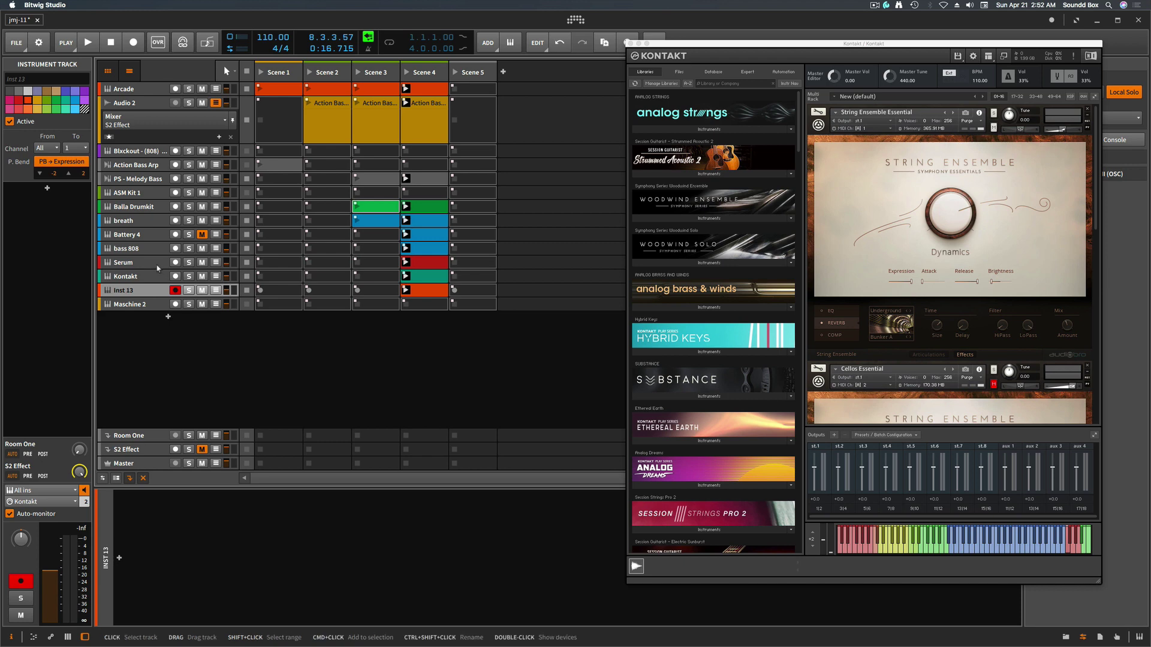
left_click(489, 44)
left_click(530, 61)
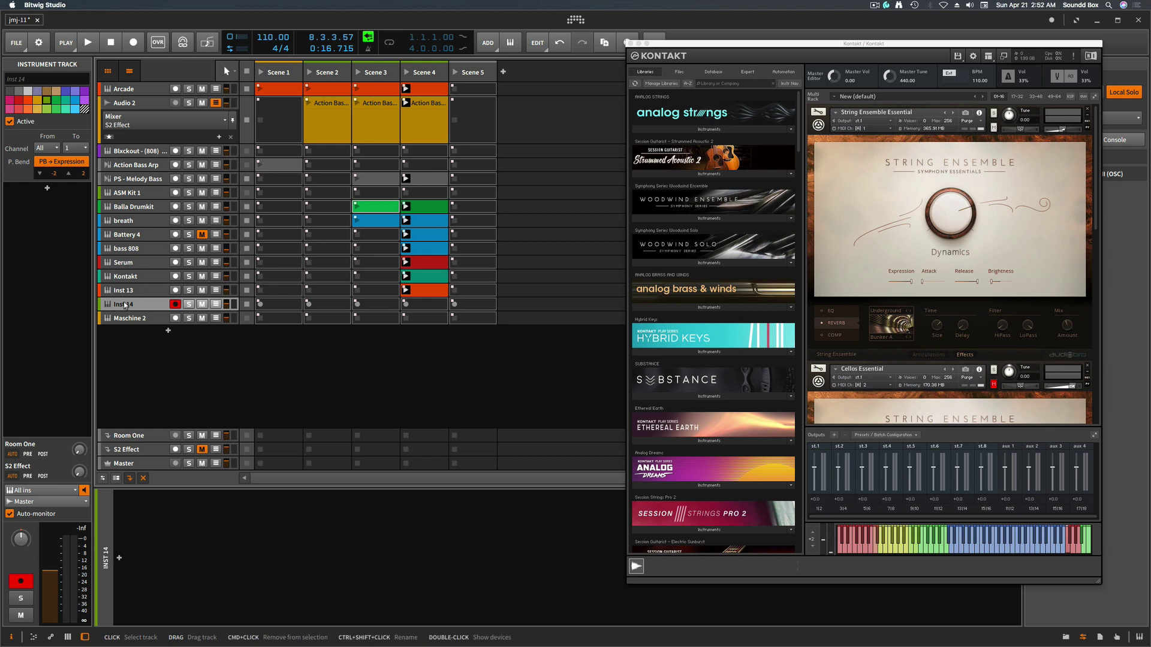
Route the Inst 14 track's output to the Kontakt plug-in on the Kontakt track.
left_click(75, 491)
left_click(73, 492)
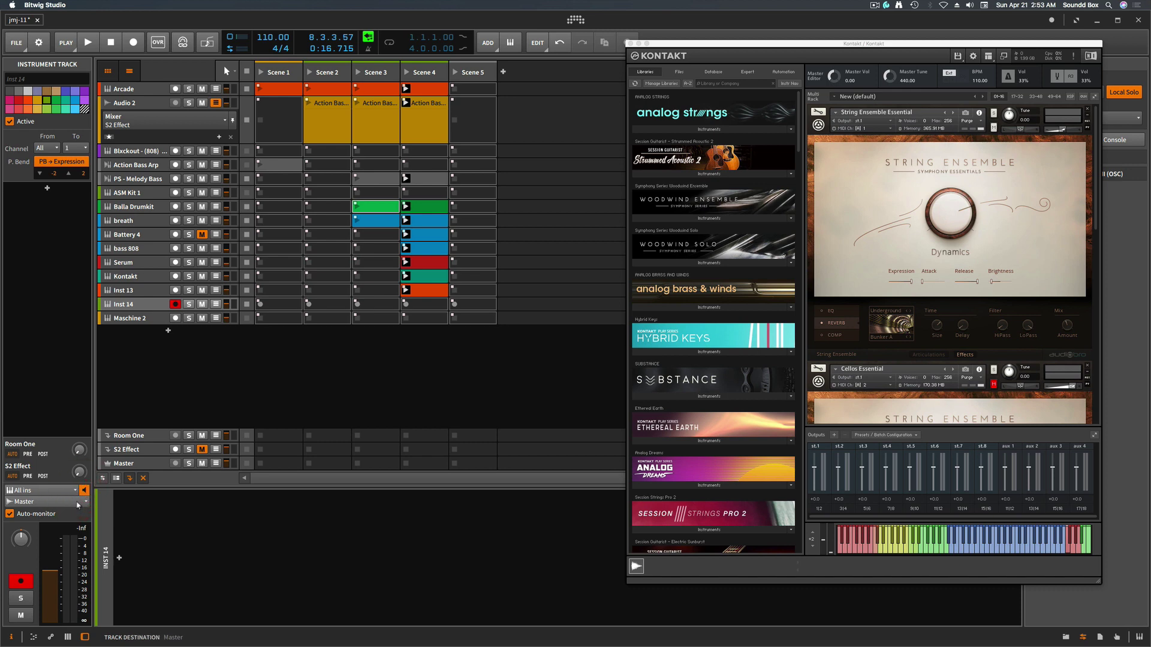
left_click(78, 504)
mouse_move(74, 486)
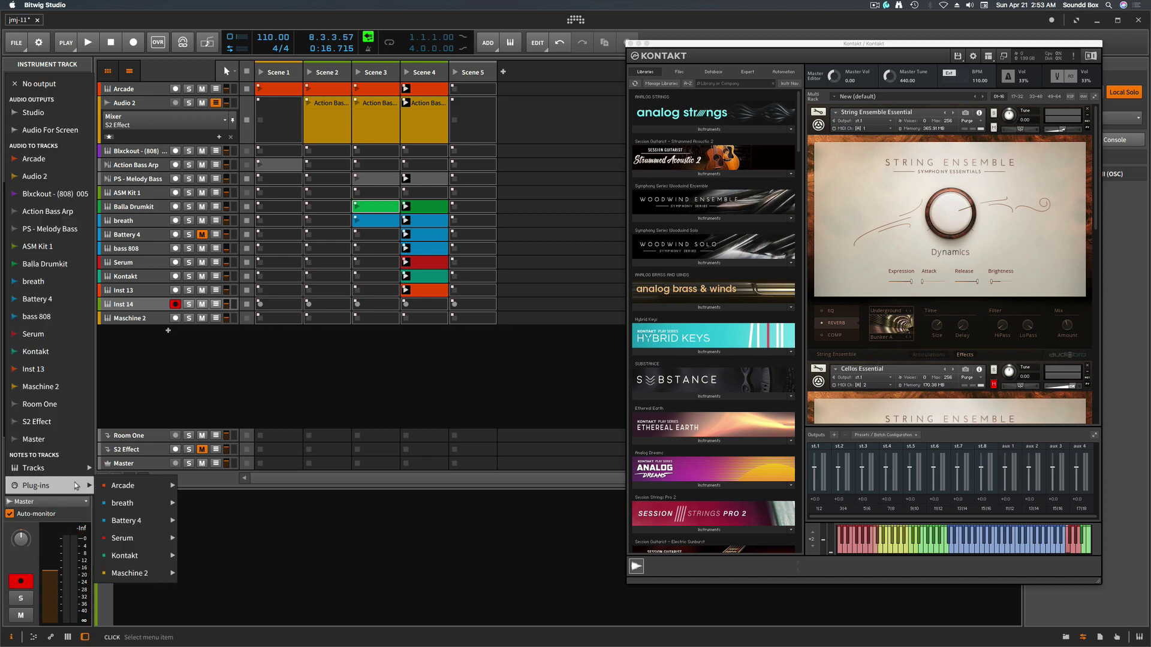
mouse_move(139, 488)
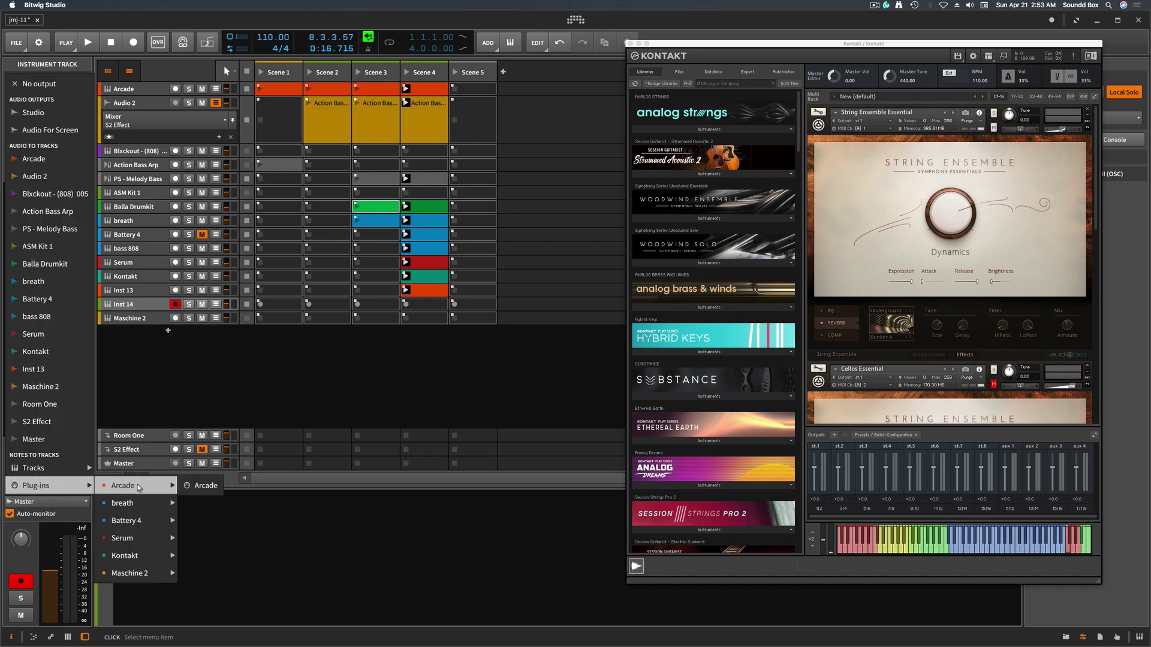
mouse_move(150, 558)
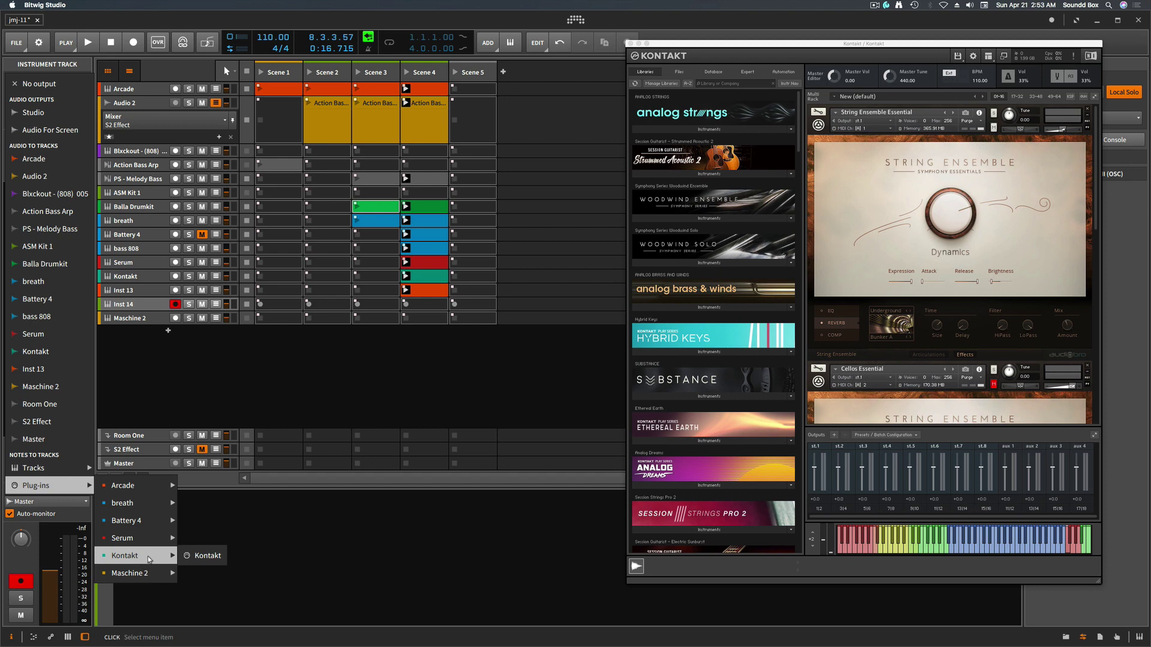
left_click(201, 556)
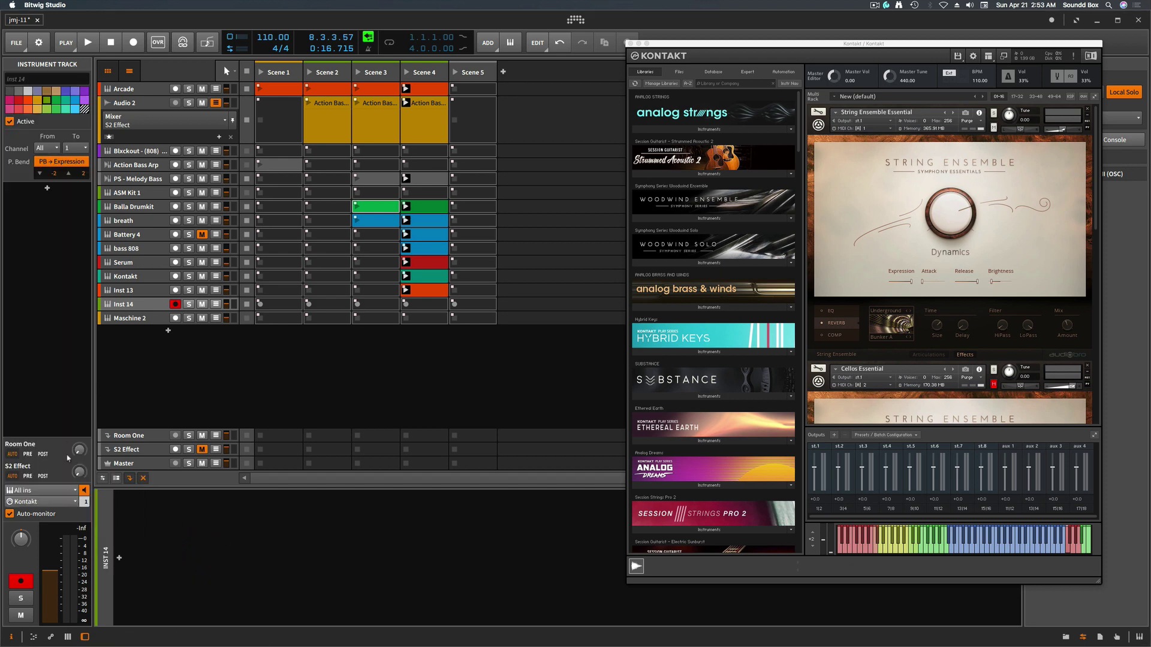
Set the Kontakt destination channel of Inst 14 to 4.
left_click_drag(84, 505, 84, 489)
left_click(85, 506, "super")
left_click(86, 509)
scroll(950, 263, "down", 2)
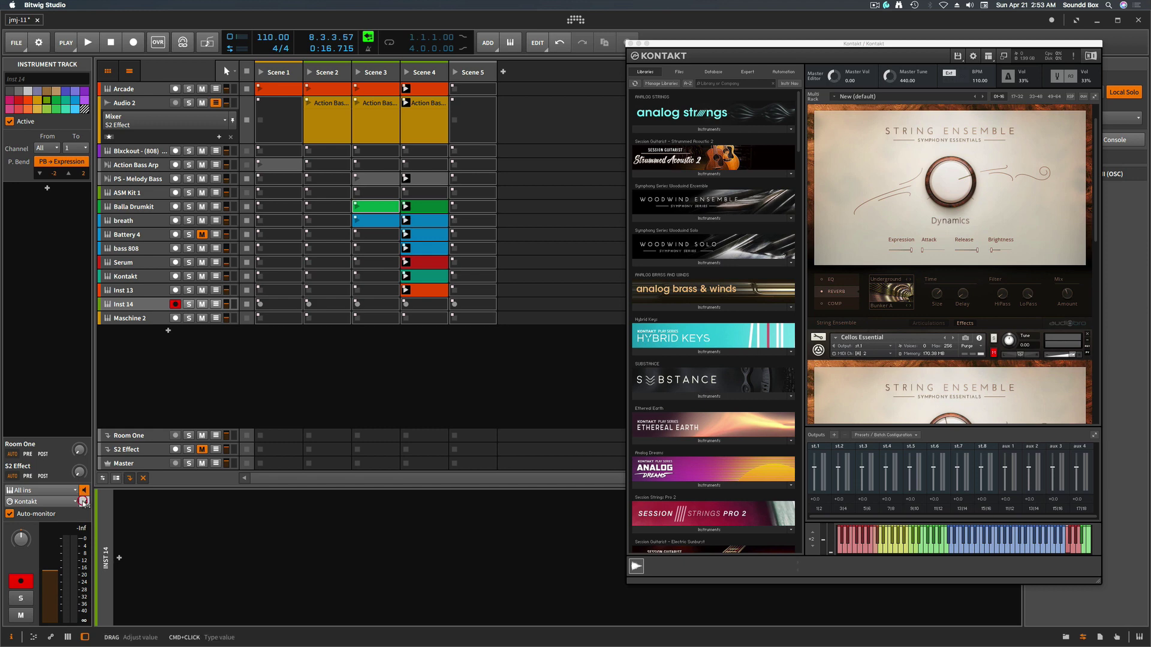
Look through Inst 14's note channel choices and the plug-ins available as its note destination.
left_click(82, 148)
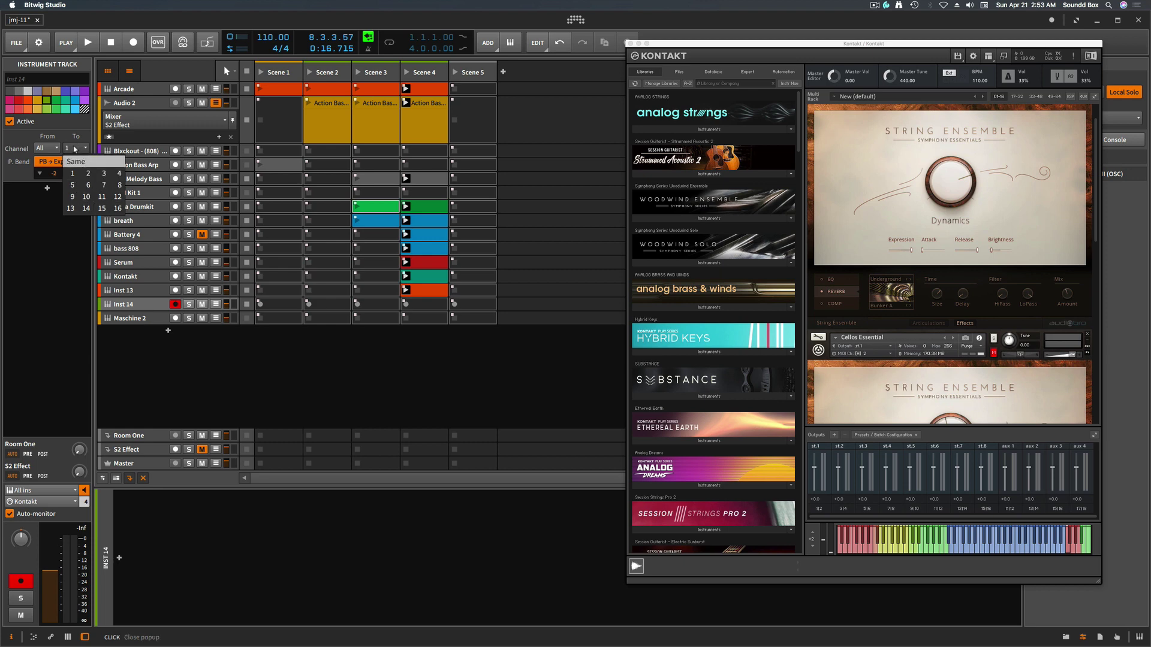
left_click(78, 505)
left_click(78, 503)
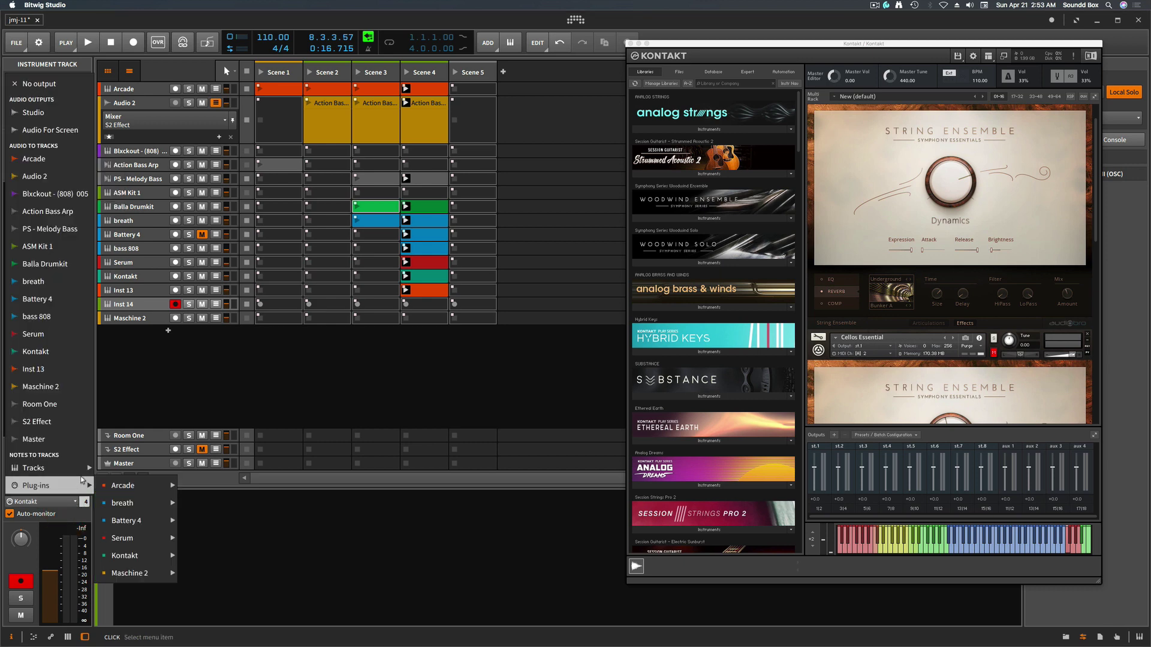
mouse_move(81, 478)
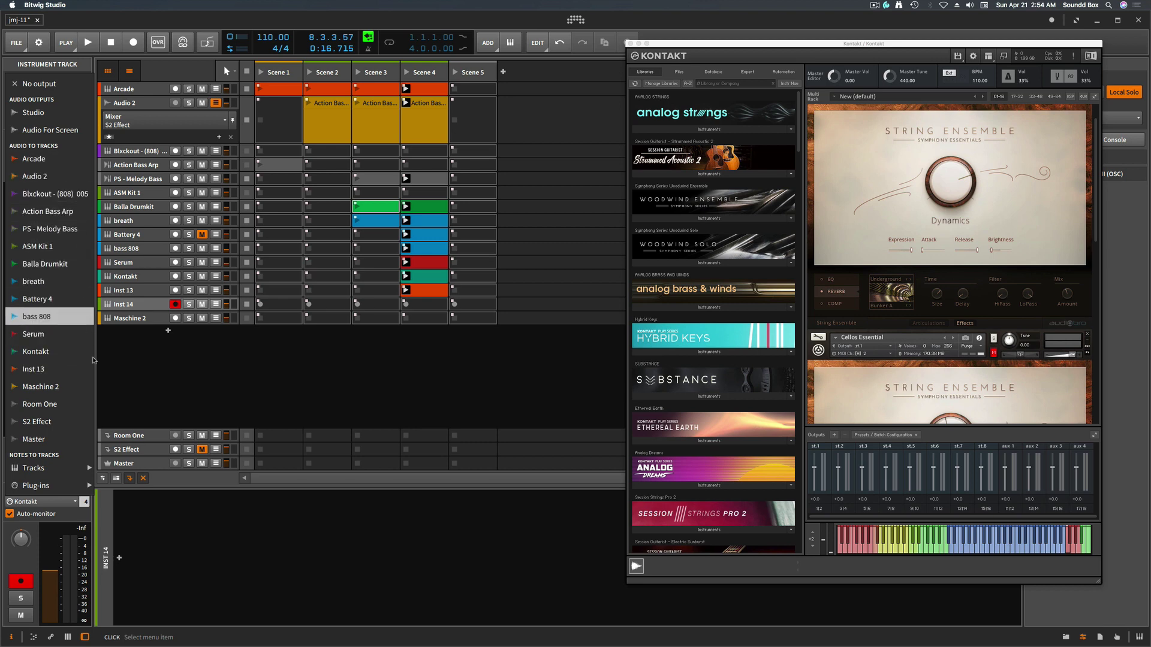
Close the destination list and undo the creation and Kontakt routing of the Inst 14 track.
left_click(161, 378)
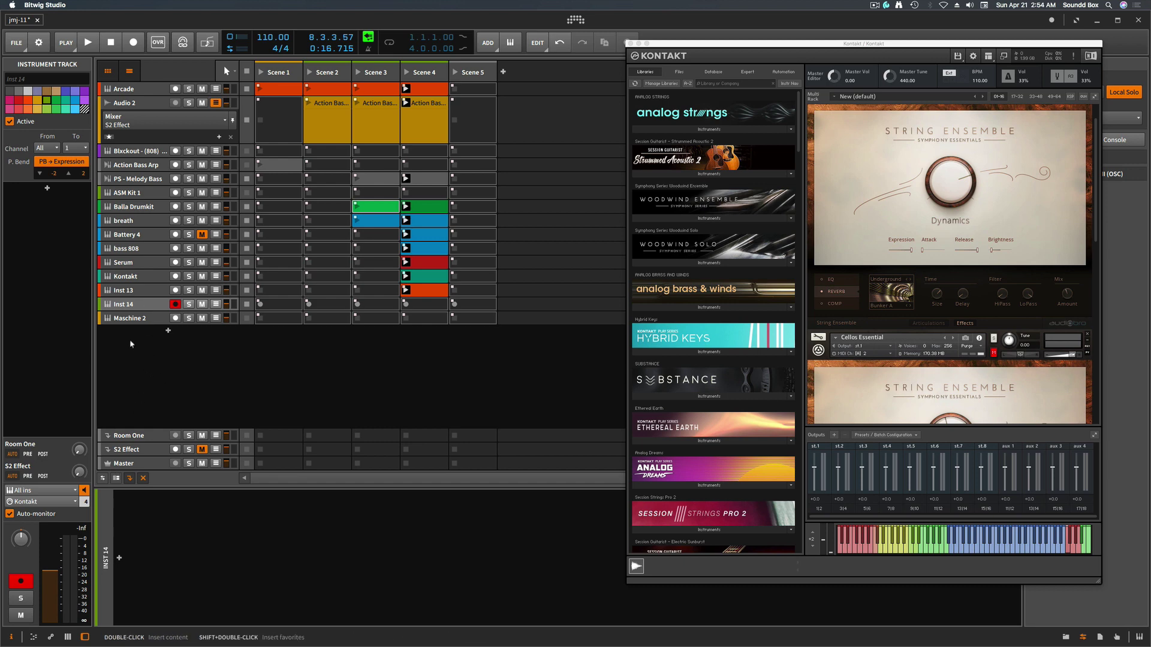
key("super+z")
key("super+z")
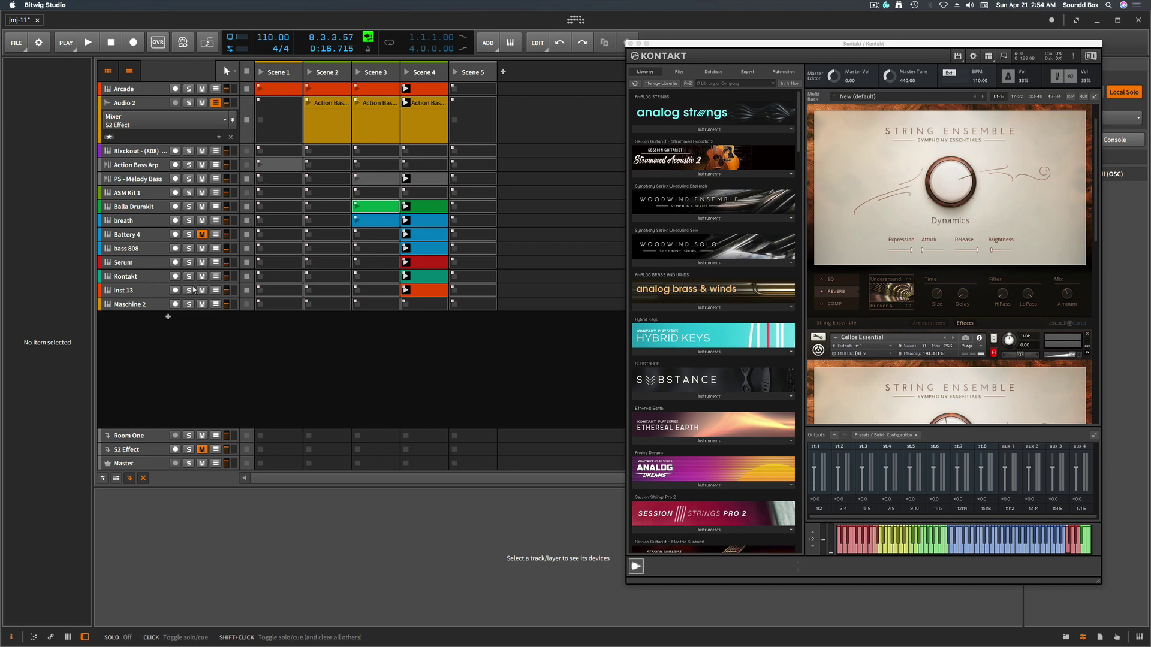
Select the Inst 13 track and open its Scene 4 clip in the note editor.
left_click(139, 290)
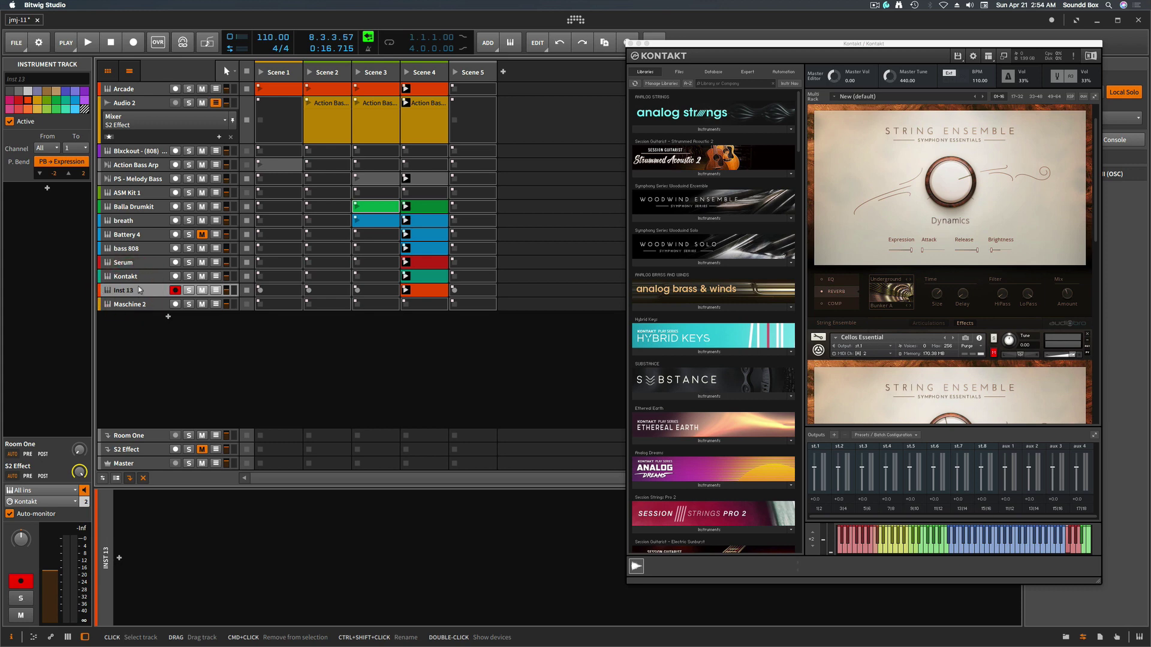
left_click(428, 291)
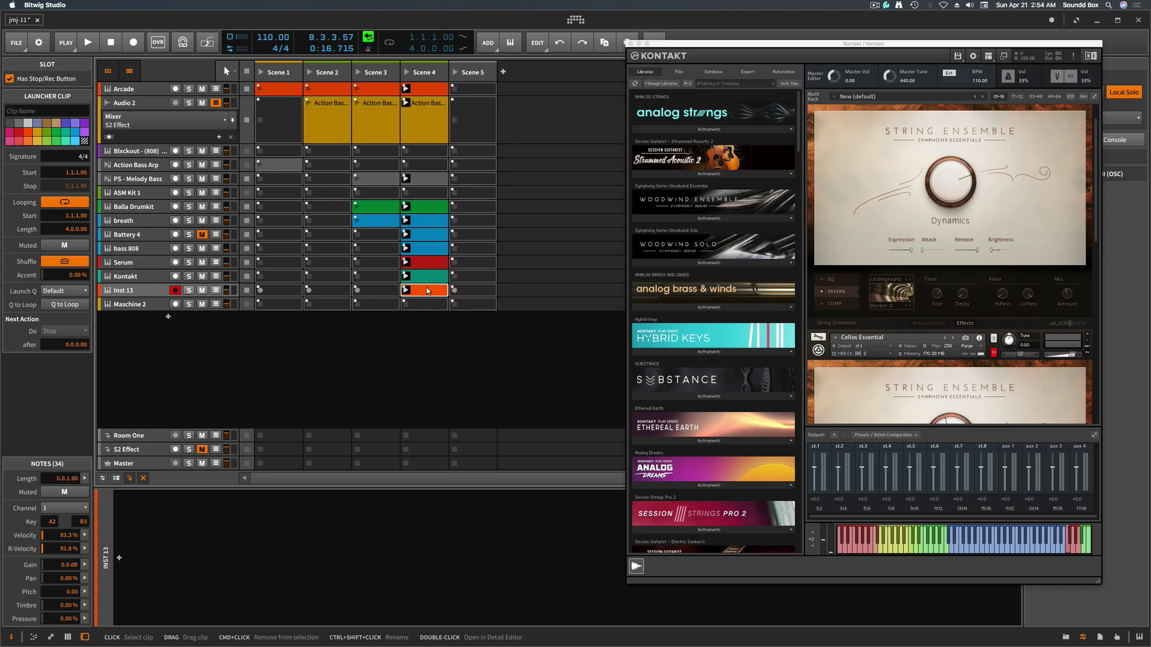
double_click(427, 291)
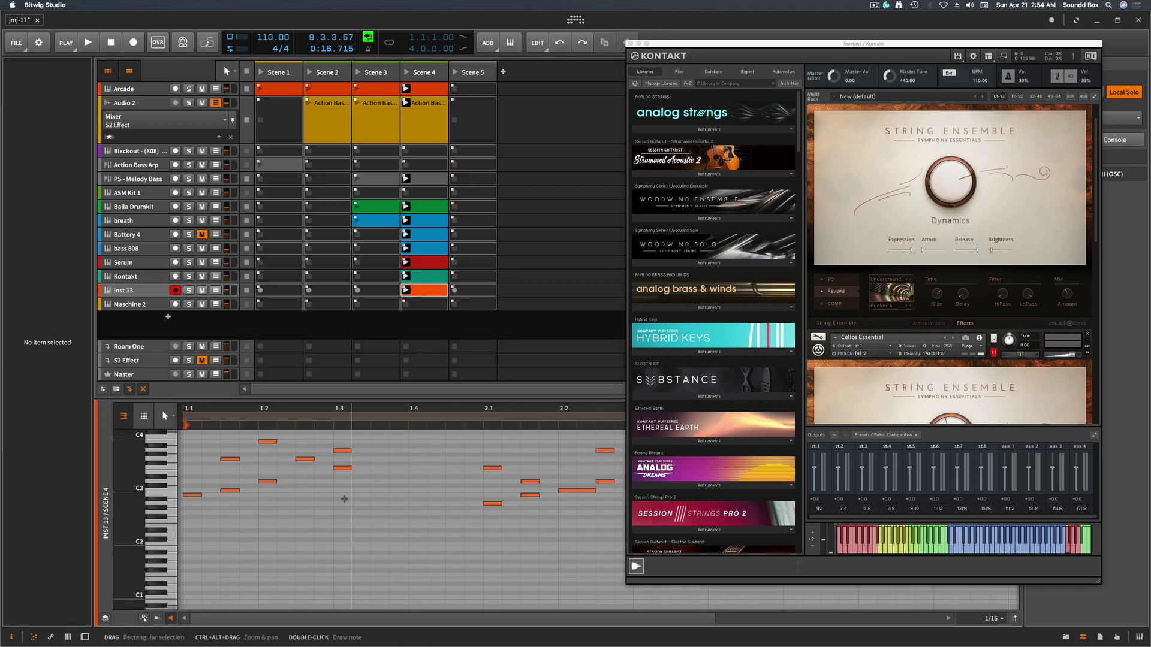
Bring up the Cellos instrument in Kontakt's multi rack and show its Performance page.
scroll(950, 264, "down", 1)
scroll(951, 264, "down", 5)
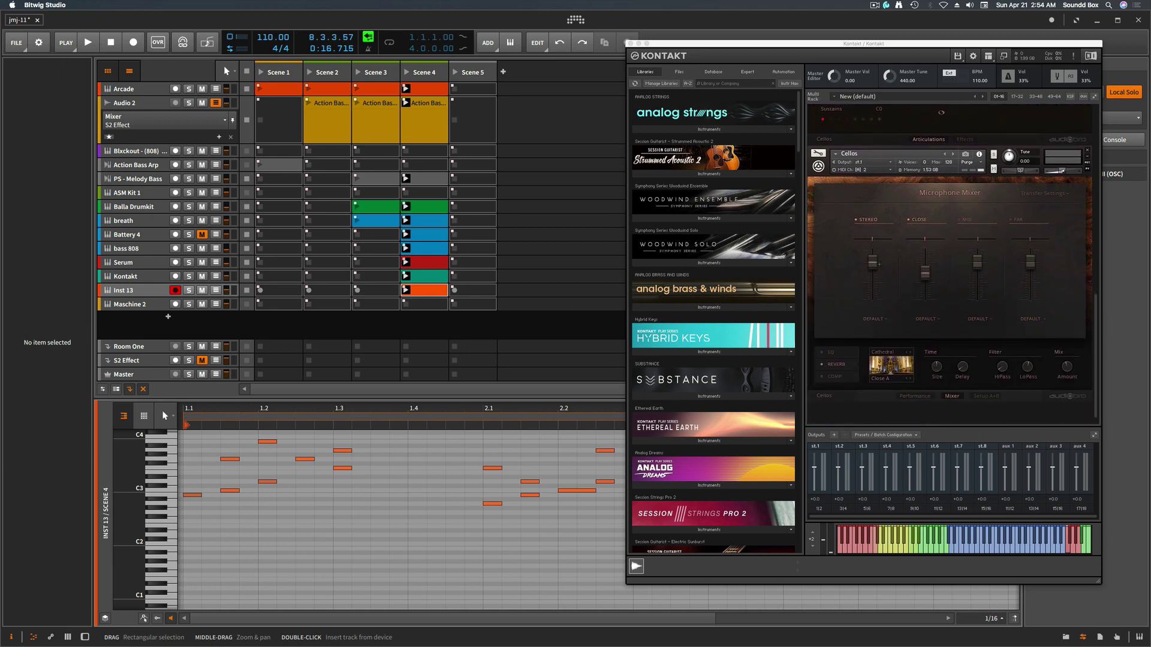
left_click(920, 398)
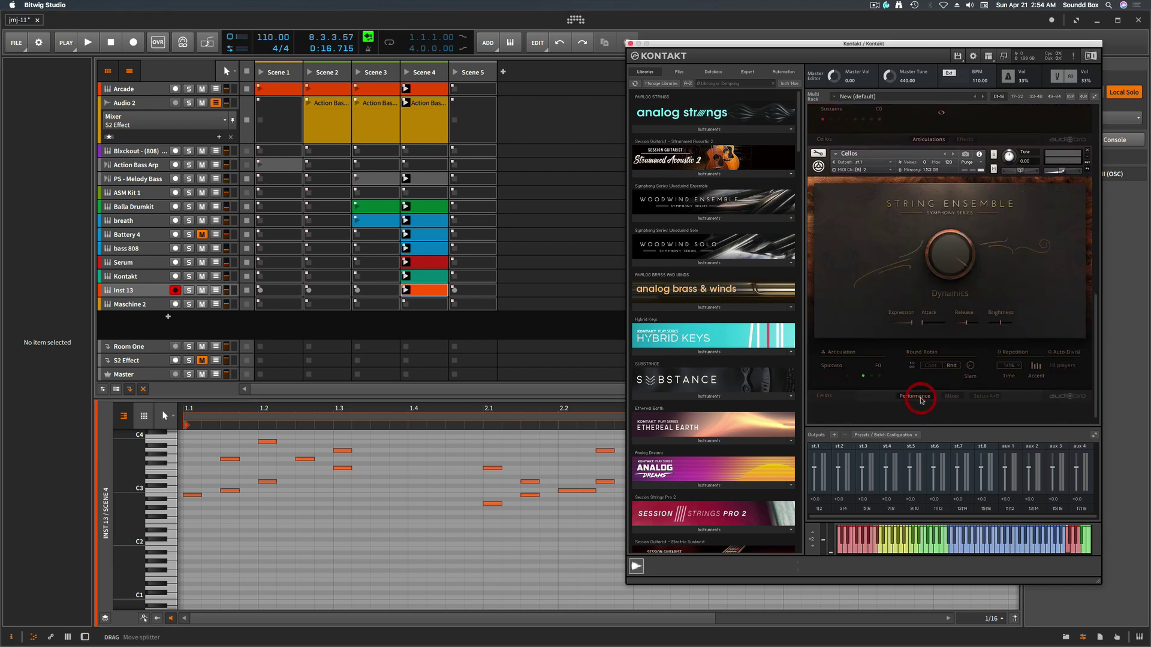
Return Inst 13 to its device view and rename the track "Kontakt Cello".
left_click(125, 292)
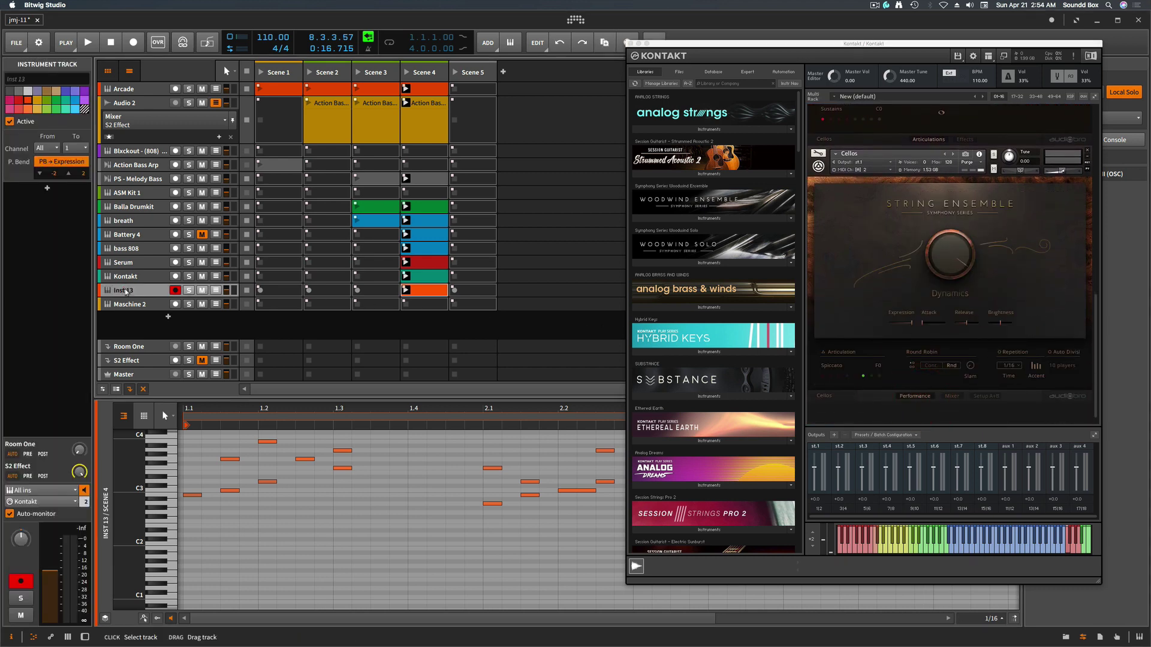
left_click(126, 291)
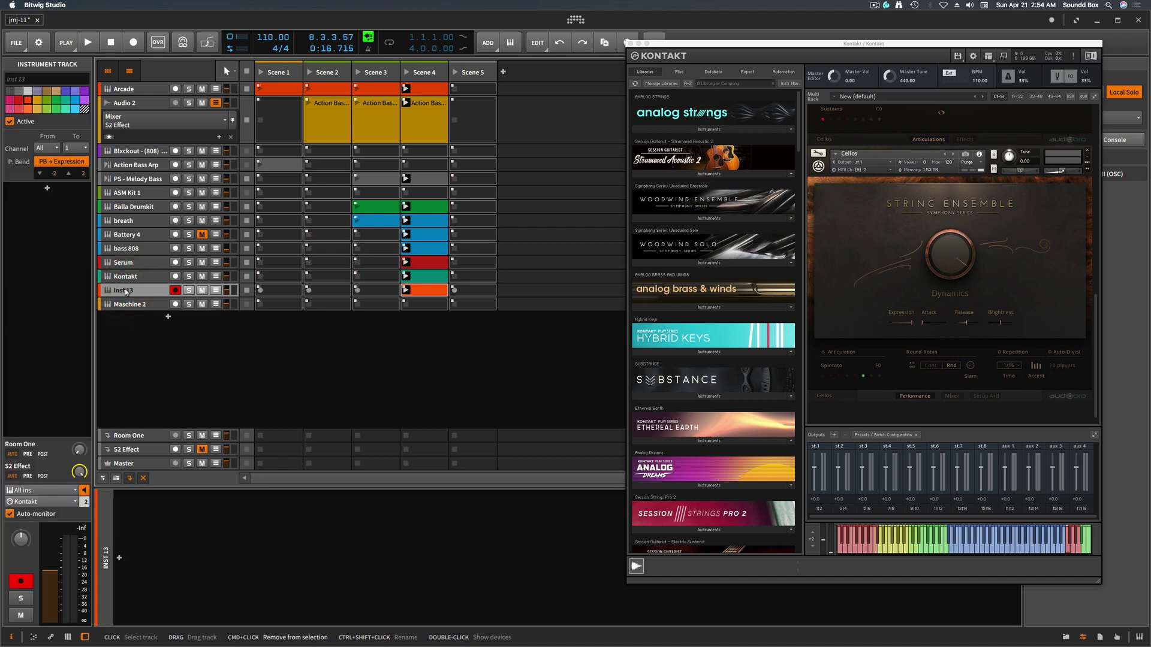
double_click(124, 291)
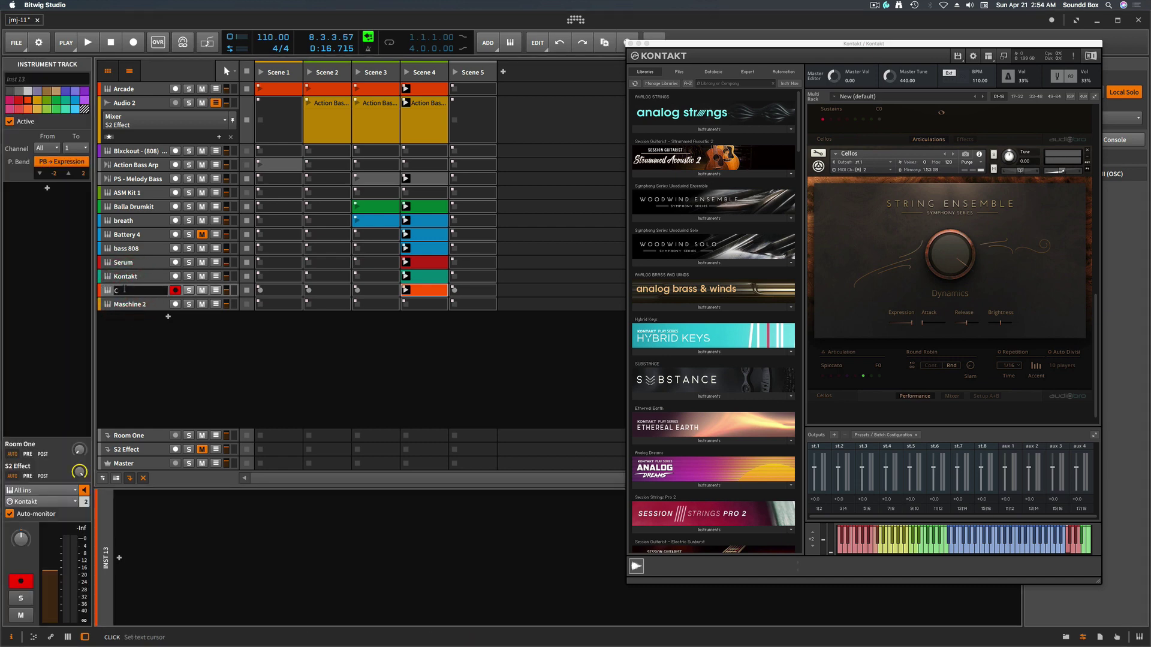
type("Cello")
type("Kontakt")
key("BackSpace")
key("BackSpace")
type("kt")
key("Return")
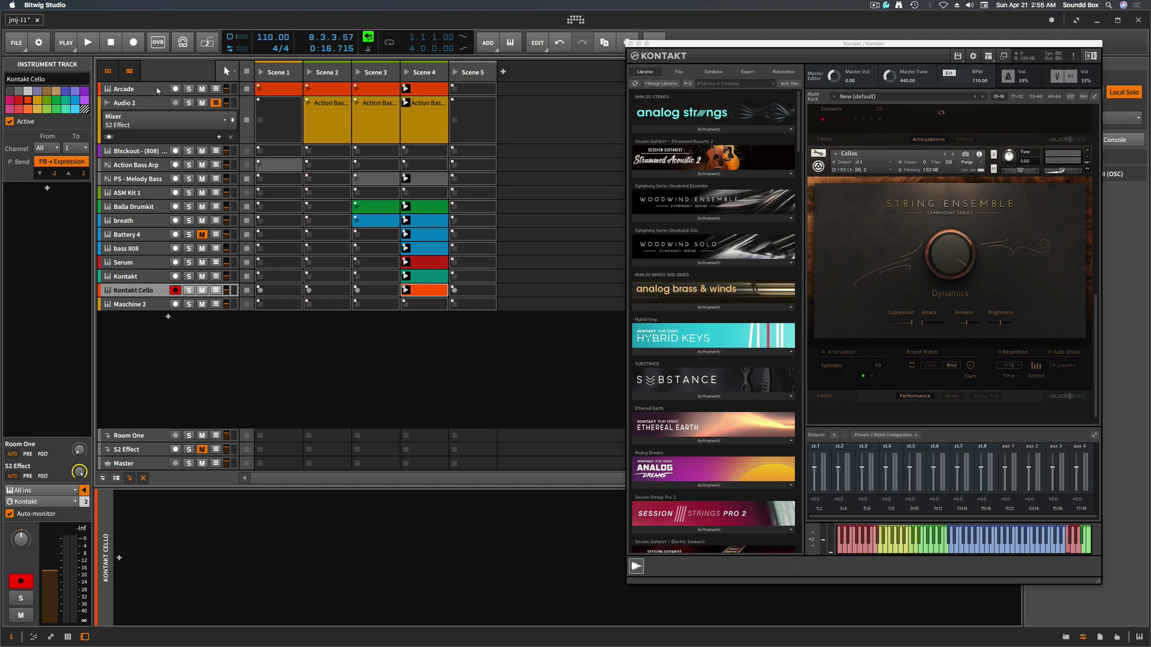
Show the arranger without the clip launcher, move the Kontakt window off it, and restore the launcher beside the timeline.
left_click(109, 71)
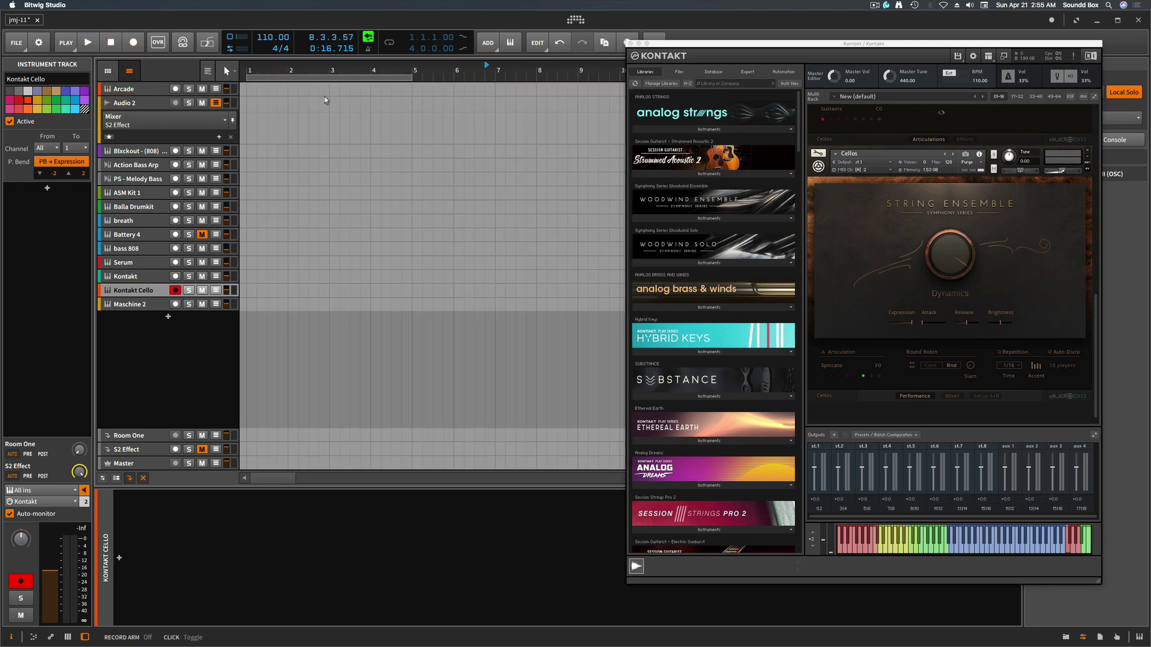
left_click_drag(730, 45, 719, 170)
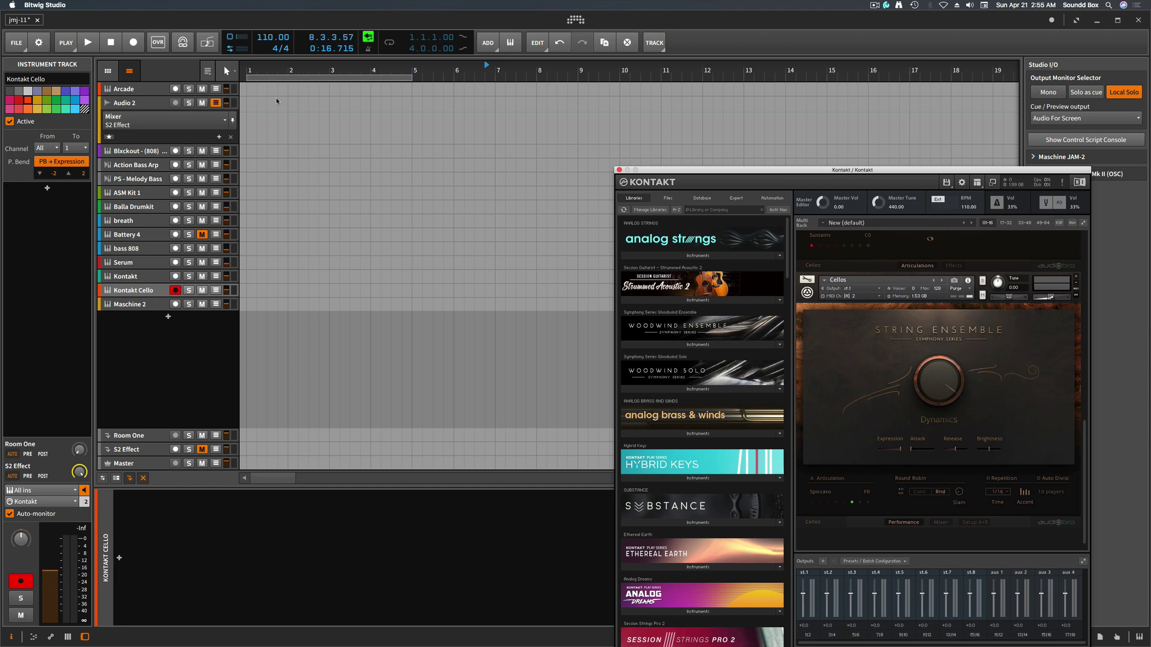
left_click(114, 72)
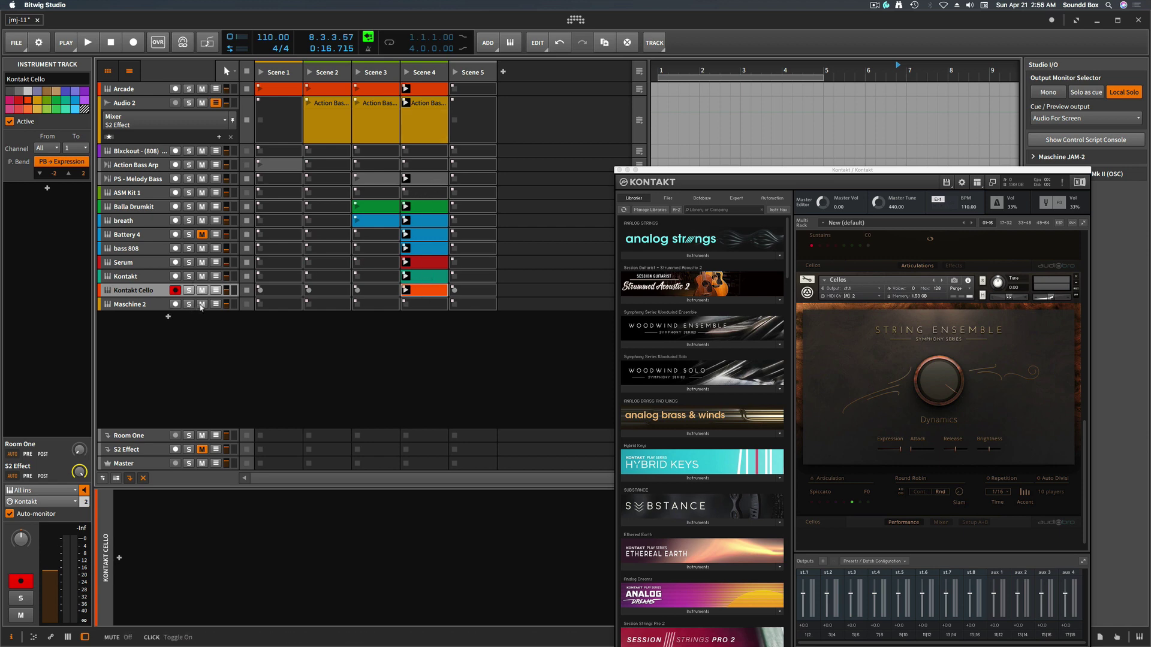
Mute the Maschine 2 track and move the Kontakt window further down.
left_click(202, 305)
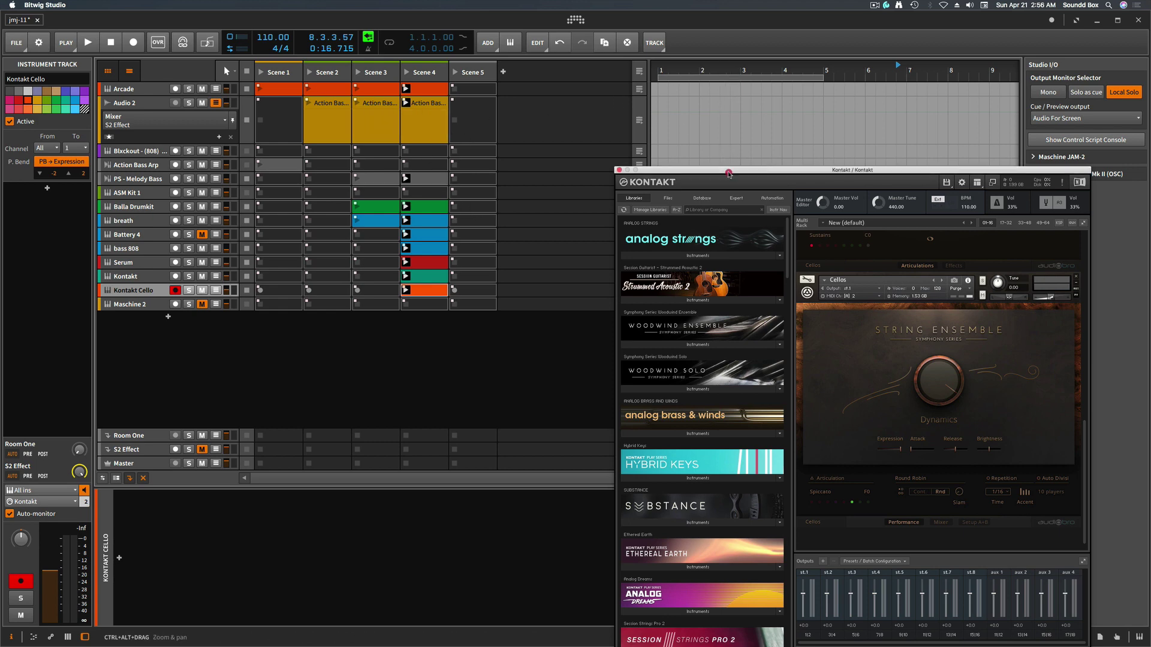
left_click_drag(726, 174, 744, 215)
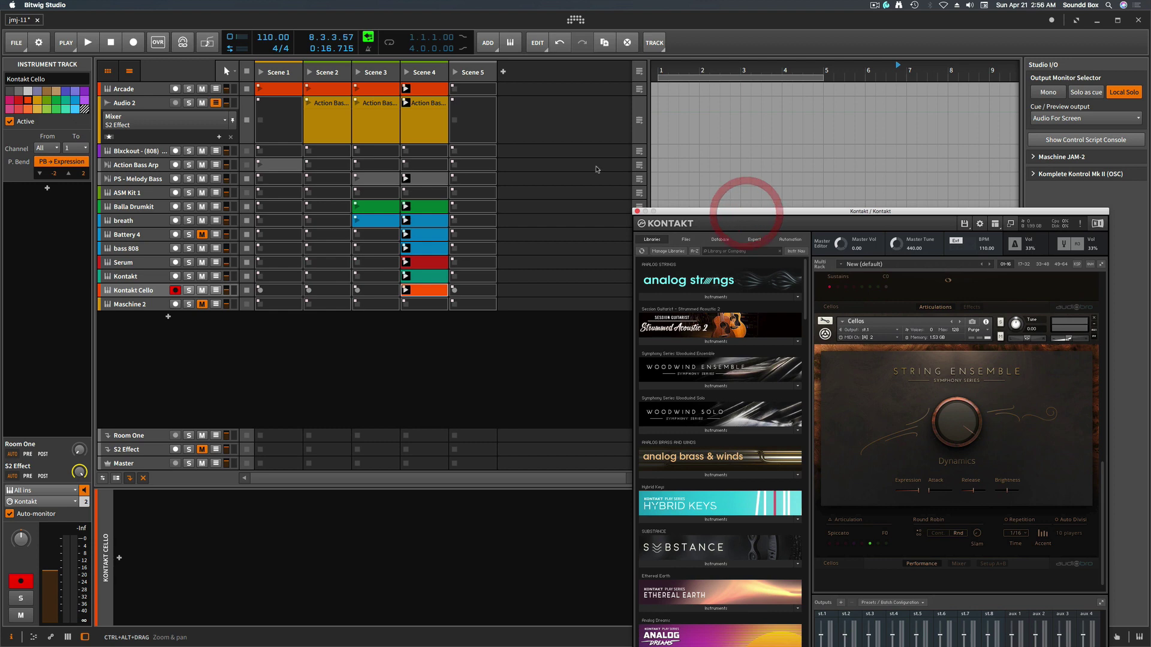
Play Scenes 1 to 3 in turn, closing the Kontakt window during playback, and stop the transport.
left_click(260, 72)
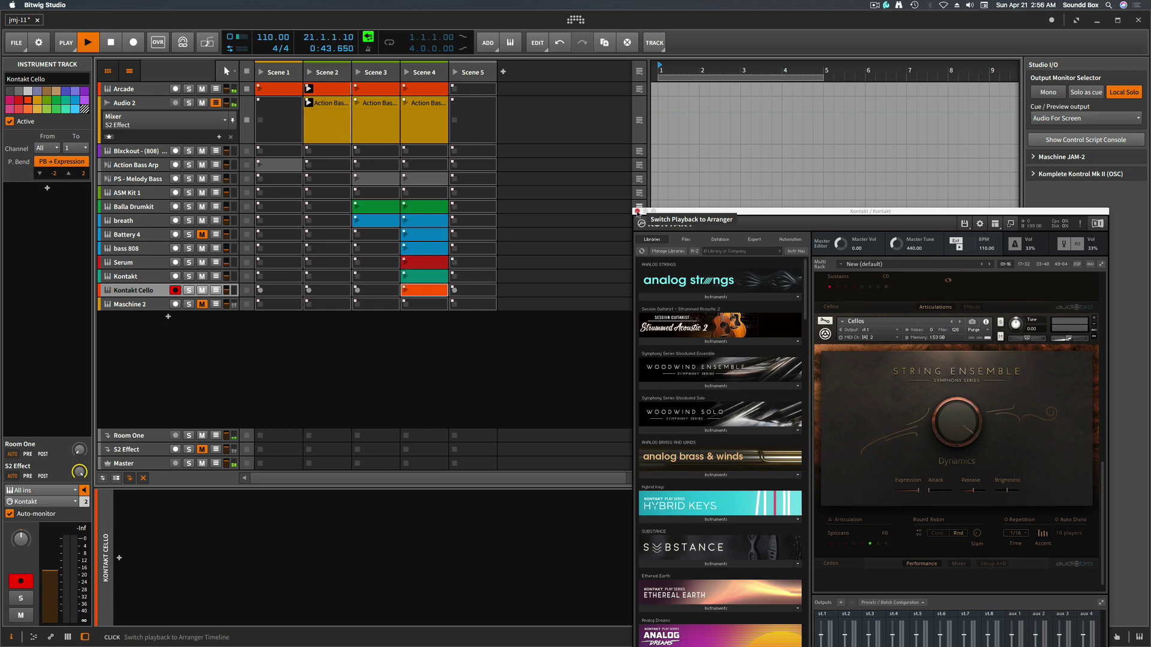
left_click(637, 211)
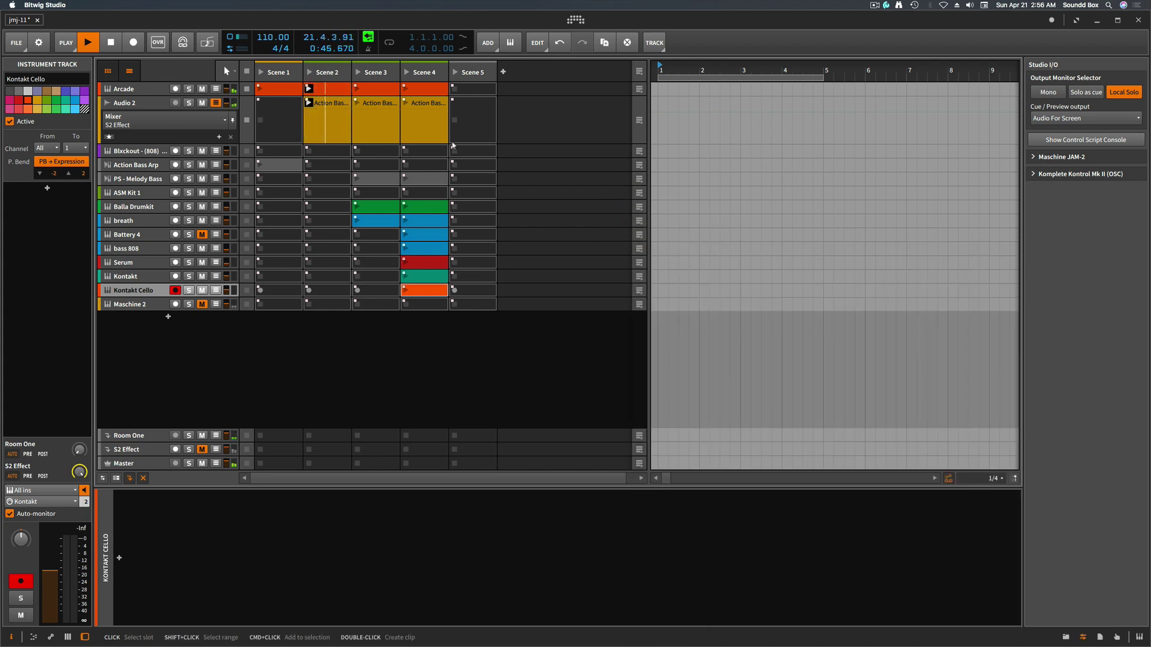
left_click(358, 72)
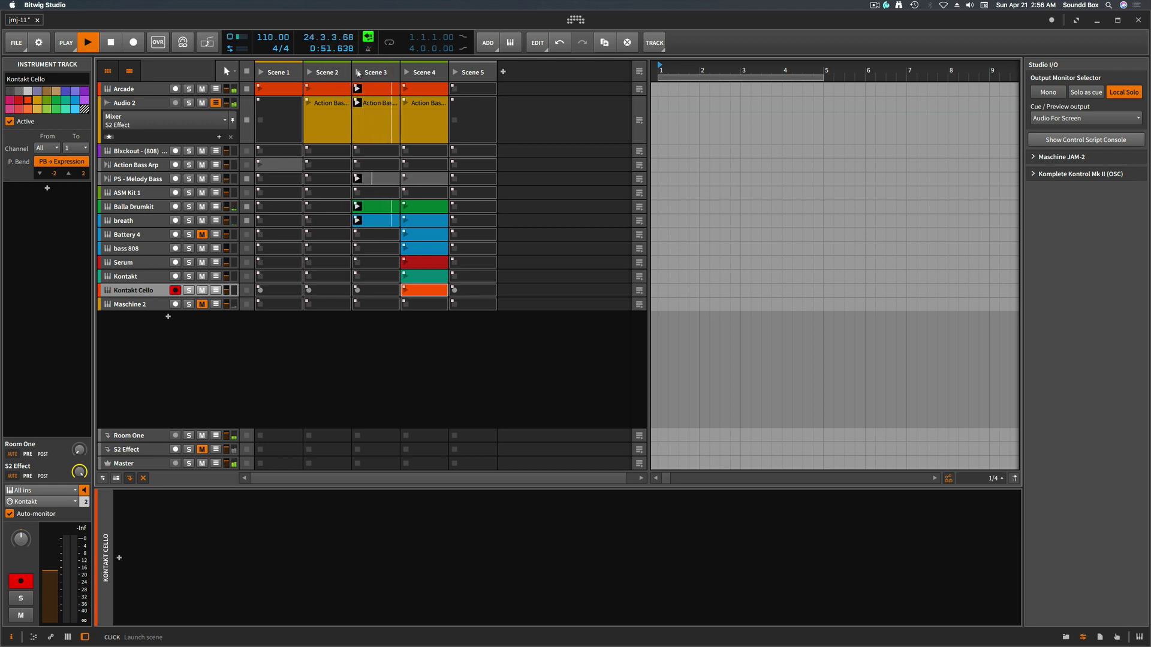
key("space")
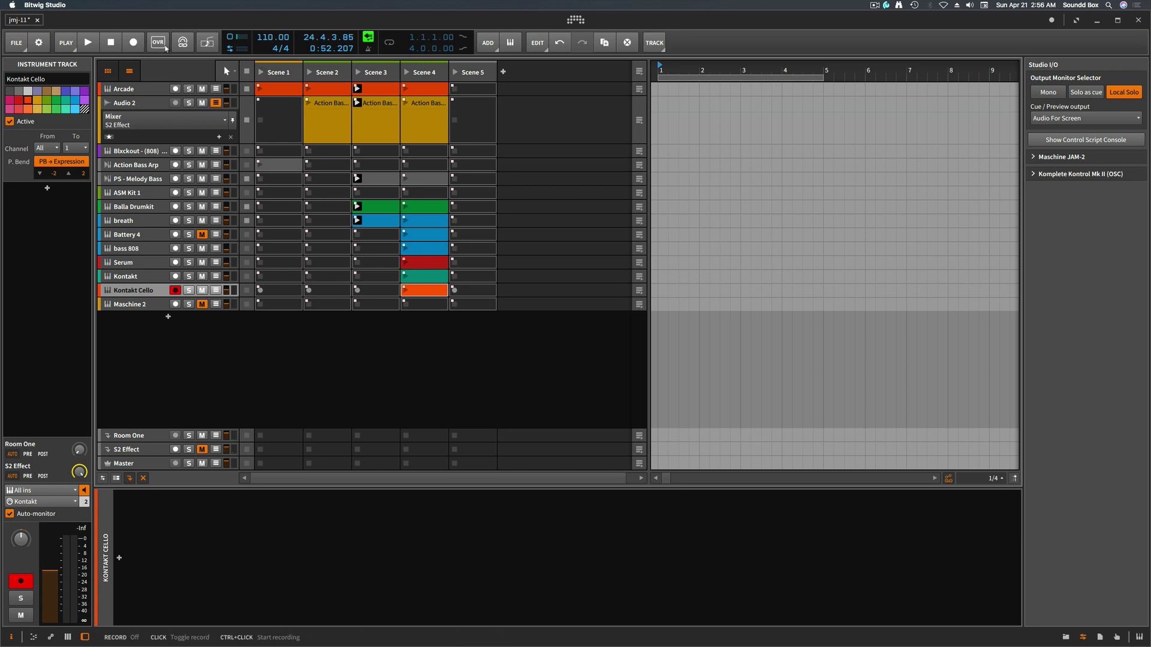
Select Scene 1, briefly record the launcher playback into the arranger, stop it and undo the recording.
left_click(271, 72)
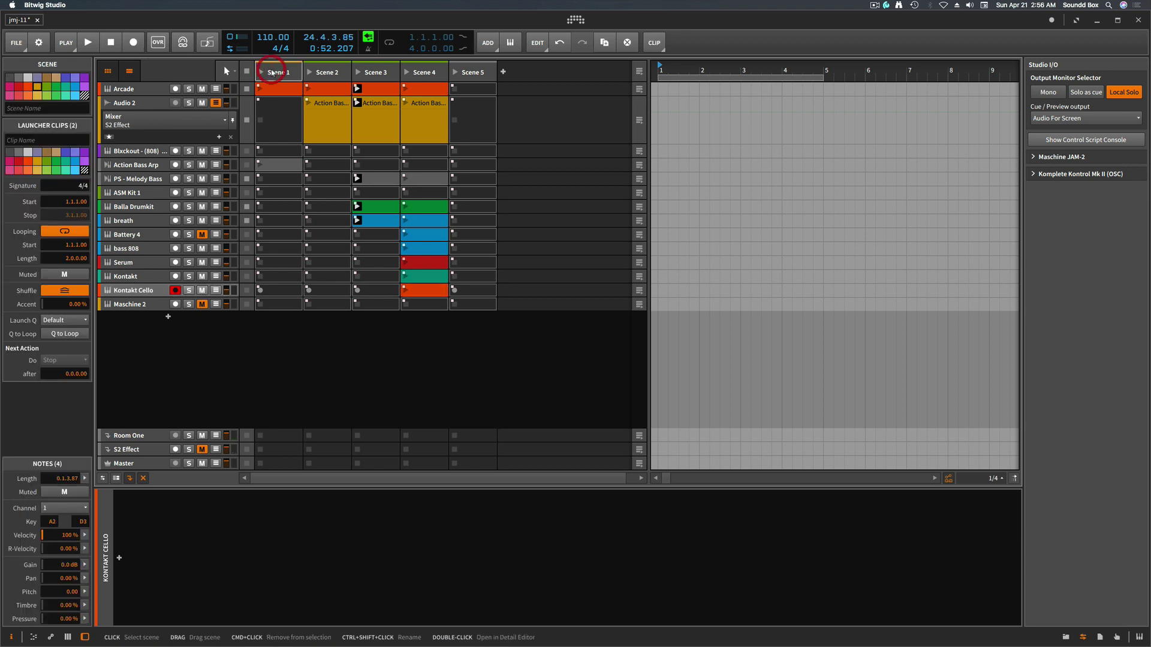
left_click(134, 42, "ctrl")
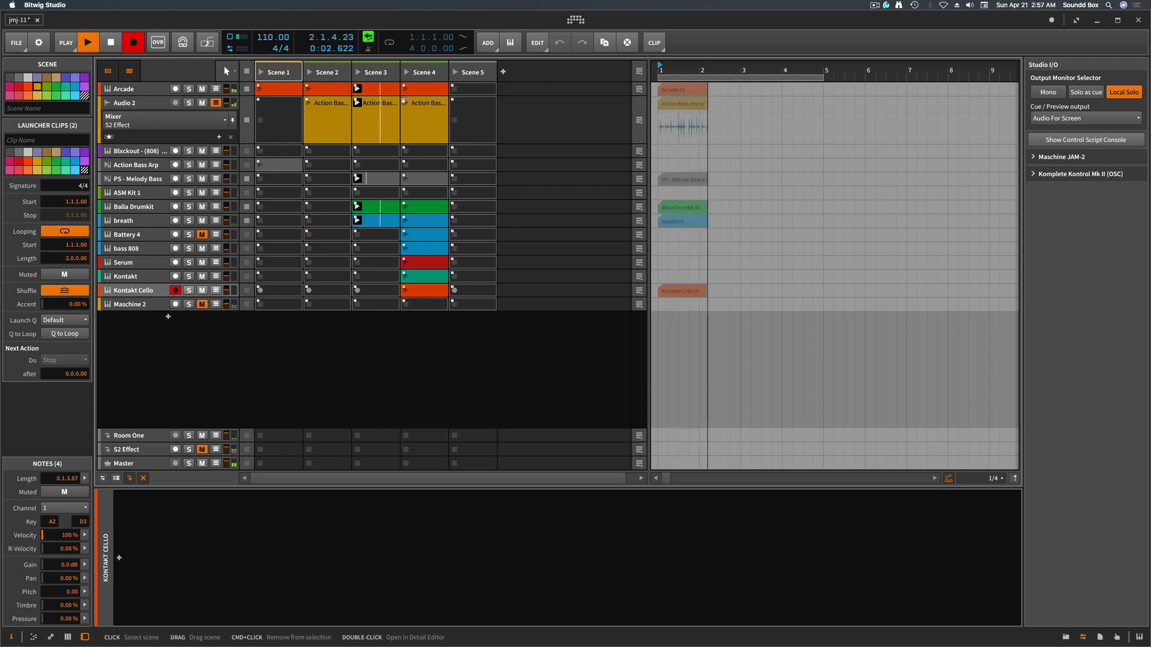
key("space")
key("super+z")
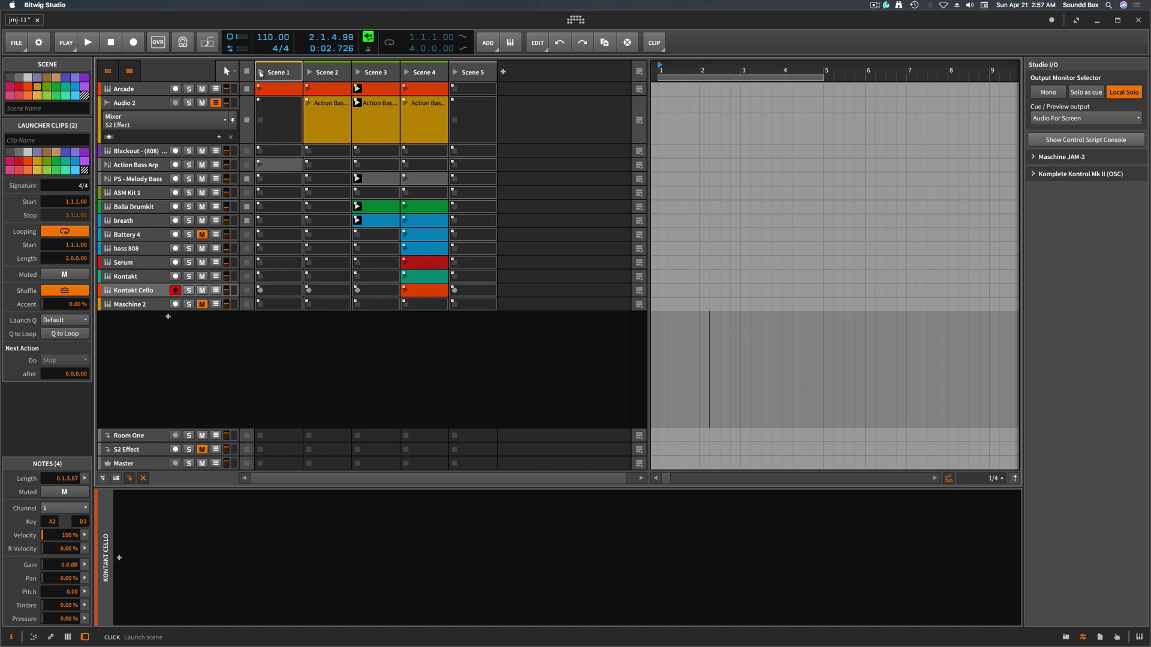
Check the playback and recording settings, including default launch quantization, and play Scene 1.
left_click(66, 42)
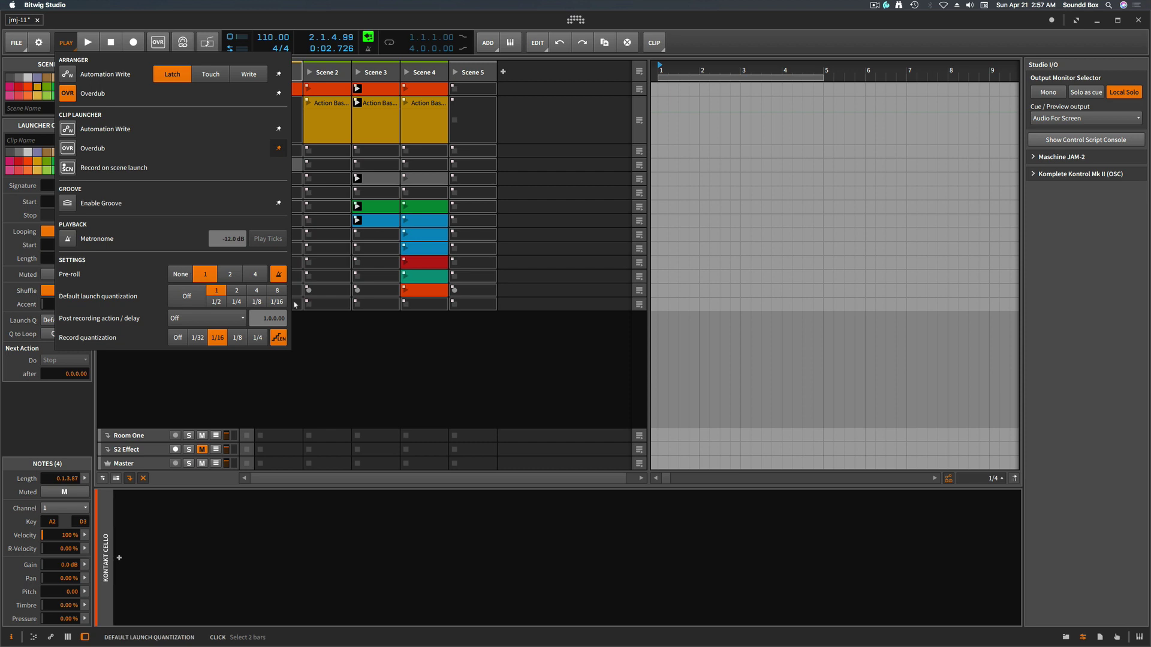
left_click(356, 371)
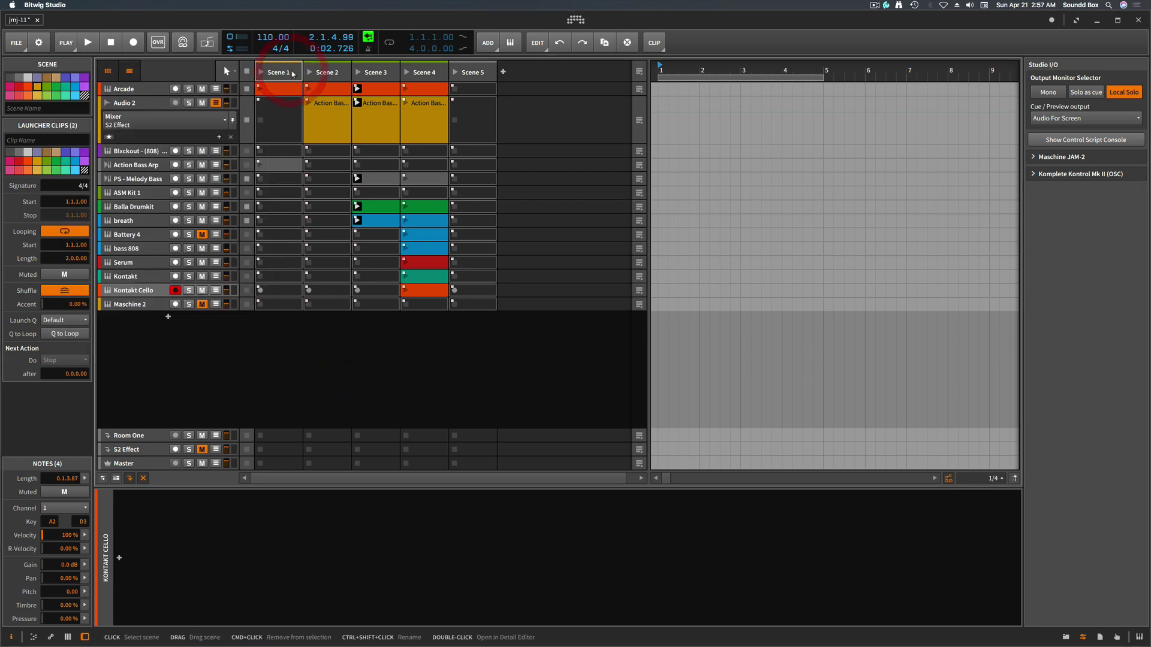
left_click(287, 74)
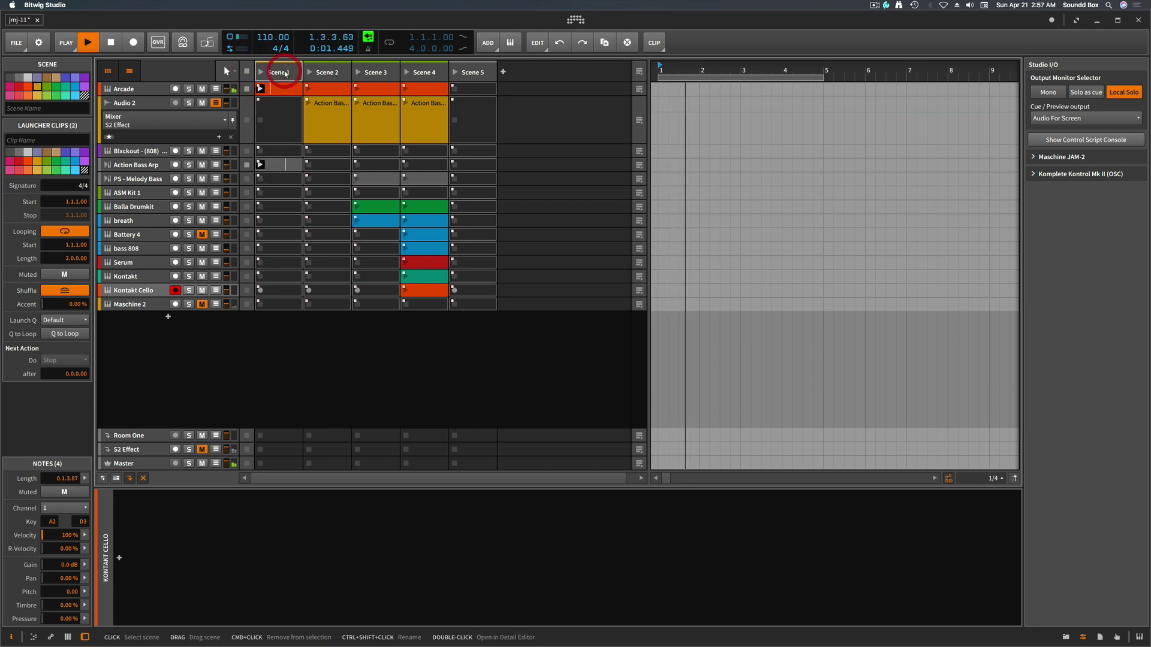
Stop playback, start recording the launcher into the arranger with Scene 1, and launch Scenes 2, 1, 4 and 3 in turn.
key("space")
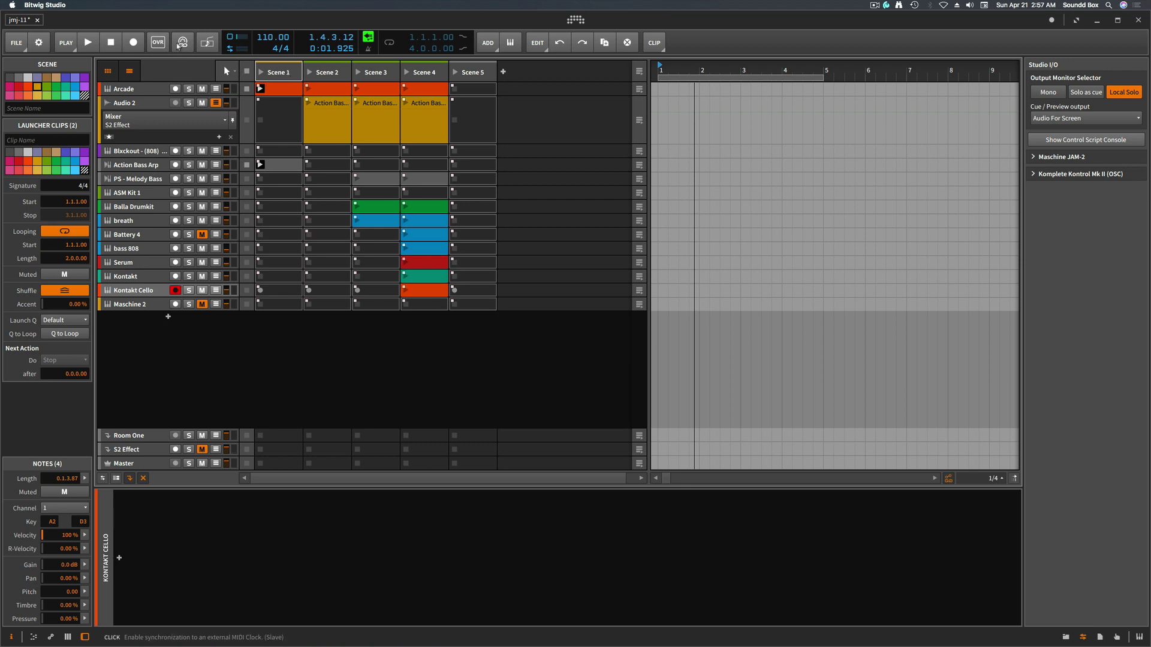
left_click(133, 42)
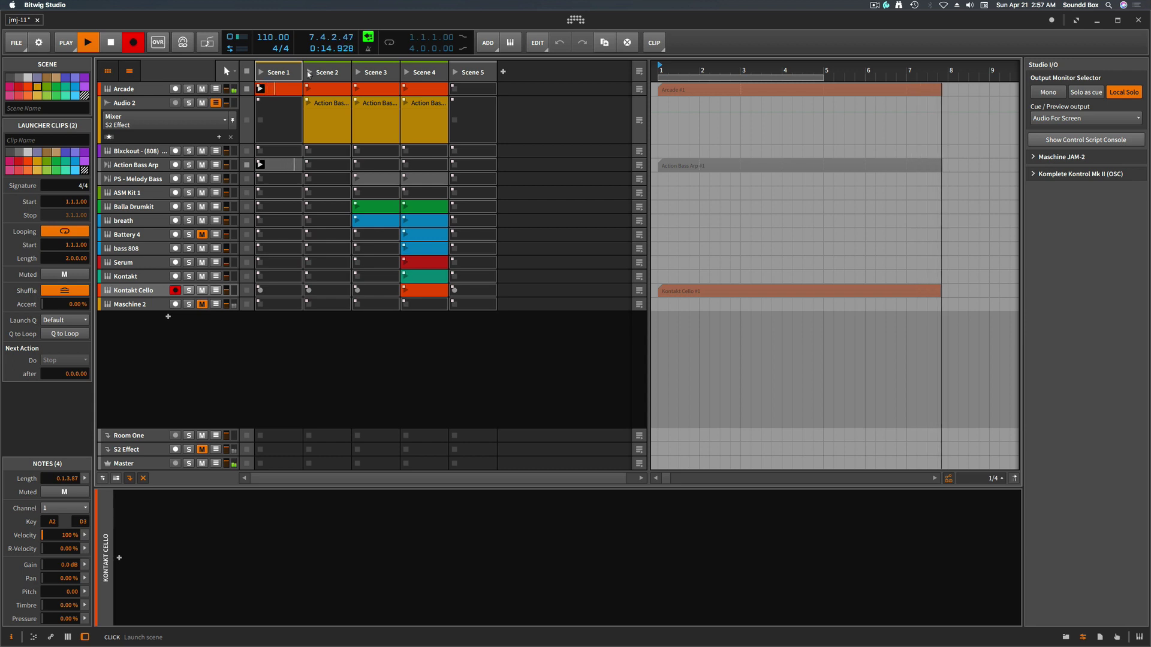
left_click(309, 74)
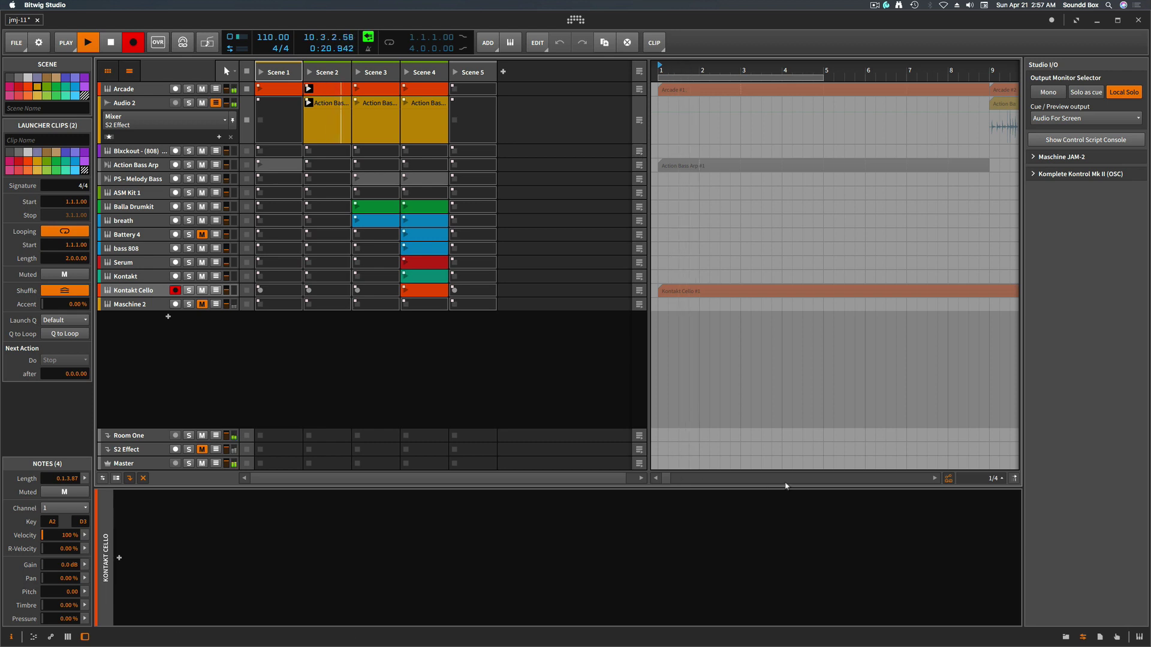
mouse_move(783, 482)
left_mouse_down()
mouse_move(784, 502)
mouse_move(781, 463)
mouse_move(771, 496)
left_mouse_up()
left_click_drag(795, 70, 795, 157)
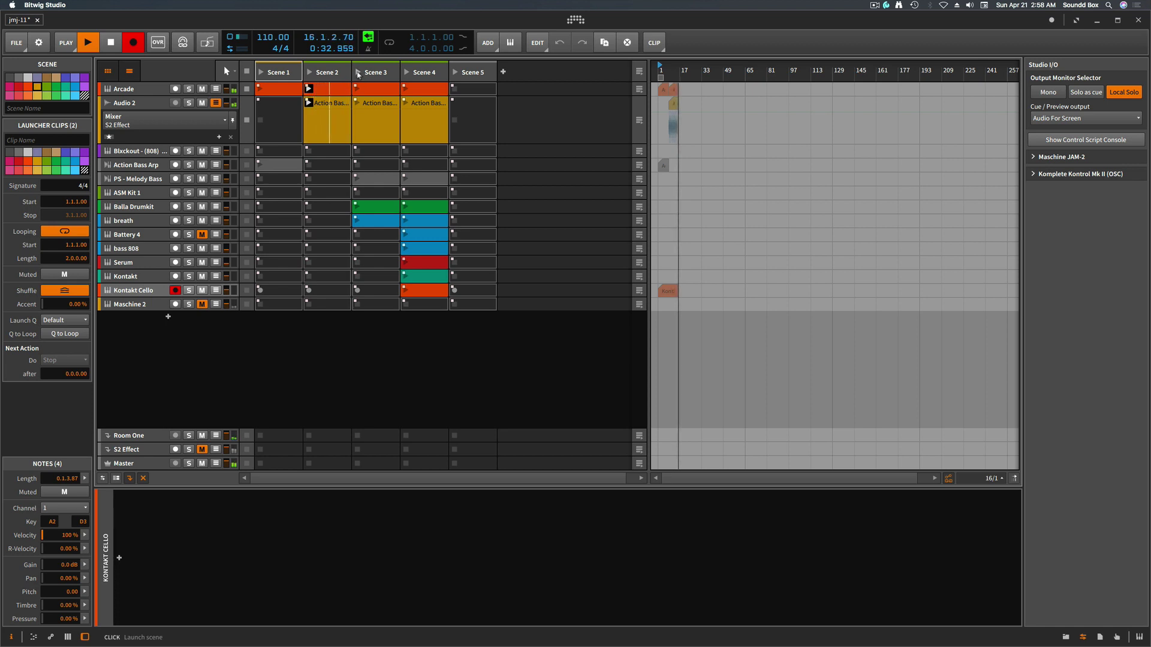
left_click(262, 74)
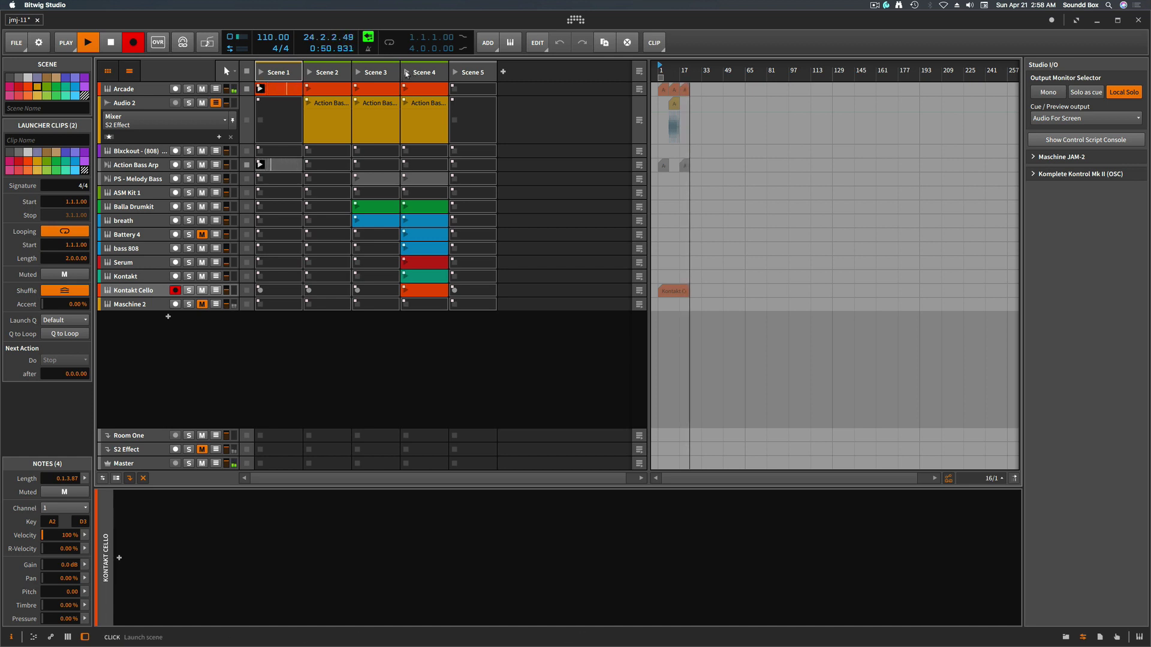
left_click(406, 73)
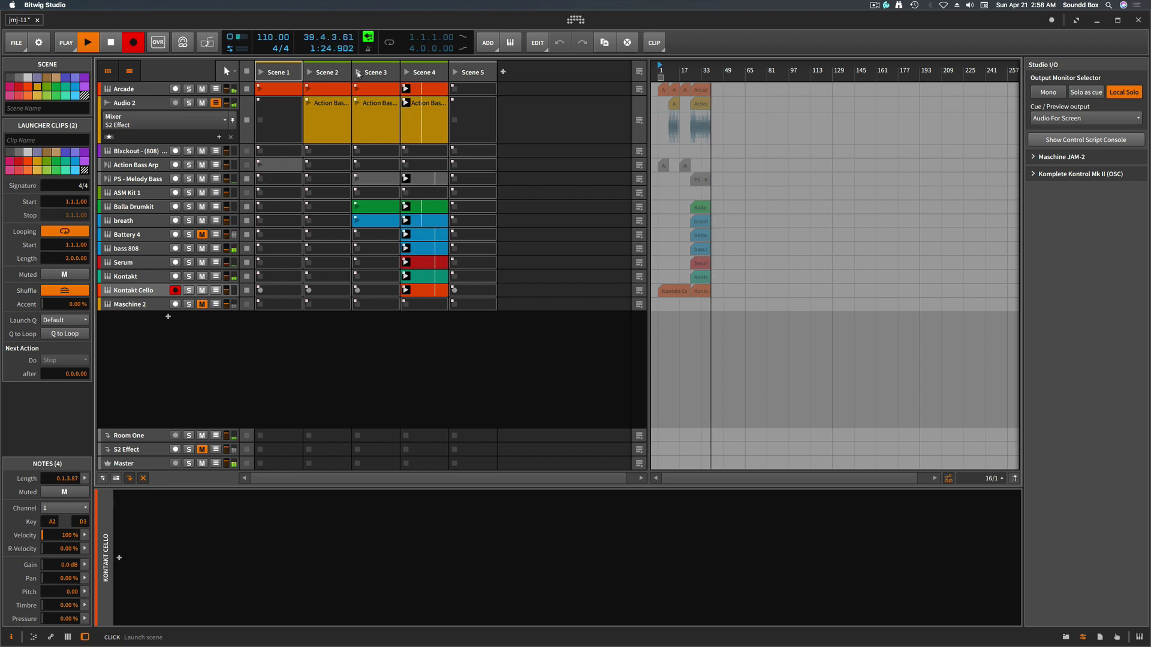
left_click(358, 73)
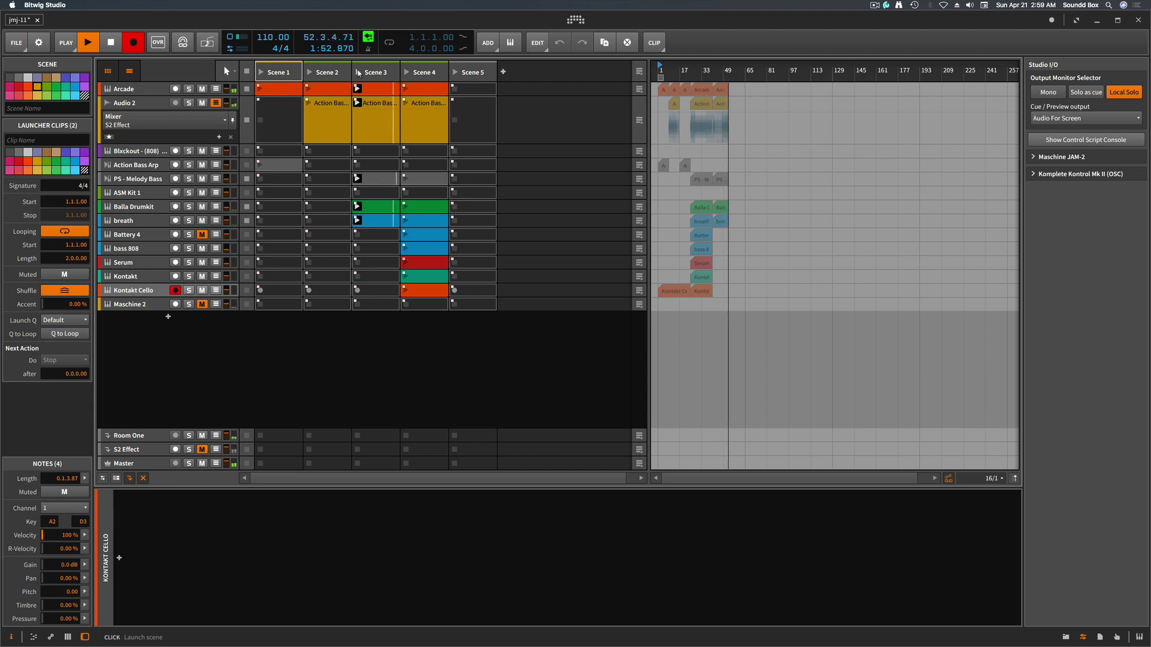
Continue the arranger recording by launching Scenes 1, 2, 4, 2, 4 and 1 in turn, and stop the transport.
left_click(262, 73)
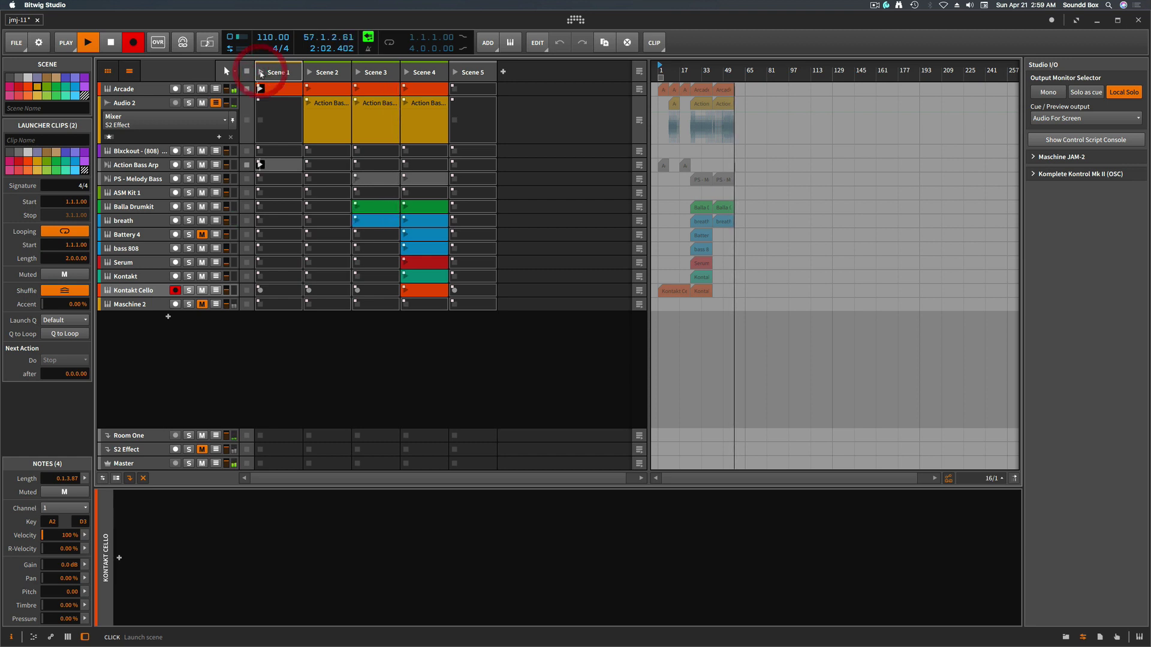
left_click(308, 73)
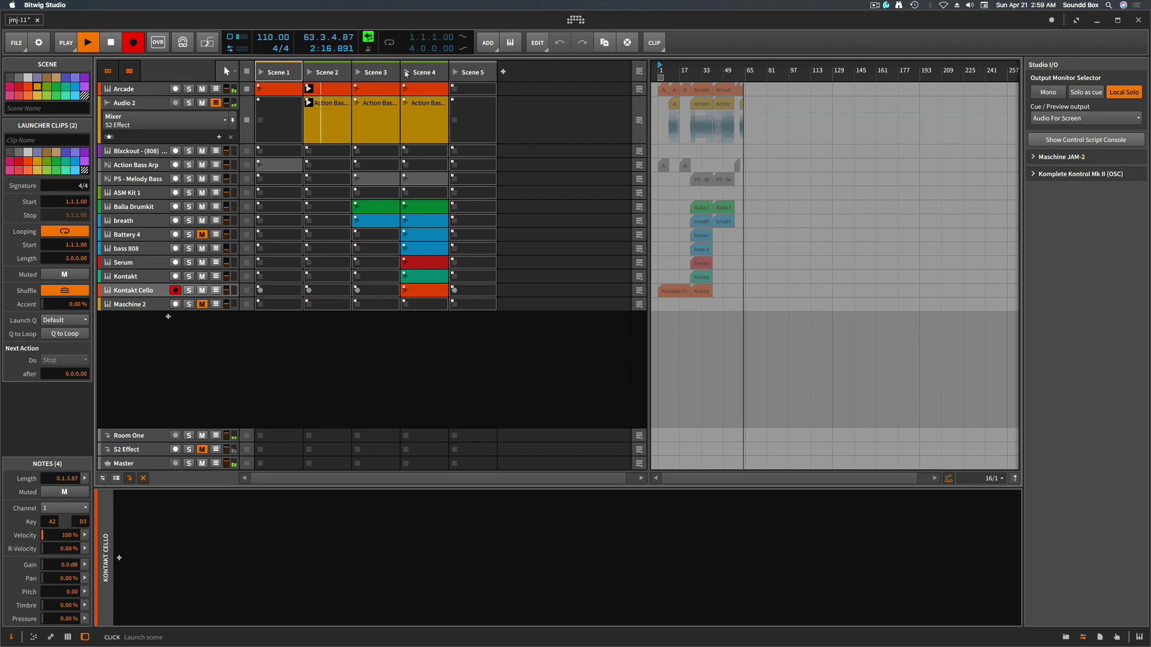
left_click(406, 74)
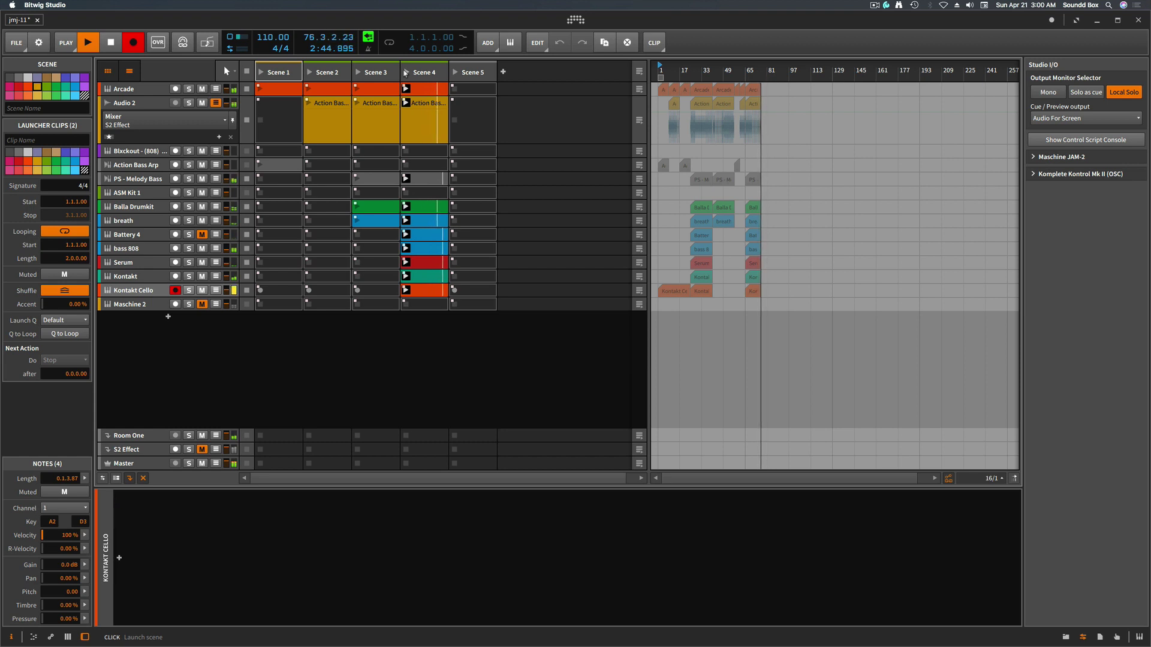
left_click(310, 73)
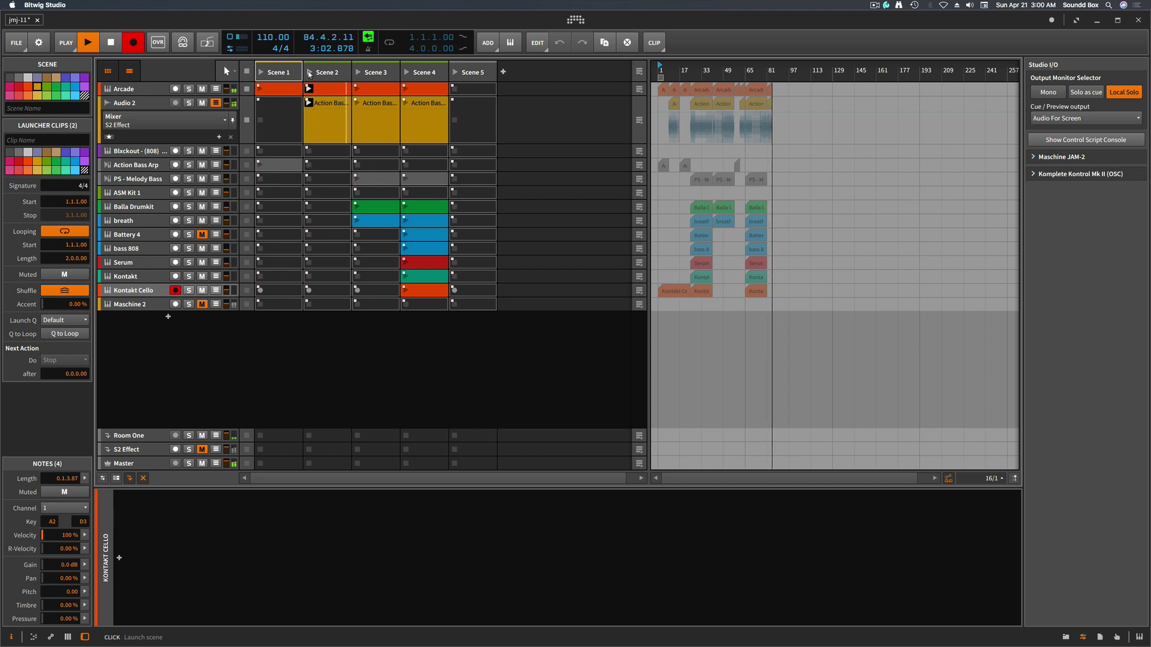
left_click(406, 73)
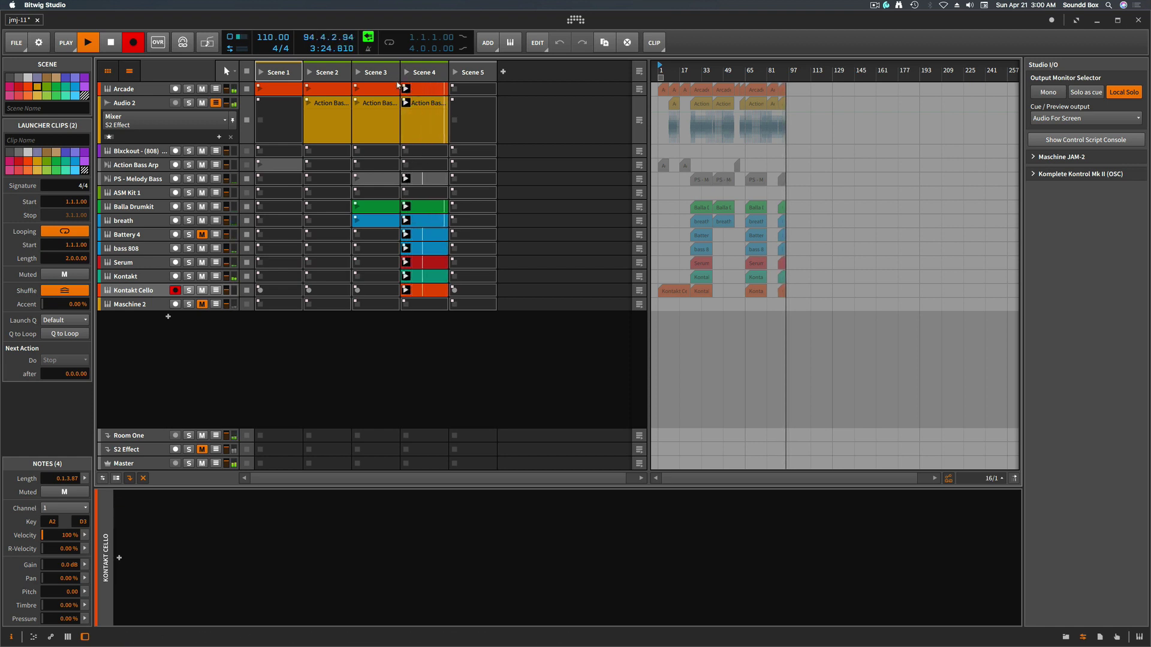
left_click(262, 72)
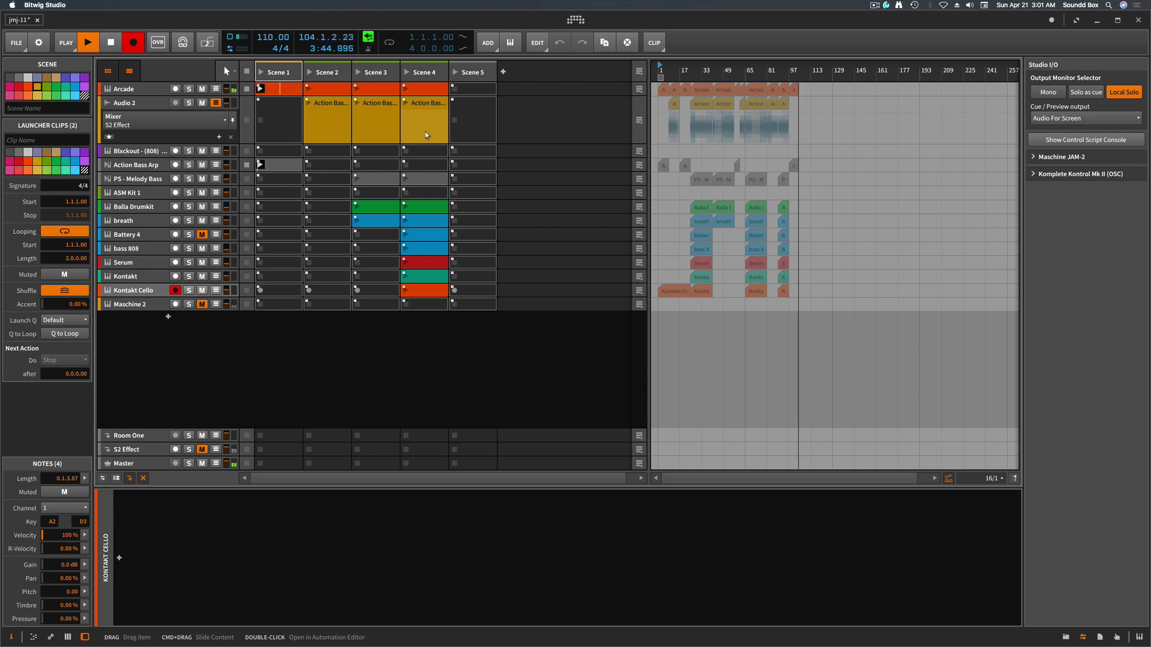
left_click(111, 42)
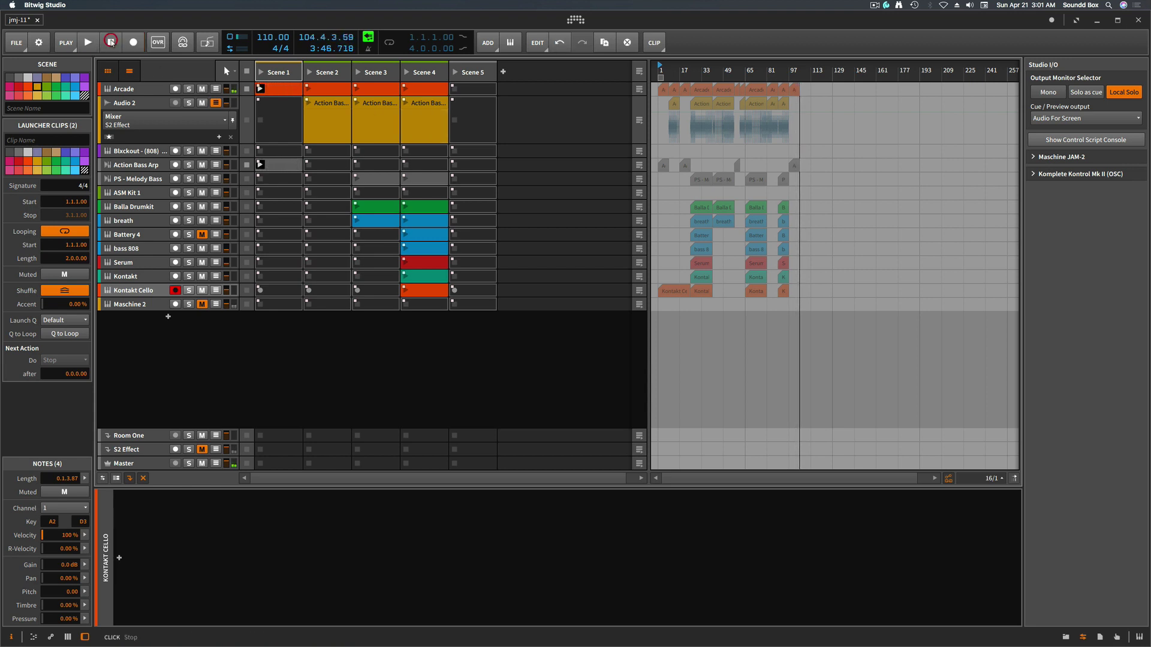
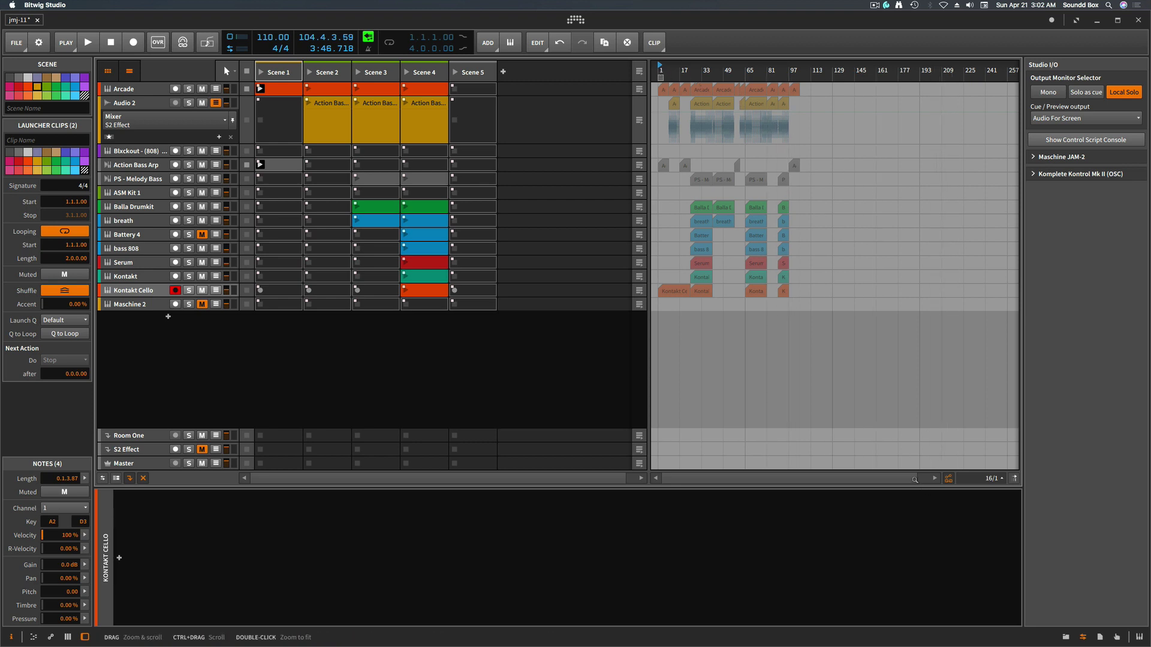
Hide the clip launcher and show the whole recorded arrangement from bar 1 in the arranger timeline.
left_click_drag(914, 479, 760, 479)
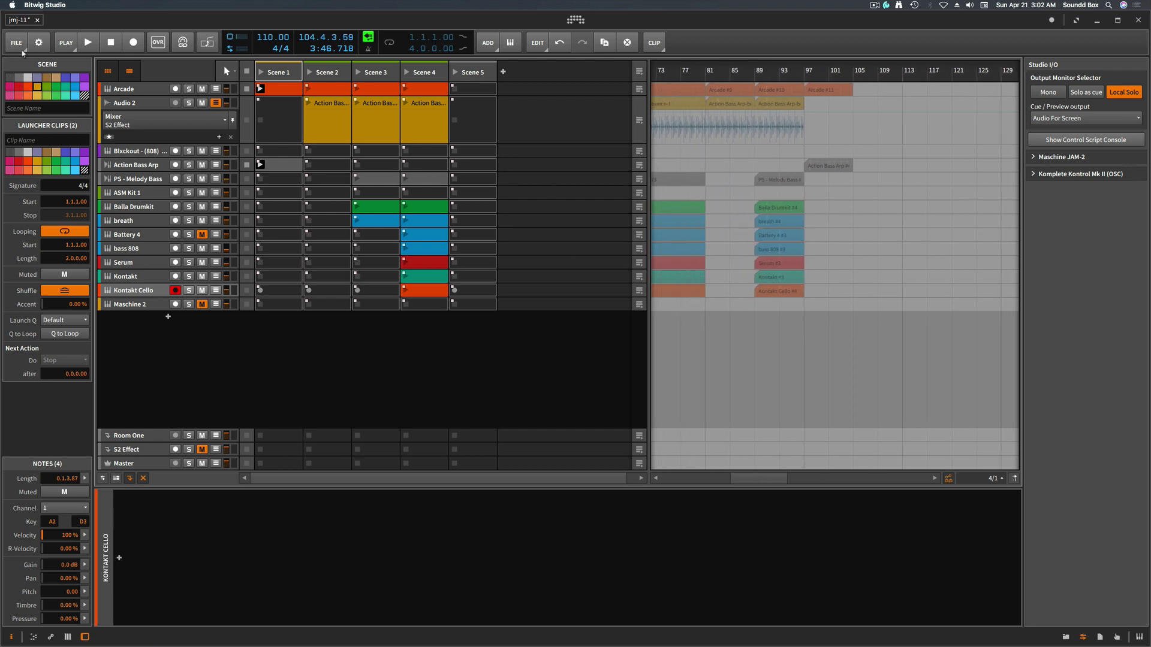
left_click(108, 73)
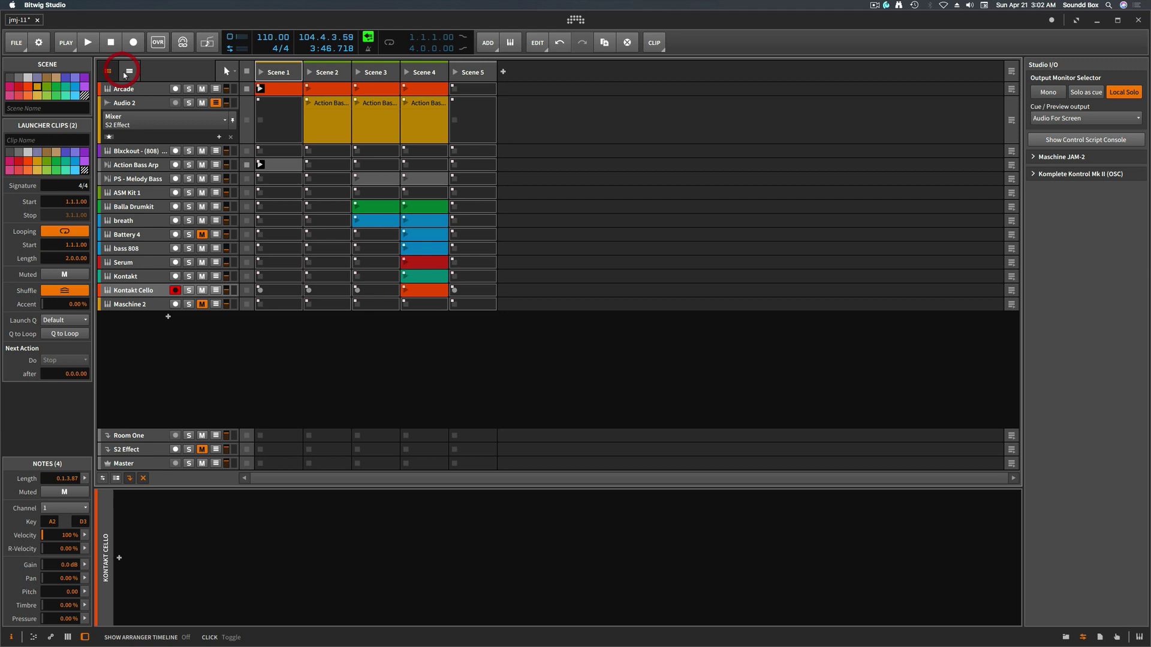
left_click(108, 73)
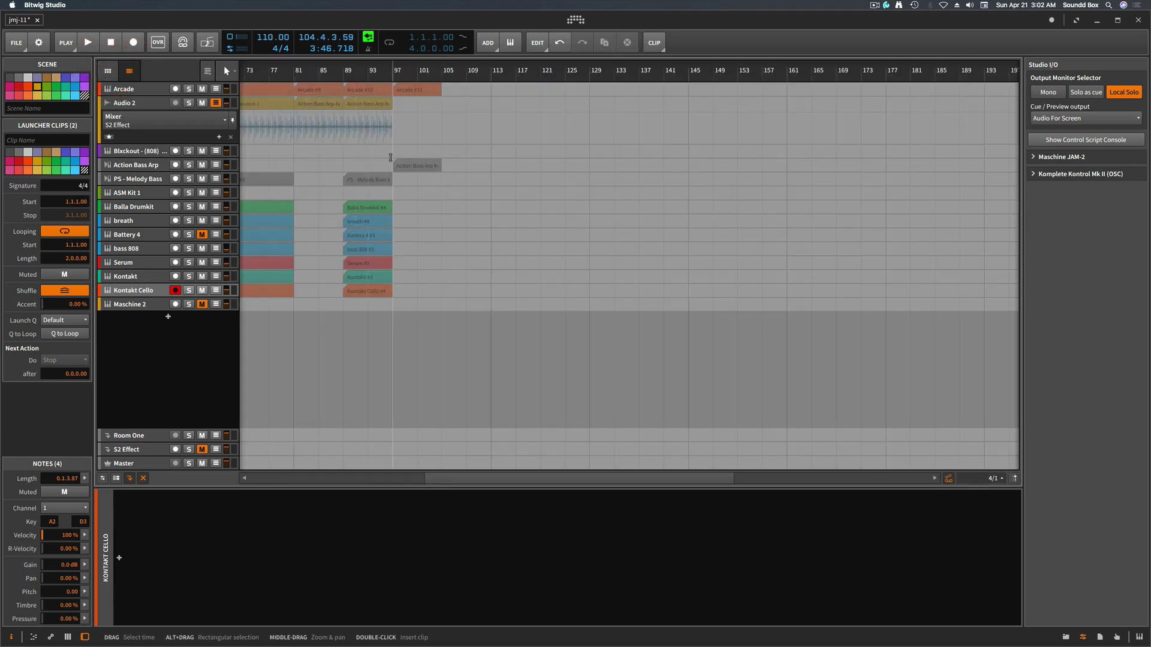
scroll(390, 158, "left", 10)
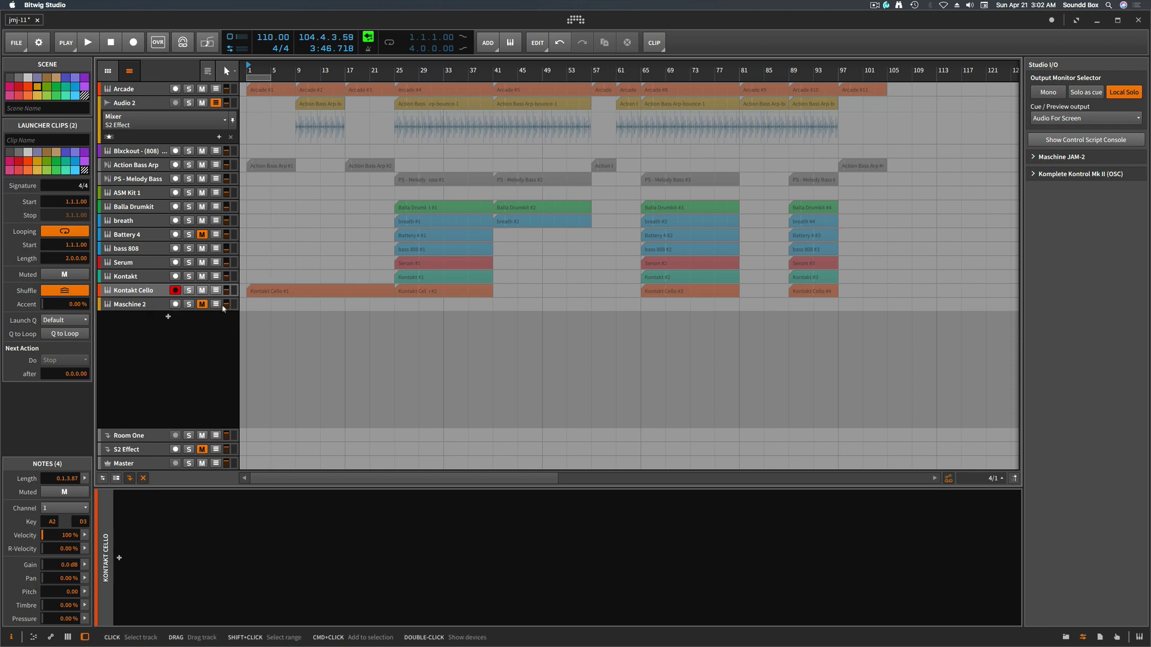
Select the Maschine 2 track, open its plug-in window and place it over the arranger.
left_click(148, 305)
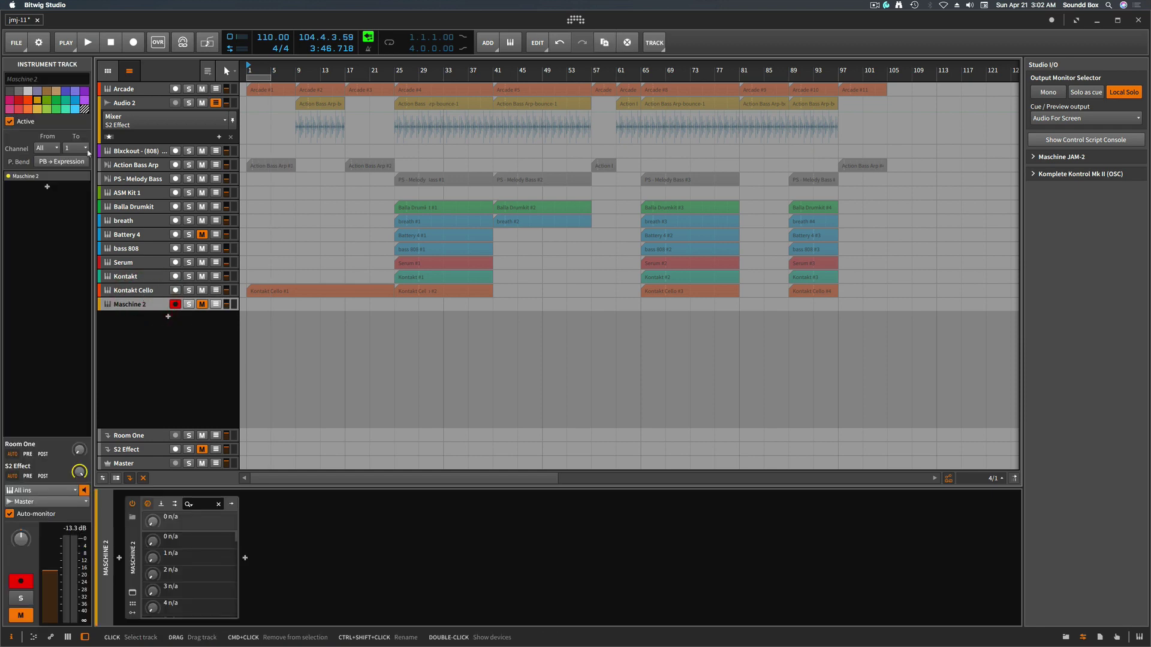
mouse_move(43, 178)
left_click(85, 177)
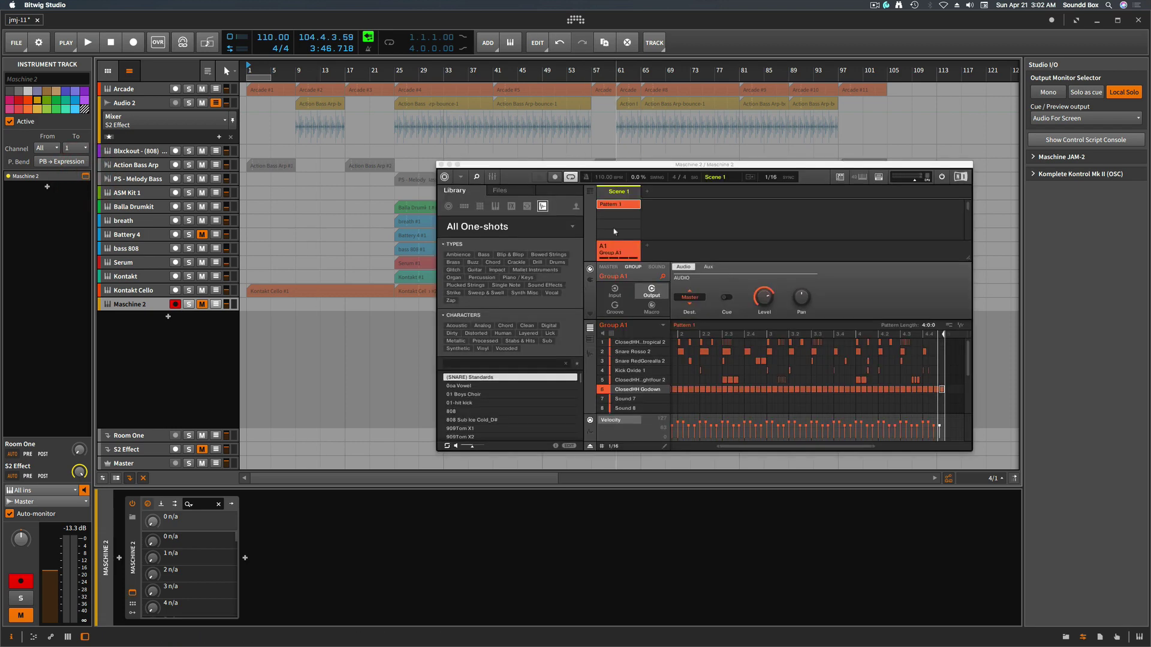
left_click_drag(753, 164, 873, 139)
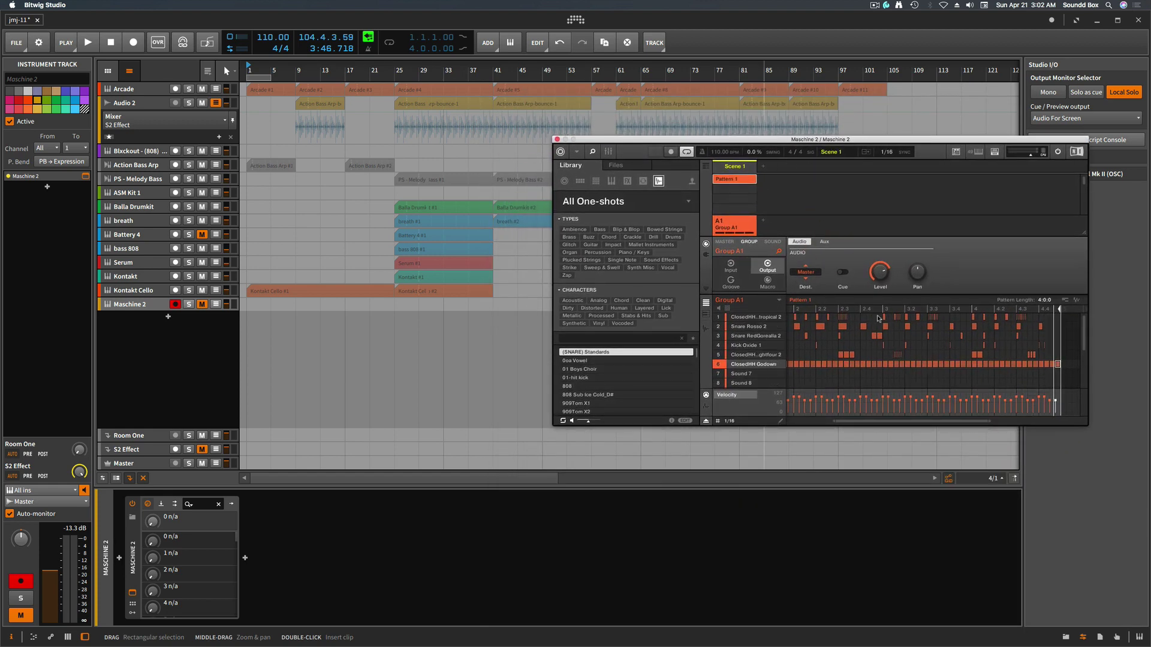
left_click_drag(927, 139, 854, 129)
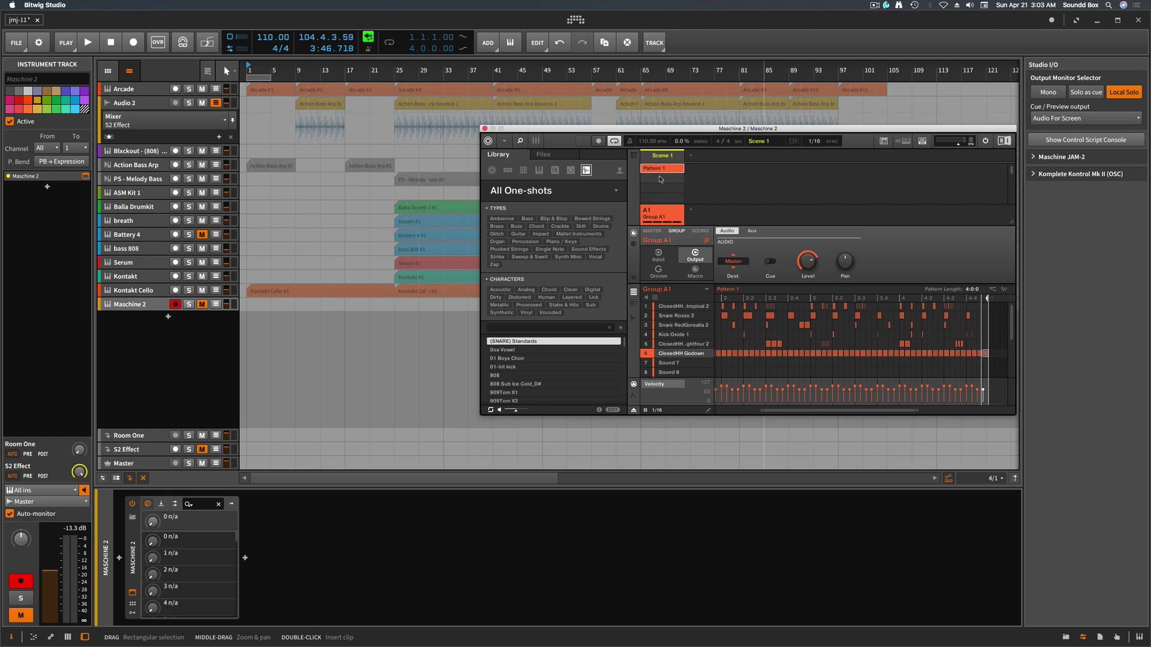
left_click_drag(671, 128, 588, 177)
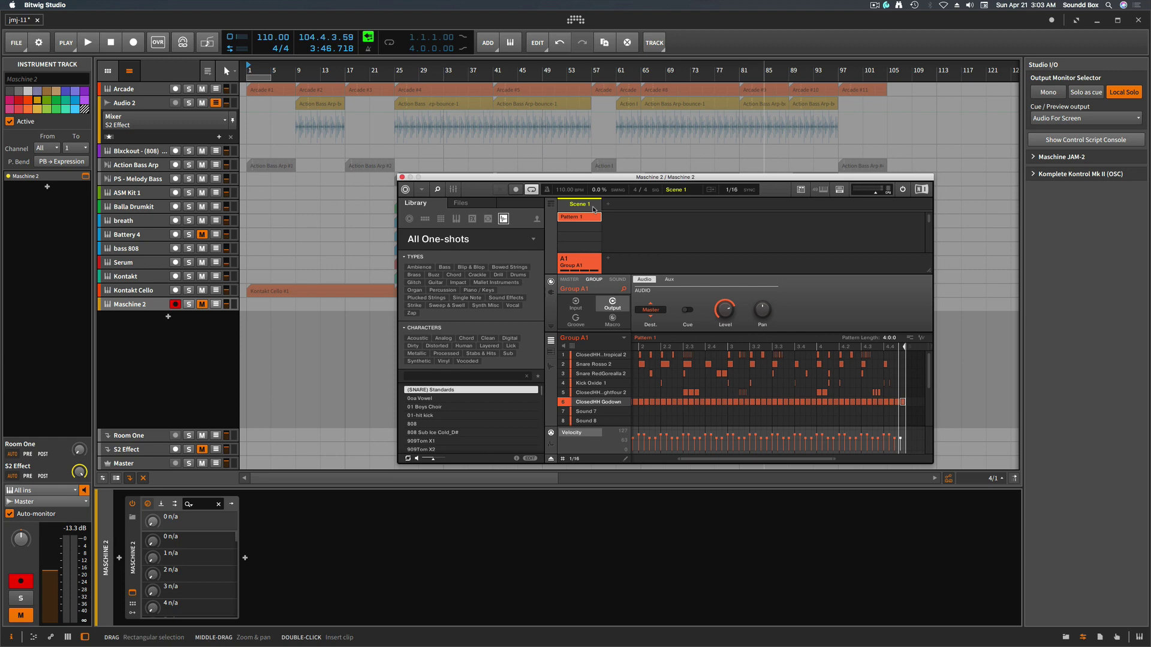
Switch Maschine from the pattern grid to its song arrangement and shift Scene 1 to start at bar 9.
key("Tab")
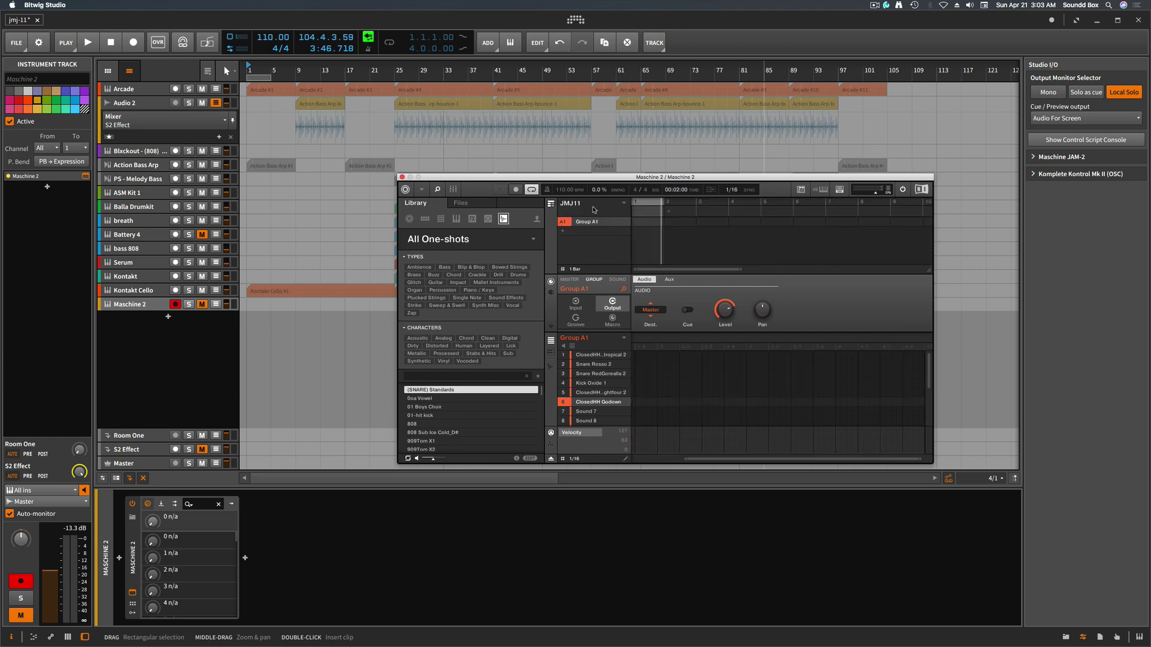
key("super+z")
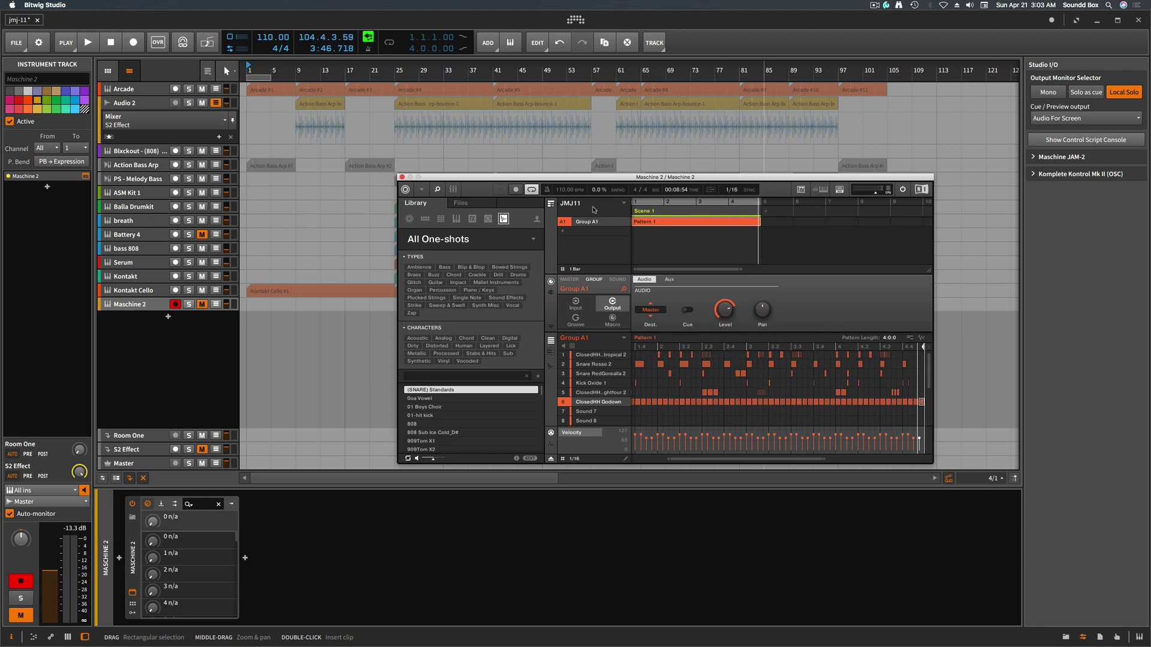
key("super+z")
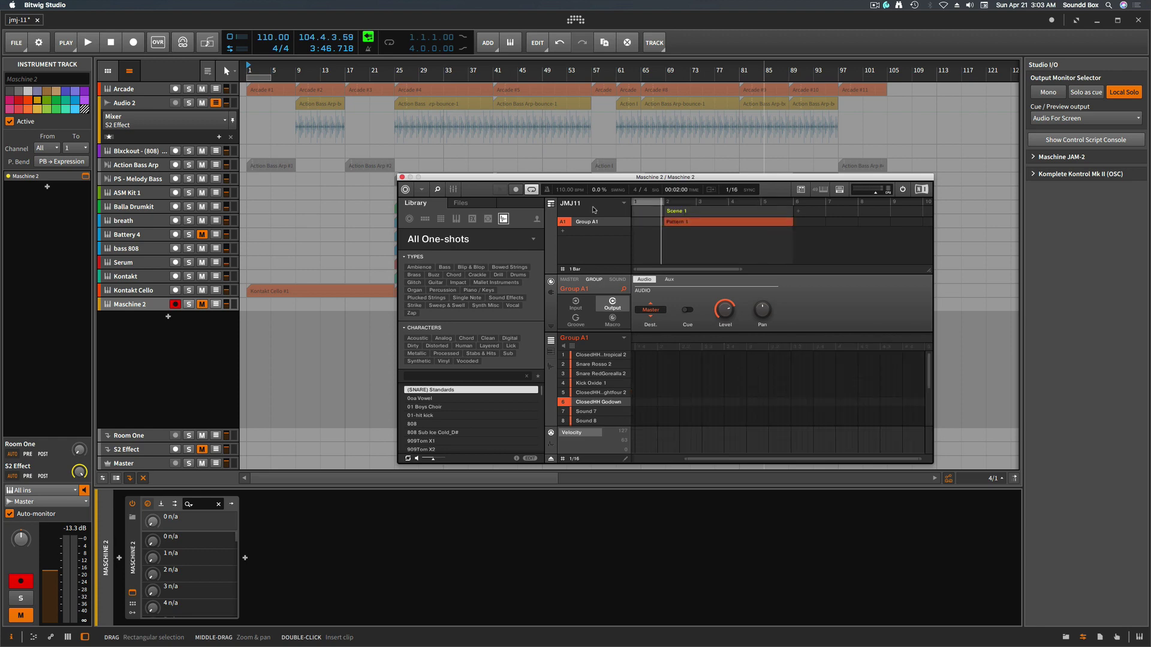
key("super+z")
key("super+z")
key("super+z")
key("super+z")
key("super+z")
key("super+z")
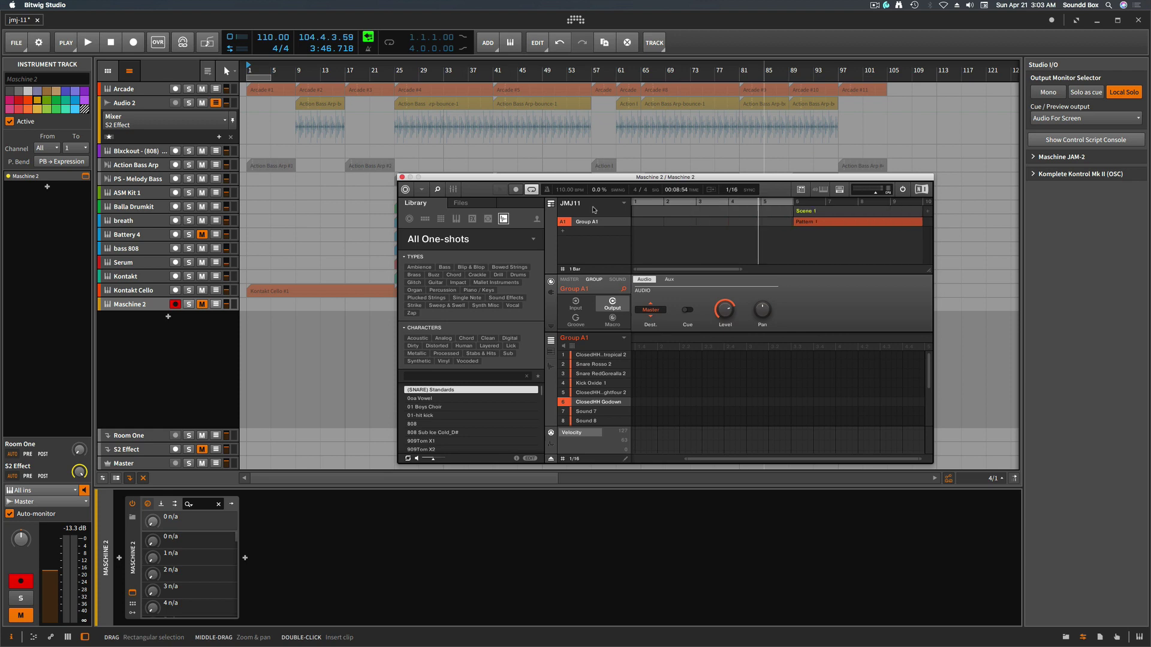
key("super+z")
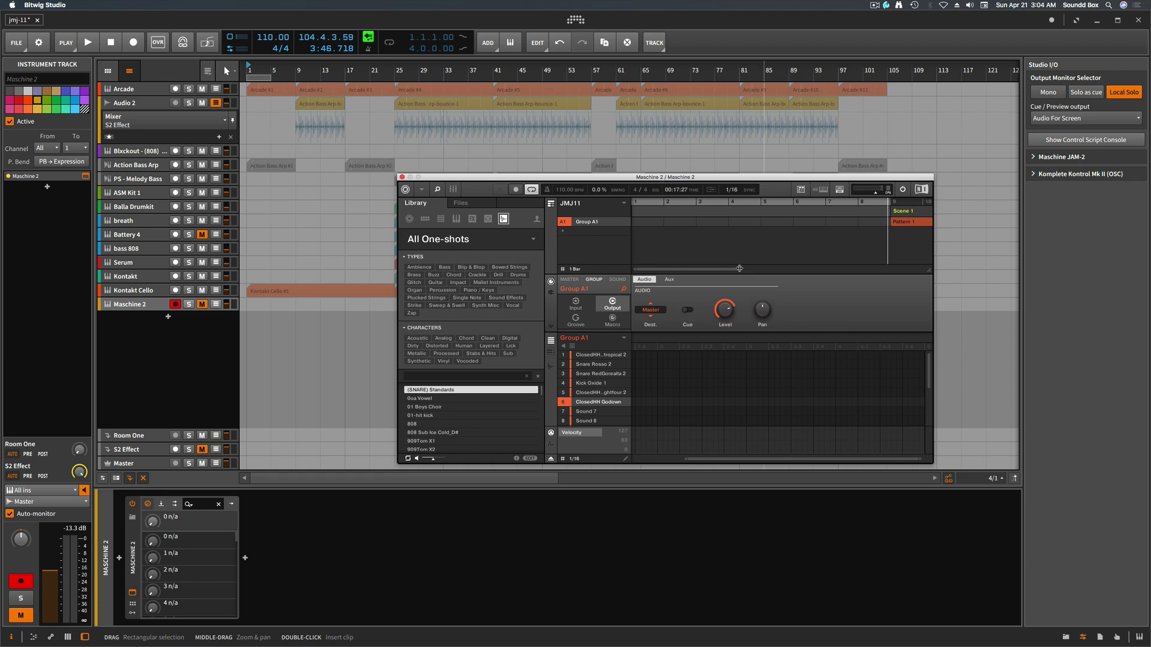
left_click_drag(742, 269, 917, 271)
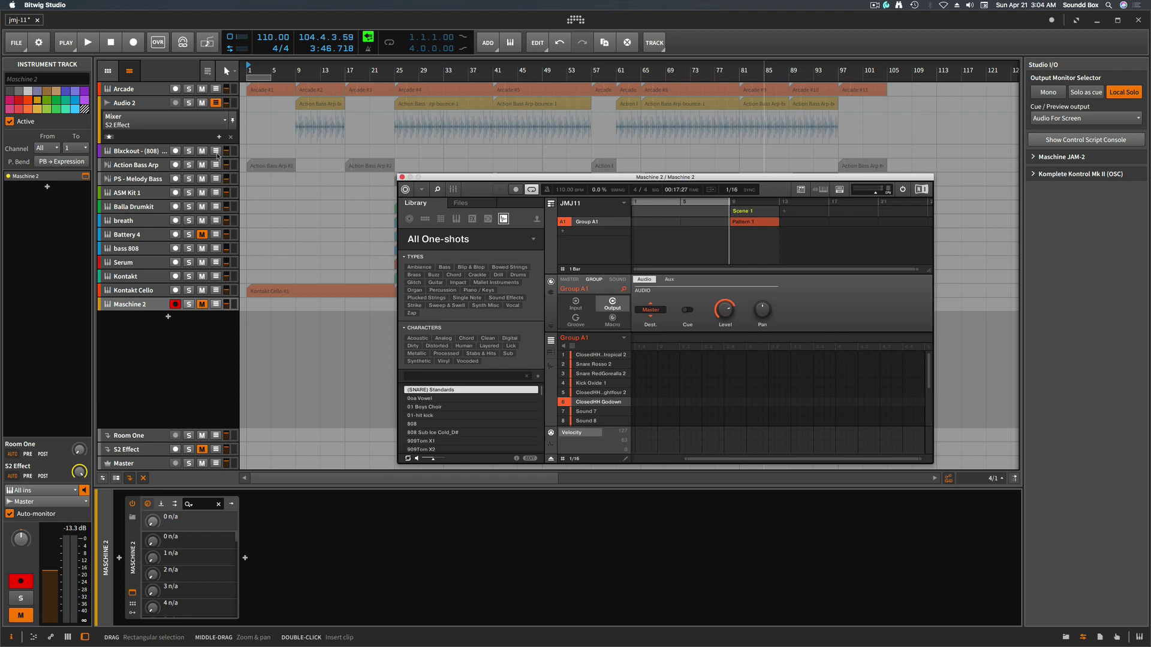
Move the Maschine window lower, return all tracks to arranger playback, save the project and briefly play the arrangement from bar 1.
left_click_drag(482, 178, 518, 299)
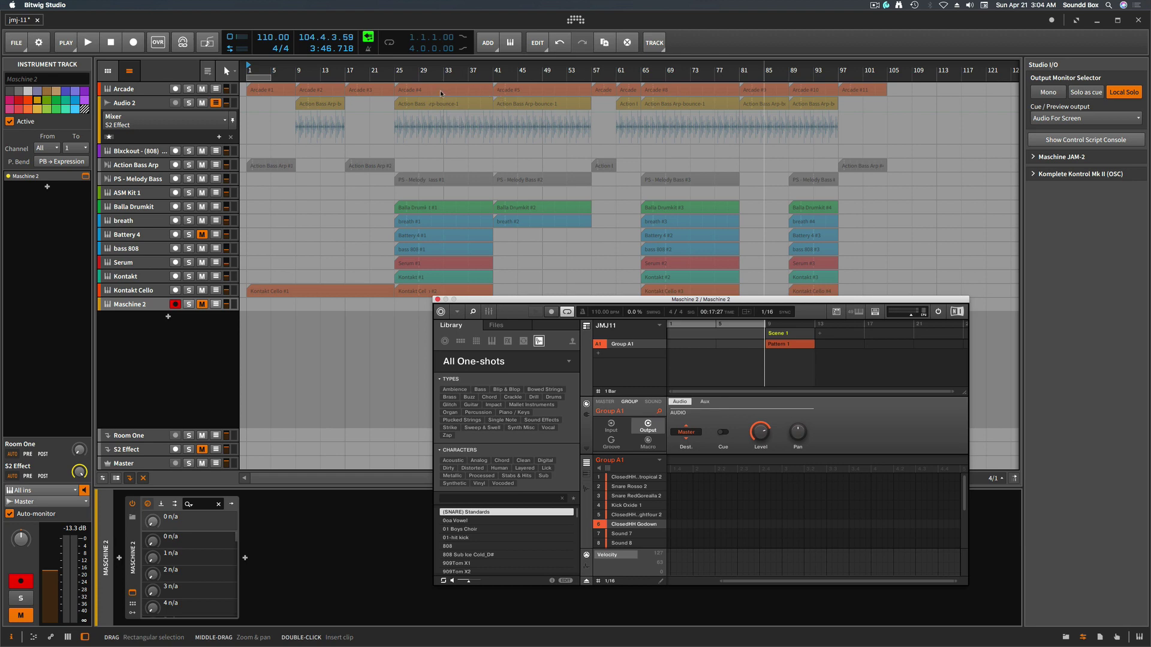
left_click(210, 72)
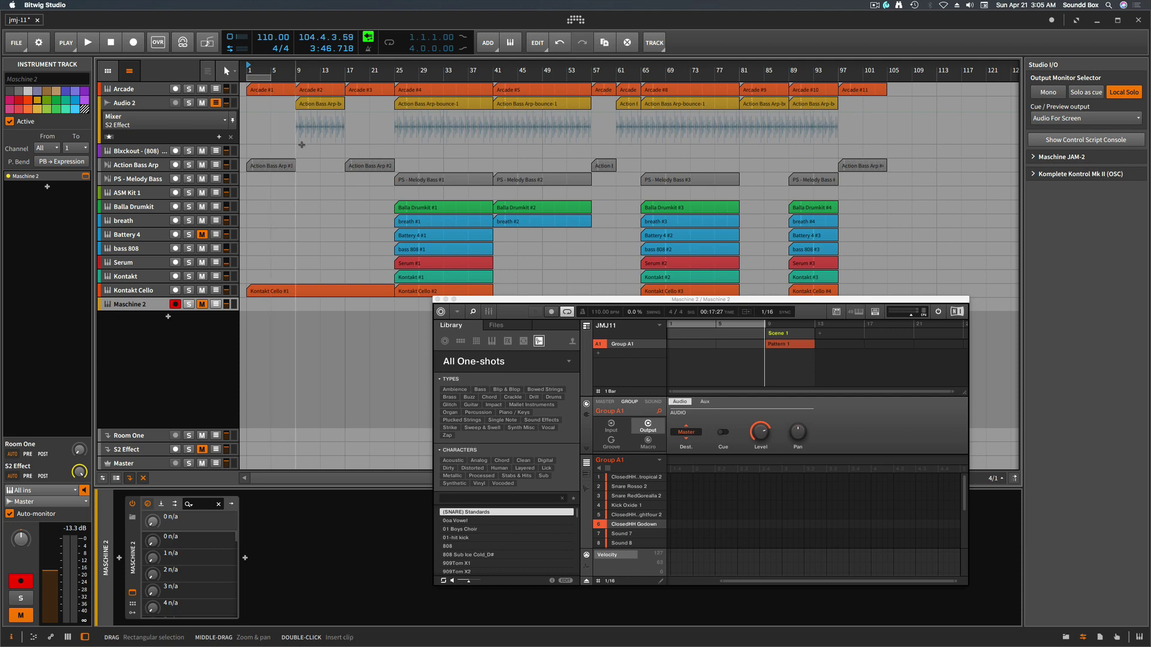
key("super+s")
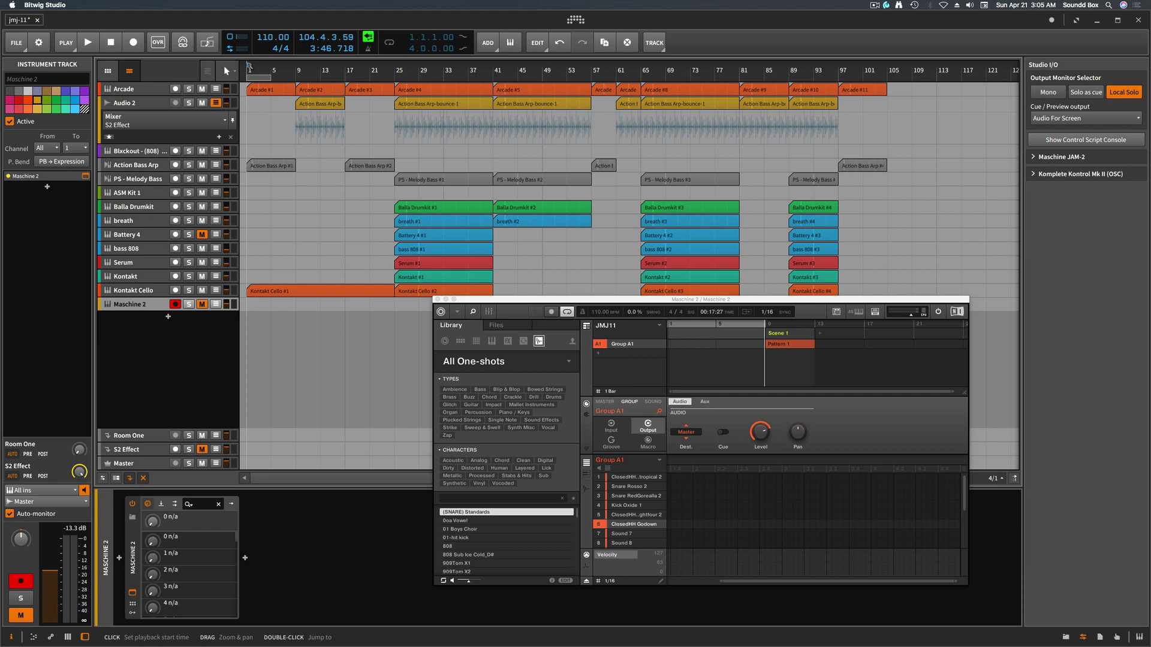
key("space")
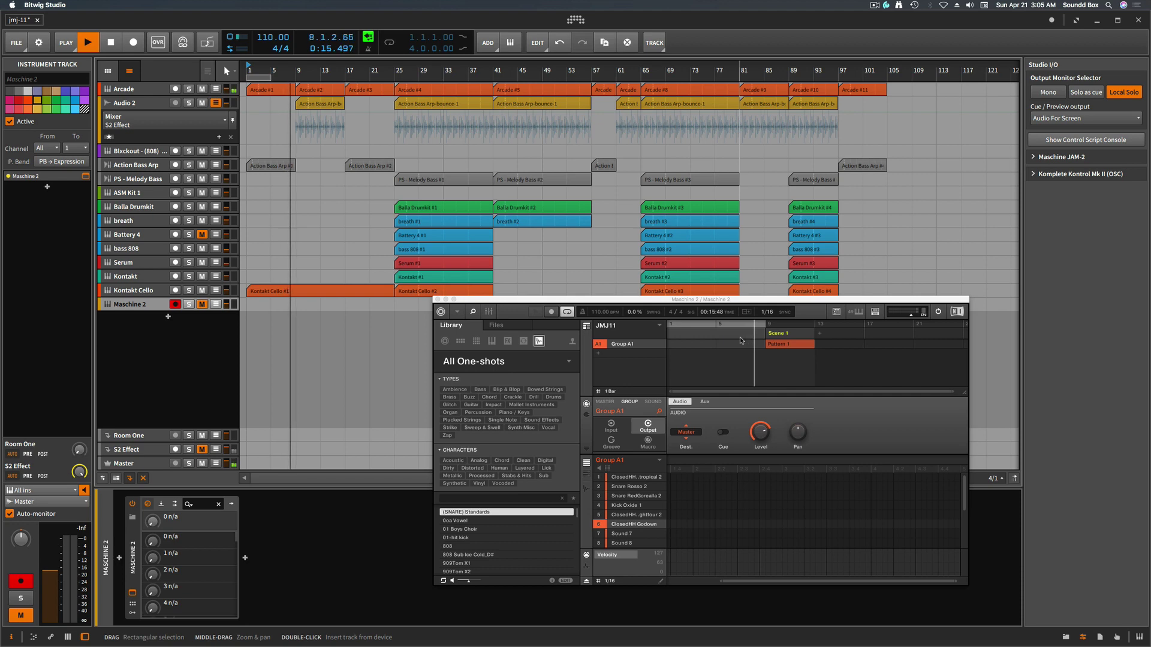
key("space")
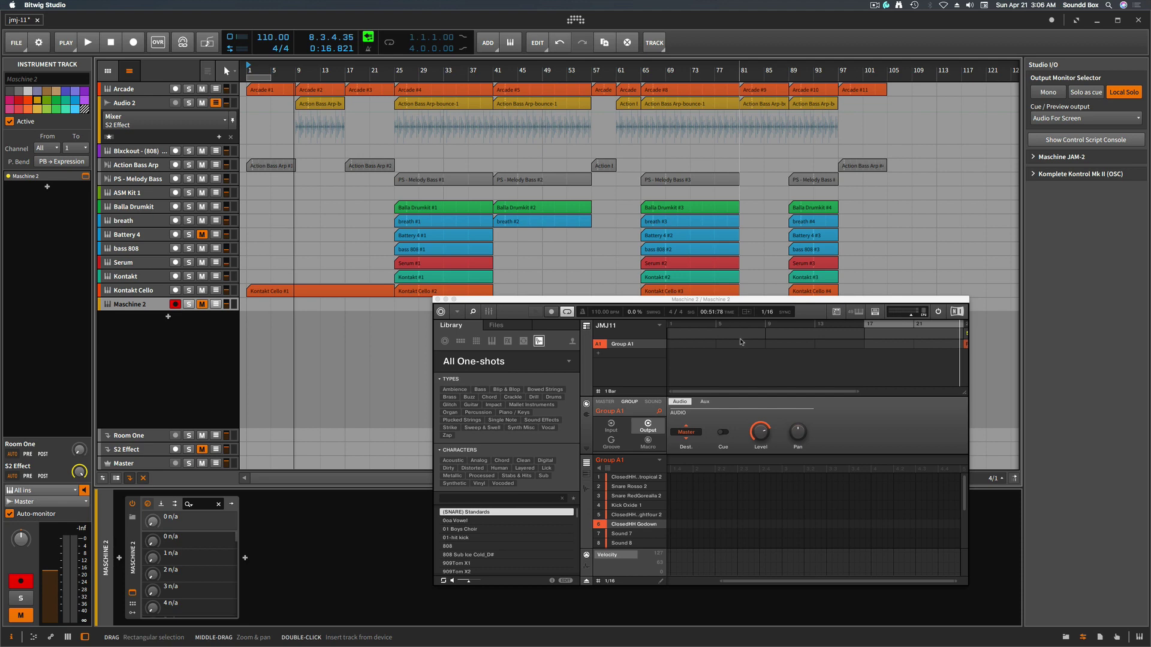
Shift Scene 1 in Maschine's song arrangement to start at bar 25 and play the Bitwig arrangement from bar 21.
mouse_move(729, 392)
left_mouse_down()
mouse_move(763, 391)
mouse_move(719, 393)
left_mouse_up()
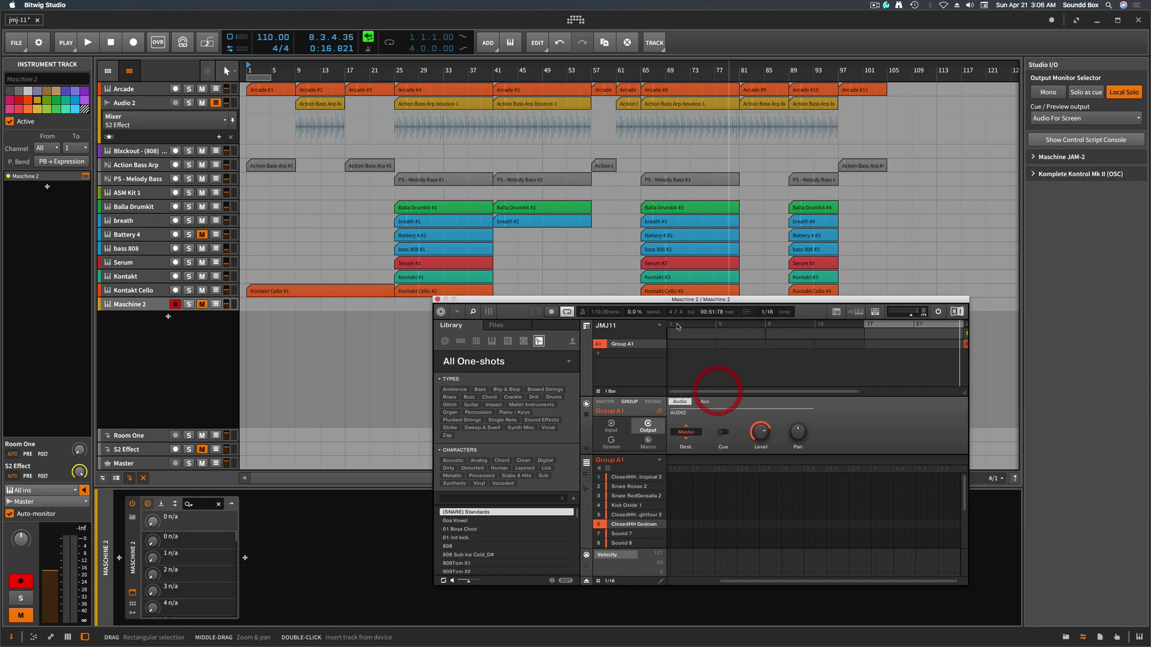
left_click_drag(699, 334, 879, 335)
mouse_move(755, 393)
left_mouse_down()
mouse_move(814, 392)
mouse_move(768, 393)
left_mouse_up()
left_click_drag(869, 392, 958, 393)
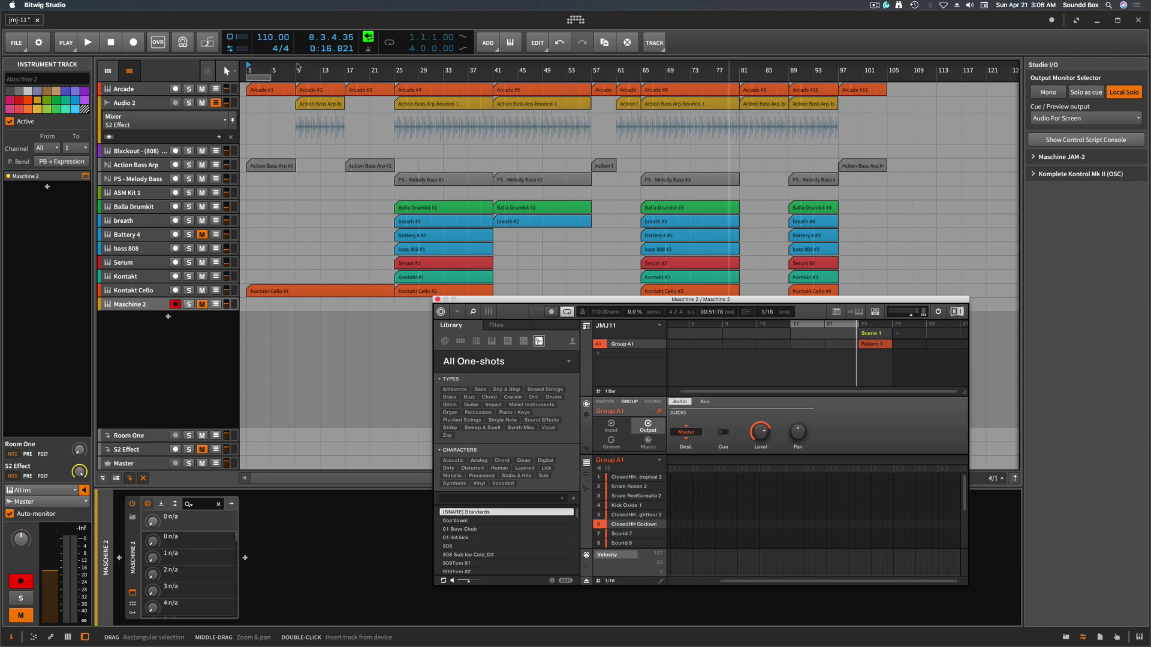
left_click(371, 74)
key("space")
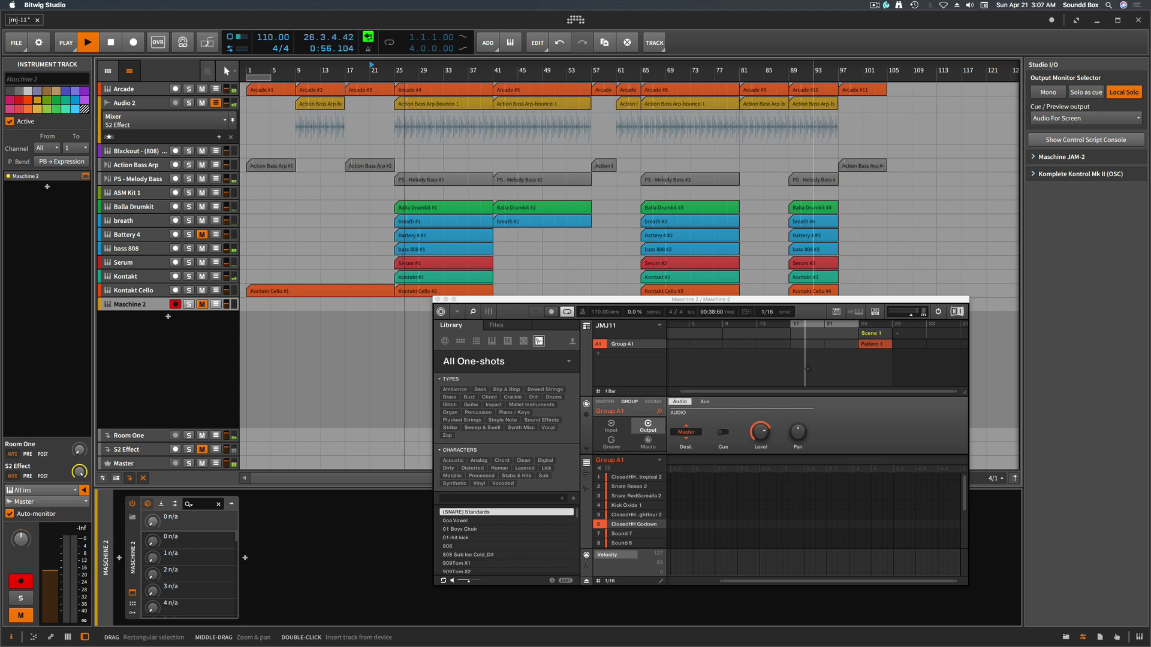
key("space")
Add a new scene at bar 17 in Maschine's song arrangement and remove its Group A1 pattern.
left_click(807, 370)
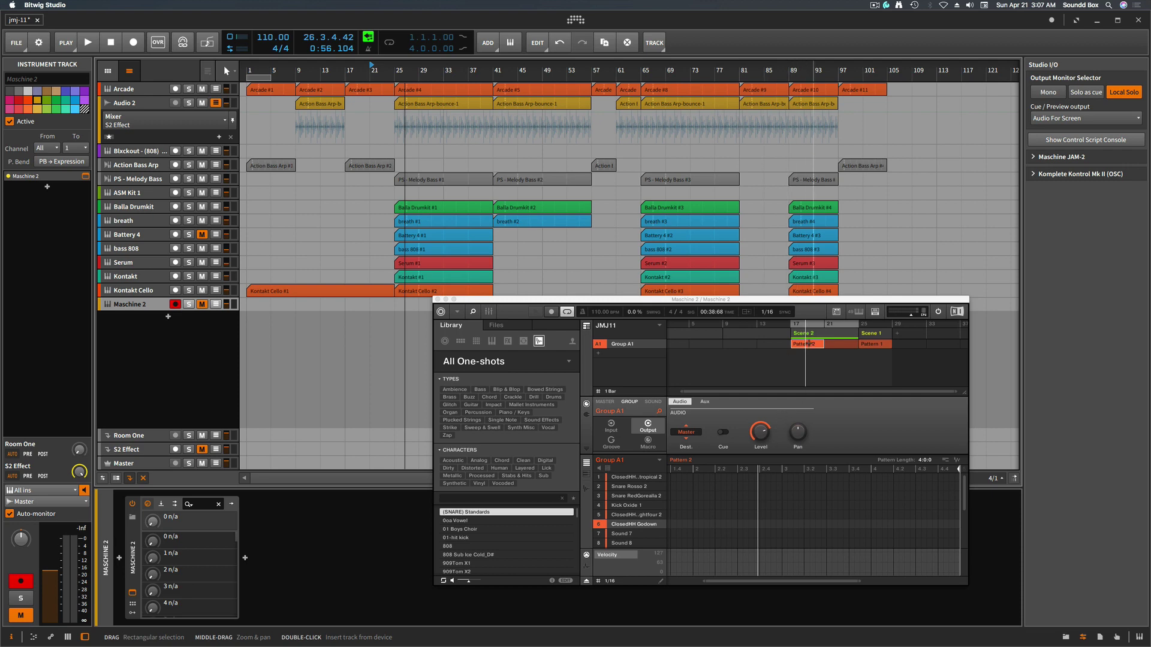
right_click(809, 345)
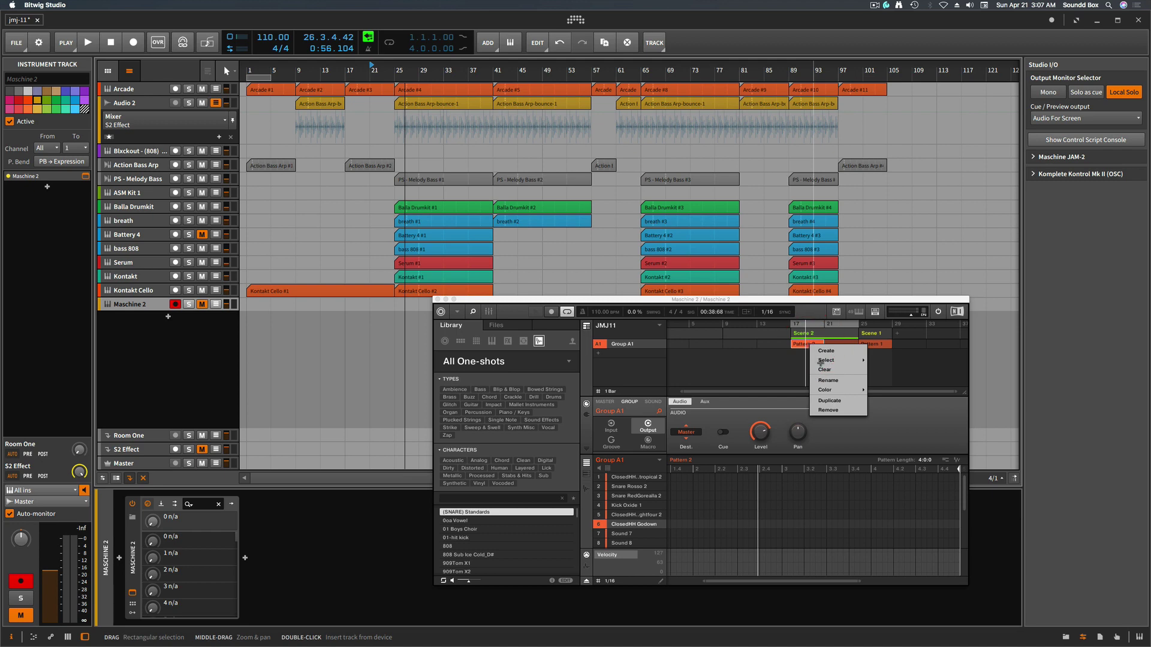
left_click(831, 410)
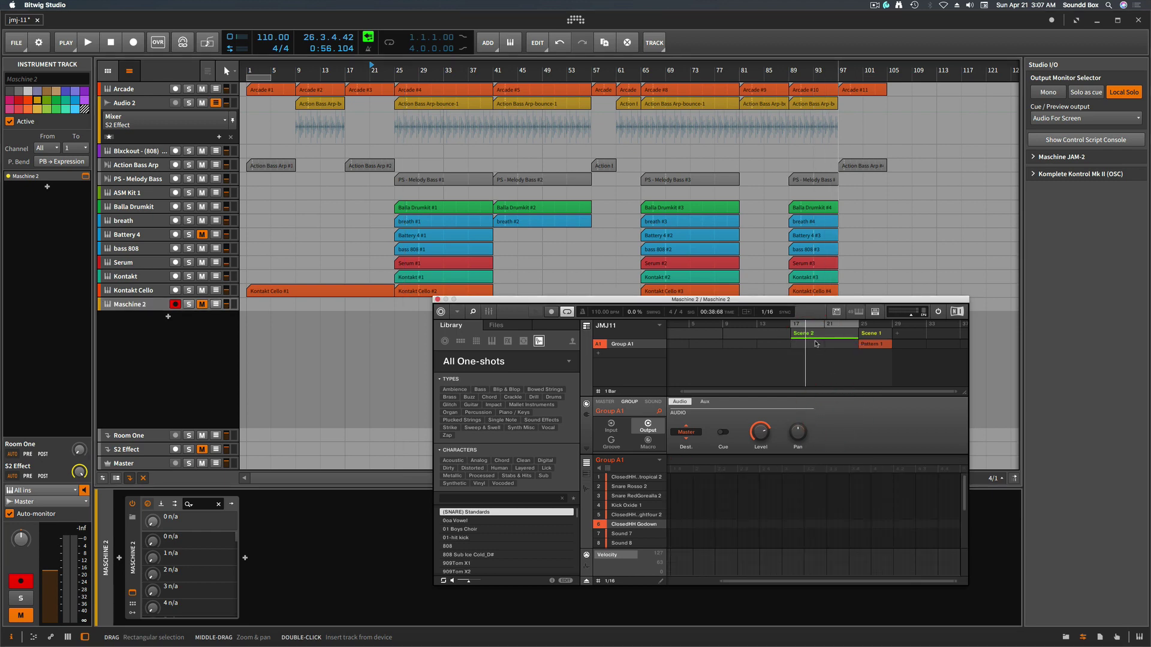
Turn off Maschine's loop and unmute the Maschine 2 track while playing the arrangement from bar 21.
left_click(567, 313)
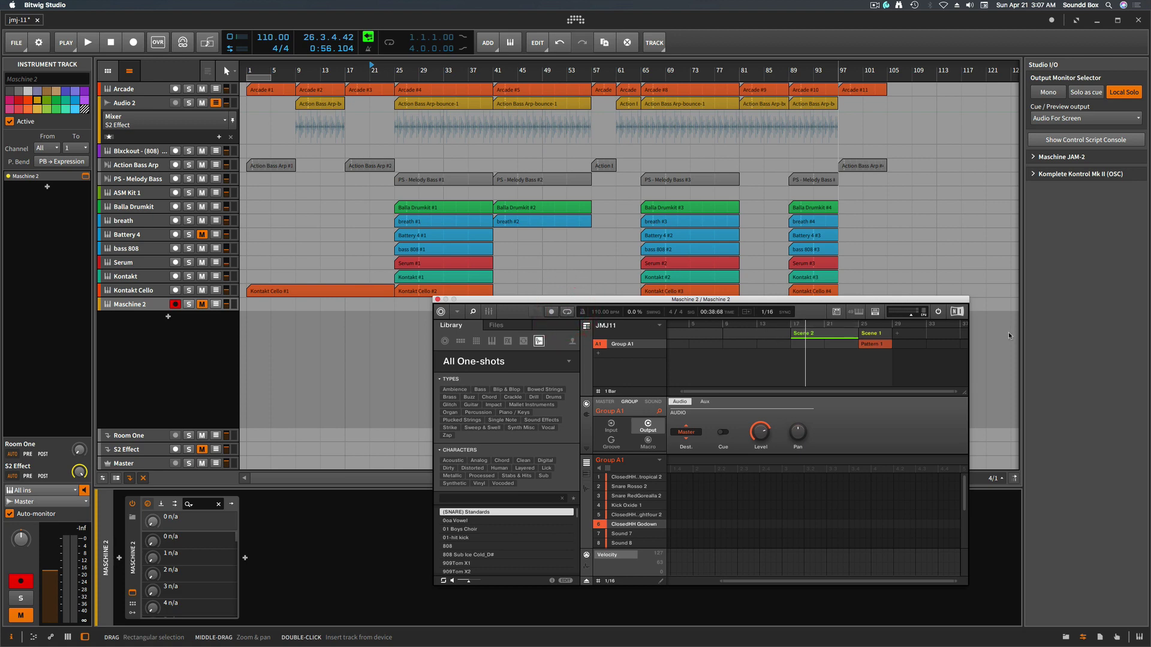
key("space")
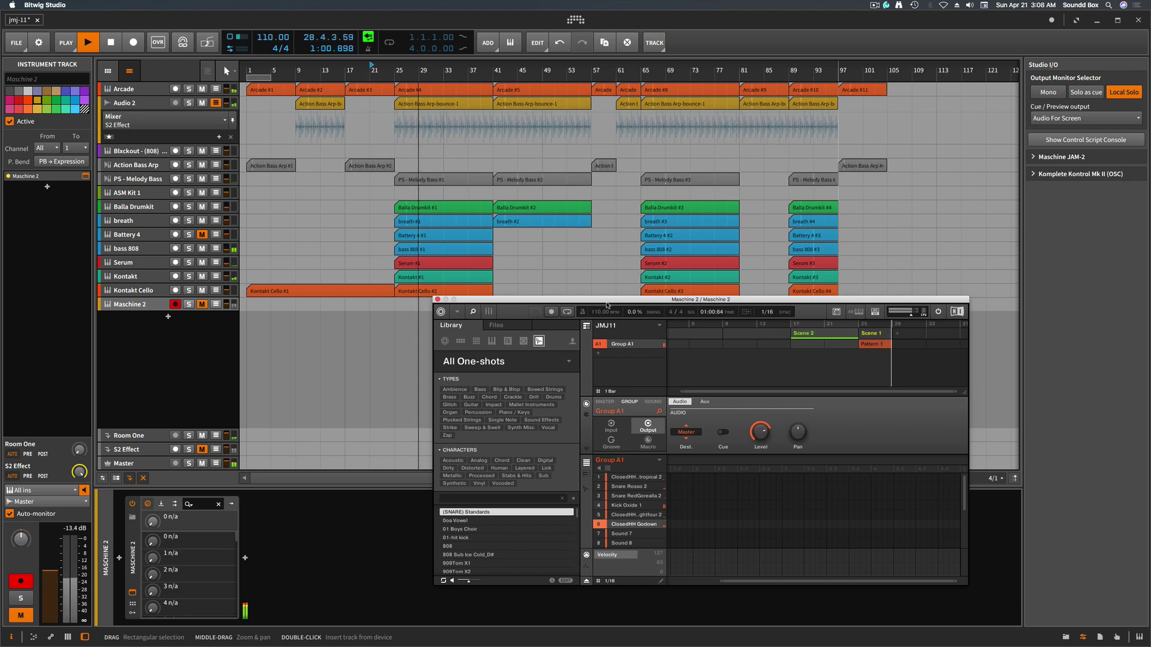
left_click_drag(731, 300, 649, 289)
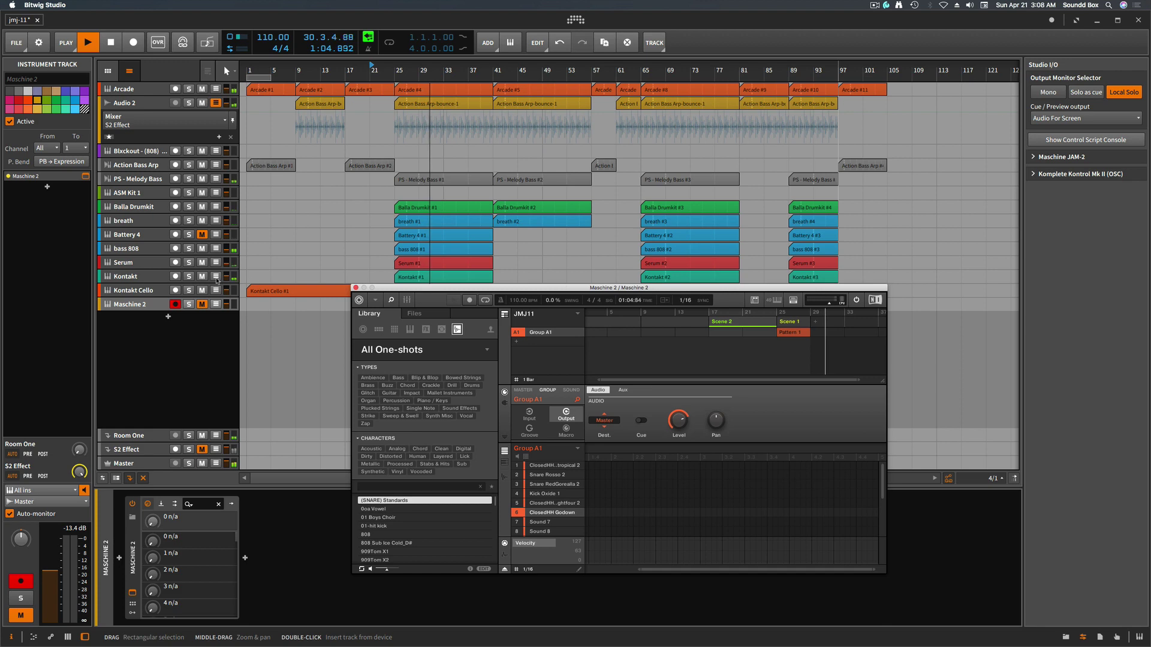
left_click(202, 304)
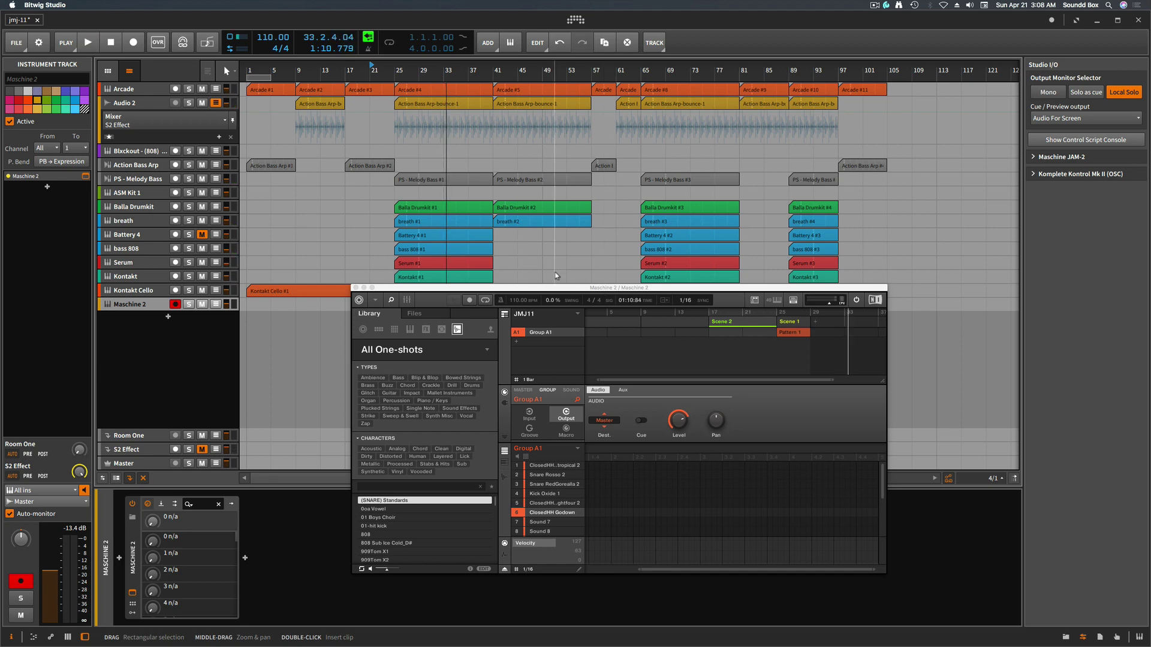
left_click_drag(547, 292, 516, 309)
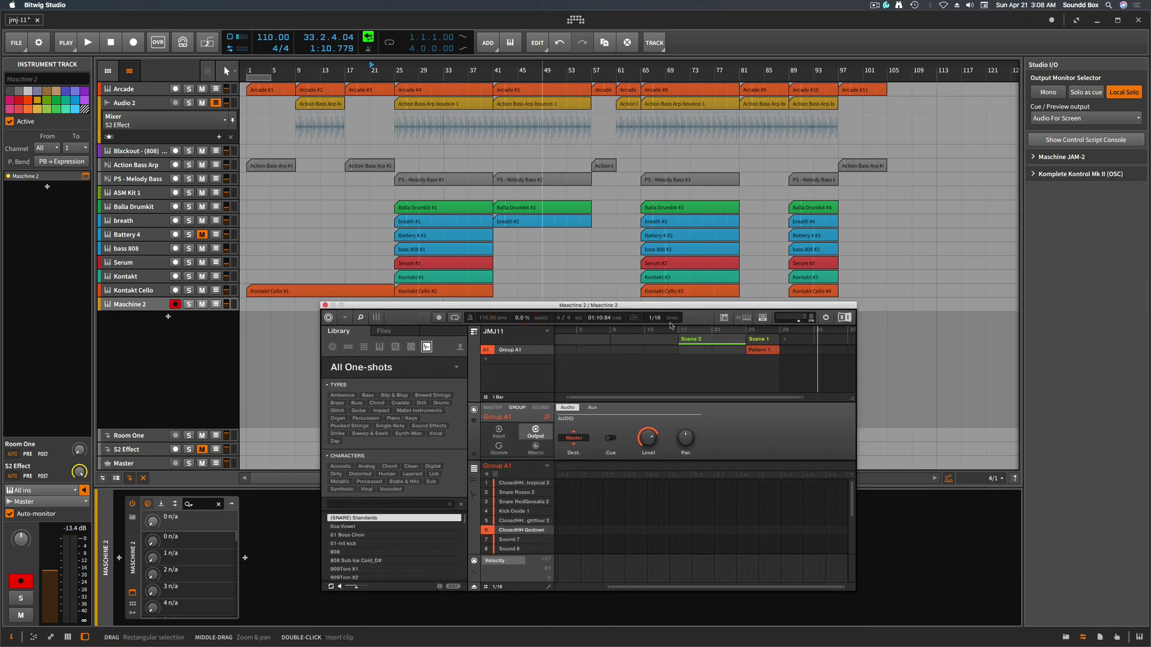
Extend Scene 1's pattern to 8 bars and duplicate the scene directly after it.
left_click(759, 340)
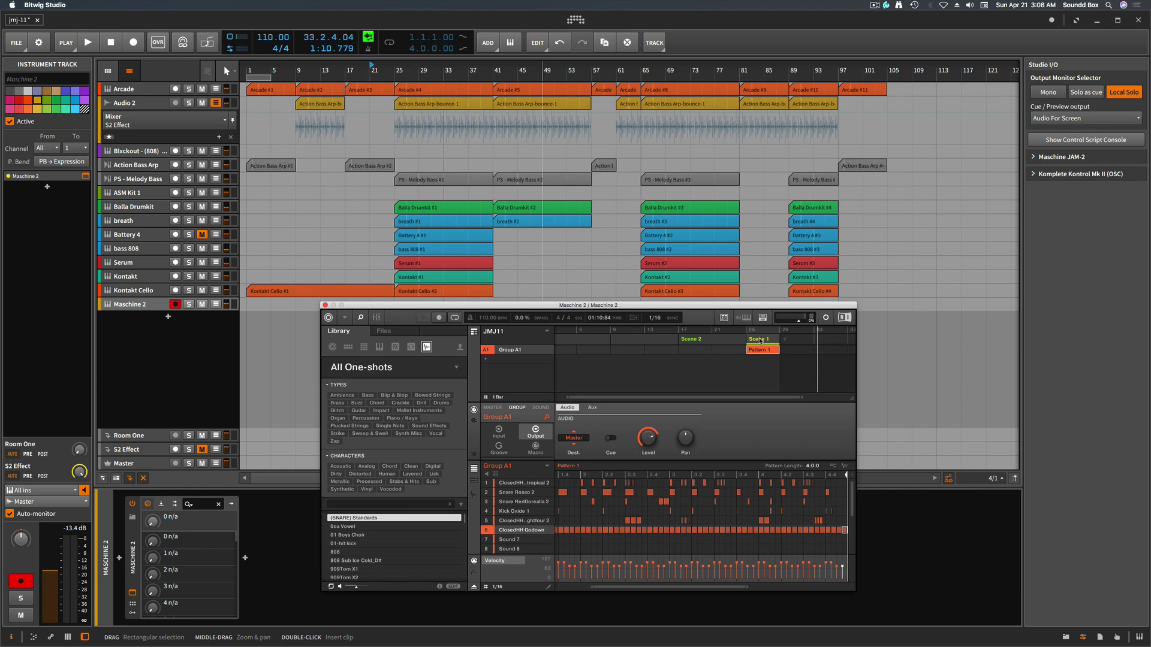
key("super+z")
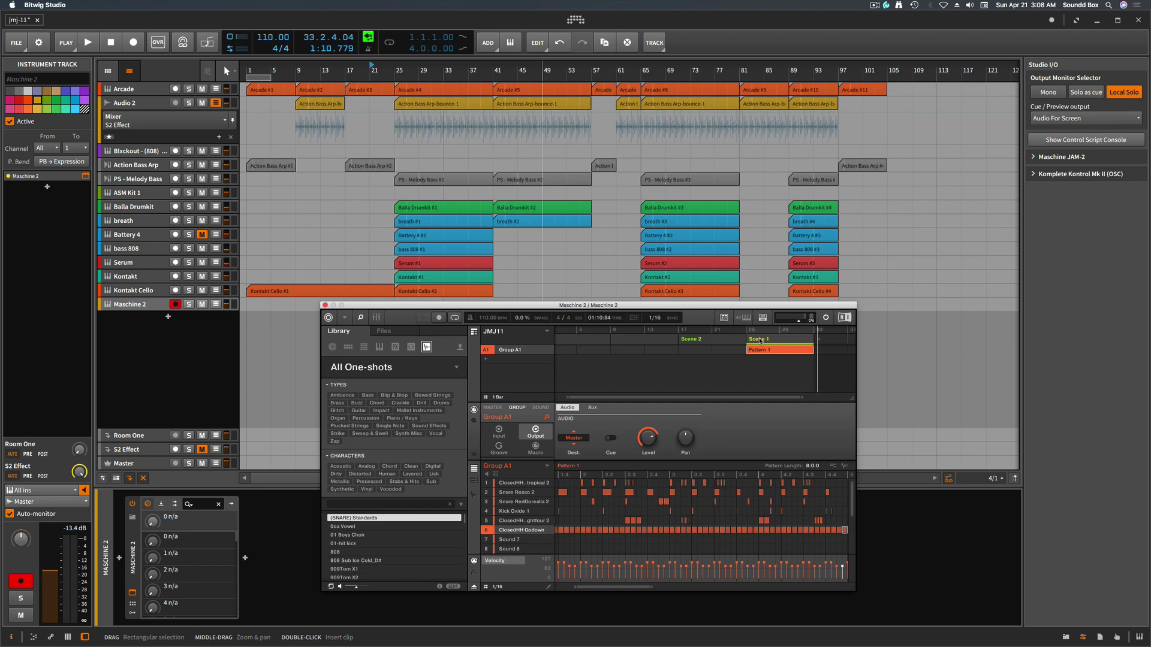
key("super+d")
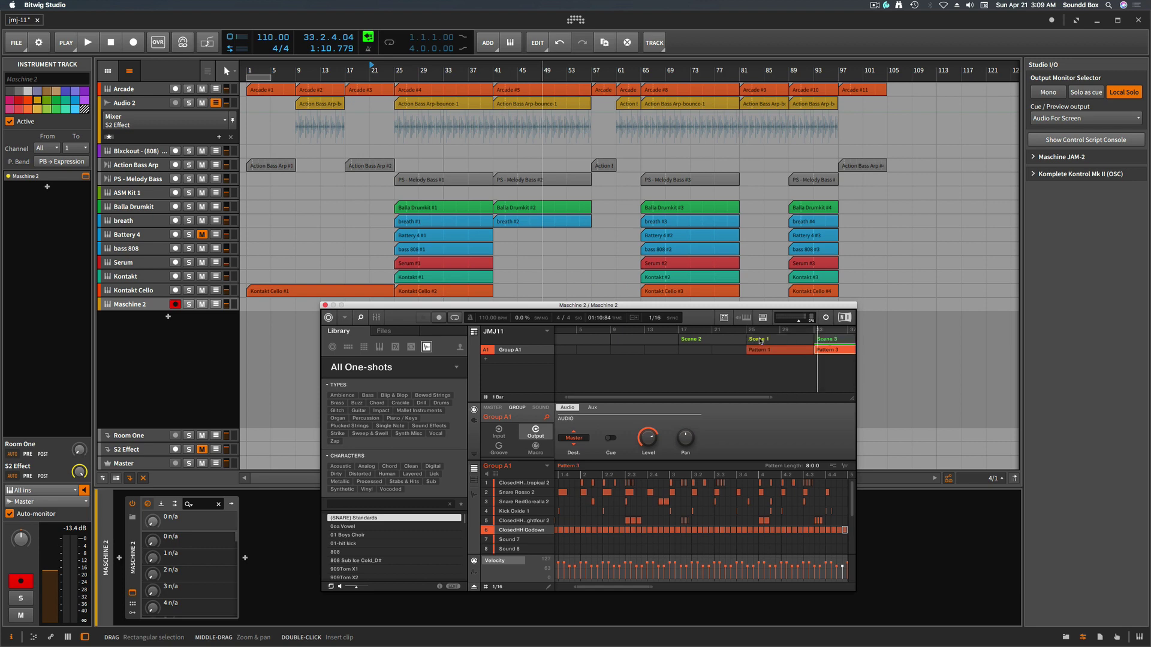
Play the arrangement from bar 21, then paste a copy of the 8-bar scene at bar 45 in Maschine.
key("space")
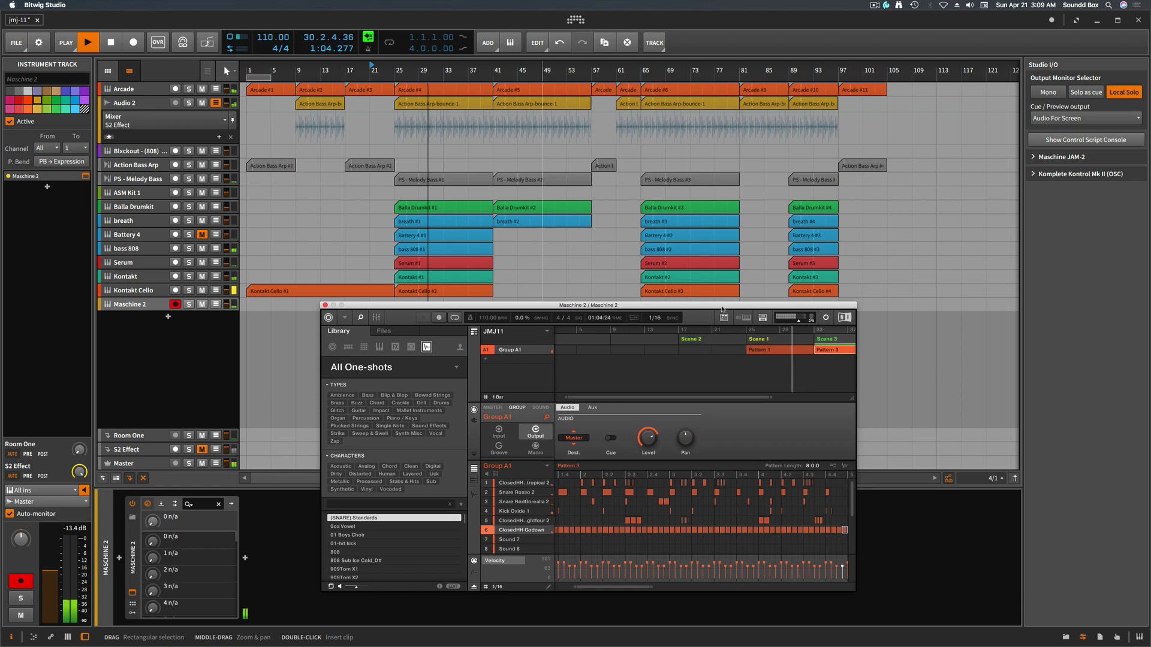
left_click_drag(723, 308, 765, 292)
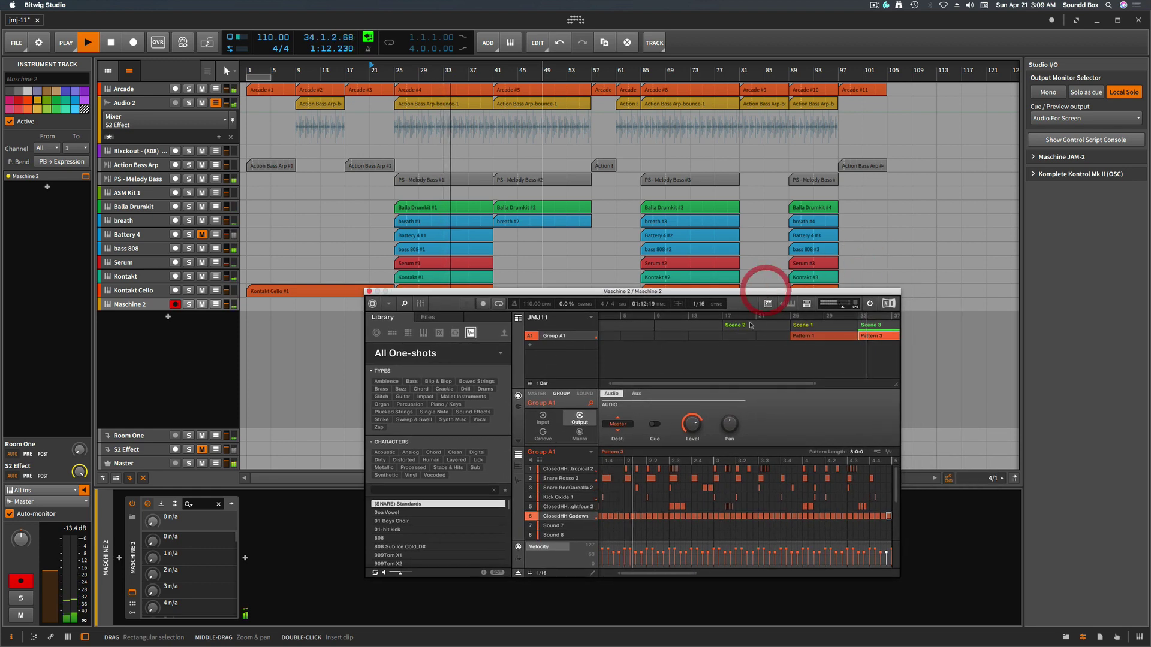
left_click_drag(786, 384, 814, 384)
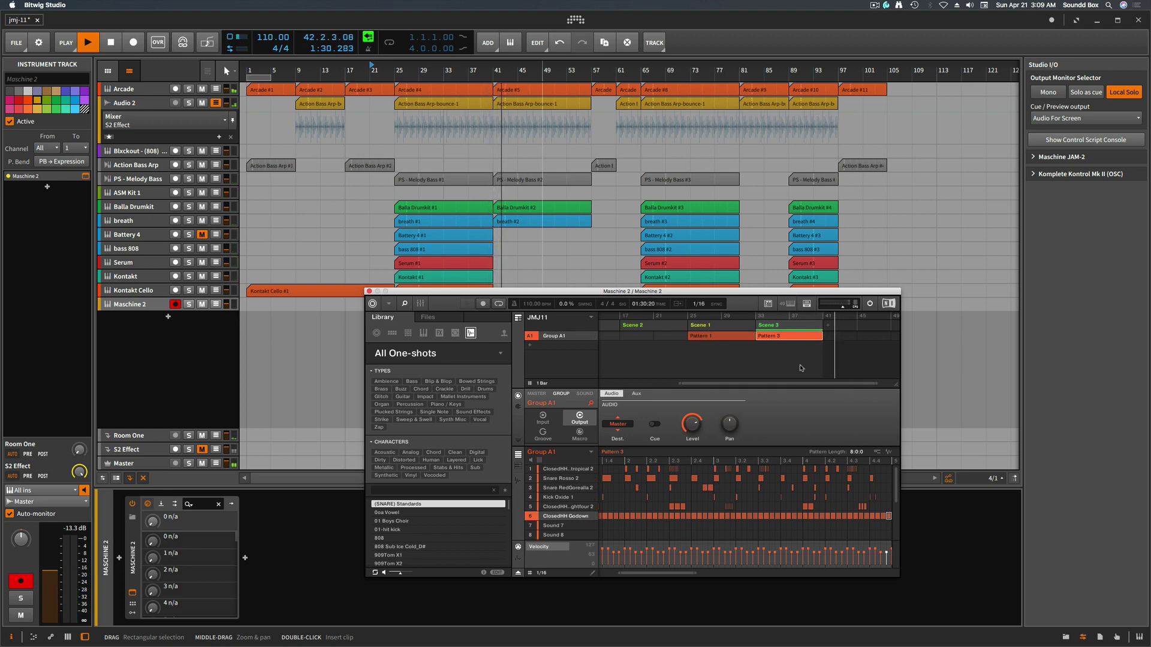
left_click_drag(792, 385, 815, 384)
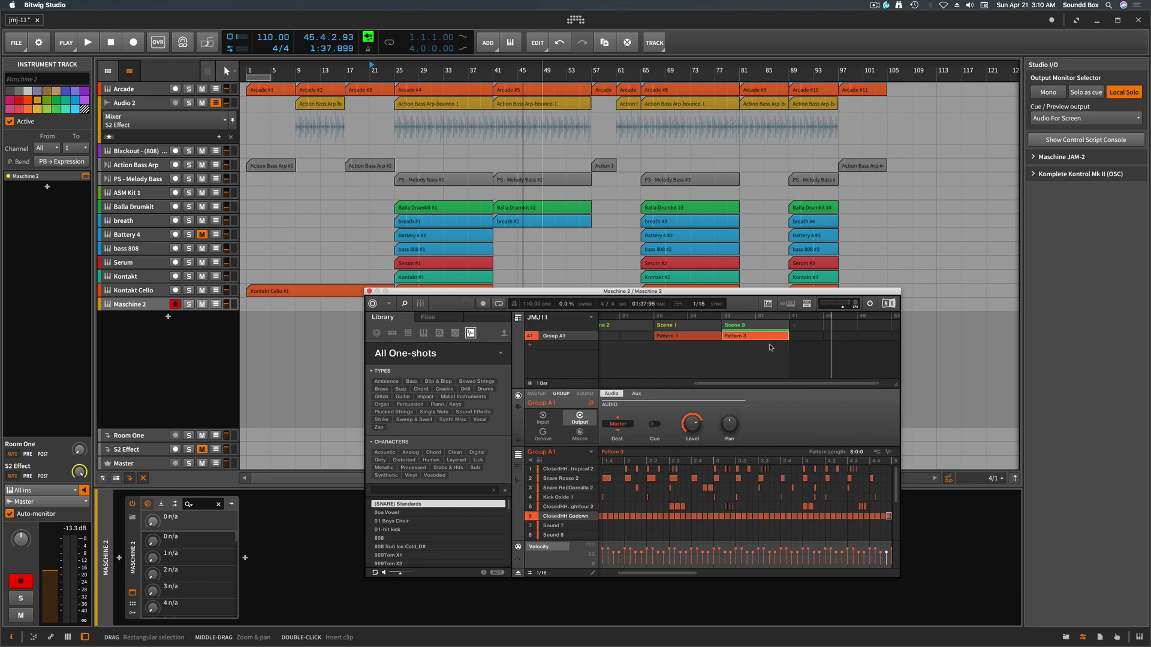
left_click(770, 347)
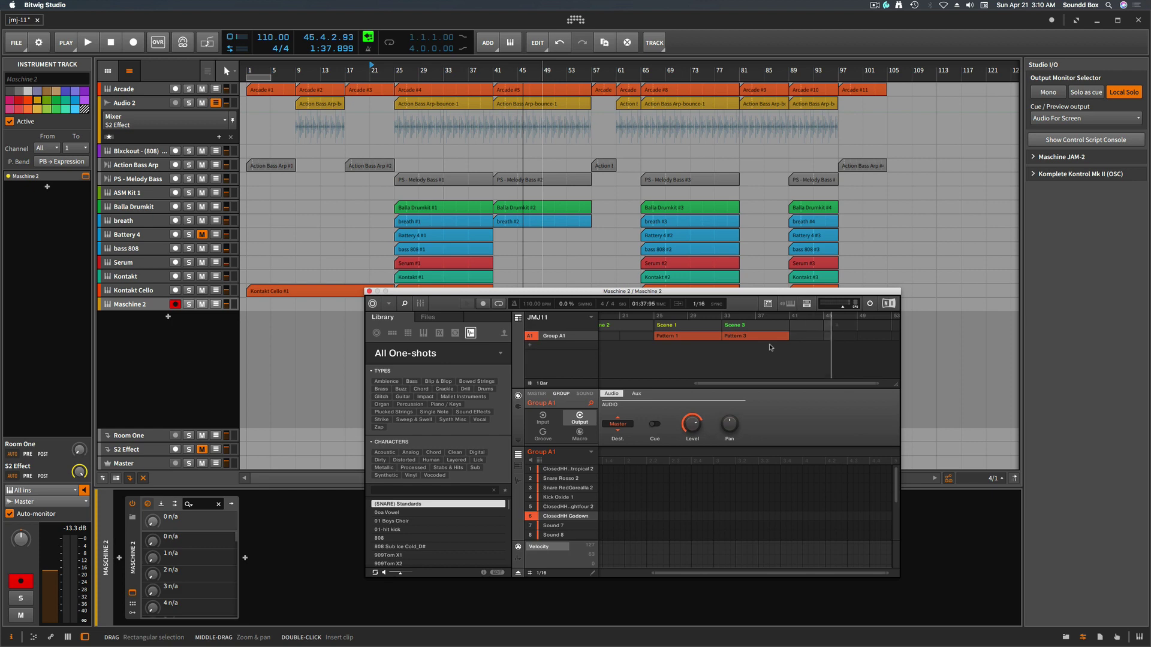
key("super+v")
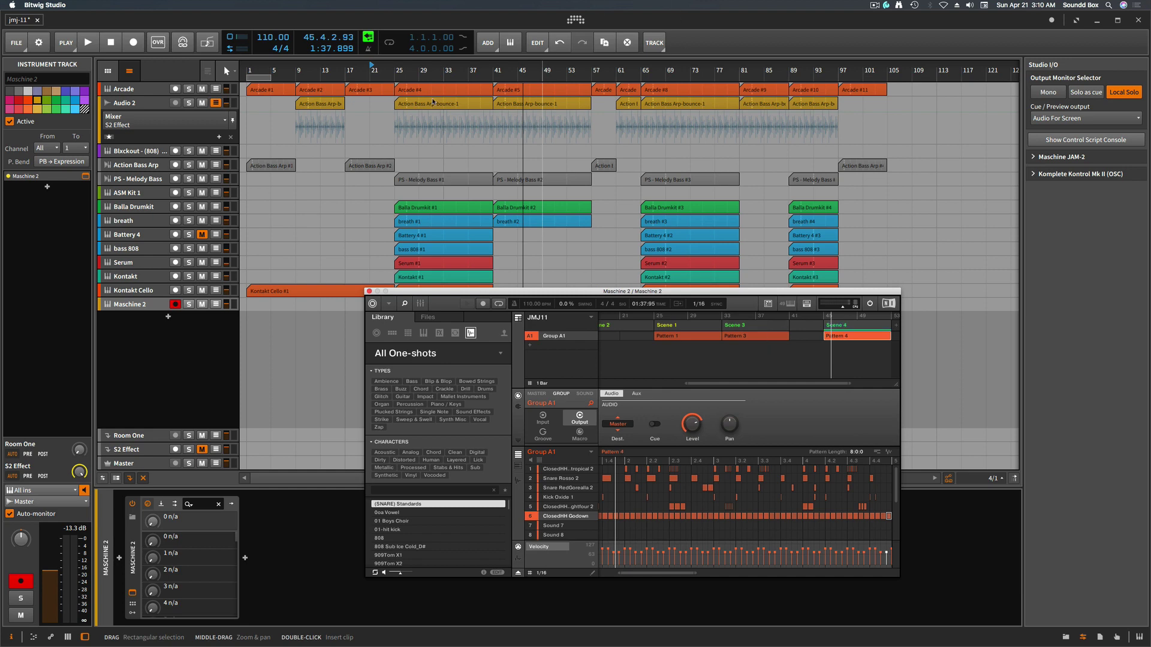
Play the arrangement from bar 57 and from bar 41 to check how Maschine's scenes line up.
left_click(593, 75)
key("space")
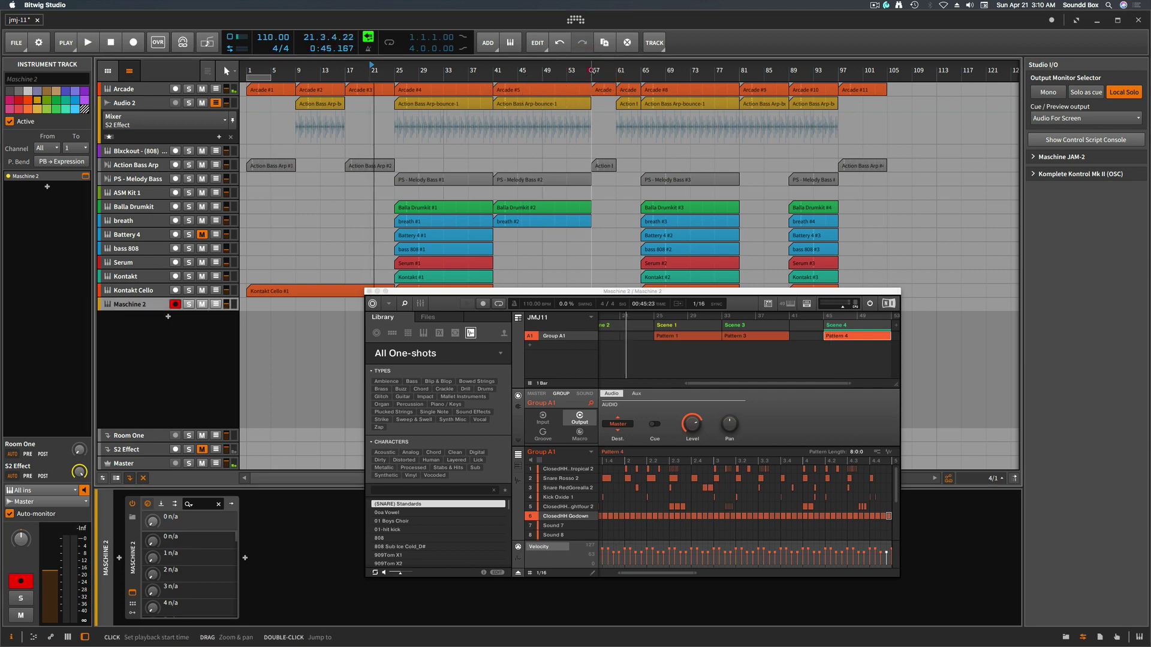
left_click(593, 72)
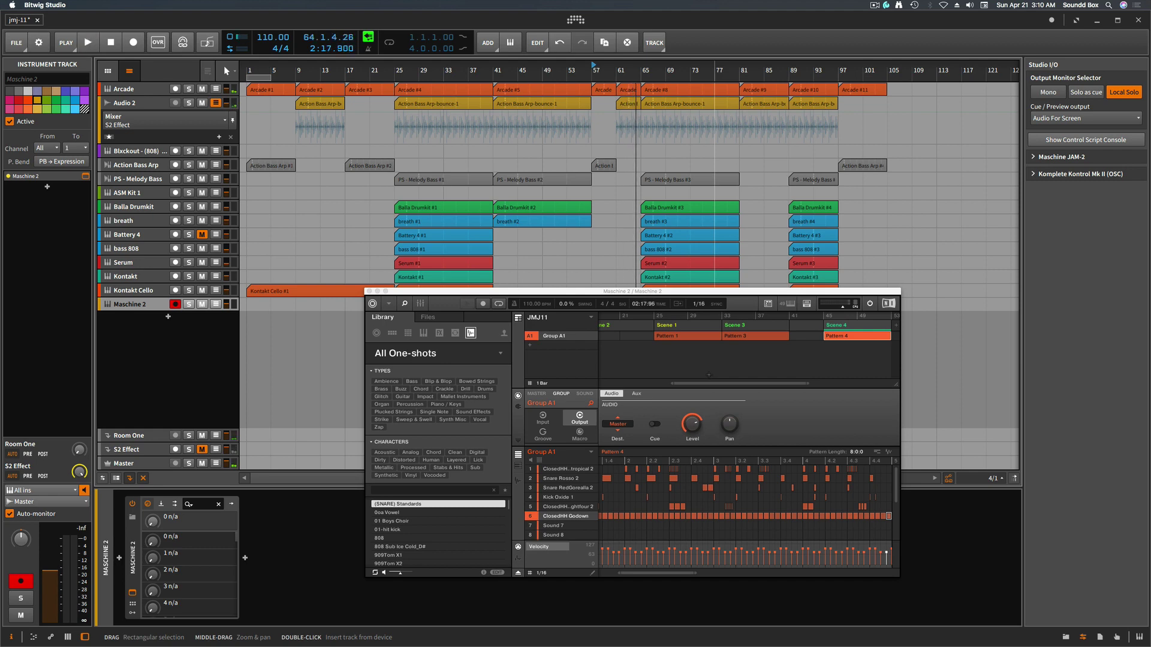
key("space")
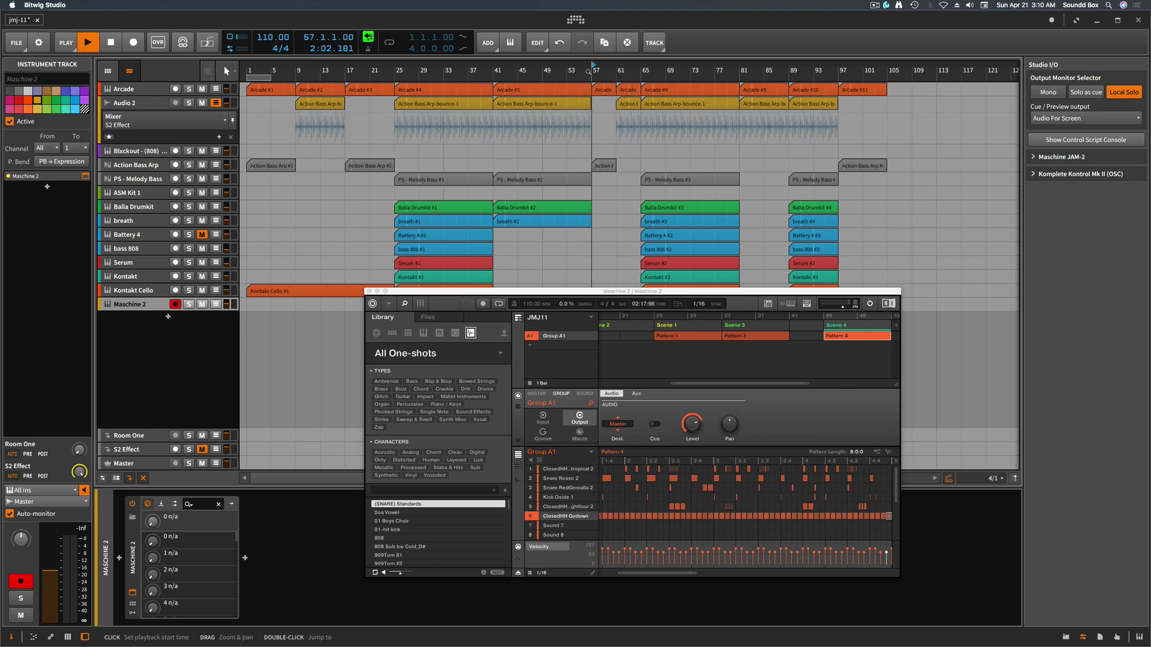
key("space")
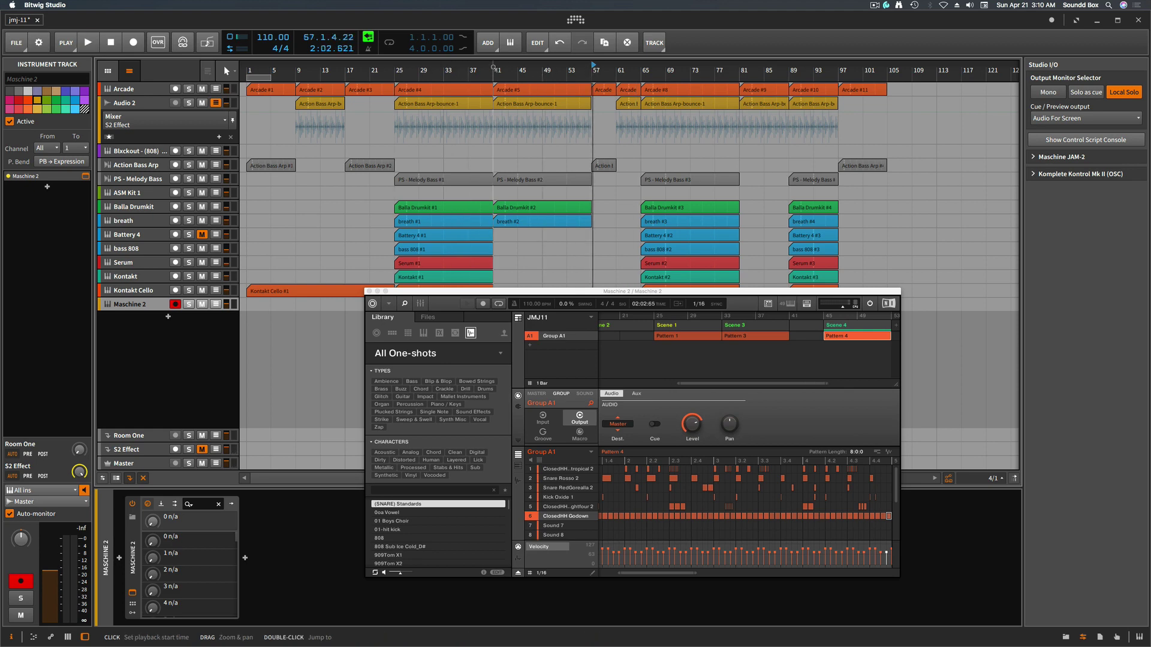
key("space")
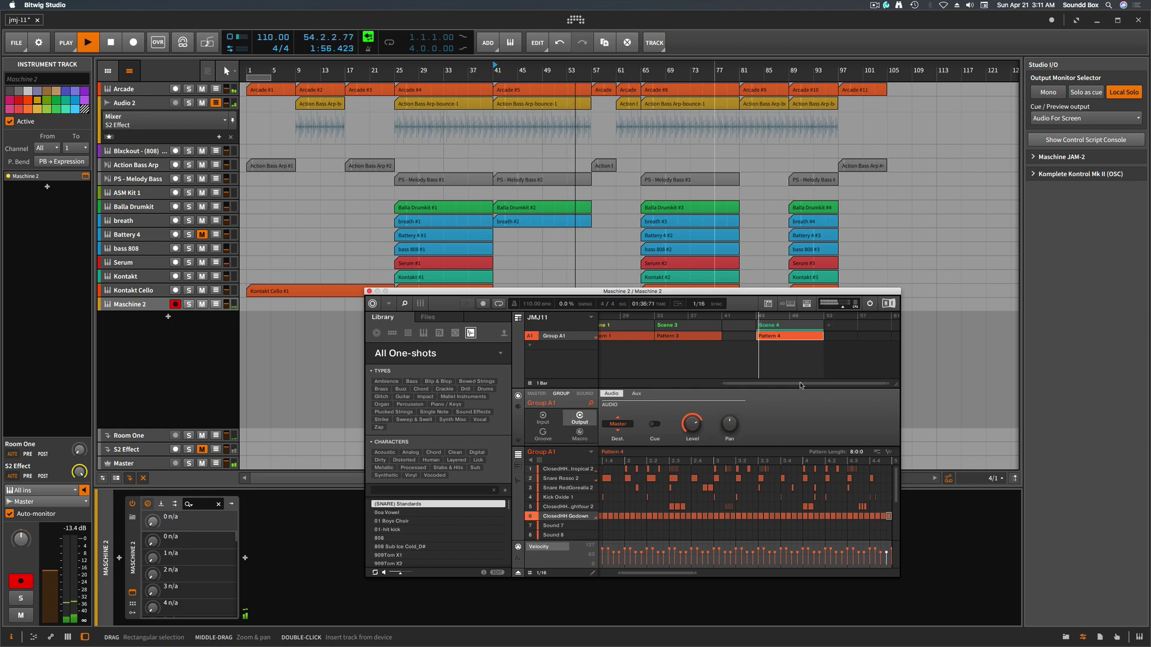
Duplicate Maschine's Scene 4 directly after it and briefly play the arrangement from bar 49.
key("super+d")
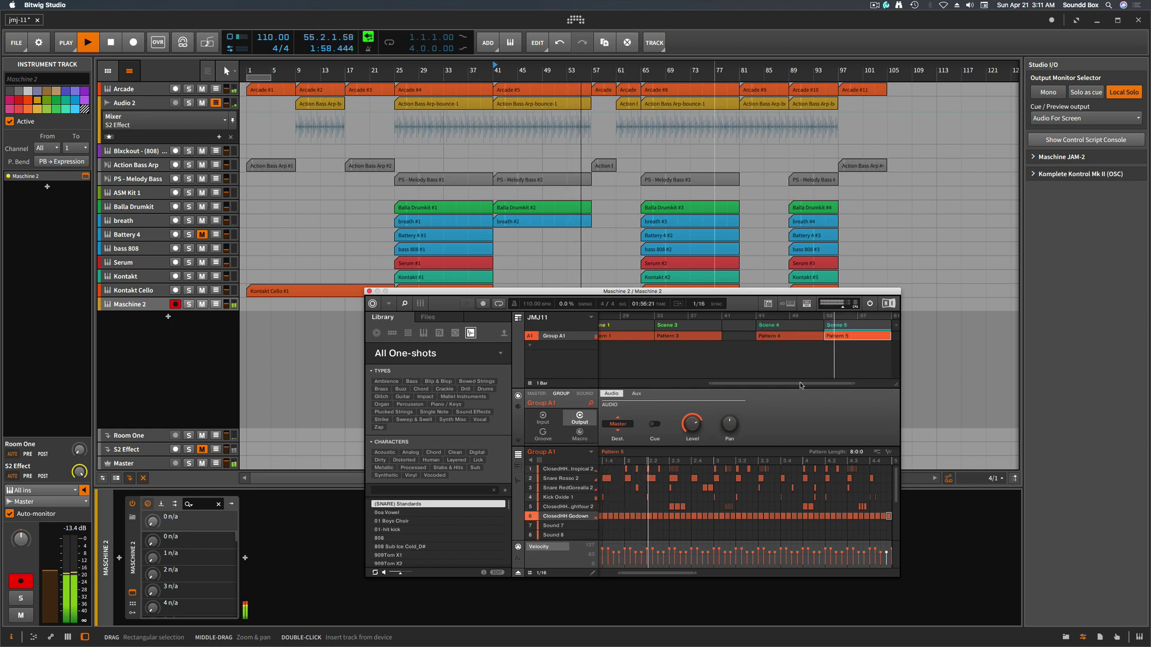
left_click(543, 67)
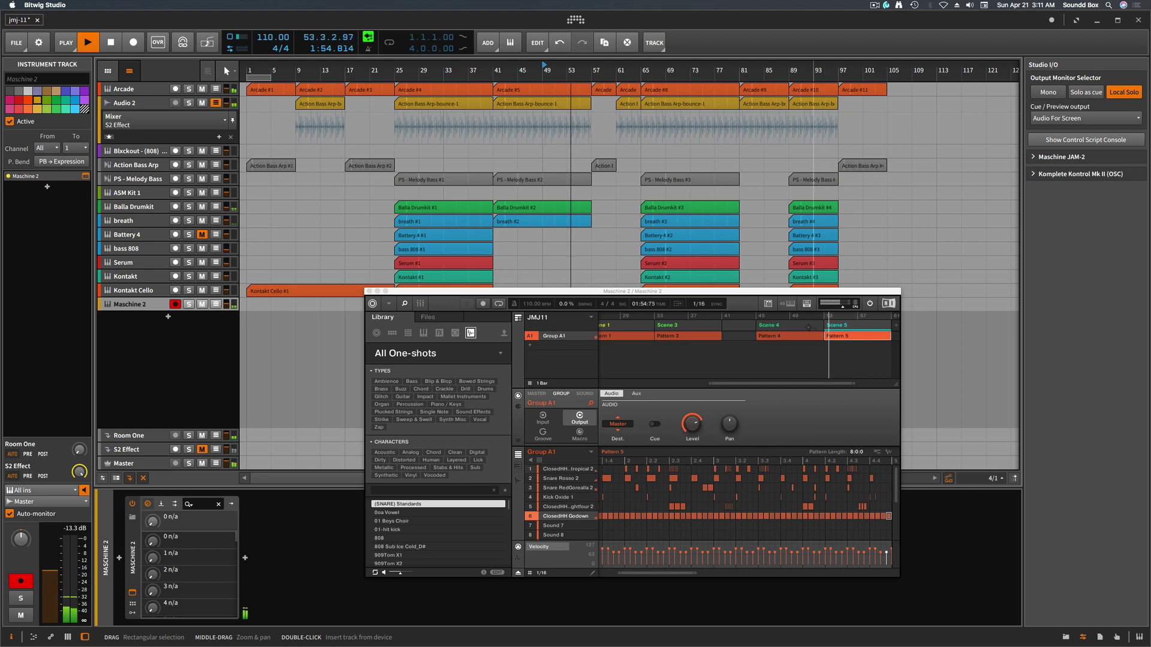
key("space")
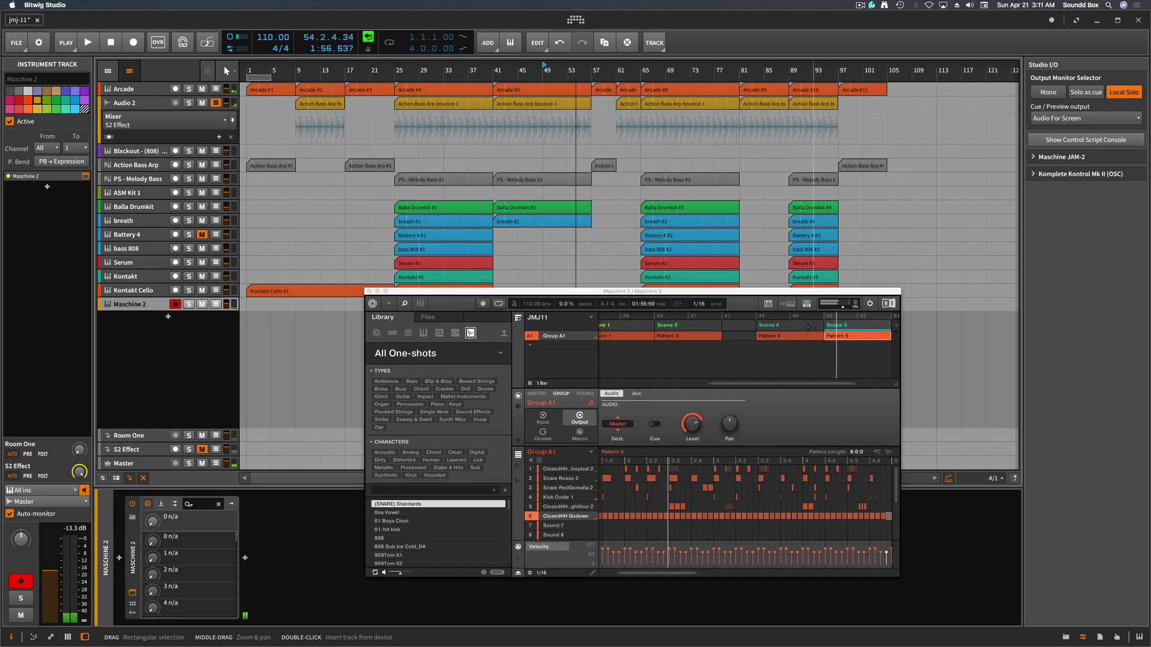
Shorten Scene 4 in the Maschine arrangement so that Scene 5 starts at about bar 48, and play back the change.
left_click(808, 326)
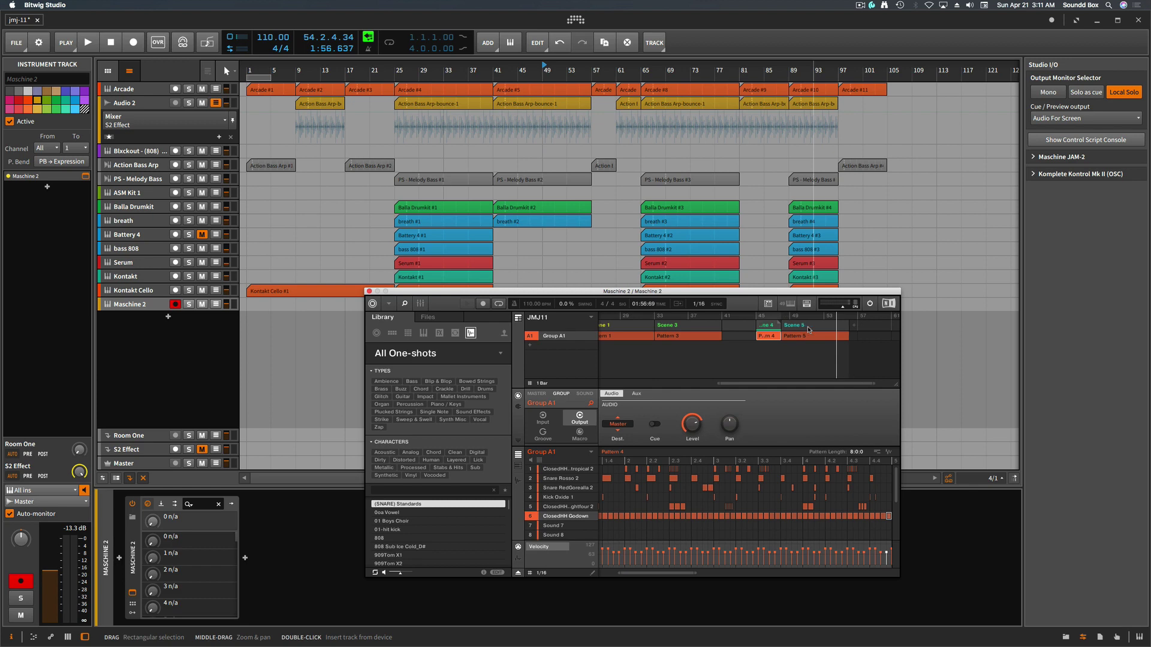
key("space")
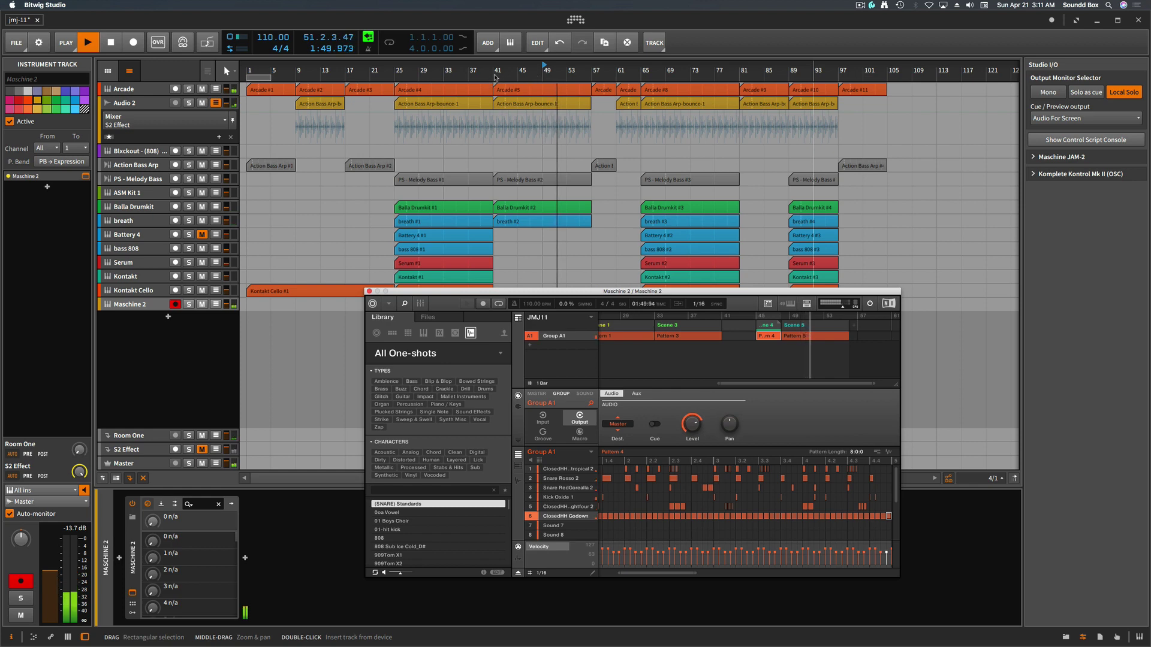
left_click(495, 72)
key("space")
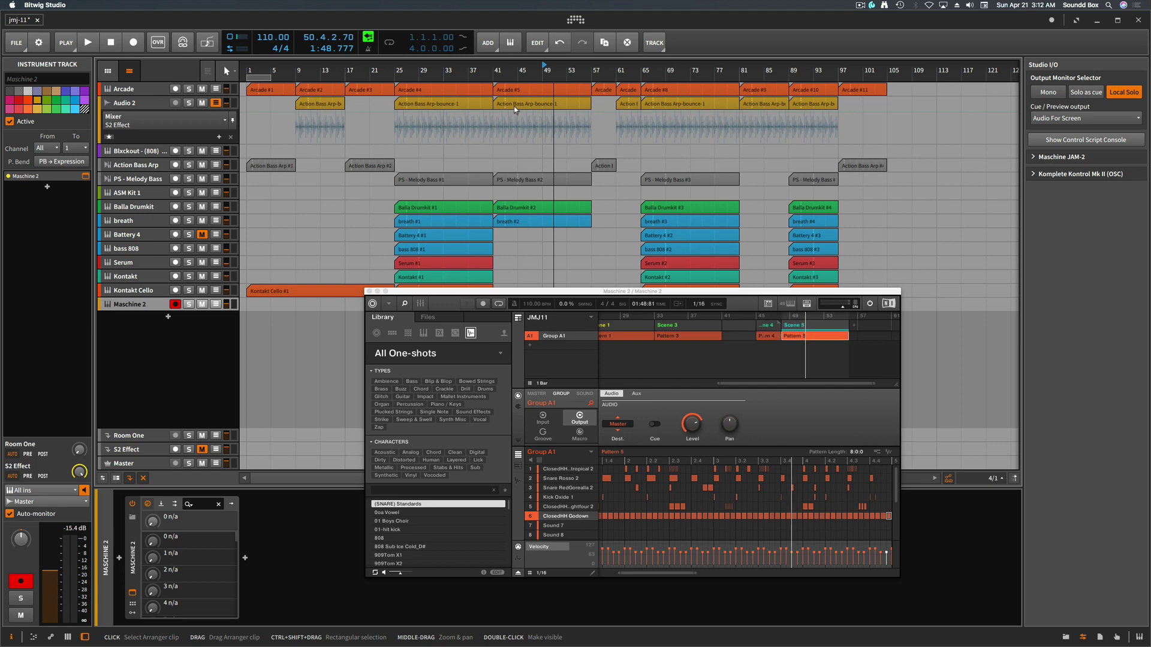
Play back the arrangement from bar 41 to check the transition from Scene 4 into Scene 5.
key("space")
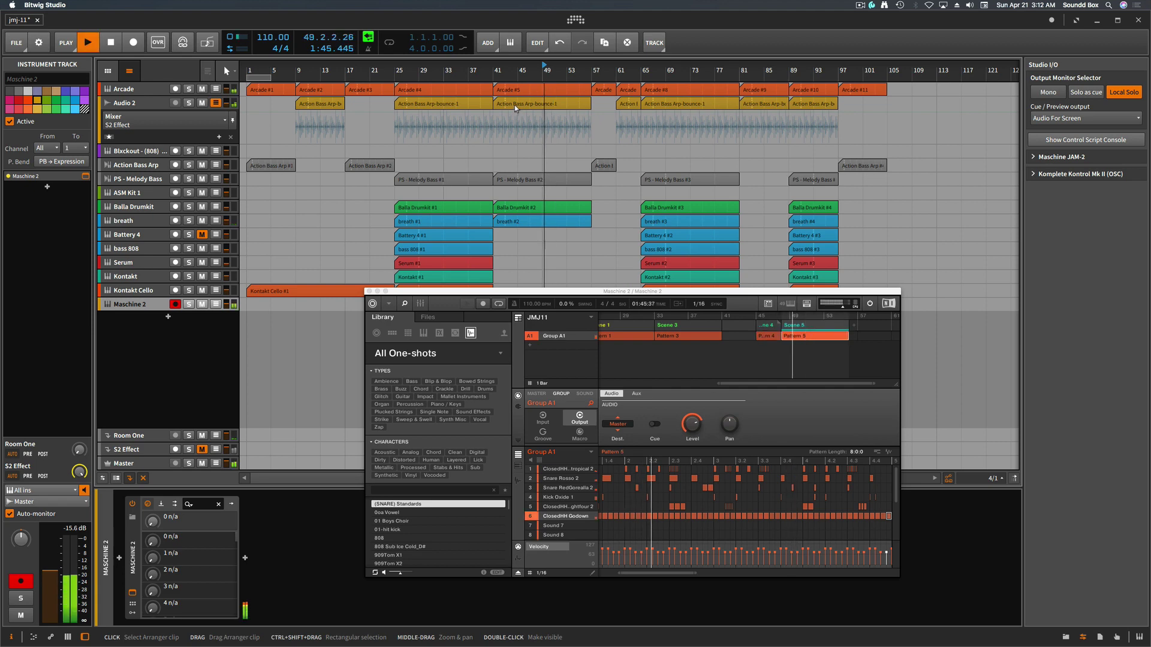
key("space")
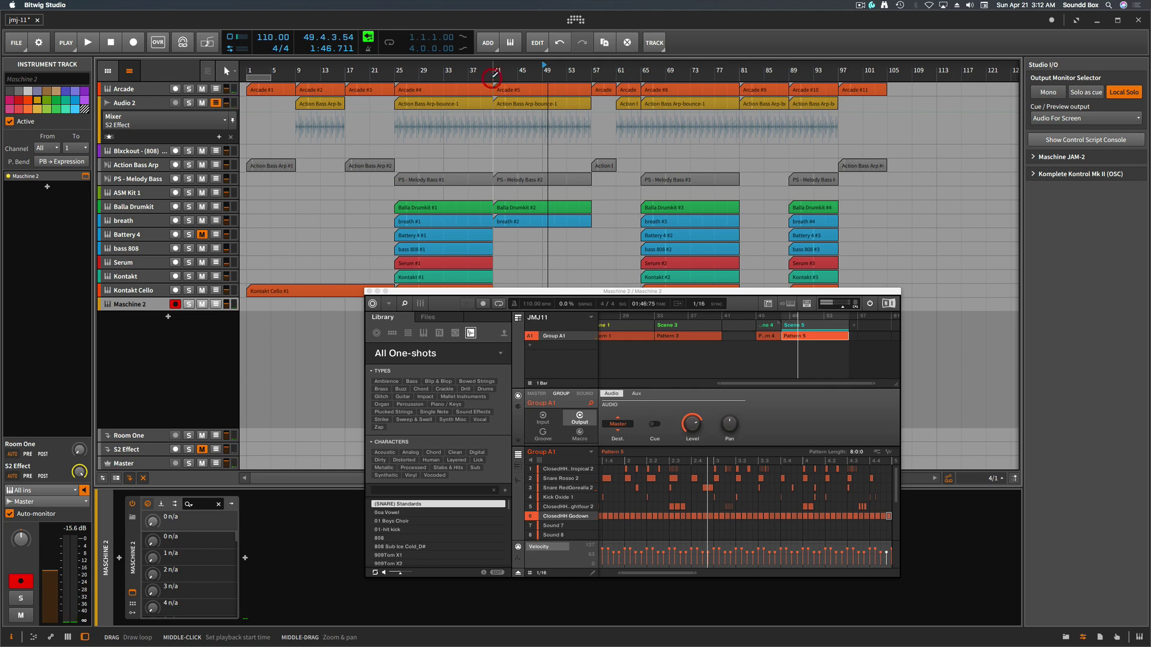
key("space")
key("space")
left_click(494, 64)
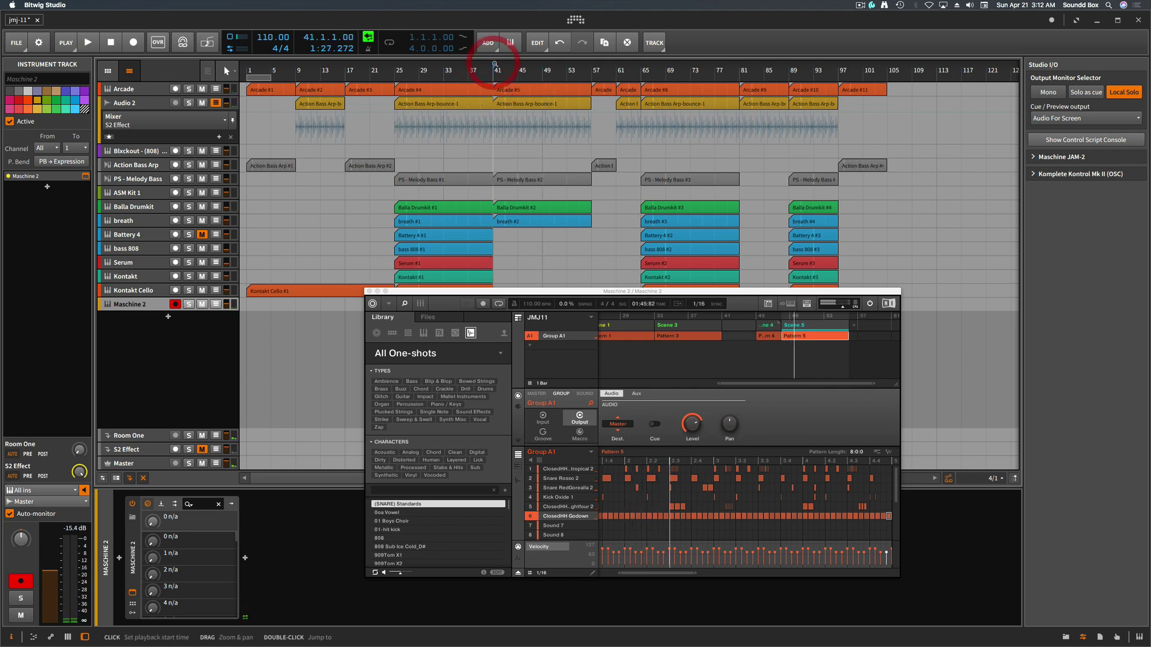
key("space")
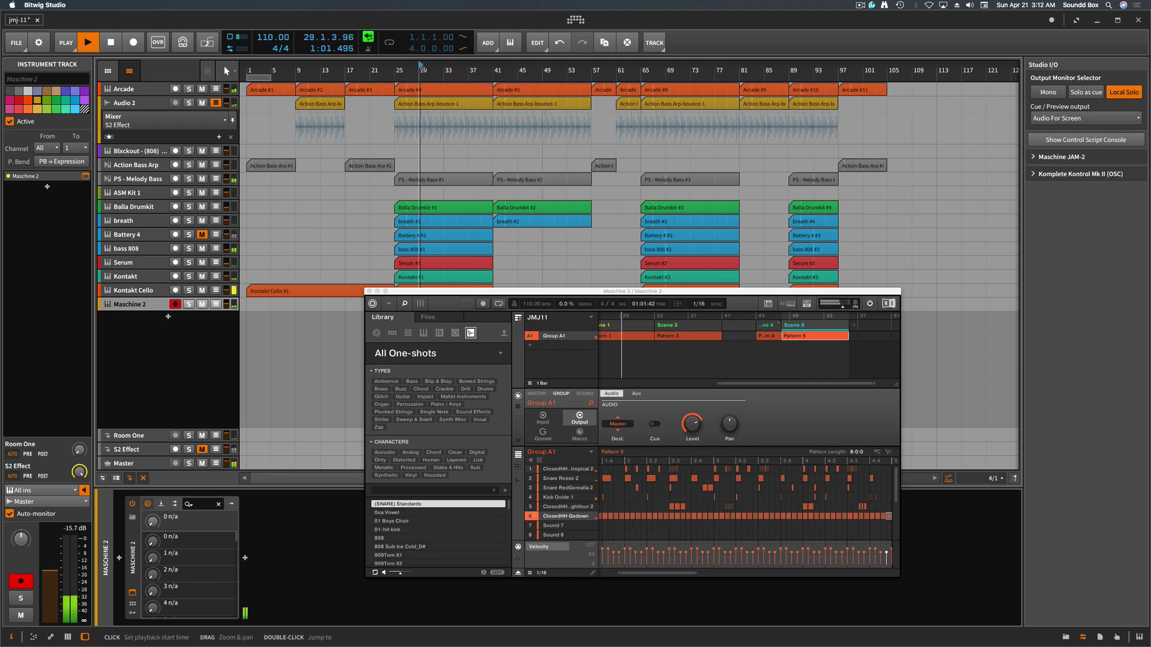
left_click(493, 66)
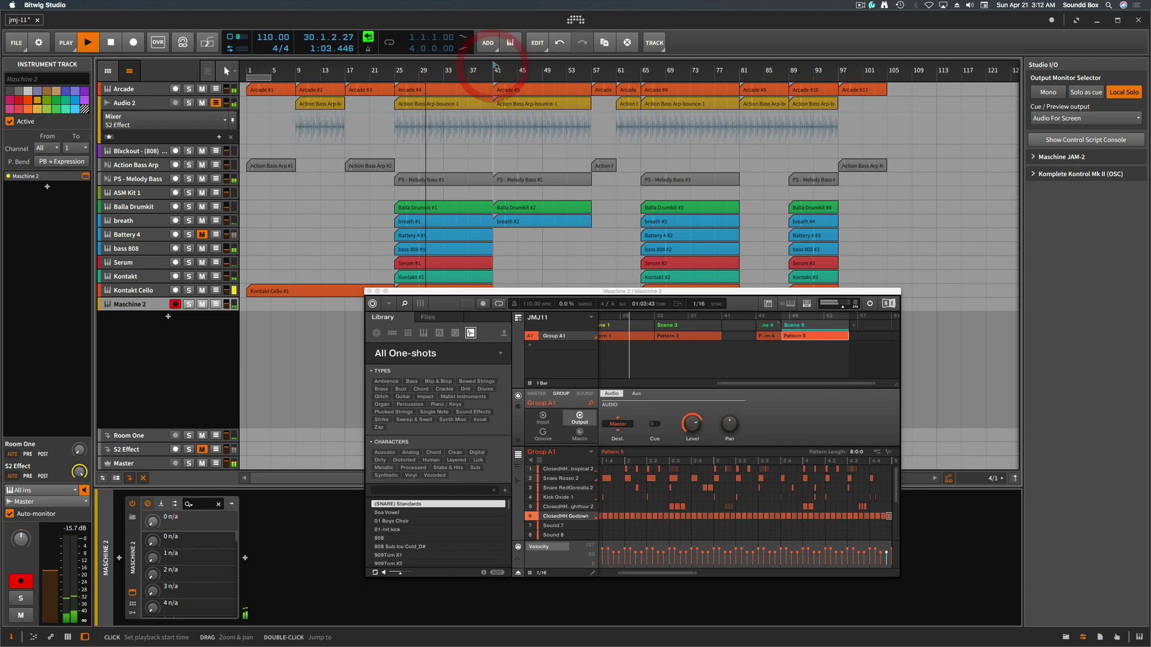
key("space")
key("space")
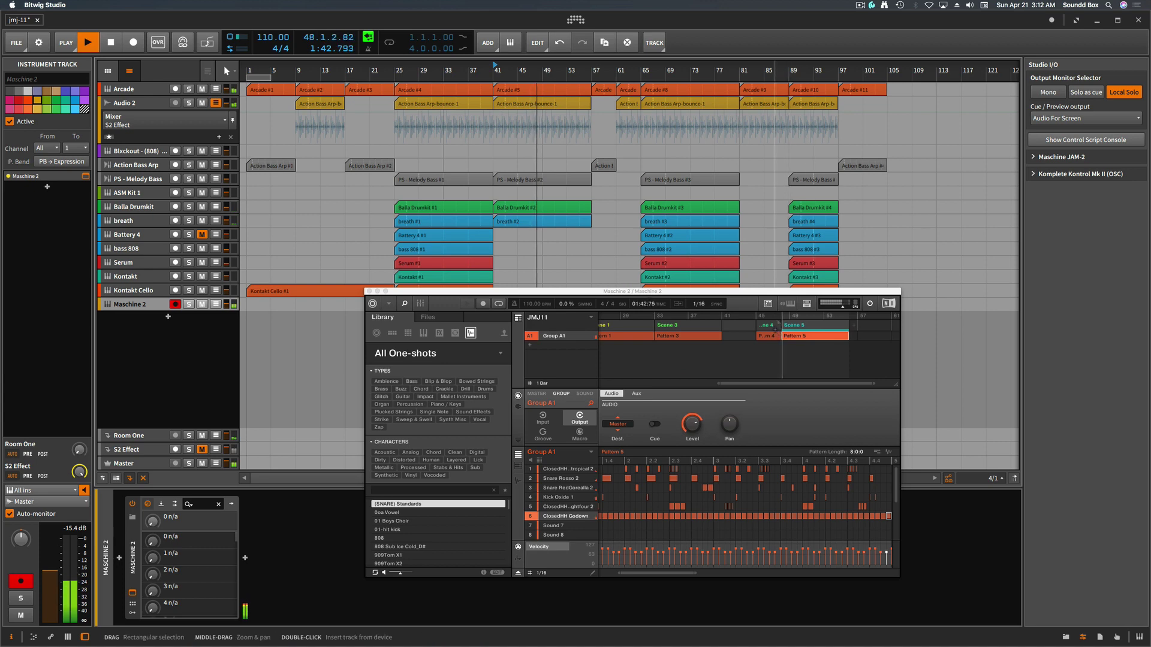
key("space")
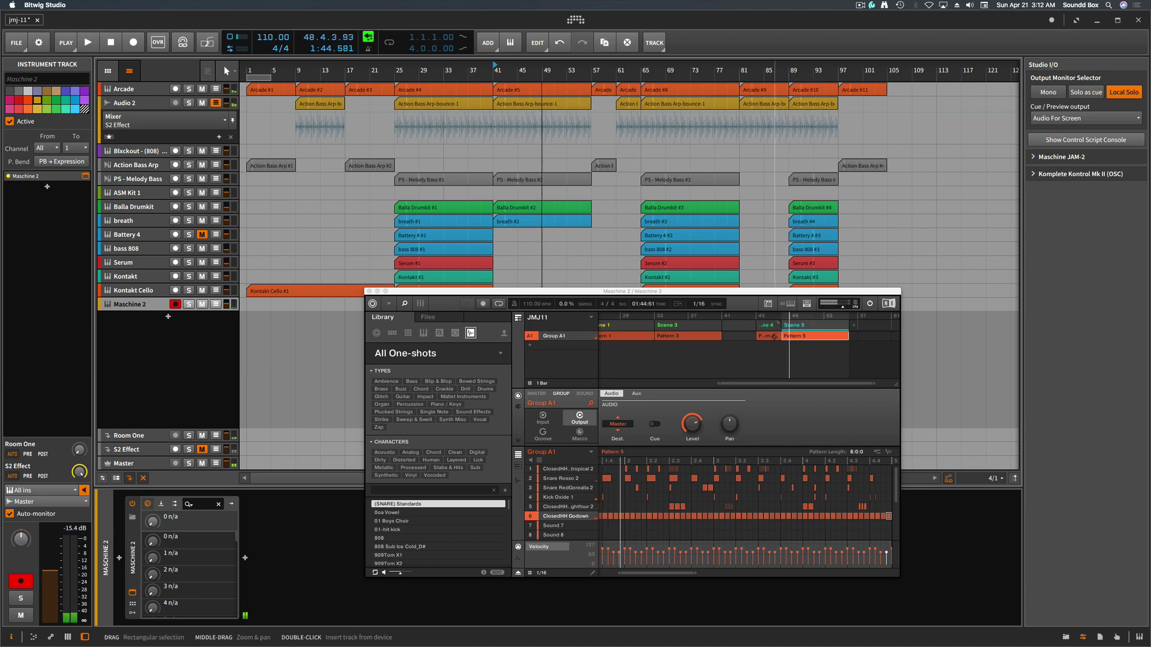
Extend Scene 4 in the Maschine arrangement so that Scene 5 starts at bar 49, and play from bar 41.
left_click(768, 325)
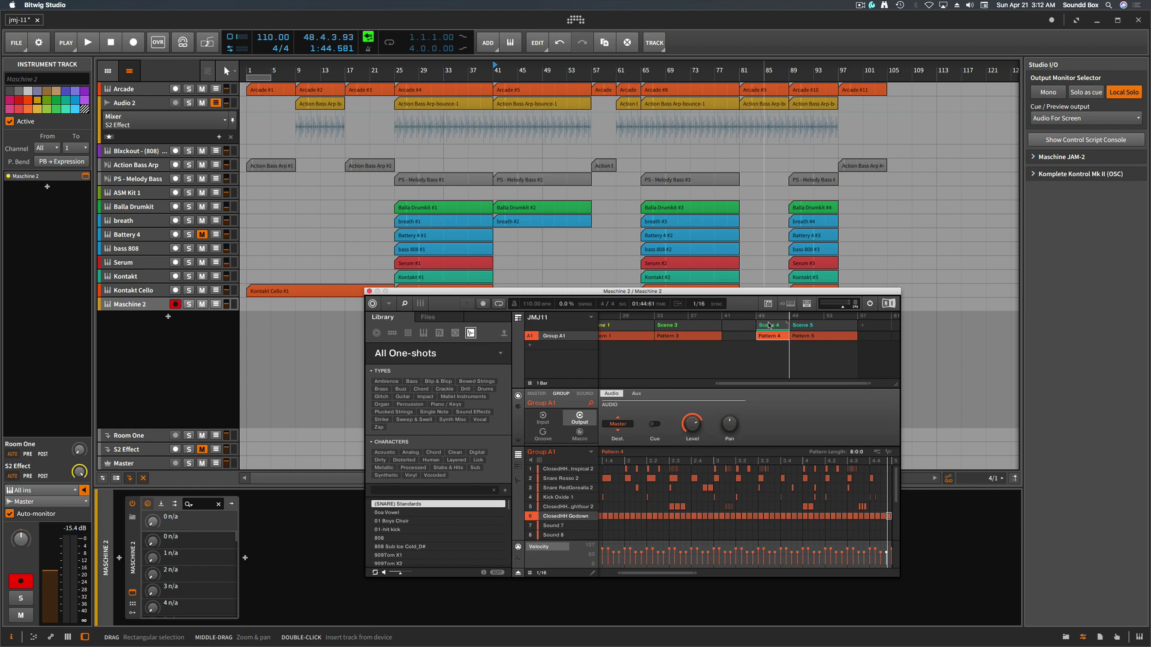
key("space")
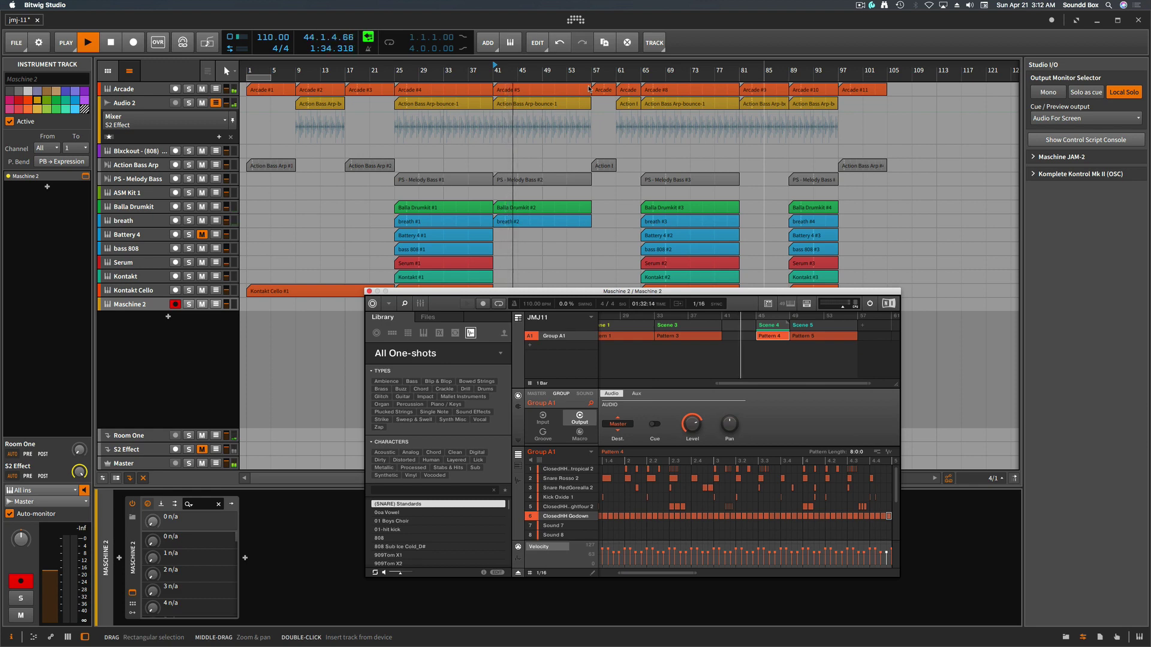
Save the Maschine project as JMJ11 in the JMJ11 folder, replacing the existing file, and stop playback.
key("super+s")
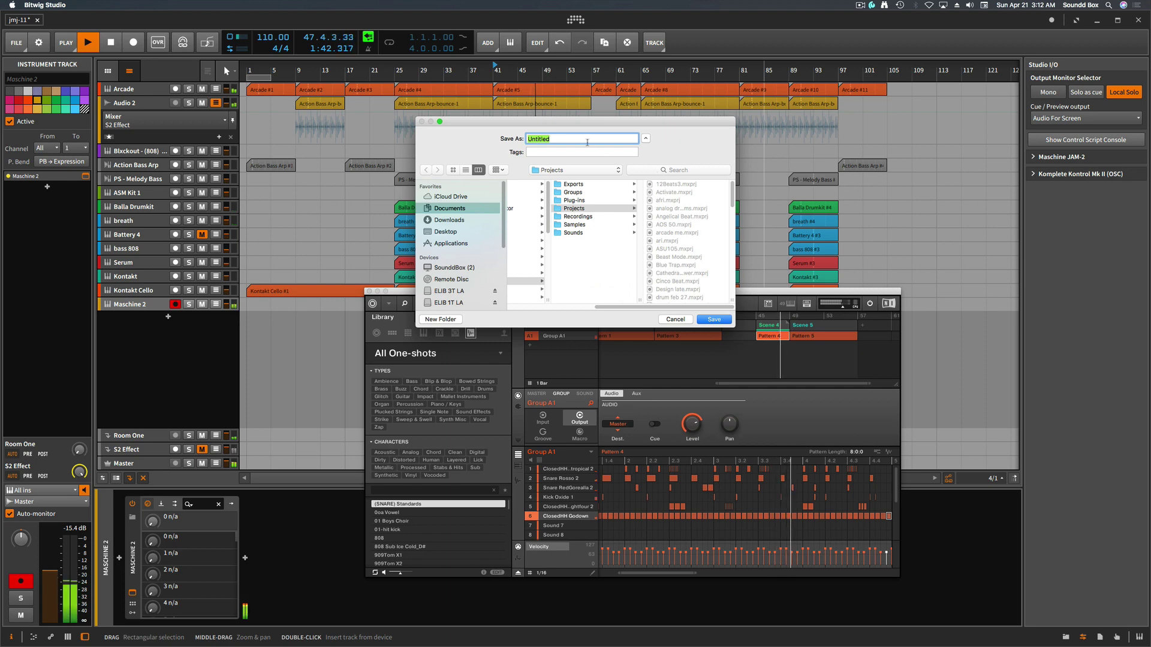
left_click(592, 174)
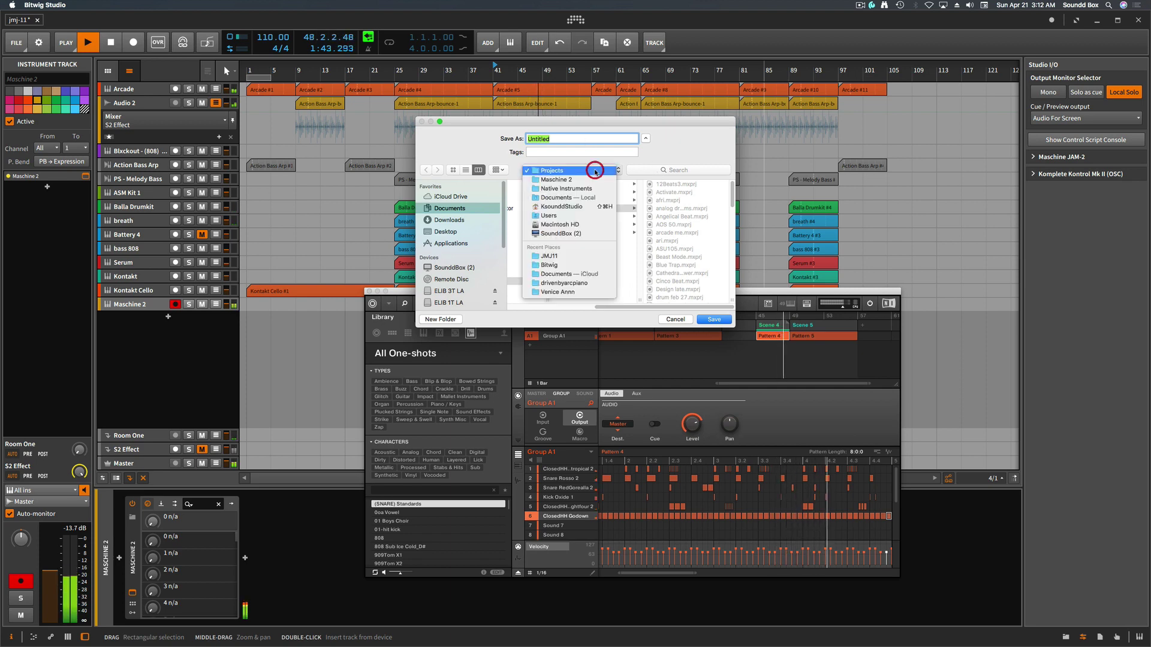
left_click(577, 256)
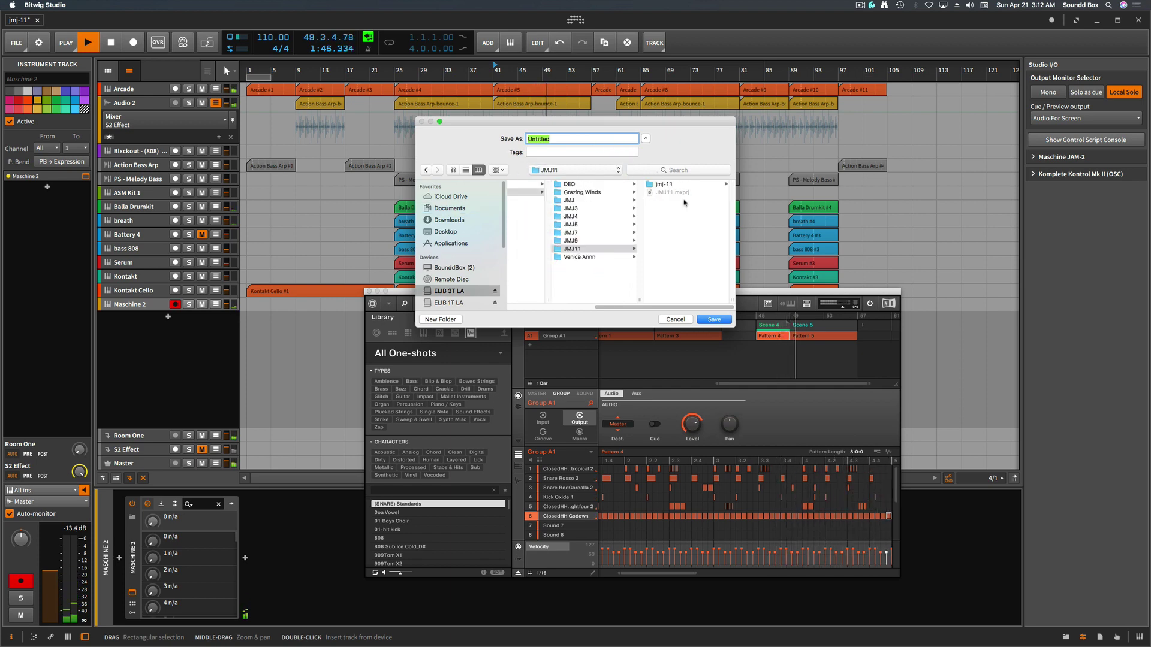
left_click(689, 193)
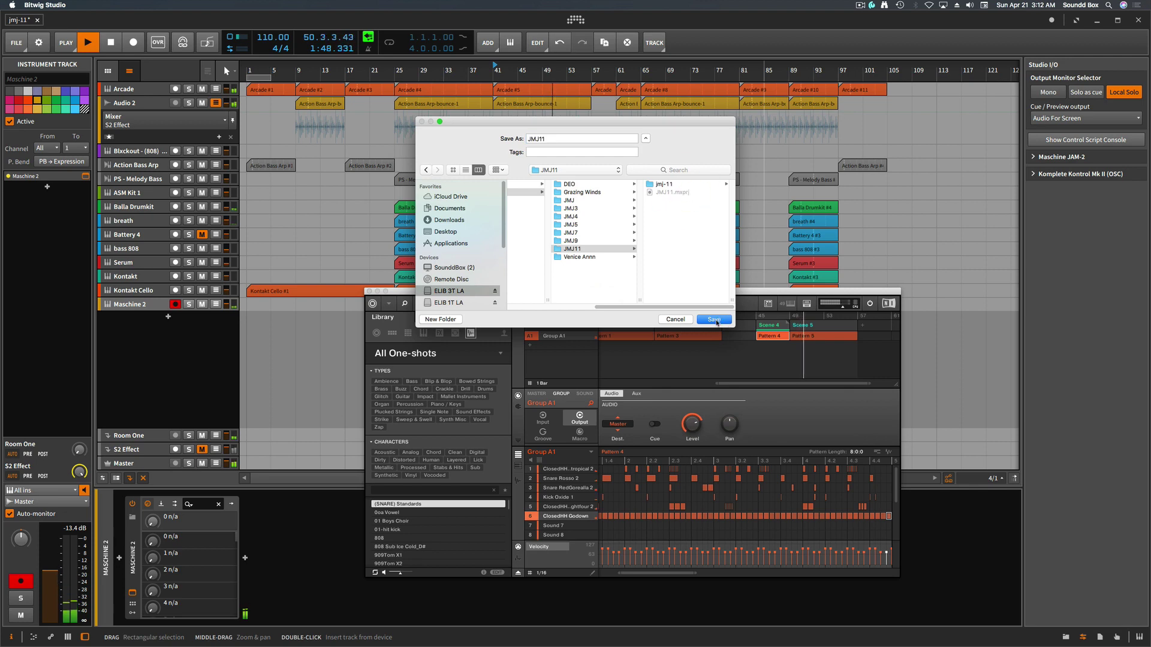
left_click(714, 320)
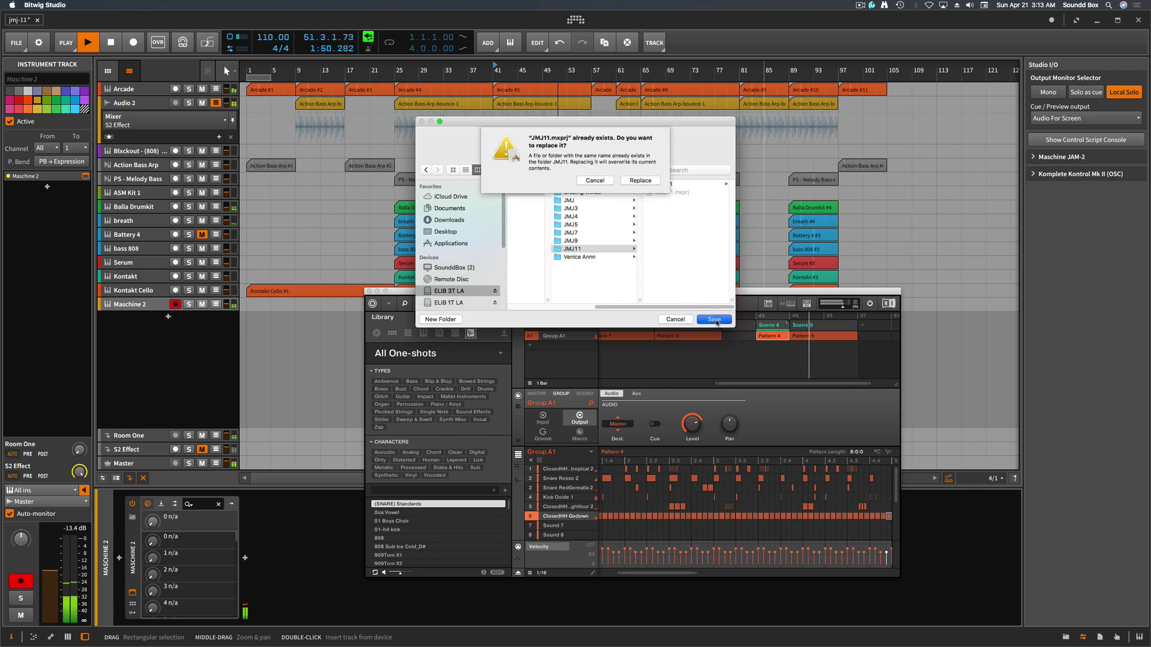
left_click(640, 181)
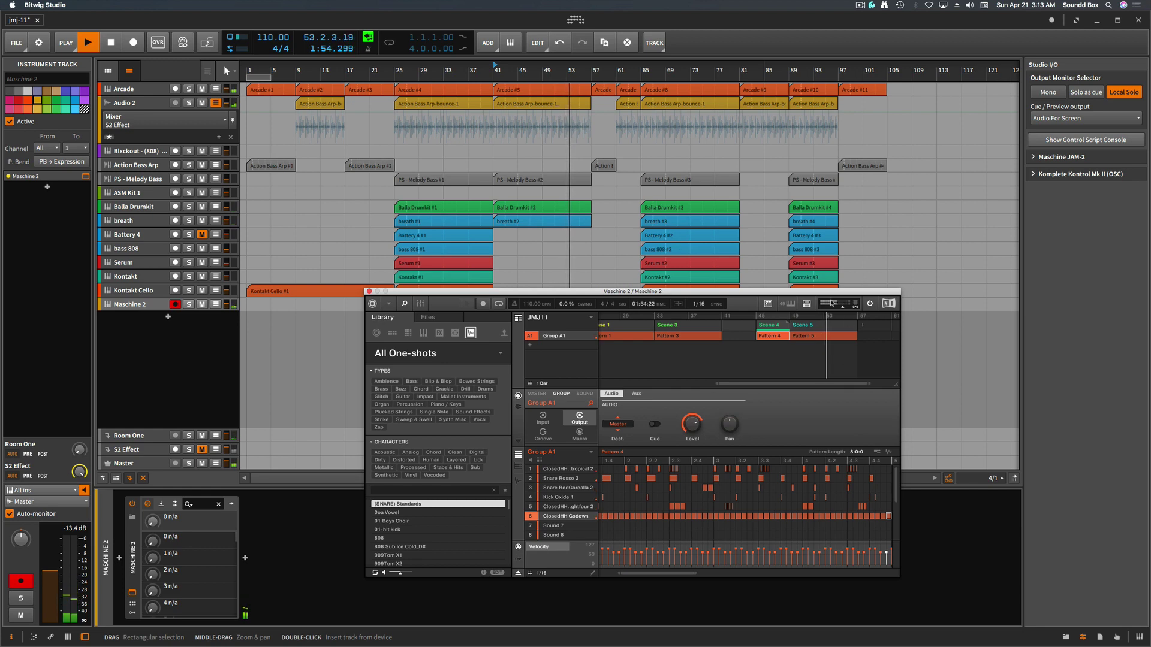
key("space")
Move the Maschine window up over the arranger and show its list of recently opened projects.
left_click(904, 262)
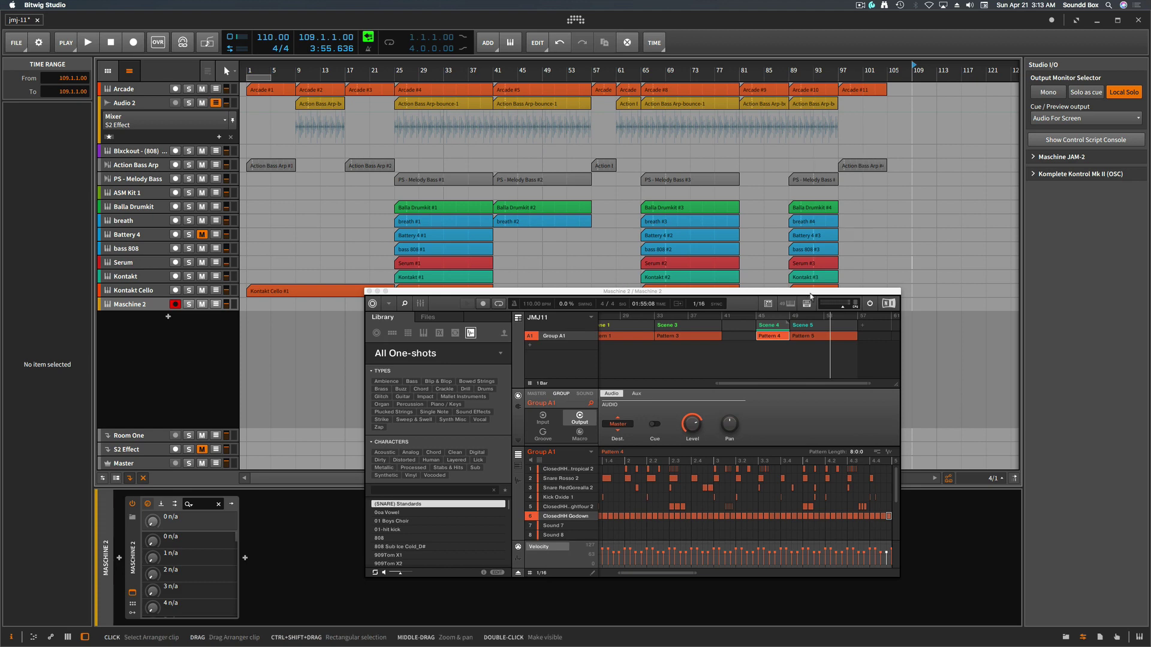
left_click_drag(807, 297, 771, 160)
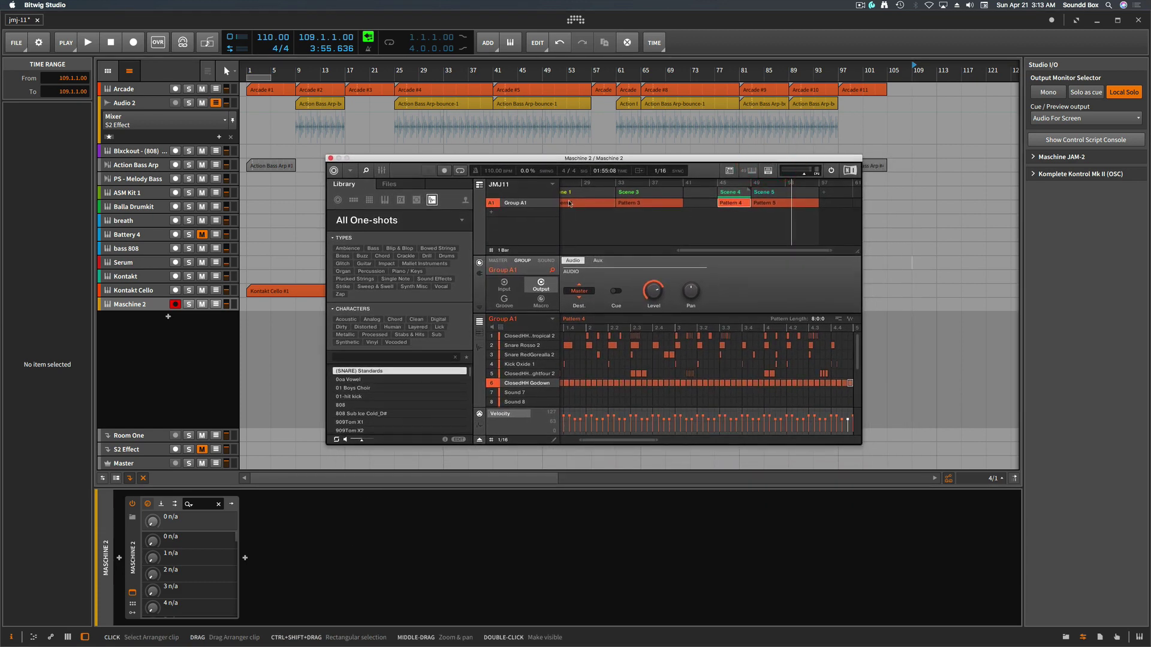
left_click(353, 172)
mouse_move(354, 187)
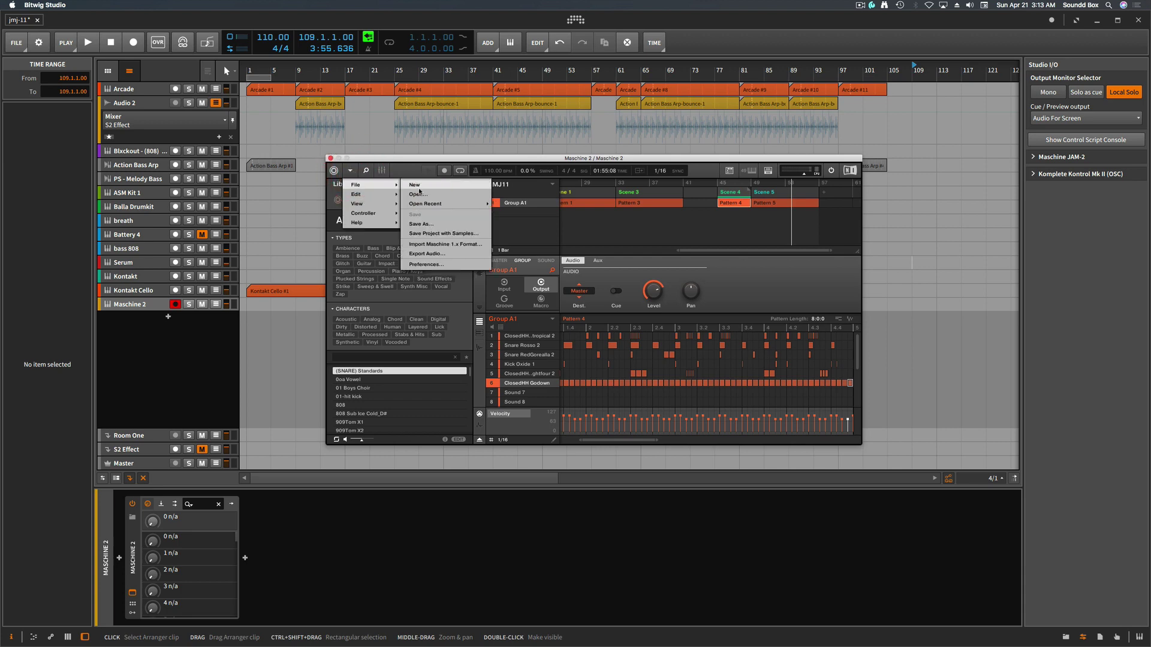
mouse_move(443, 208)
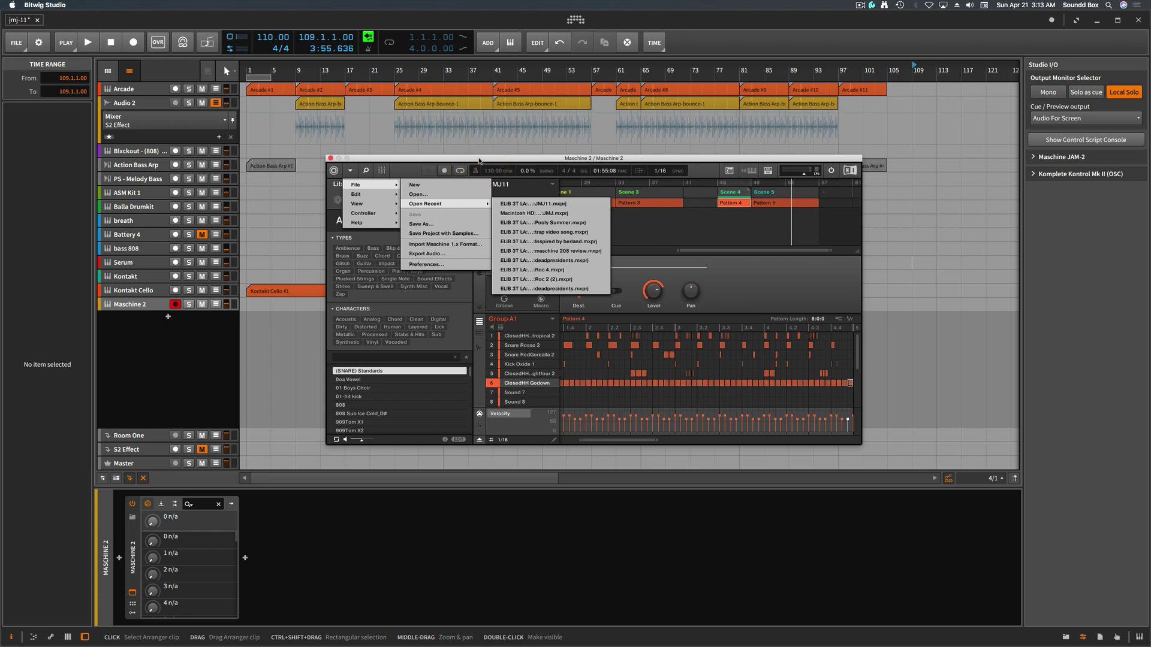
left_click(947, 343)
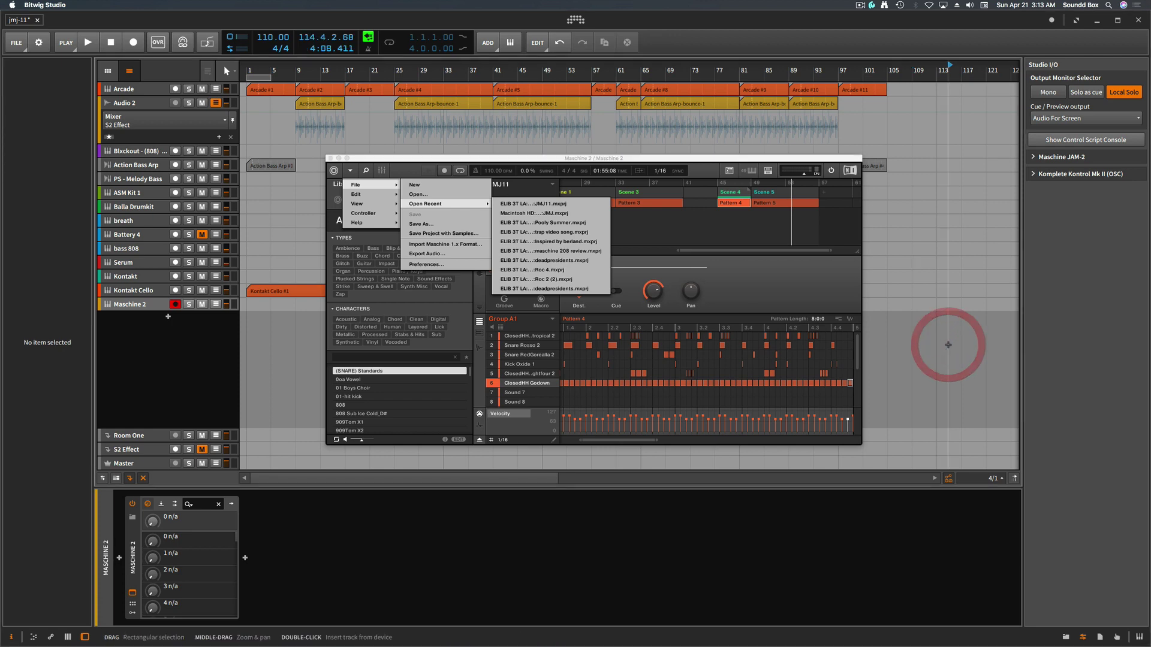
left_click(672, 162)
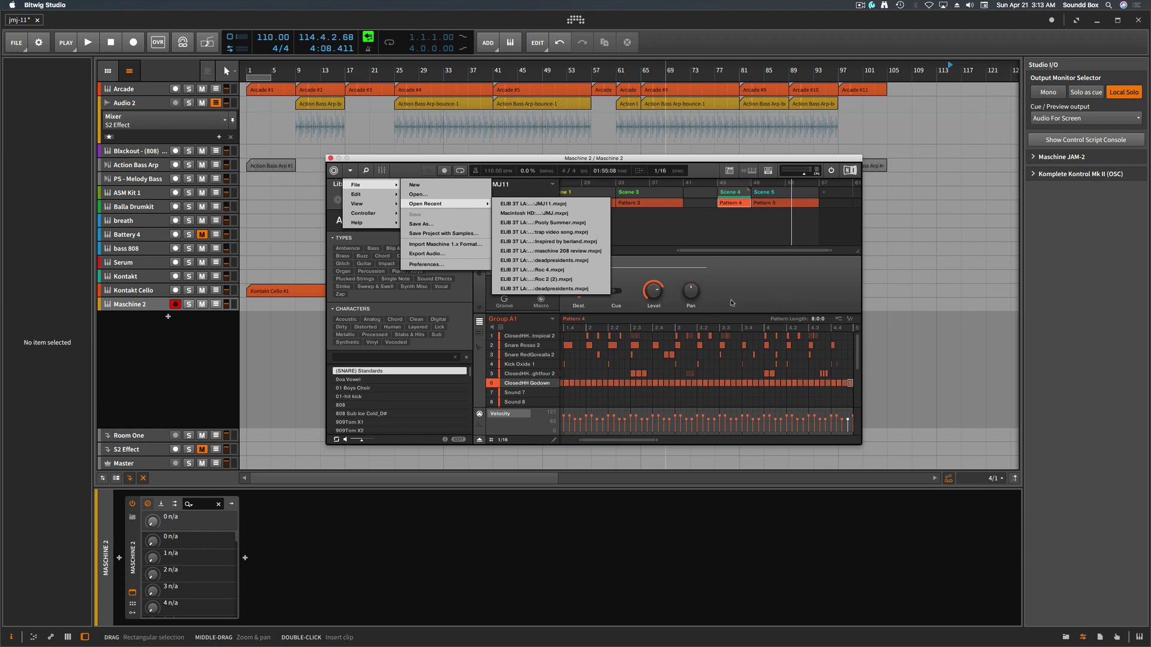
left_click(542, 160)
Switch to Finder and close the audio preview of the Blxckout 808 sample 005.
key("super+Tab")
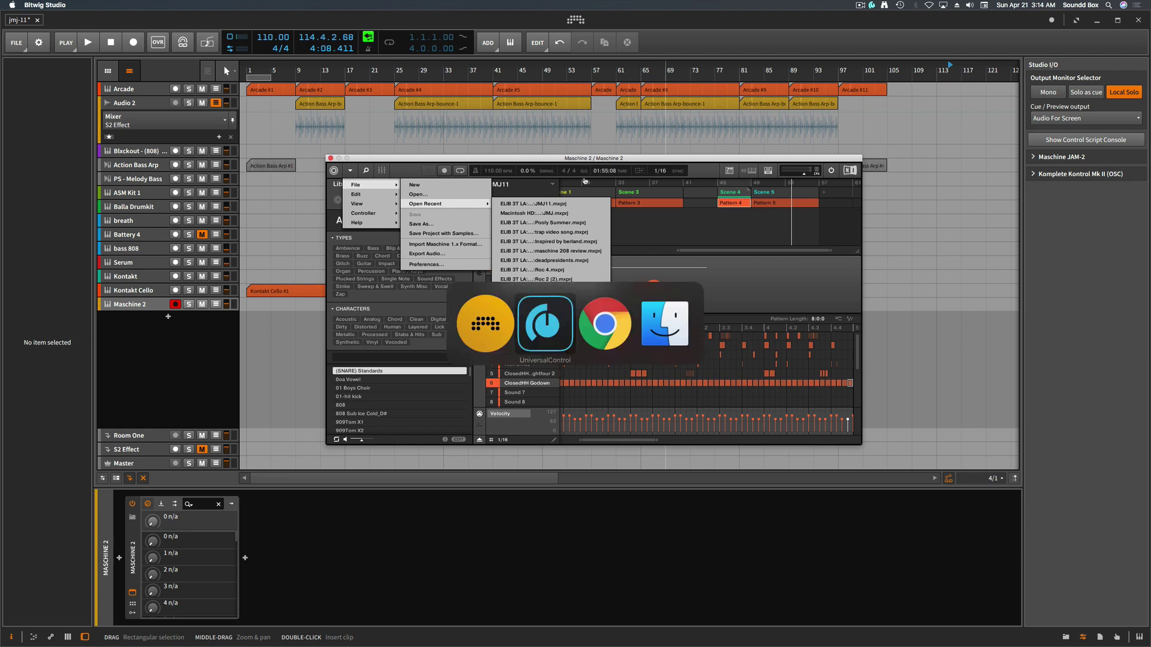
key("super+Tab")
key("super+Tab")
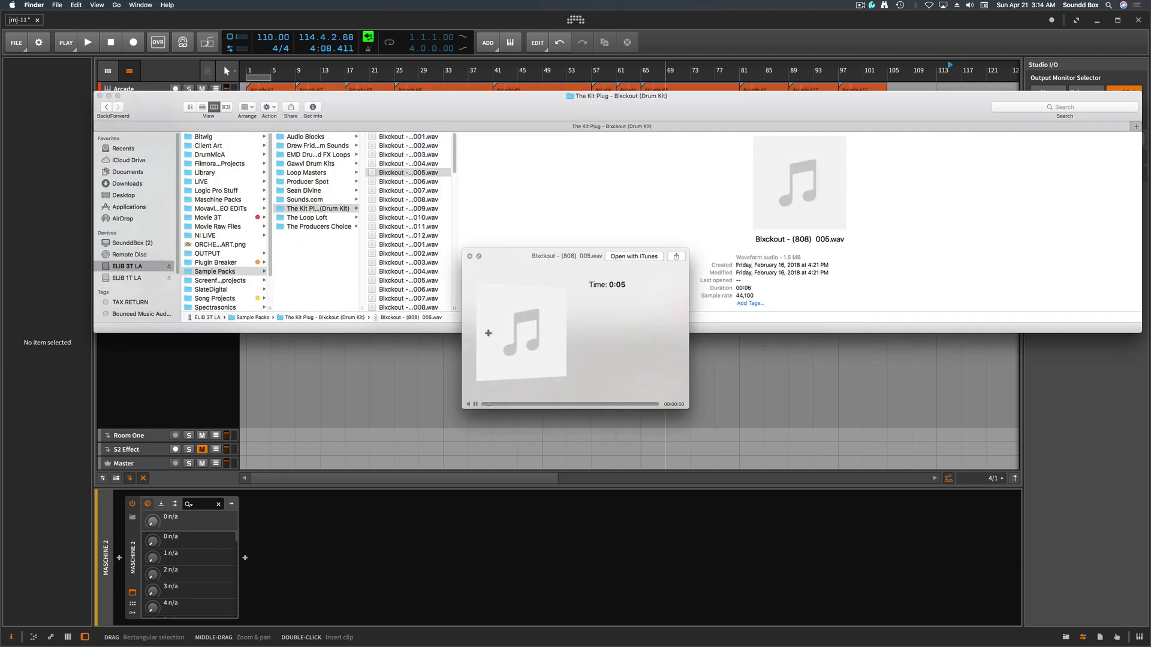
key("space")
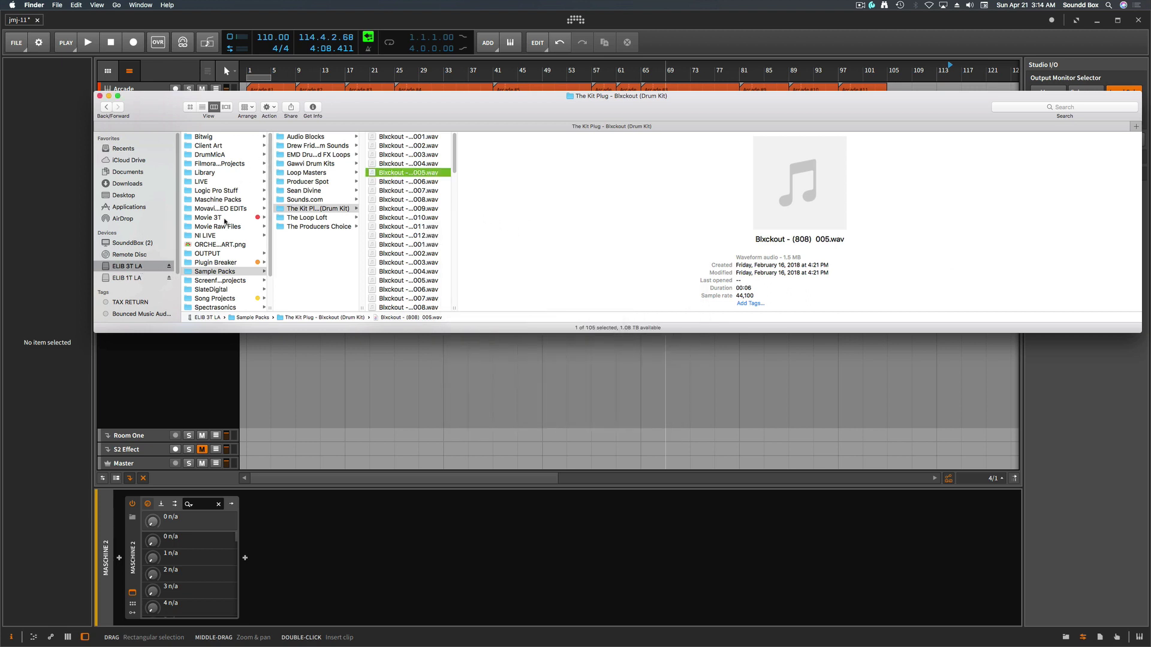
Browse to Client Art > Music > JMJ11, look inside the jmj-11 project folder, and select JMJ11.mxprj.
left_click(207, 137)
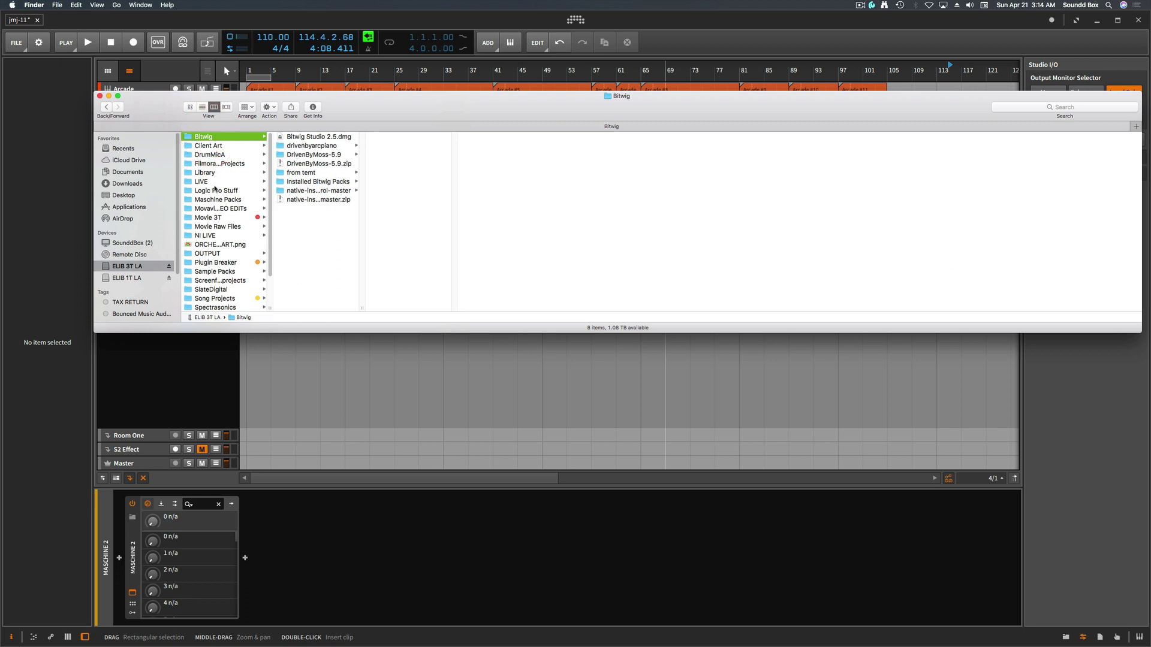
scroll(214, 184, "down", 3)
scroll(214, 184, "up", 3)
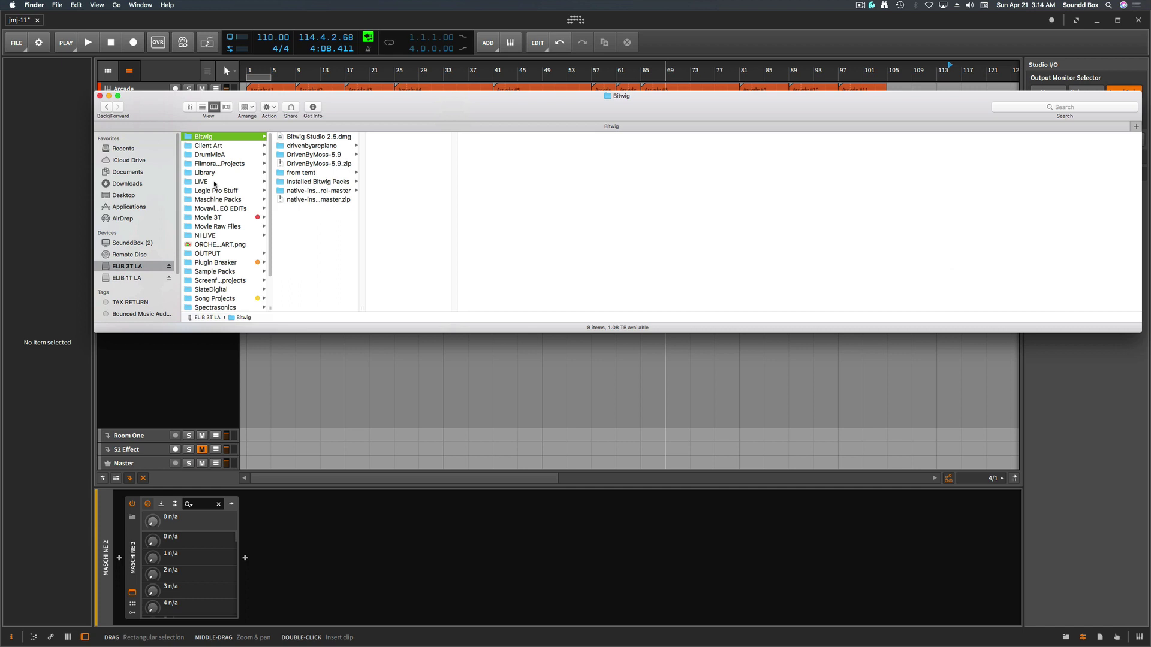
left_click(219, 144)
left_click(324, 145)
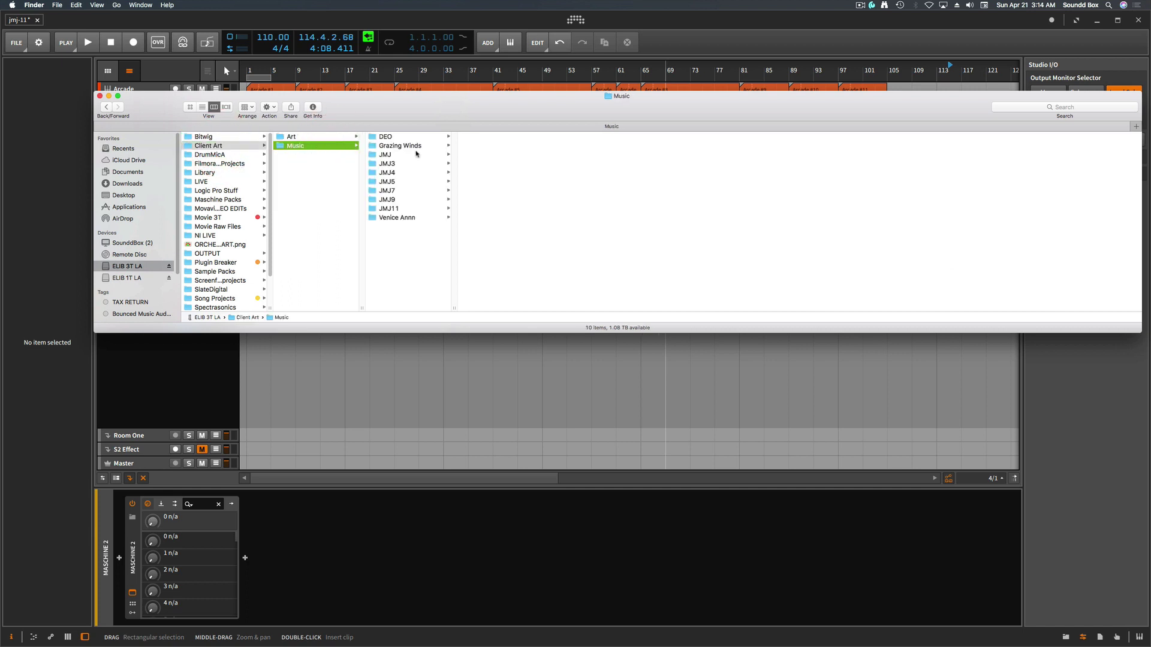
left_click(396, 209)
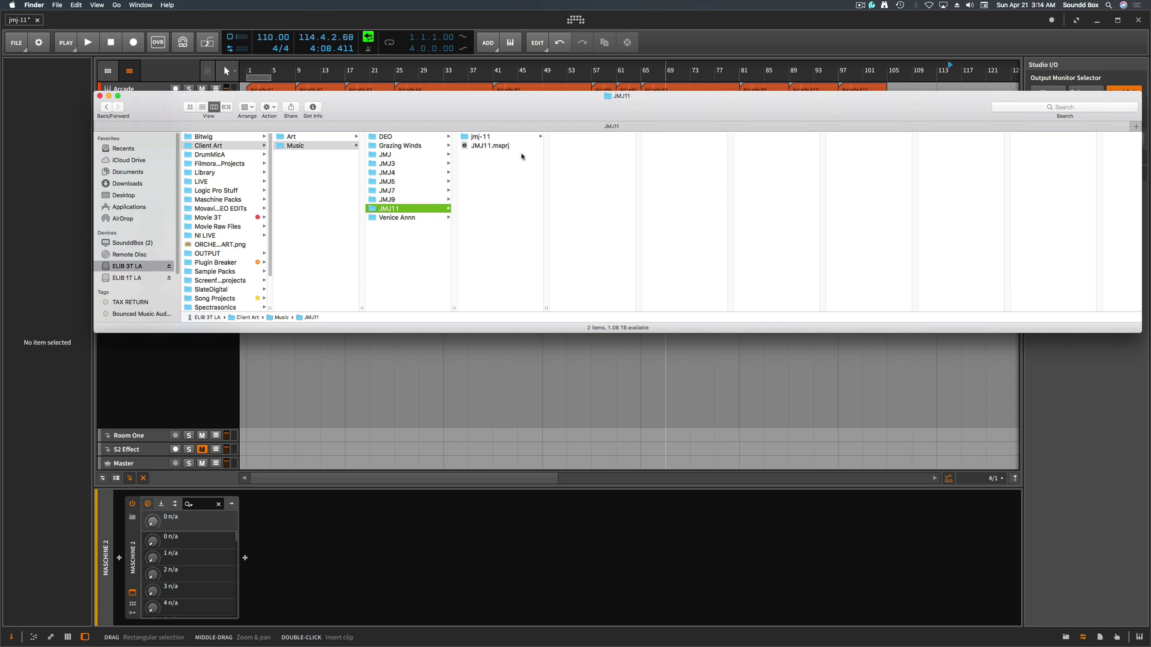
left_click(488, 137)
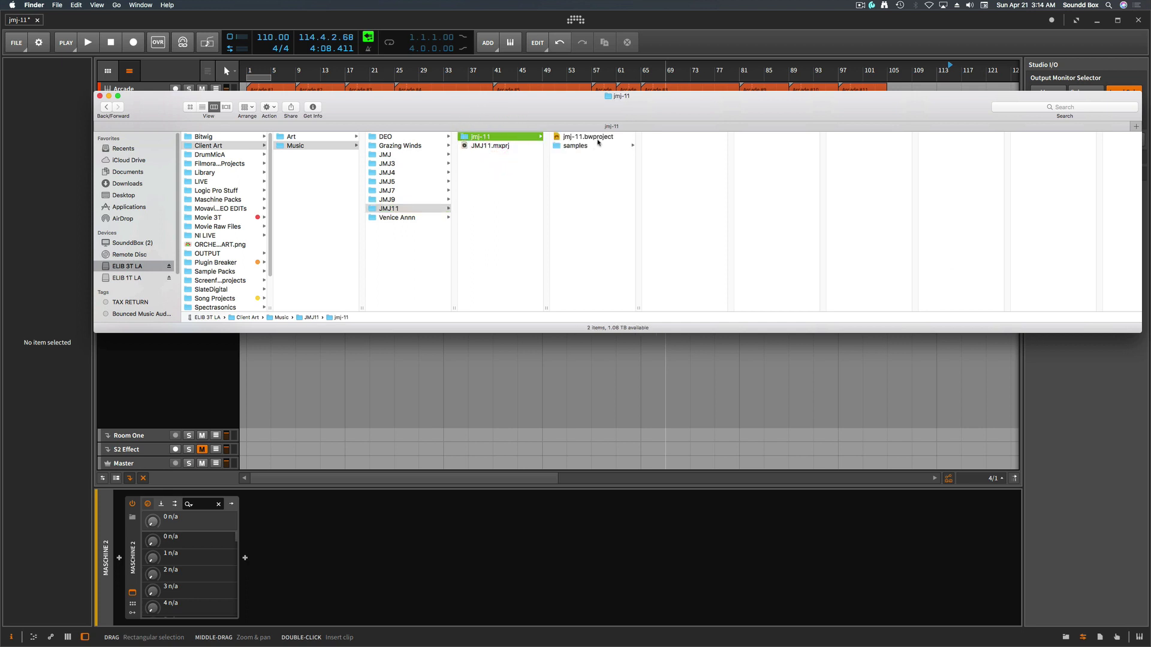
left_click(506, 146)
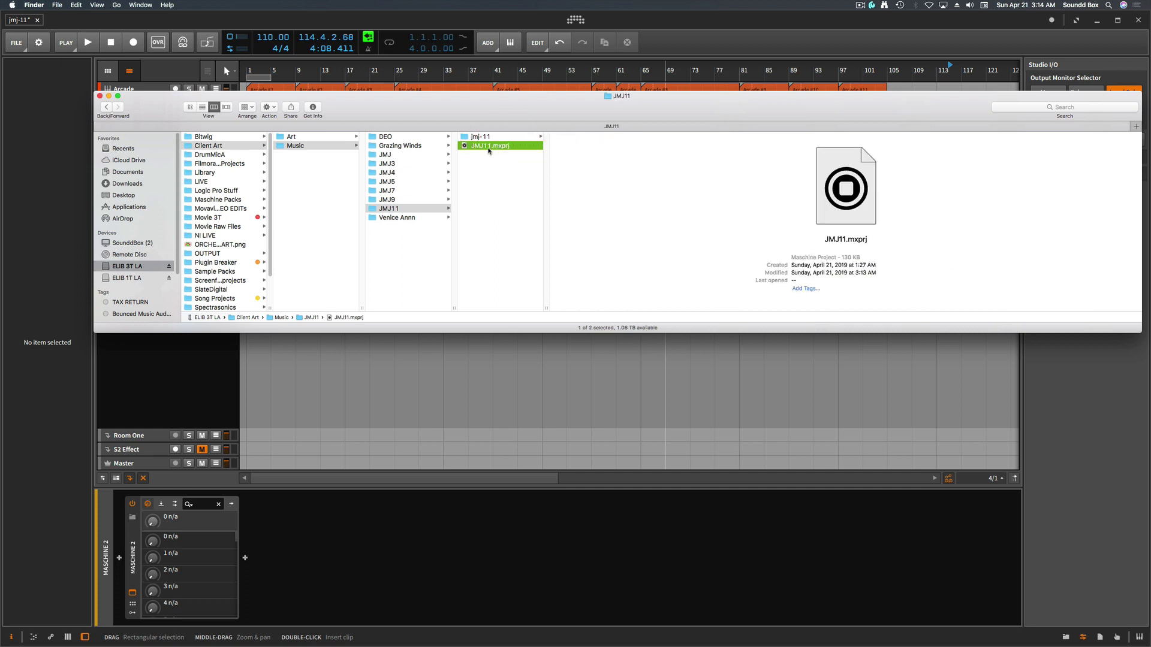
Return to Bitwig Studio and dismiss the list of recent projects in the Maschine window.
left_click_drag(576, 110, 565, 151)
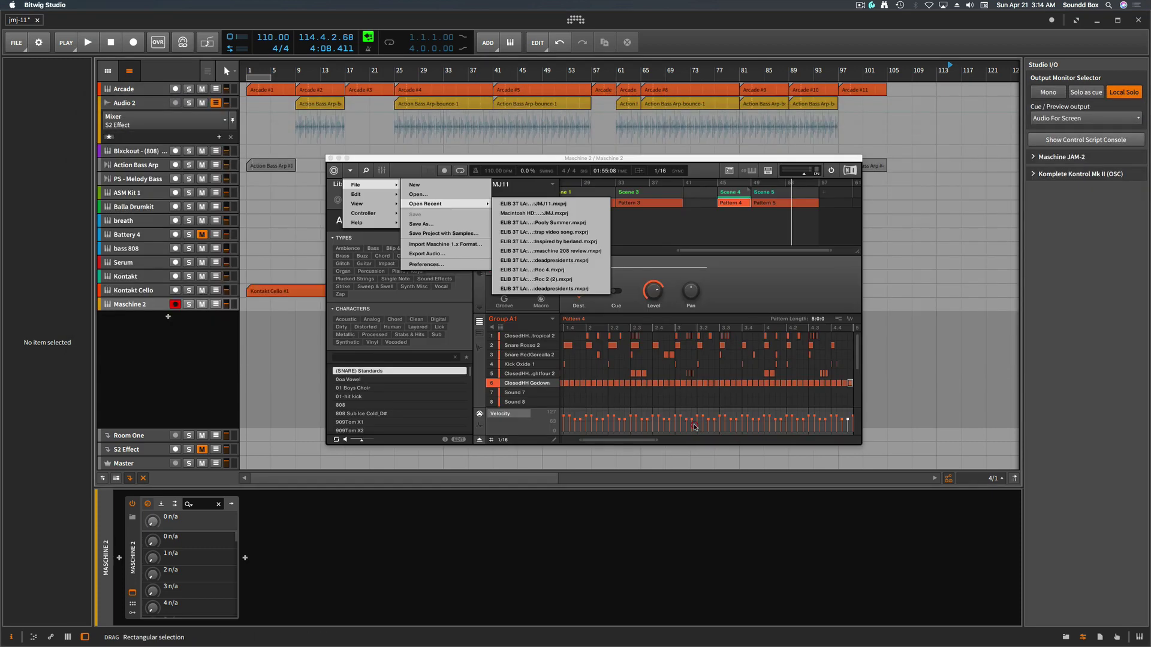
left_click(808, 311)
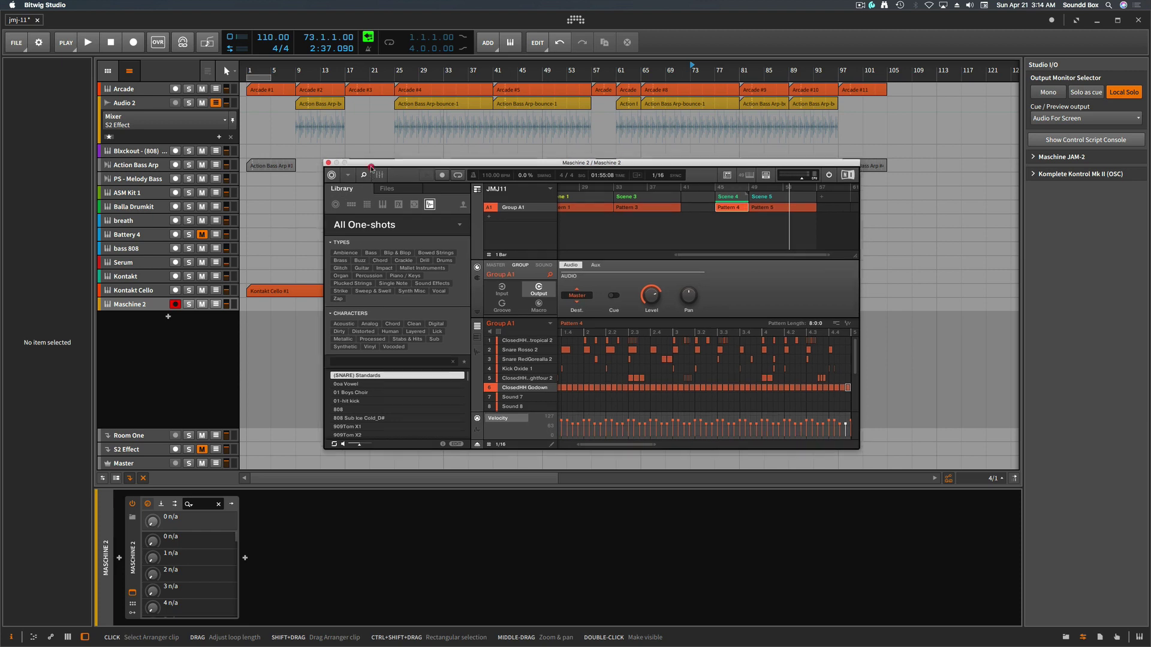
left_click_drag(378, 158, 453, 139)
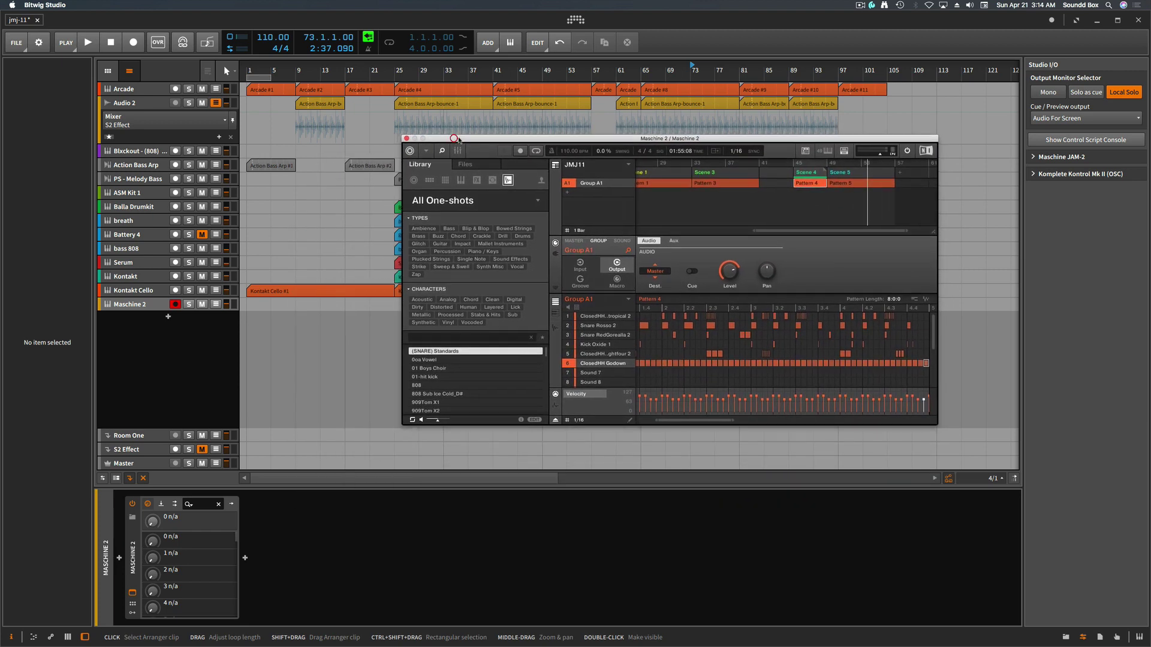
left_click_drag(624, 140, 565, 138)
left_click(575, 135)
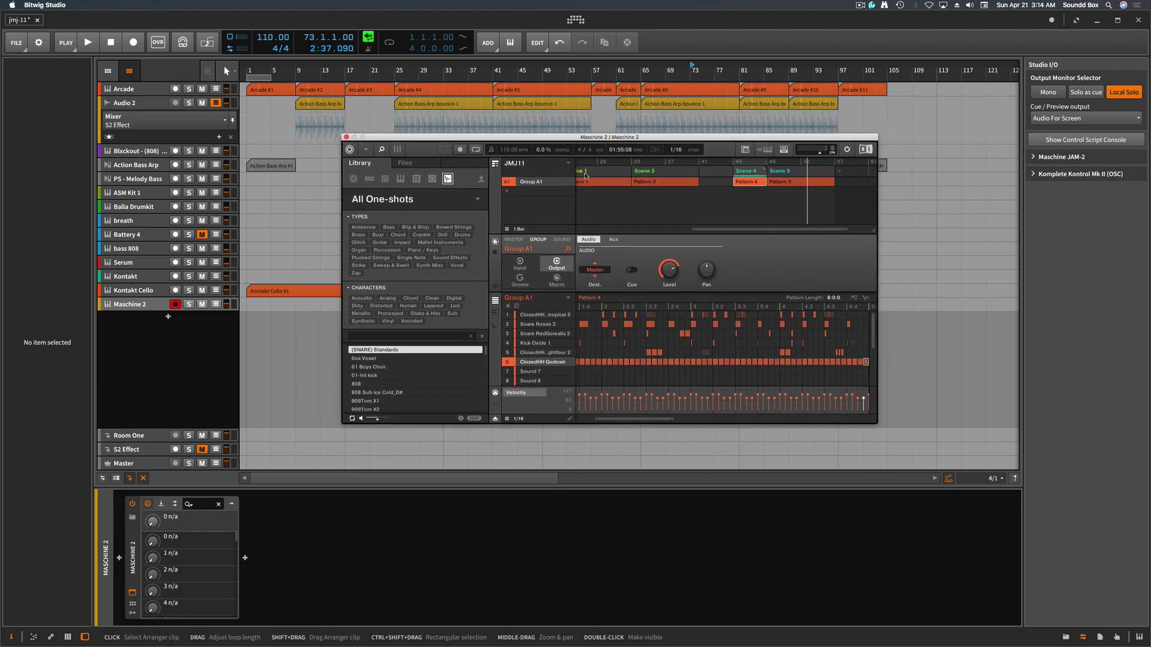
Look through the Default, Library, Plug-ins, Hardware and Colors pages of Maschine's Preferences, and close the dialog.
left_click(360, 153)
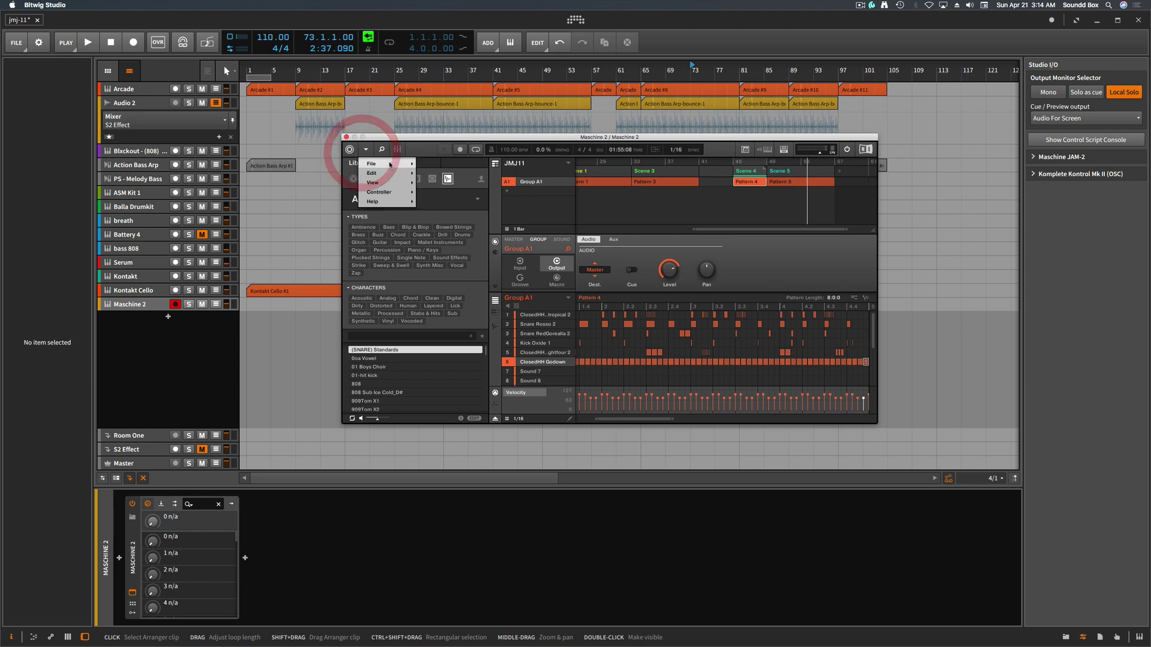
mouse_move(390, 163)
mouse_move(465, 187)
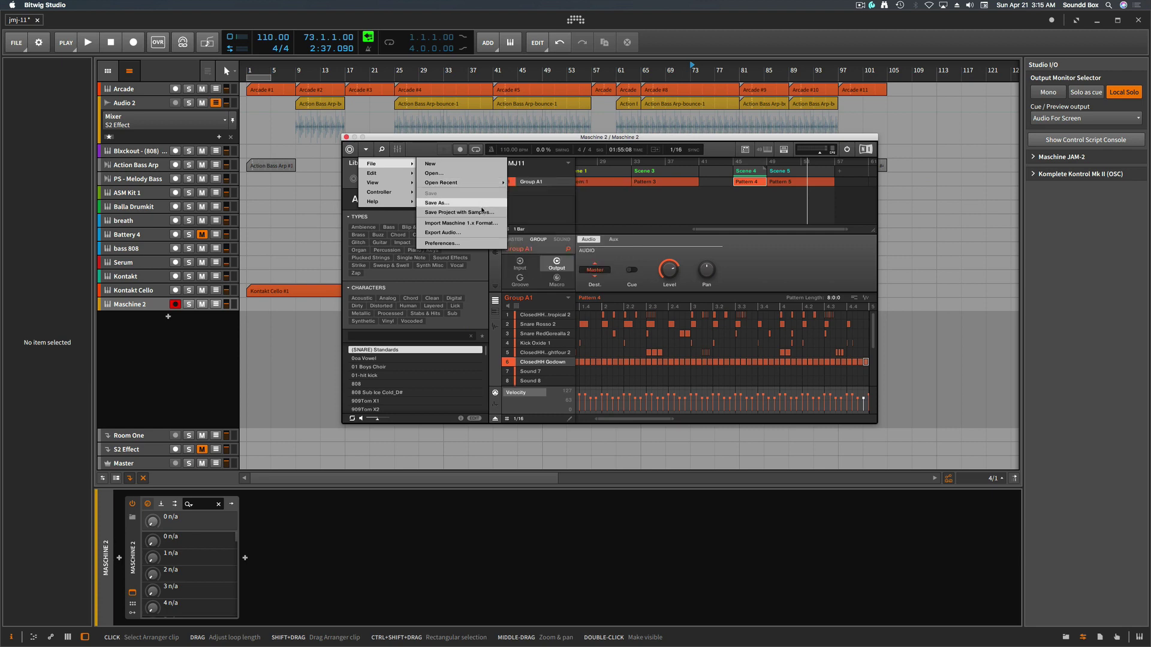
left_click(483, 242)
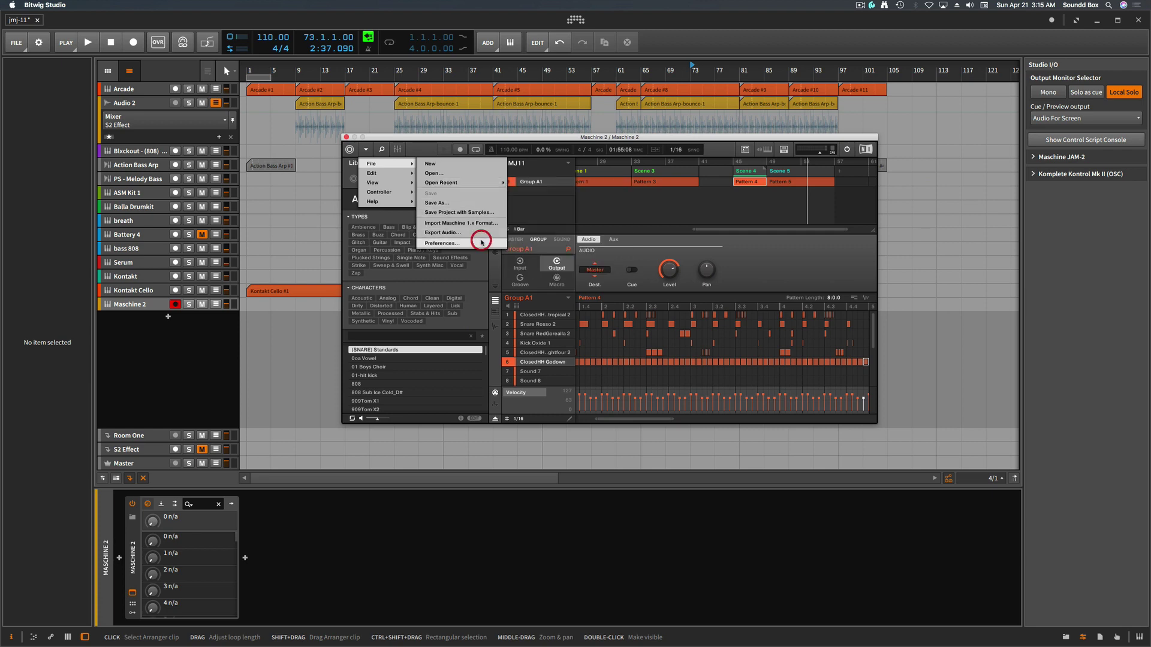
left_click(408, 221)
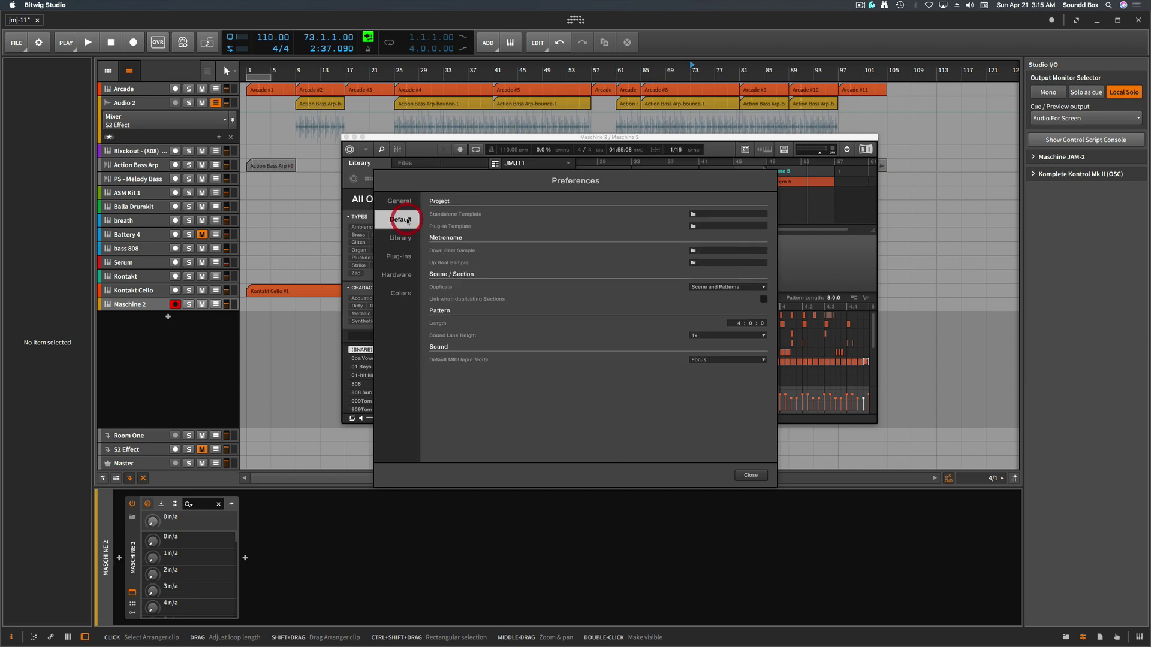
left_click(394, 238)
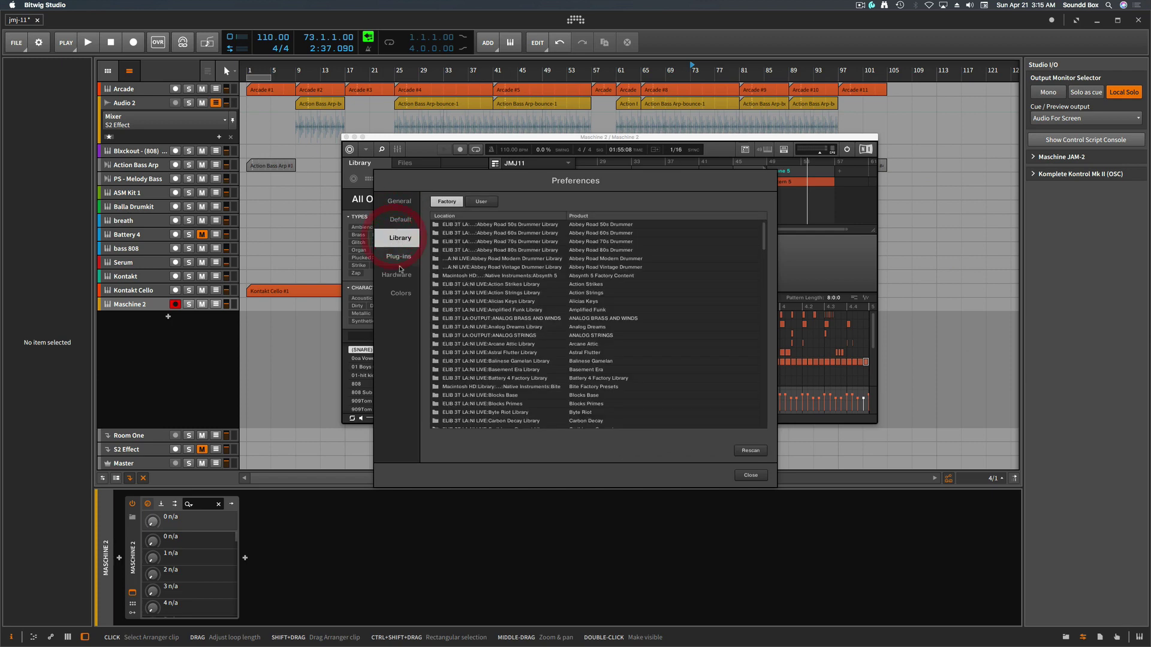
left_click(398, 256)
left_click(397, 275)
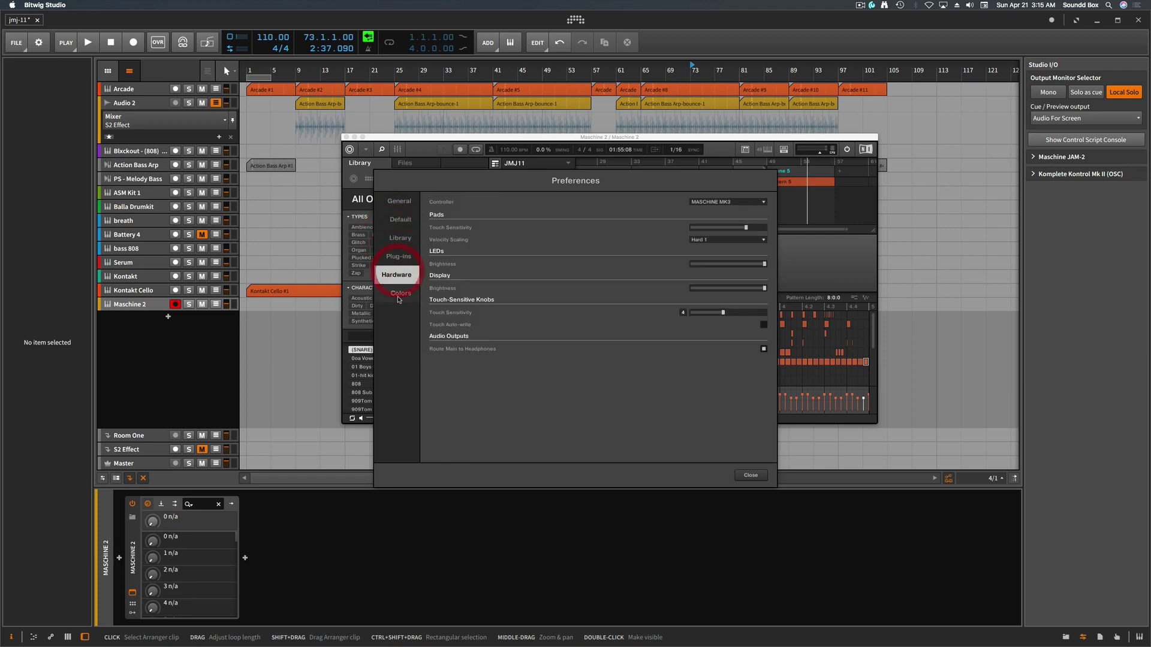
left_click(400, 293)
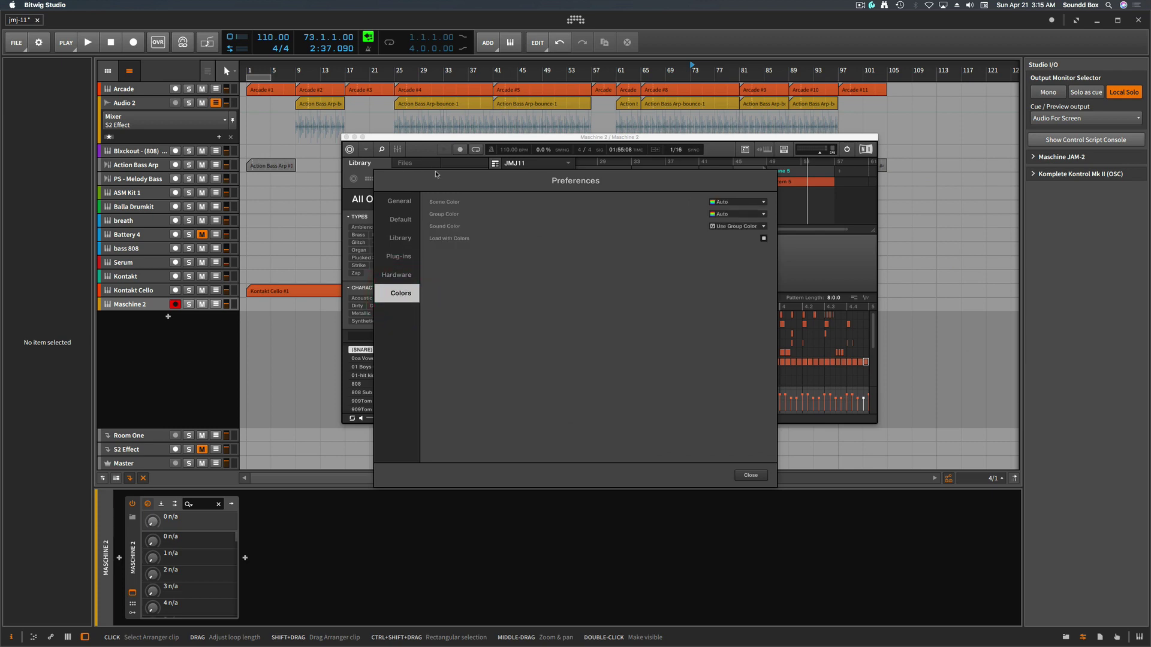
left_click(748, 476)
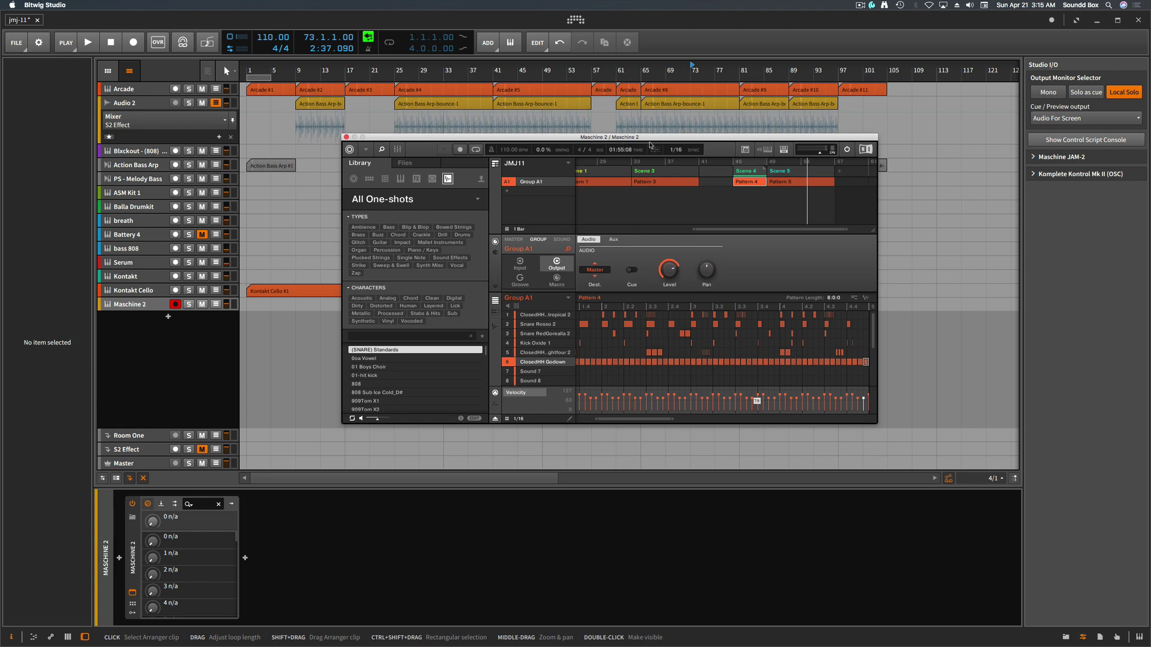
left_click_drag(655, 138, 745, 138)
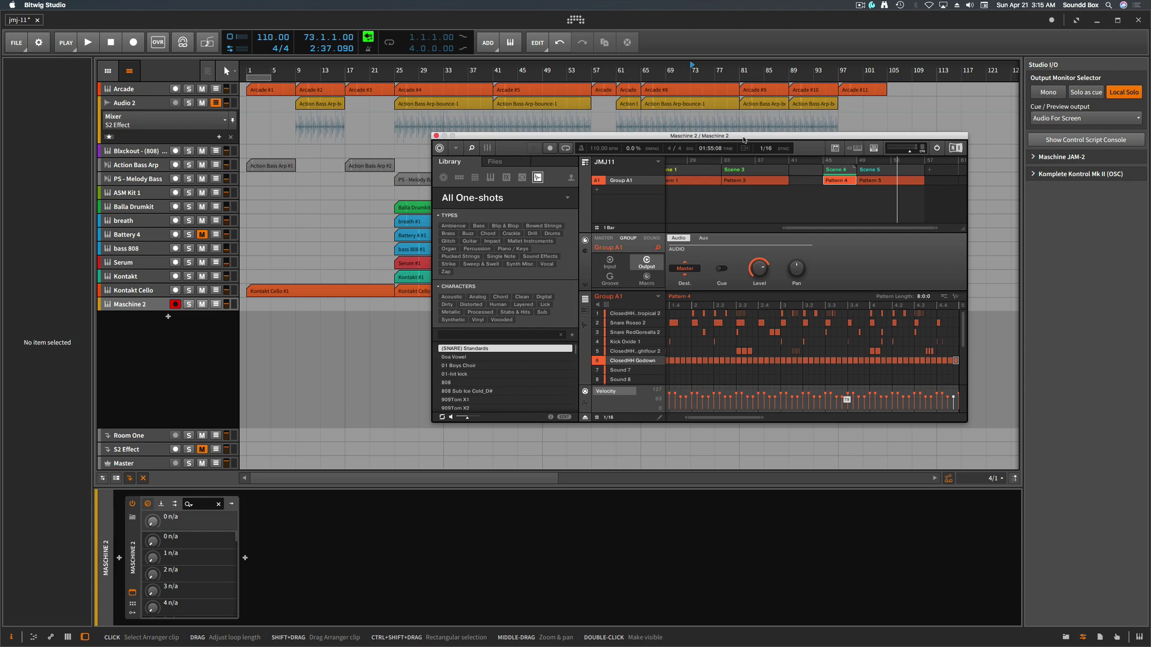
left_click_drag(743, 141, 660, 143)
left_click(661, 148)
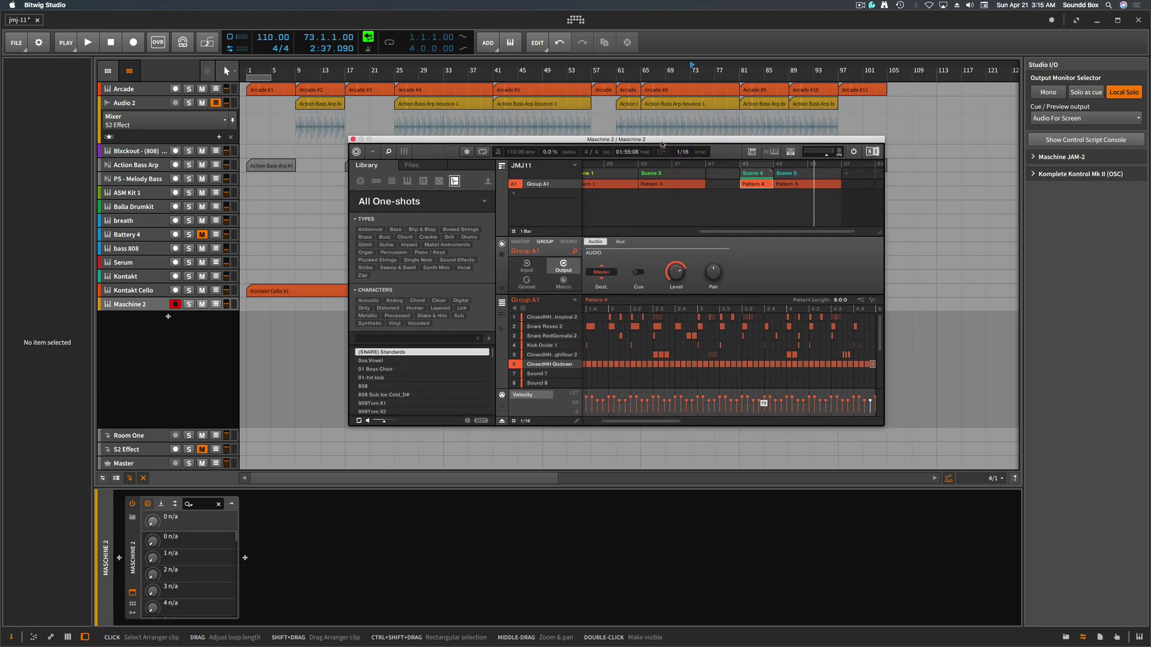
left_click_drag(676, 175, 677, 175)
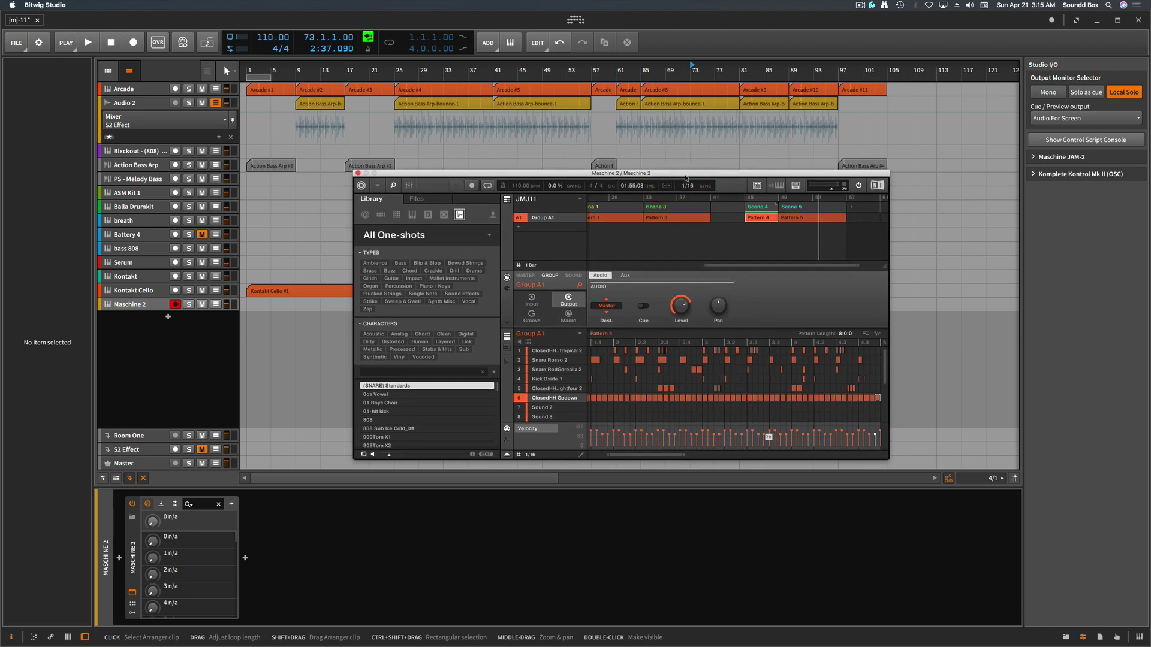
mouse_move(693, 175)
left_mouse_down()
mouse_move(716, 191)
mouse_move(687, 256)
mouse_move(689, 289)
mouse_move(699, 185)
left_mouse_up()
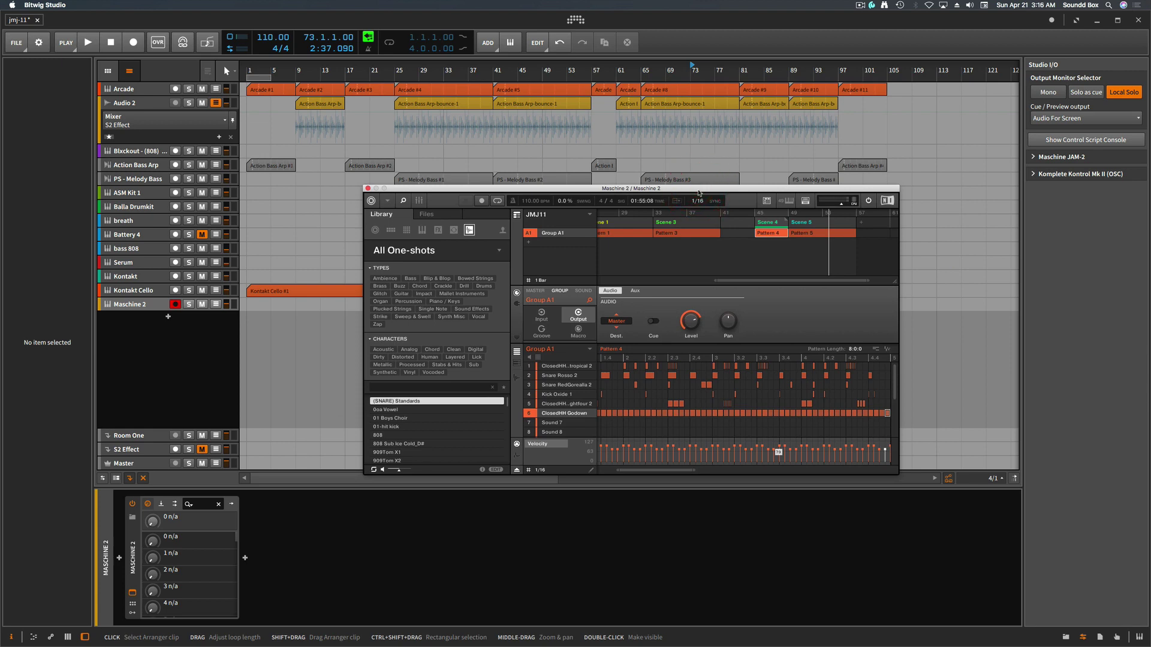
left_click_drag(687, 192, 685, 139)
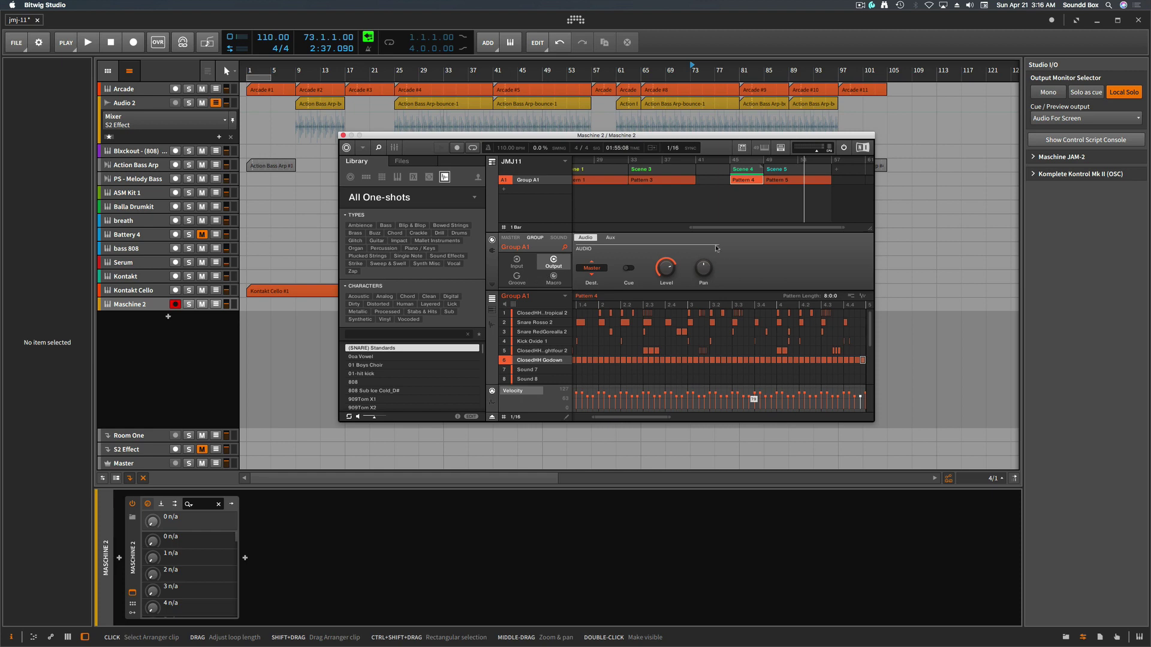
left_click_drag(737, 140, 742, 184)
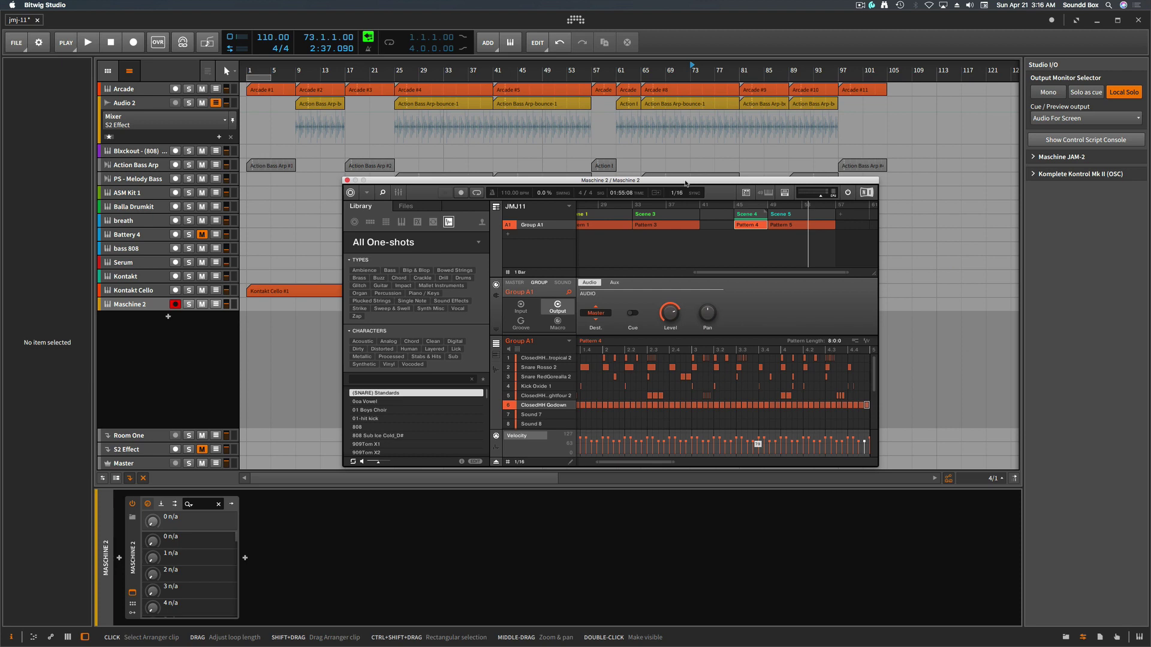
left_click_drag(685, 181, 678, 199)
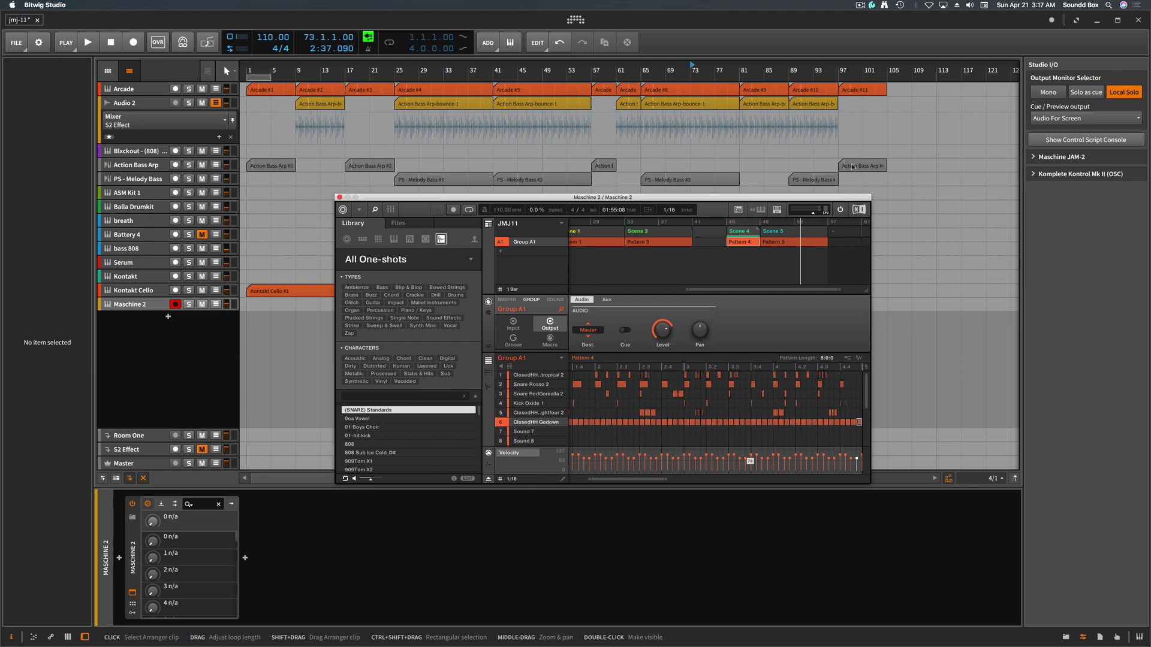
left_click_drag(802, 205, 825, 163)
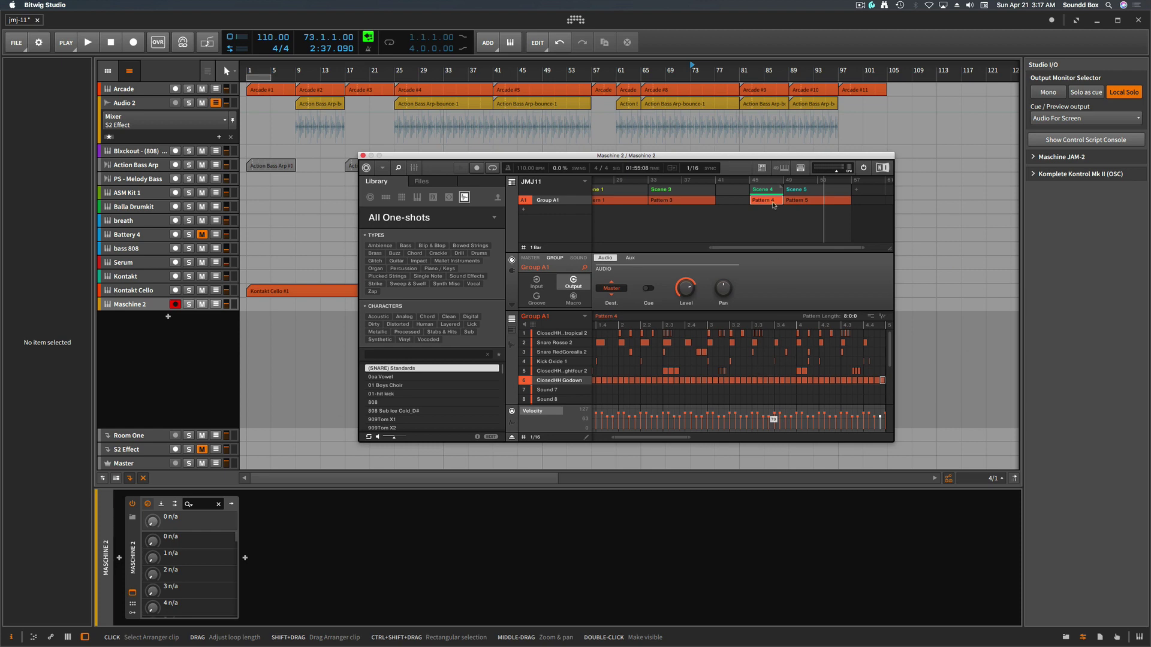
Play the song from bar 73 while shifting the Maschine window to compare its scenes with the arranger clips, and stop playback.
left_click_drag(732, 158, 762, 232)
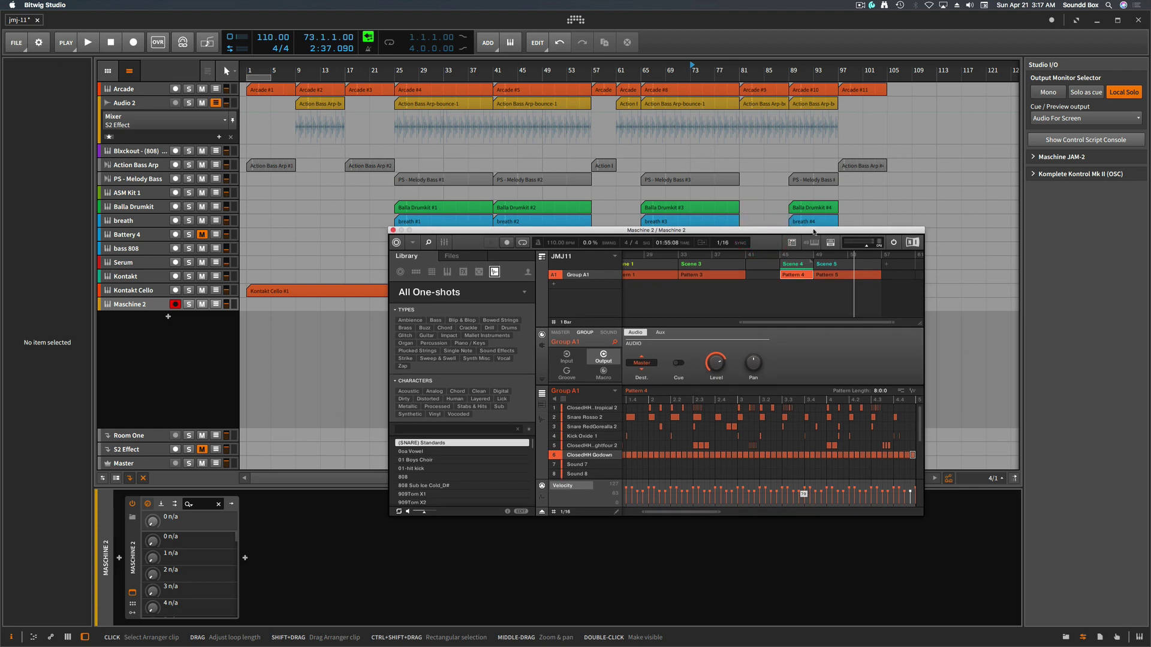
key("space")
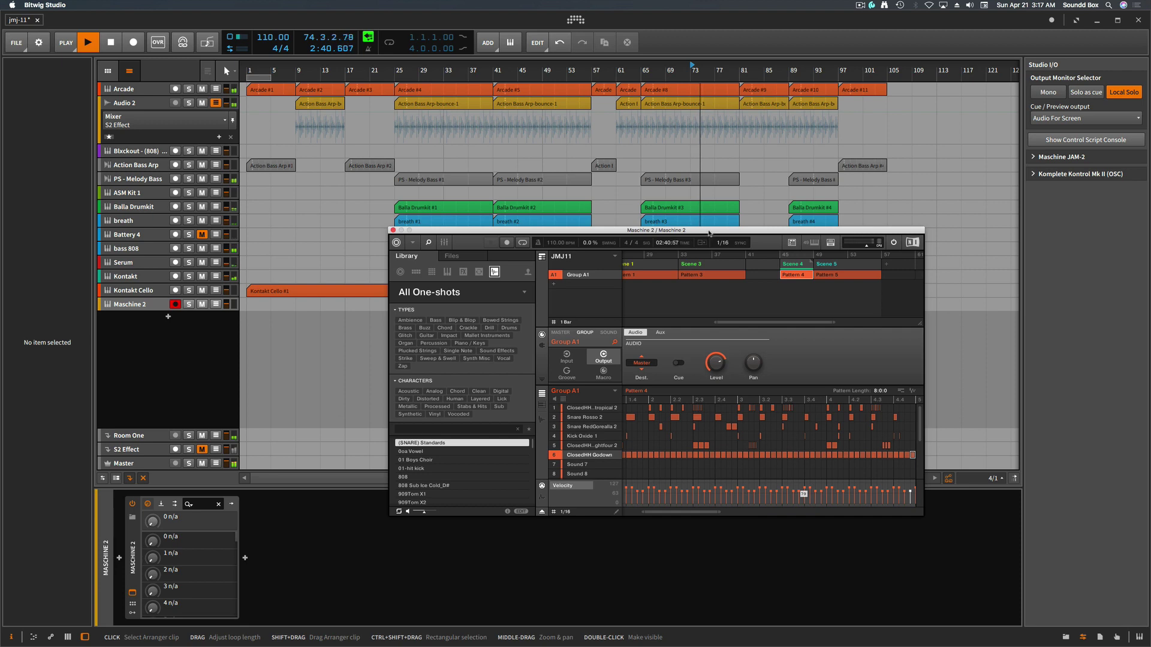
left_click_drag(708, 233, 581, 290)
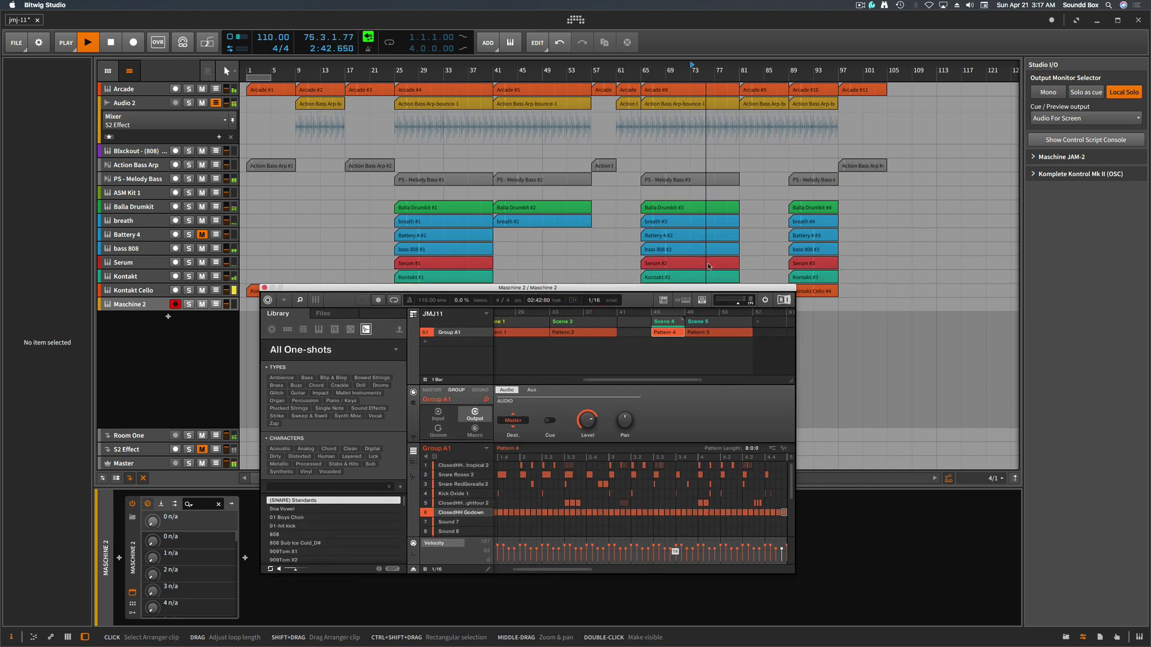
left_click_drag(741, 288, 588, 117)
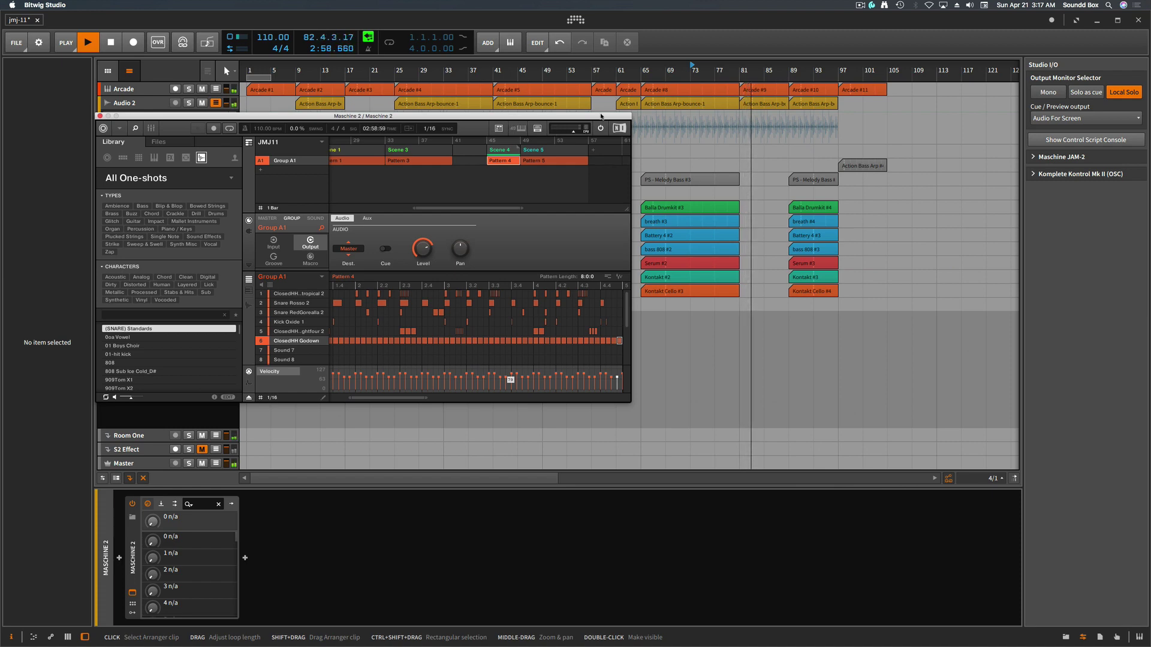
left_click_drag(601, 116, 703, 104)
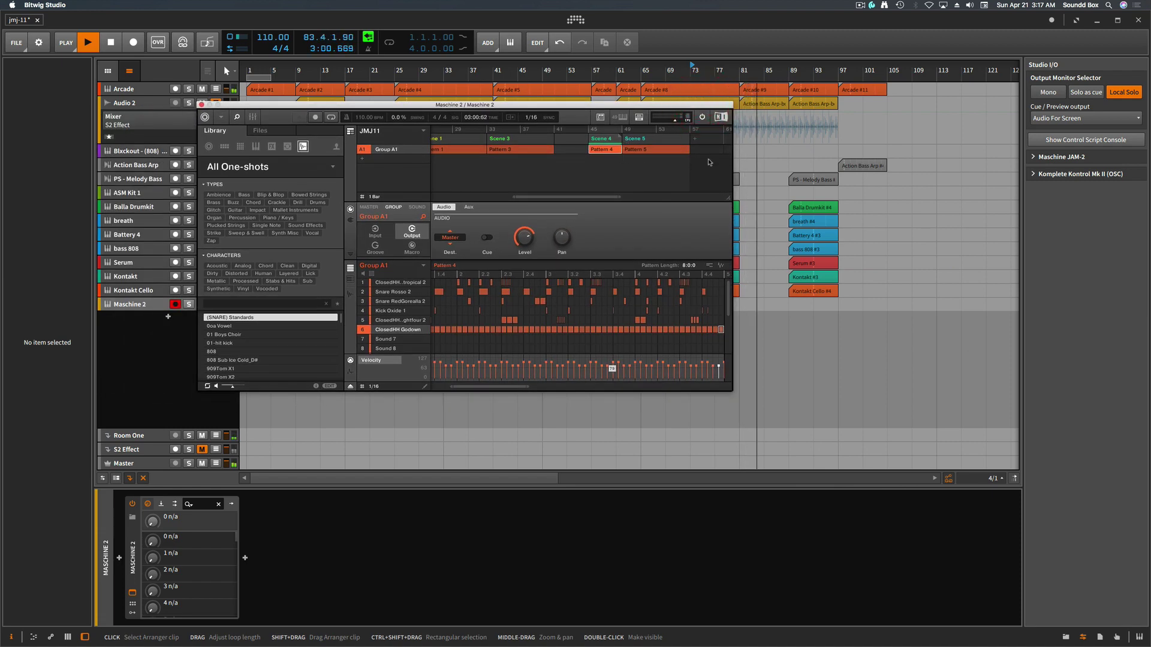
left_click_drag(620, 197, 727, 202)
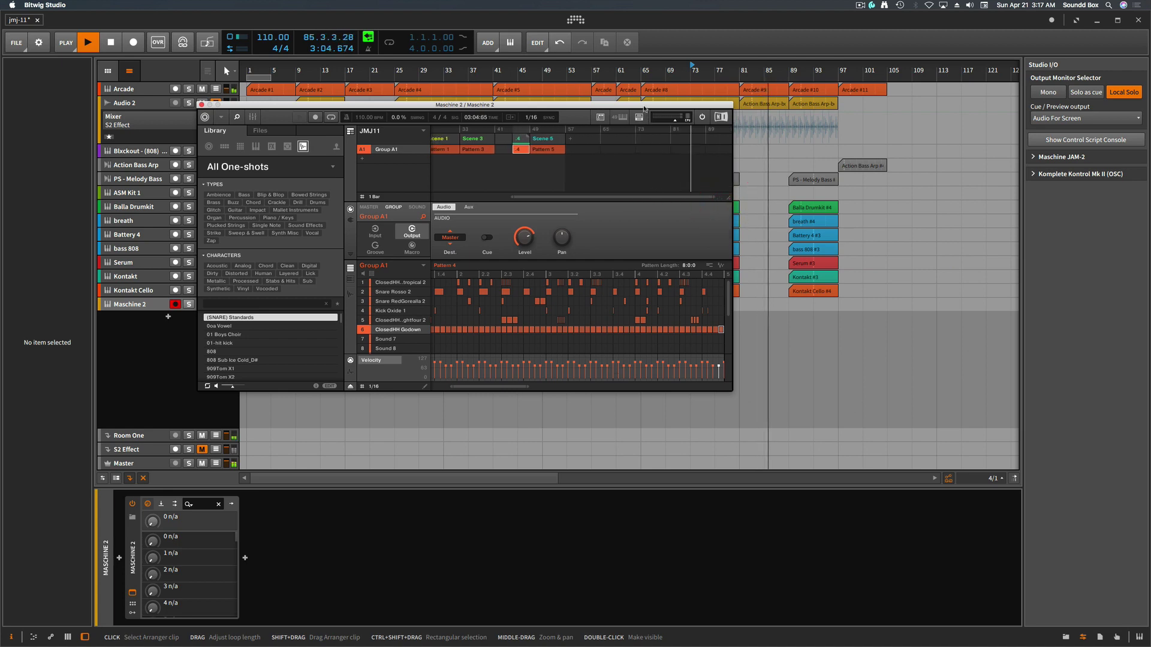
left_click_drag(644, 109, 636, 125)
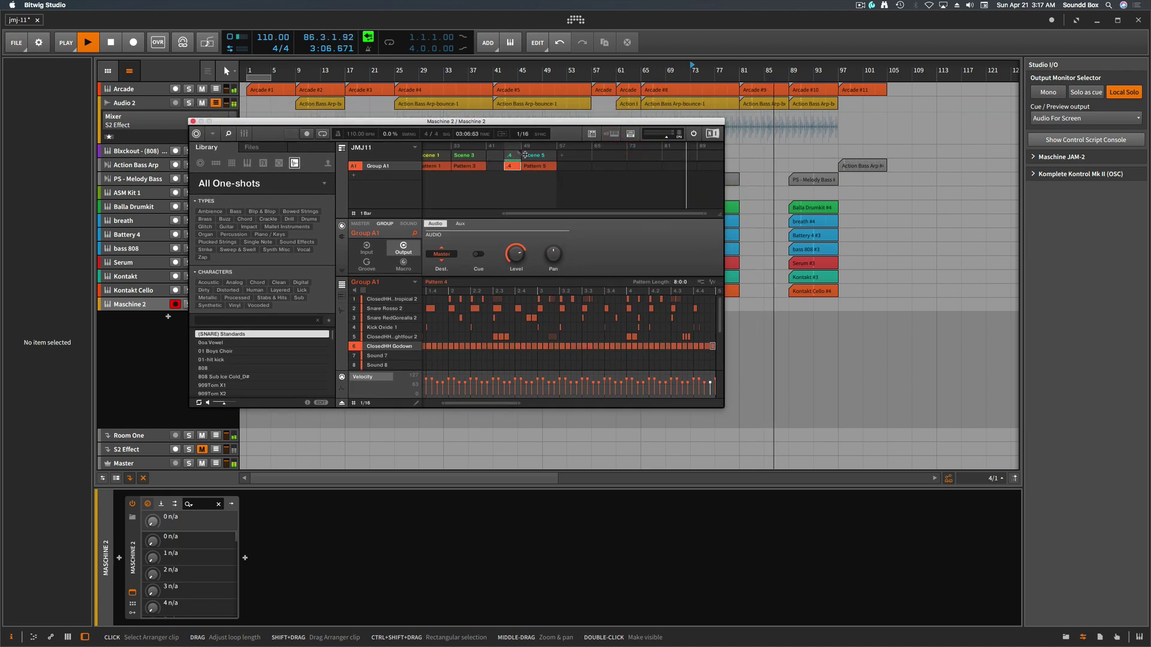
key("space")
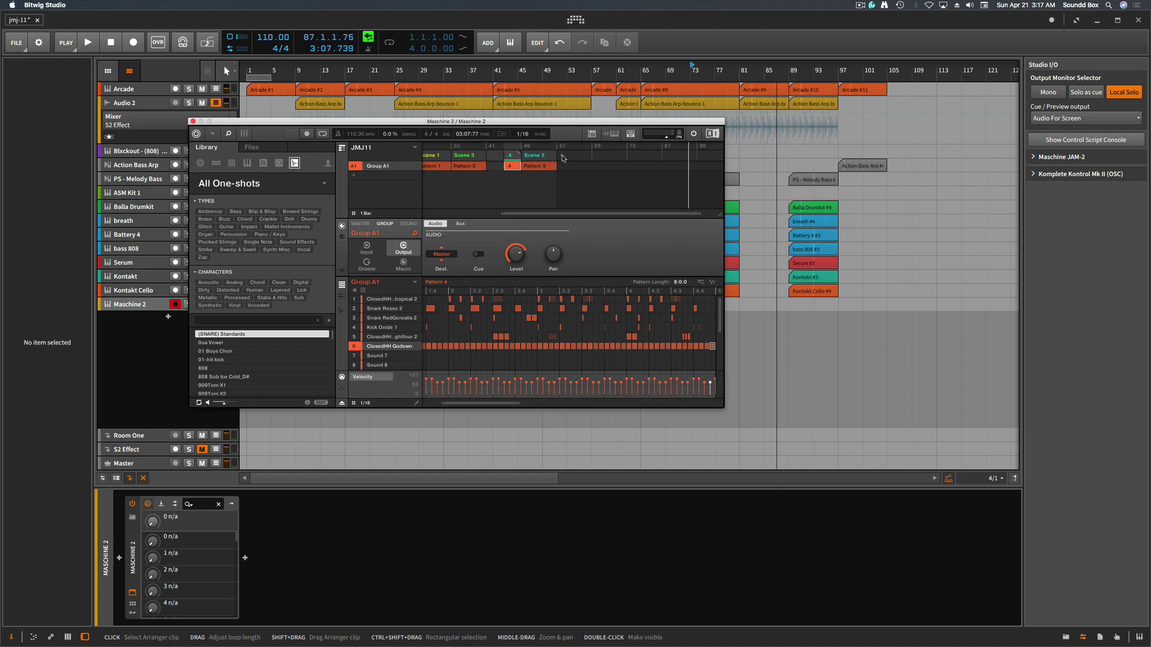
Start playback from bar 41 and place the DSP Performance Graph beside the Maschine window.
left_click(597, 76)
key("space")
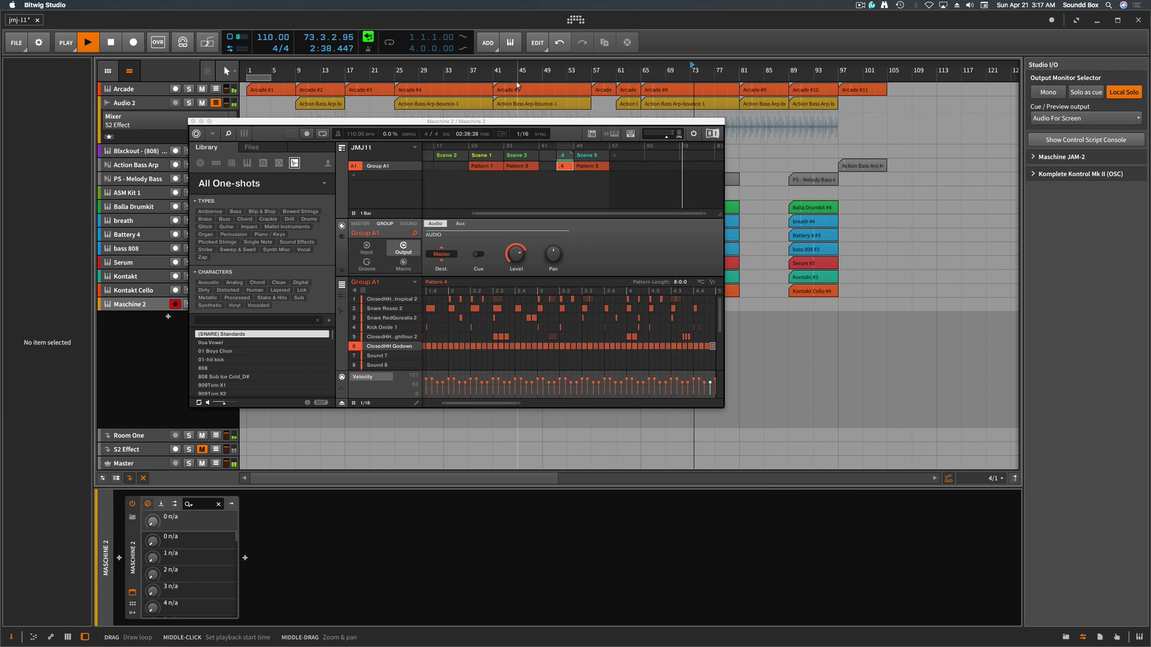
left_click(492, 77)
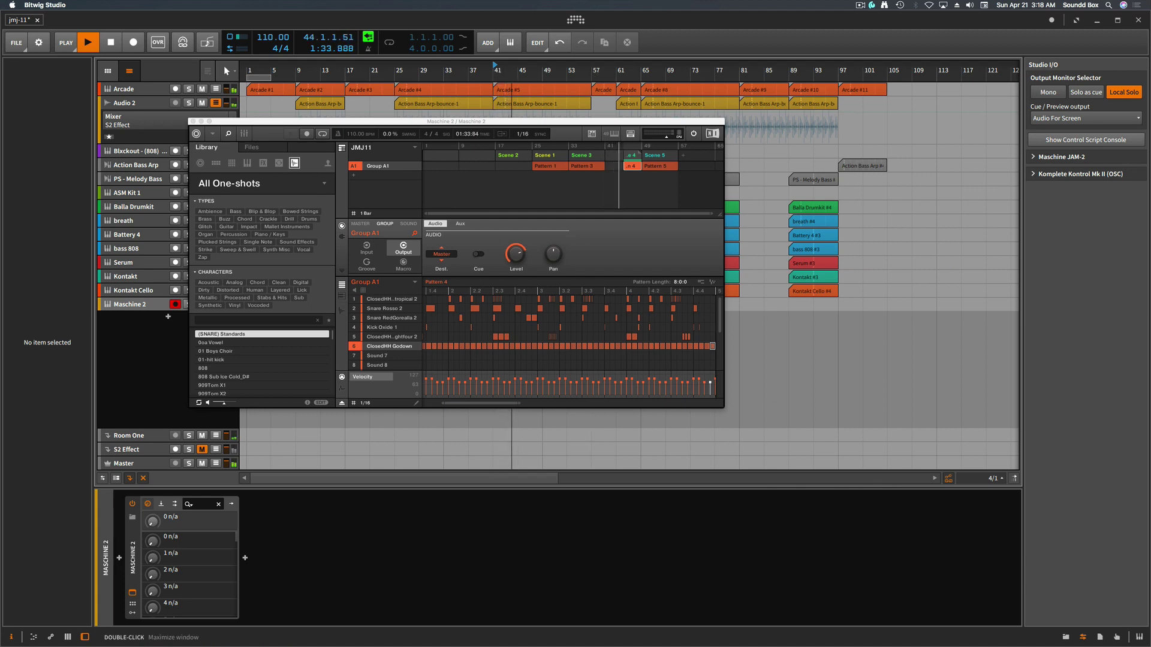
left_click_drag(1150, 273, 899, 381)
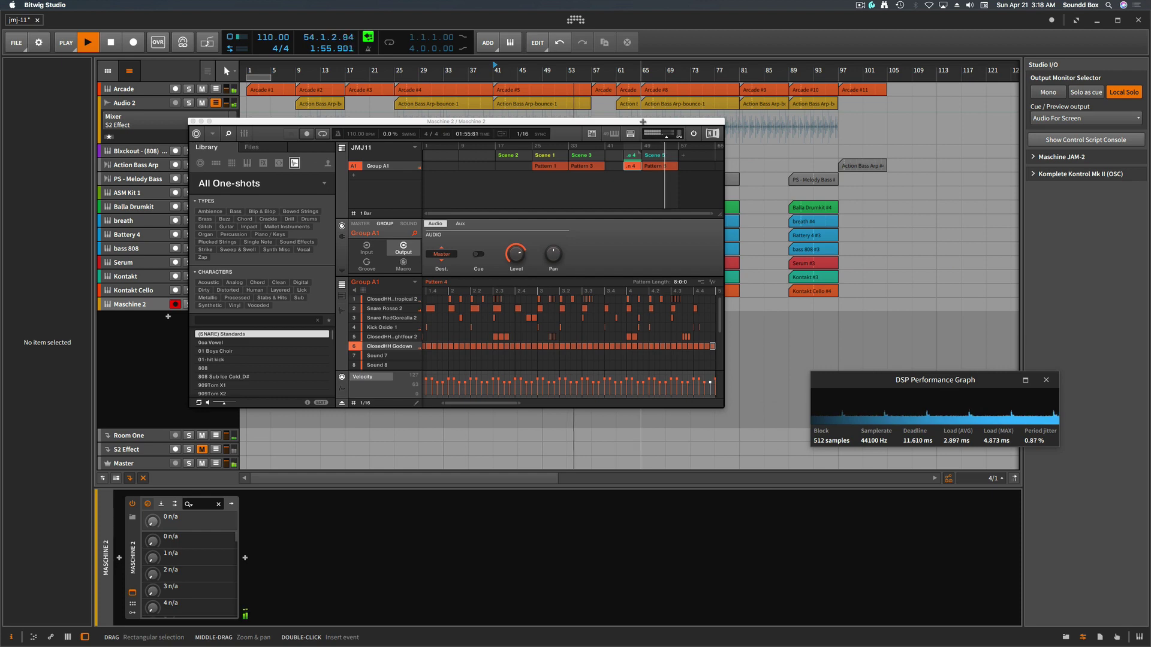
Move the Maschine window below the Audio 2 waveforms and zoom its song timeline out to include Scene 7.
left_click_drag(641, 121, 623, 178)
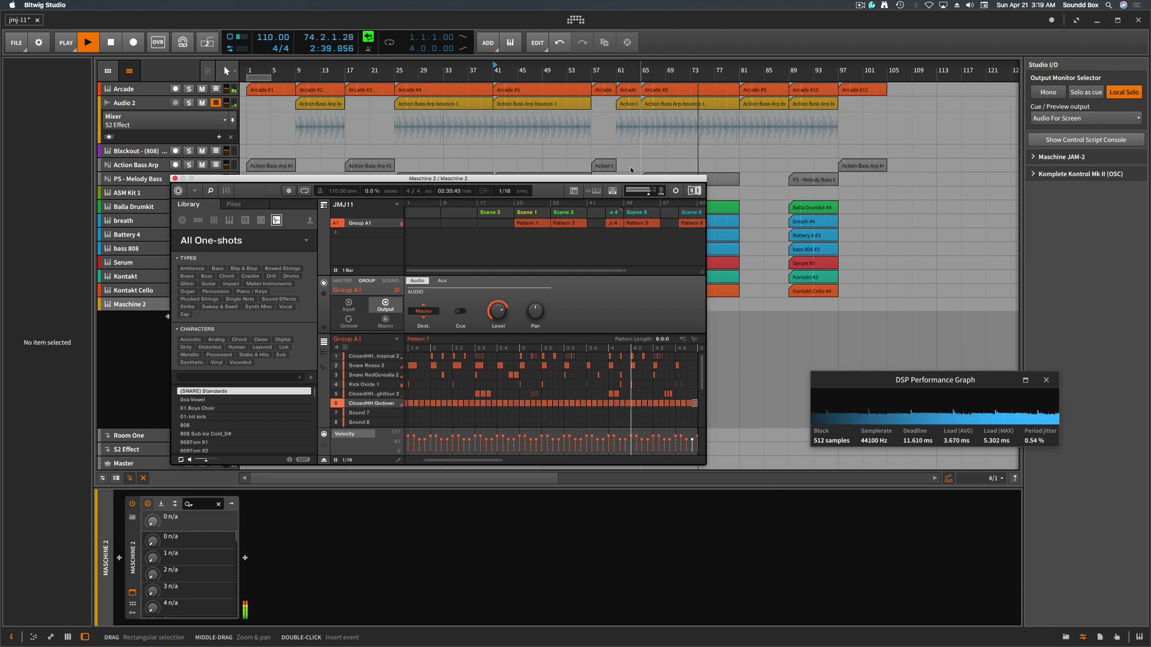
left_click_drag(624, 272, 705, 296)
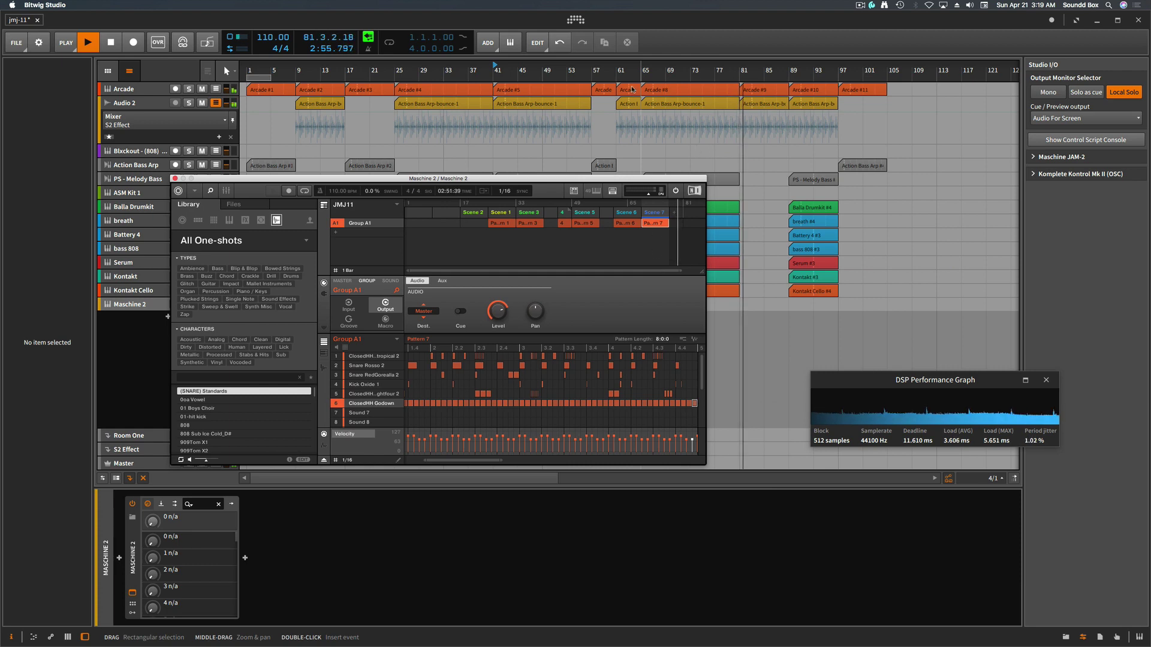
Set the playback start to bar 77 and audition a short passage from there.
key("space")
left_click(641, 66)
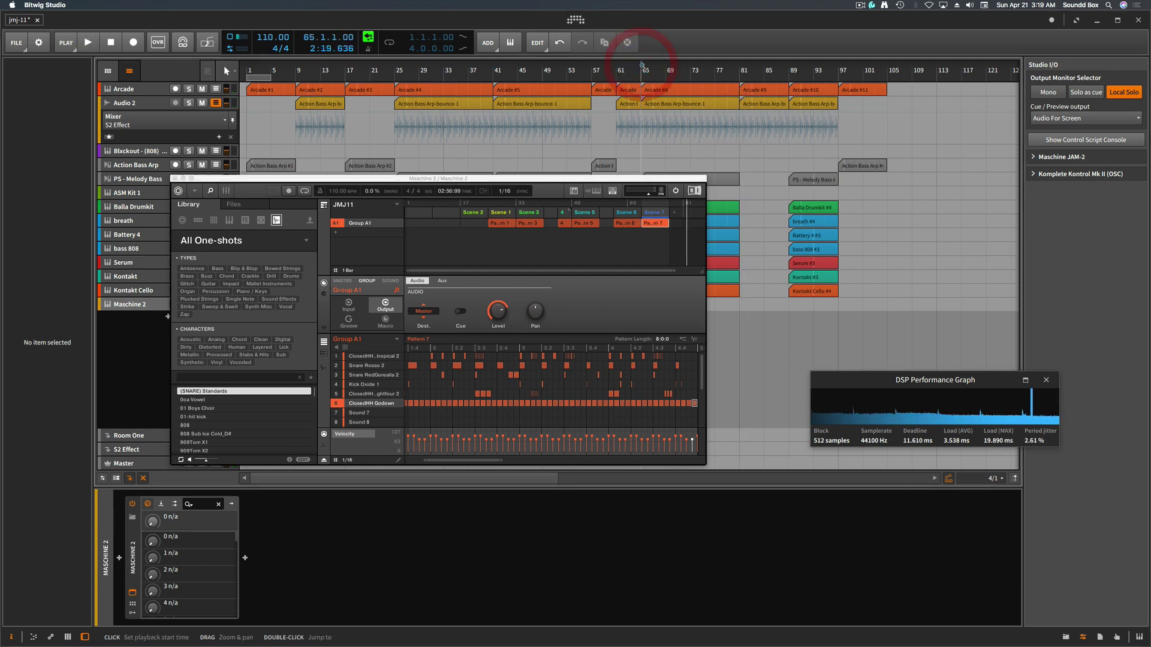
left_click(715, 66)
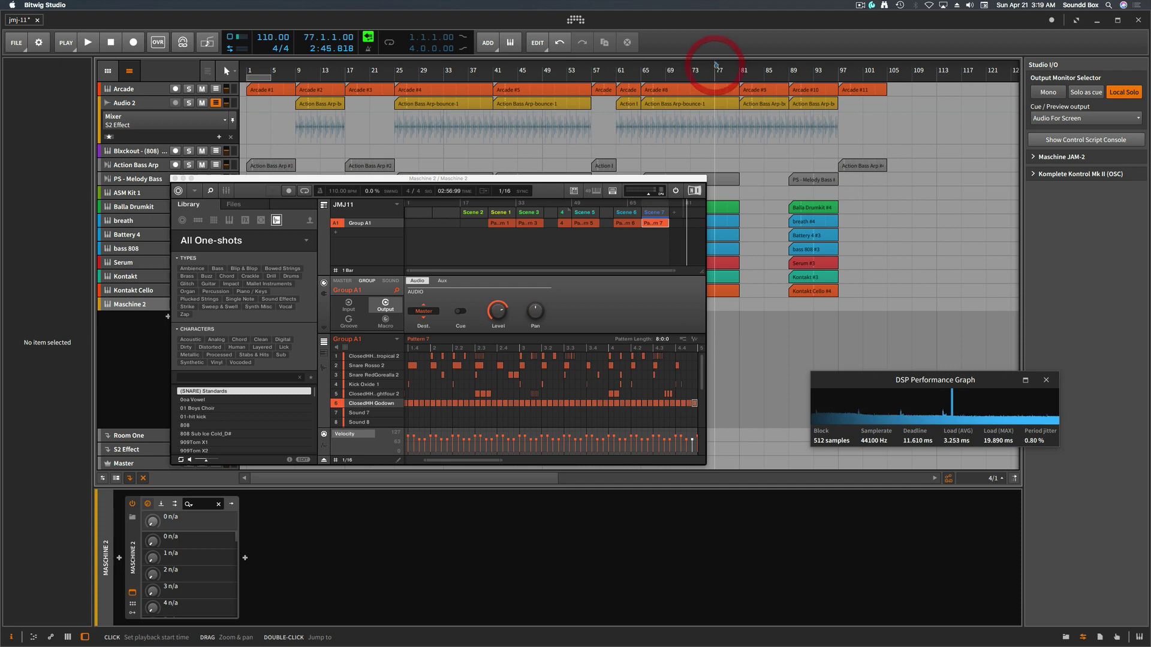
key("space")
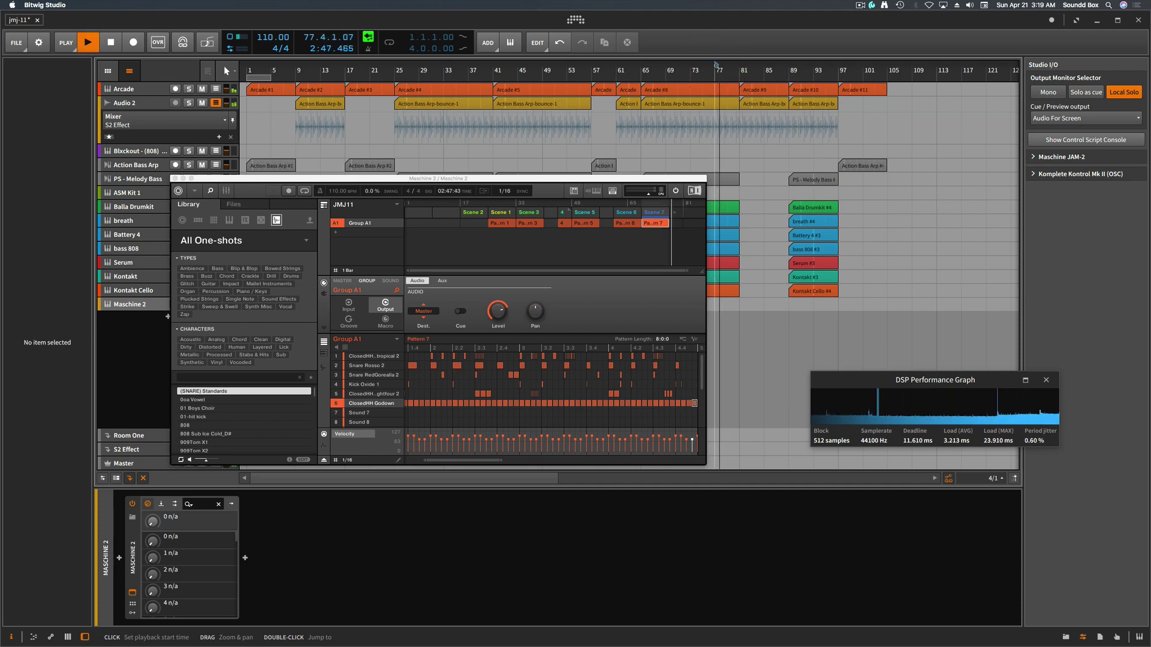
key("space")
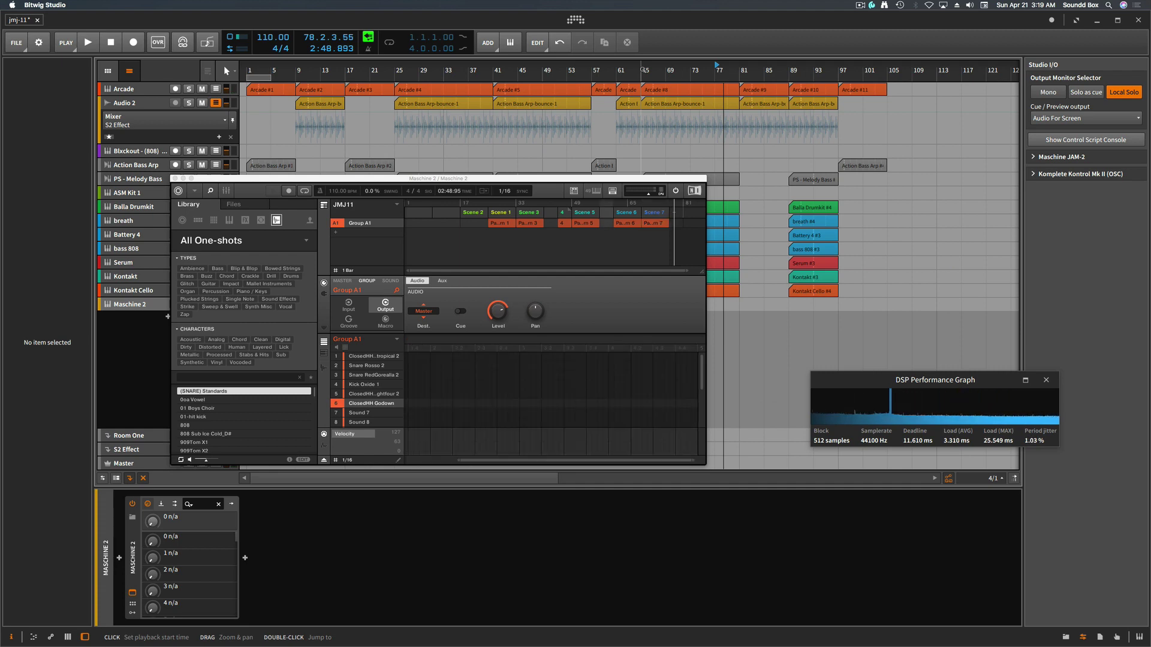
Set the playback start to bar 49 and play the song into bar 65 to check the Maschine scenes against the arrangement.
left_click(627, 223)
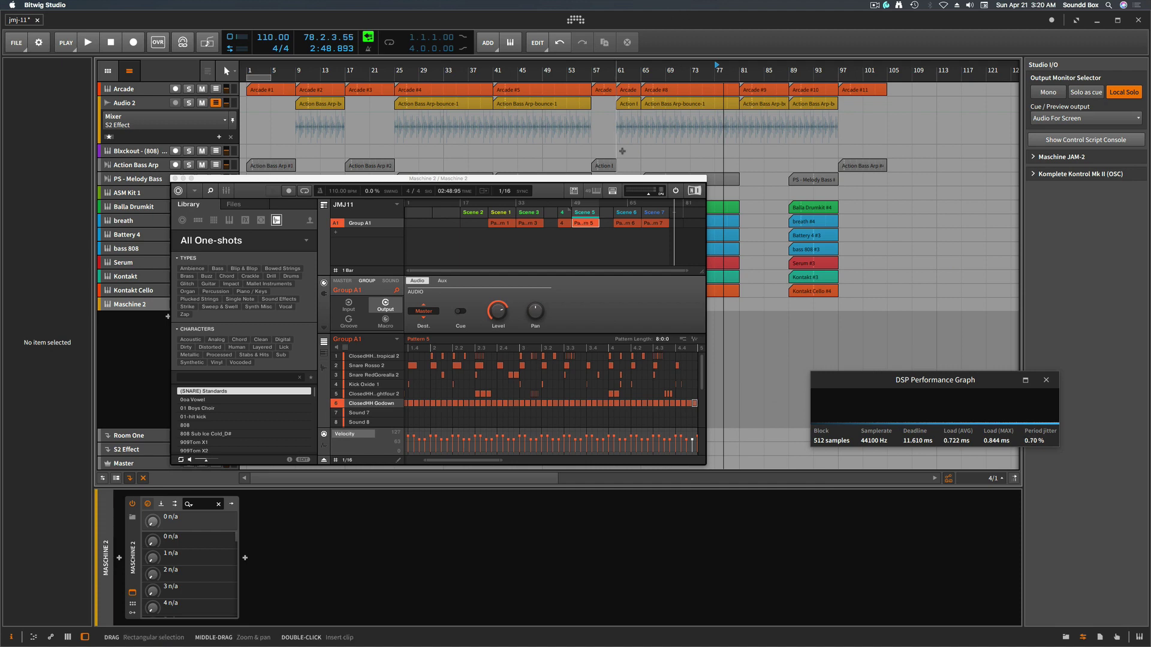
left_click(543, 75)
key("space")
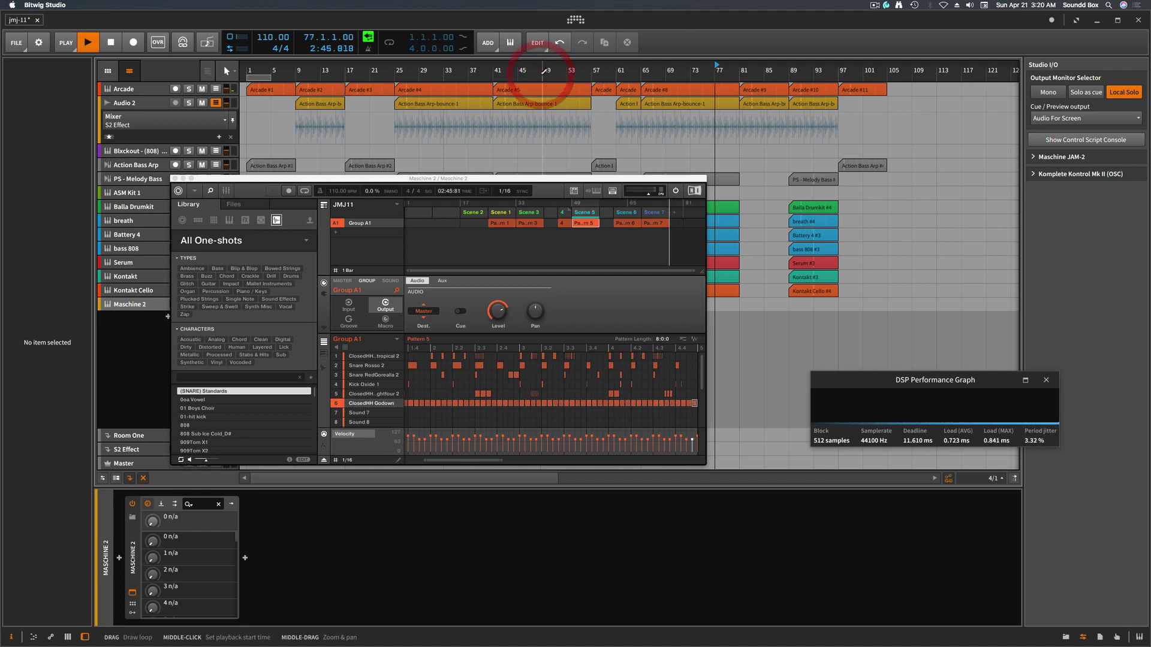
key("space")
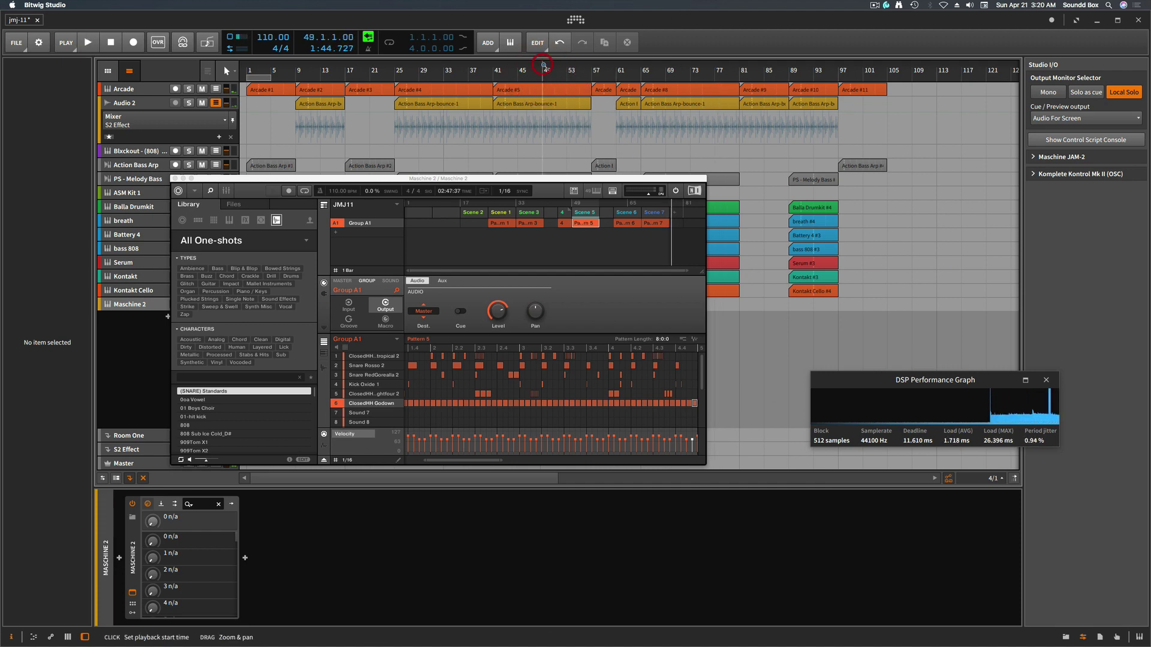
left_click(545, 71)
key("space")
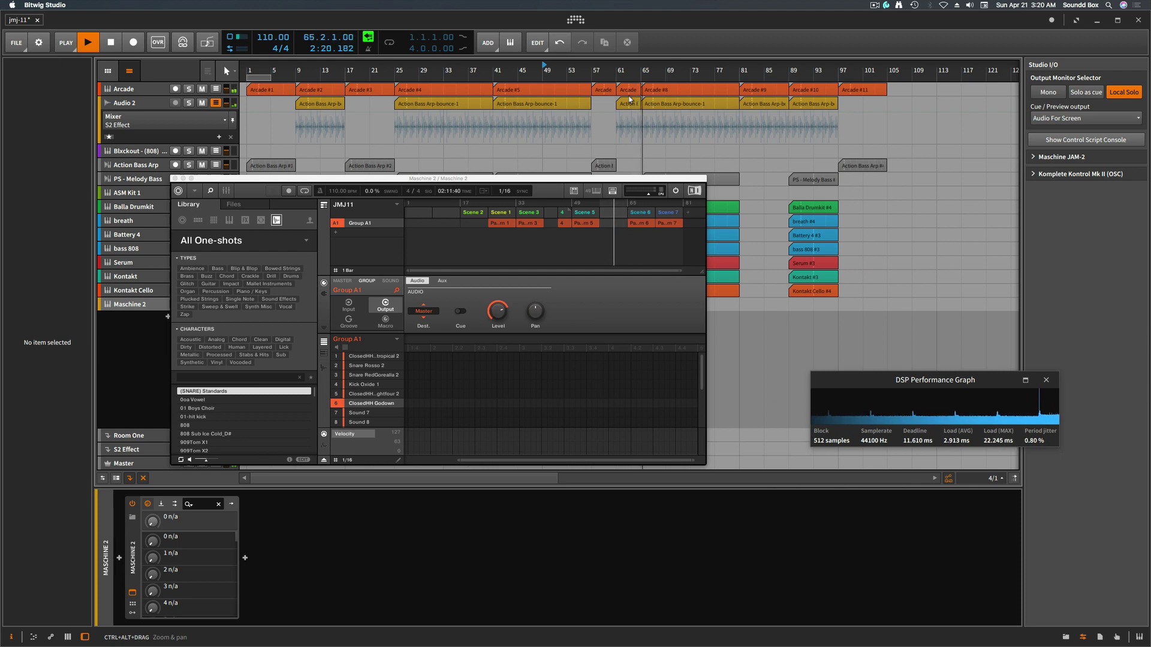
key("space")
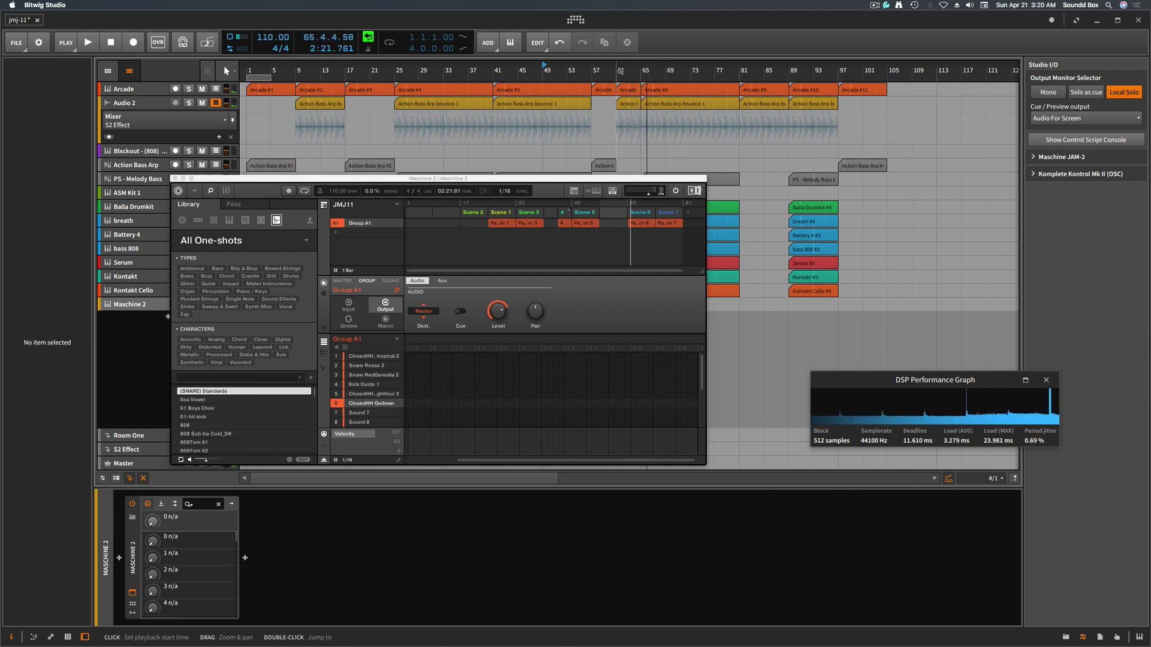
Play the song from bar 61 to check Scenes 6 and 7, and close the Maschine window.
left_click(617, 70)
key("space")
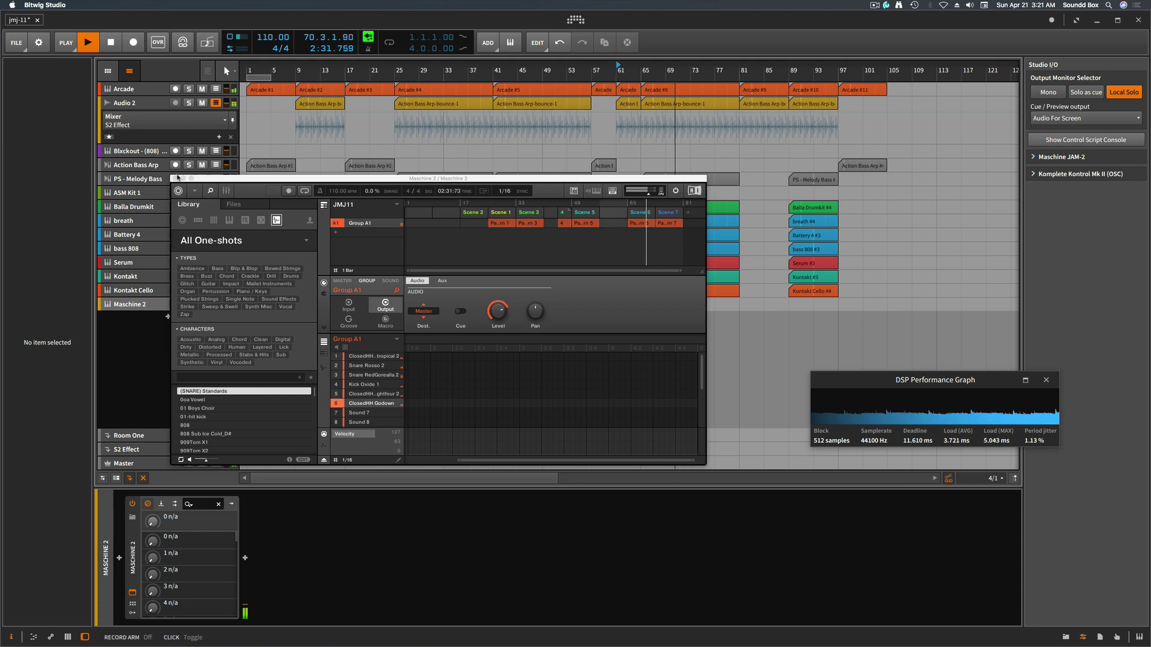
left_click_drag(205, 183, 309, 186)
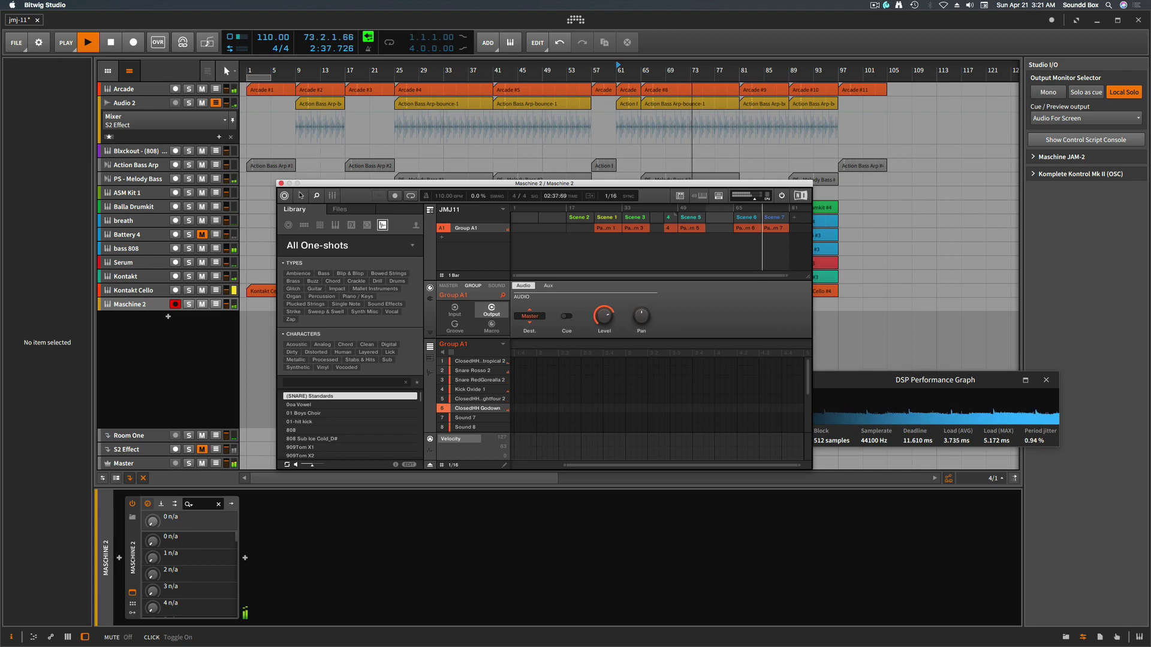
key("space")
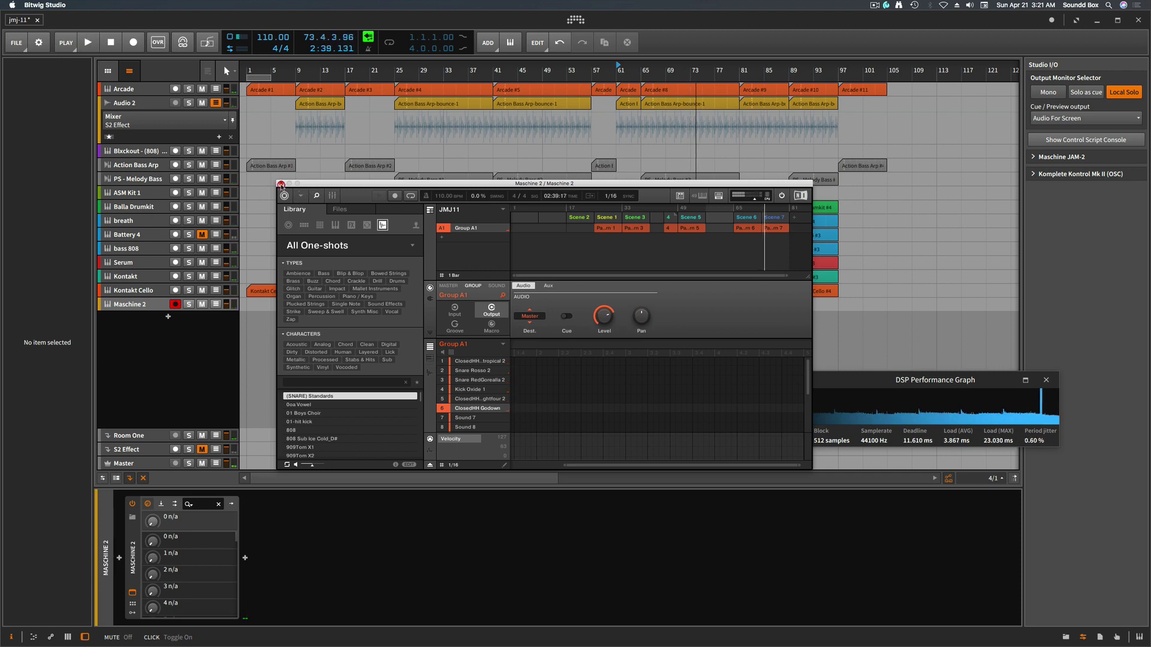
left_click(281, 185)
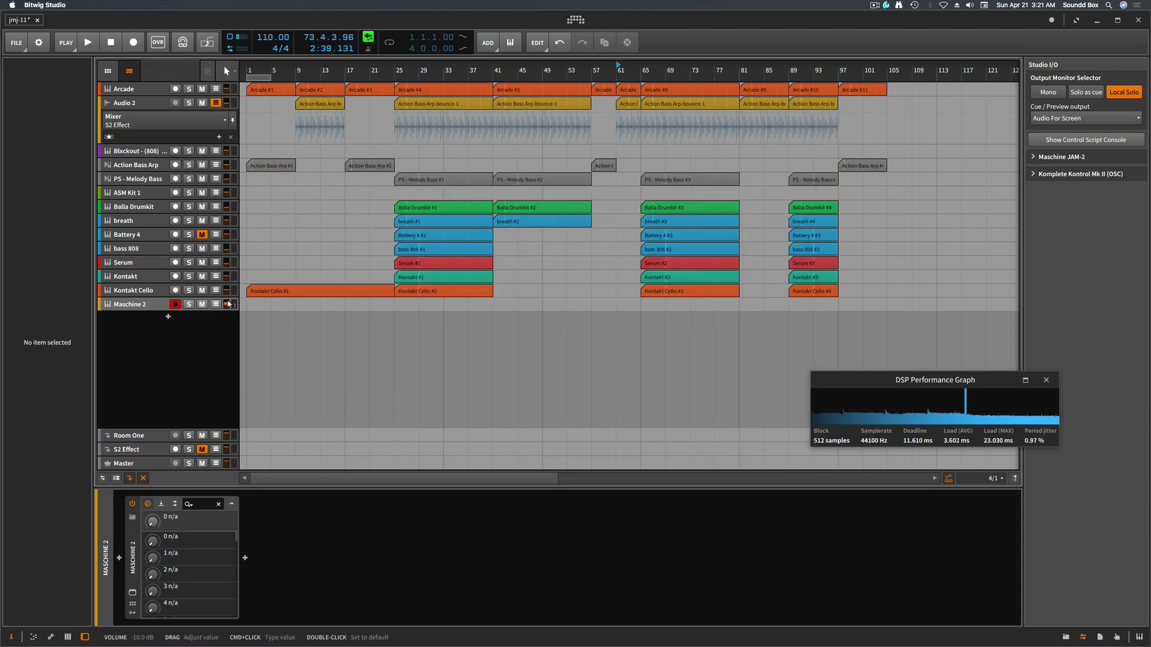
Select the bass 808 track and examine the expanded views of its Sampler and EQ-5 devices.
left_click(137, 251)
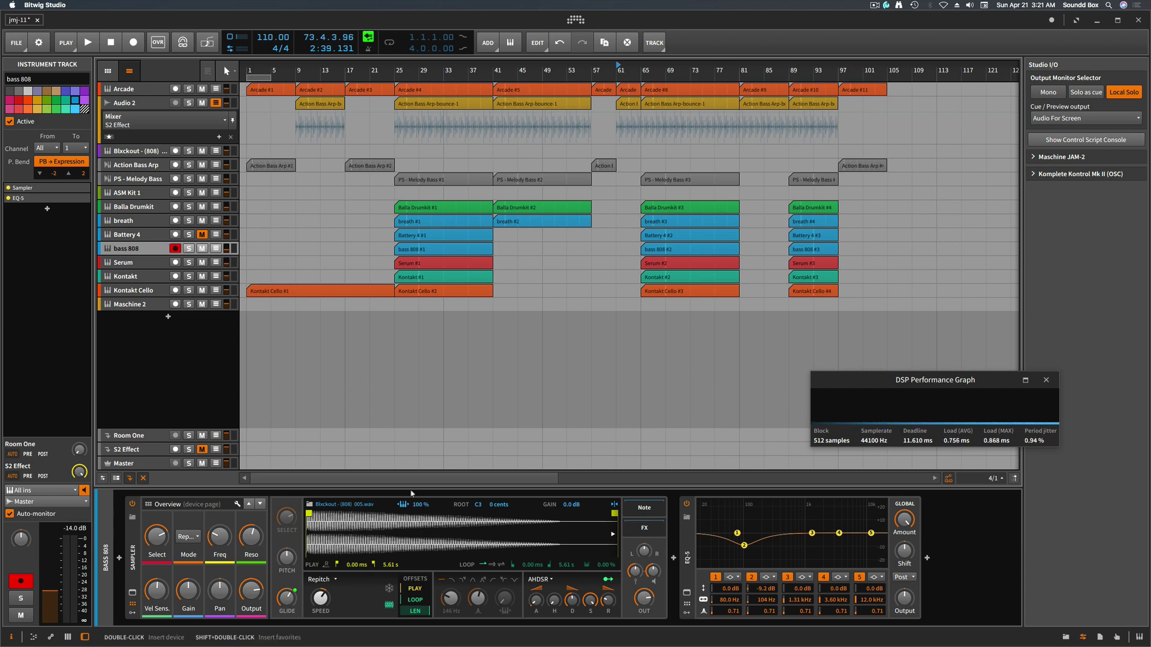
left_click_drag(410, 488, 410, 441)
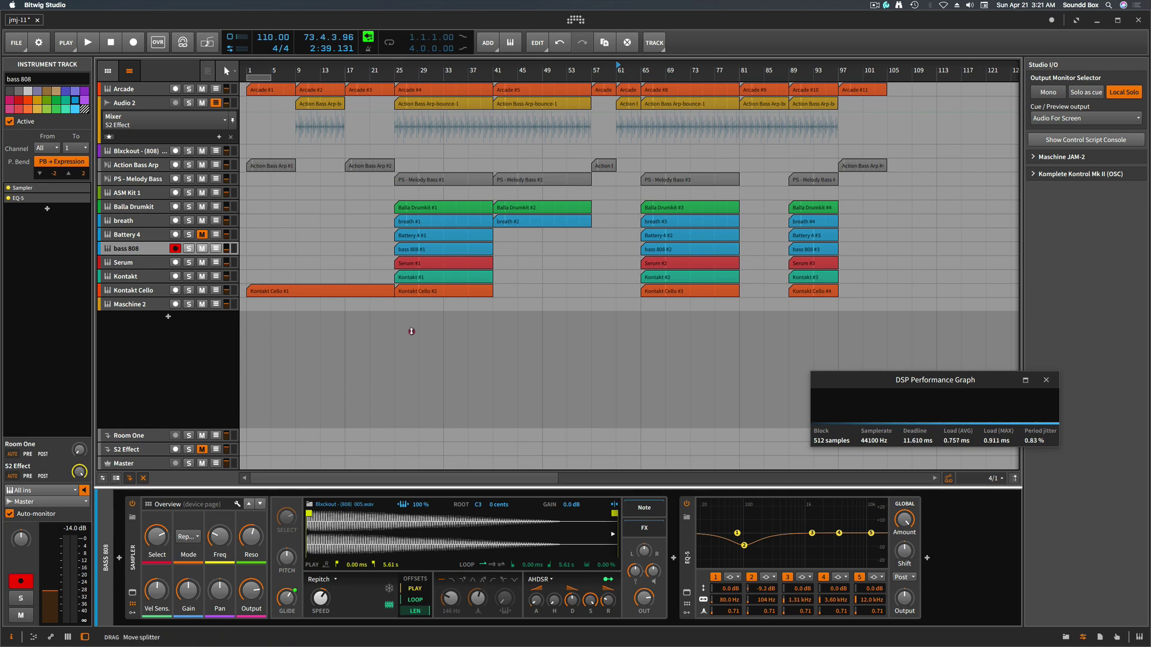
left_click_drag(411, 331, 412, 331)
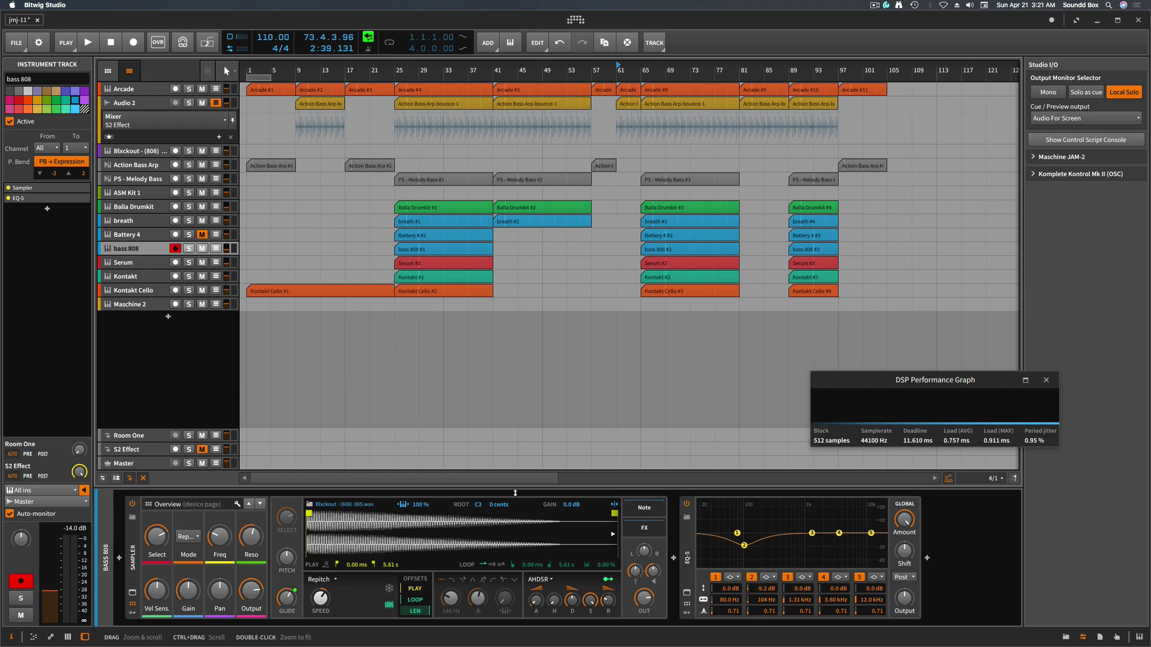
left_click(132, 593)
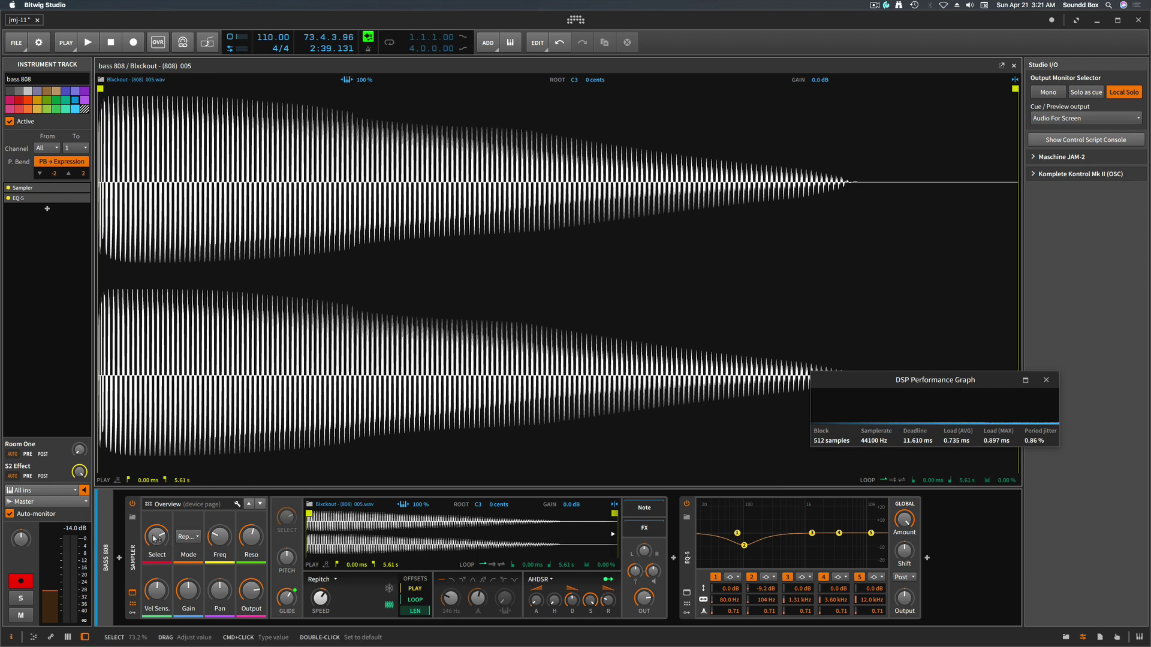
left_click(133, 595)
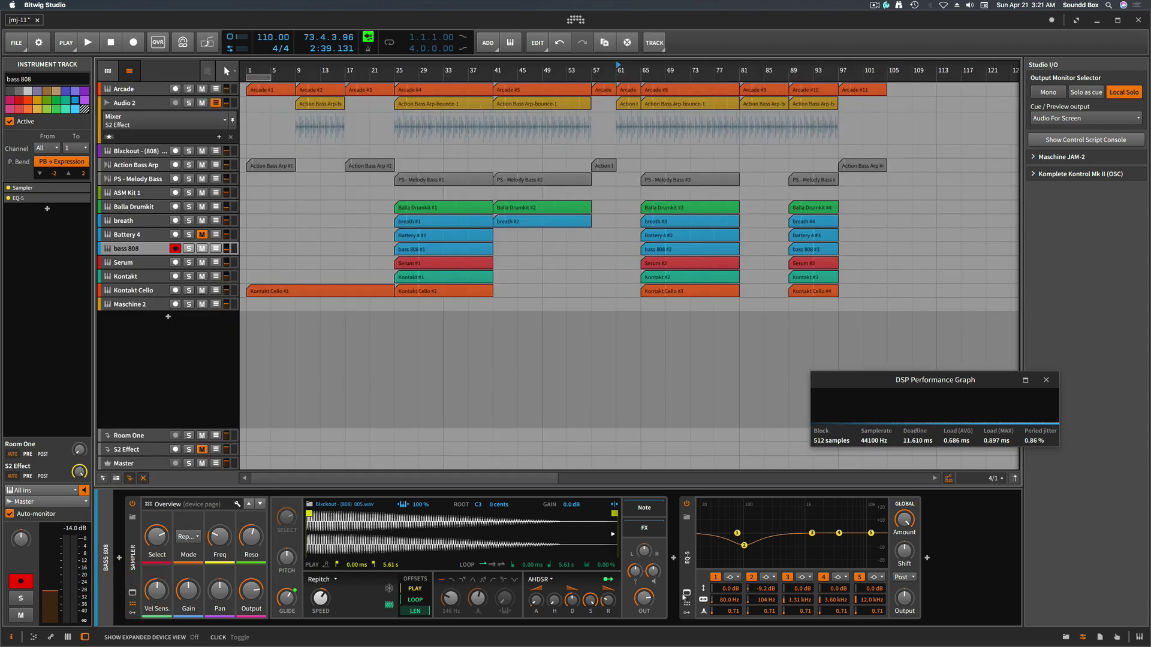
left_click(686, 596)
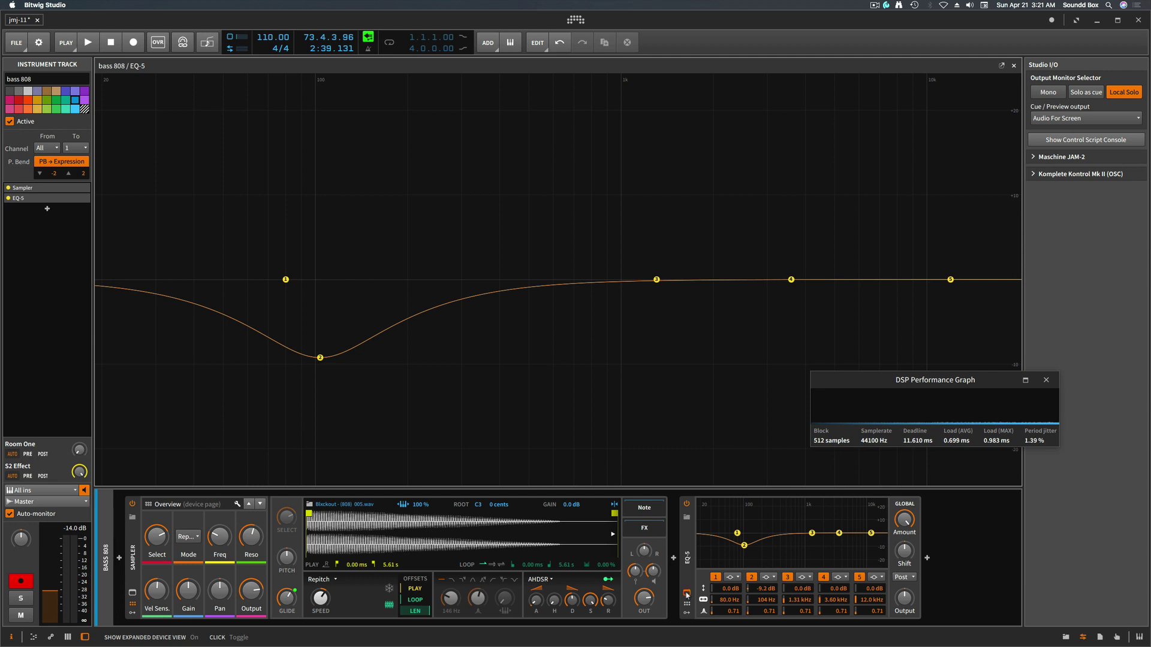
left_click(687, 595)
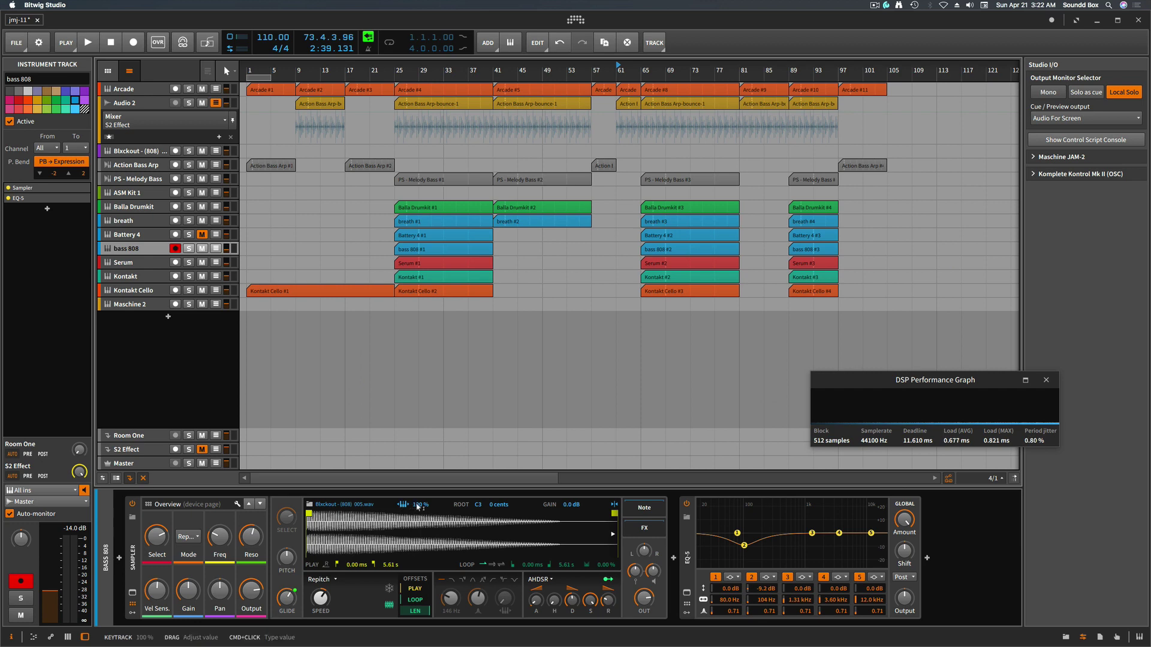
Inspect the Sampler's keytracking setting and its nested FX and Note chains.
left_click(402, 505)
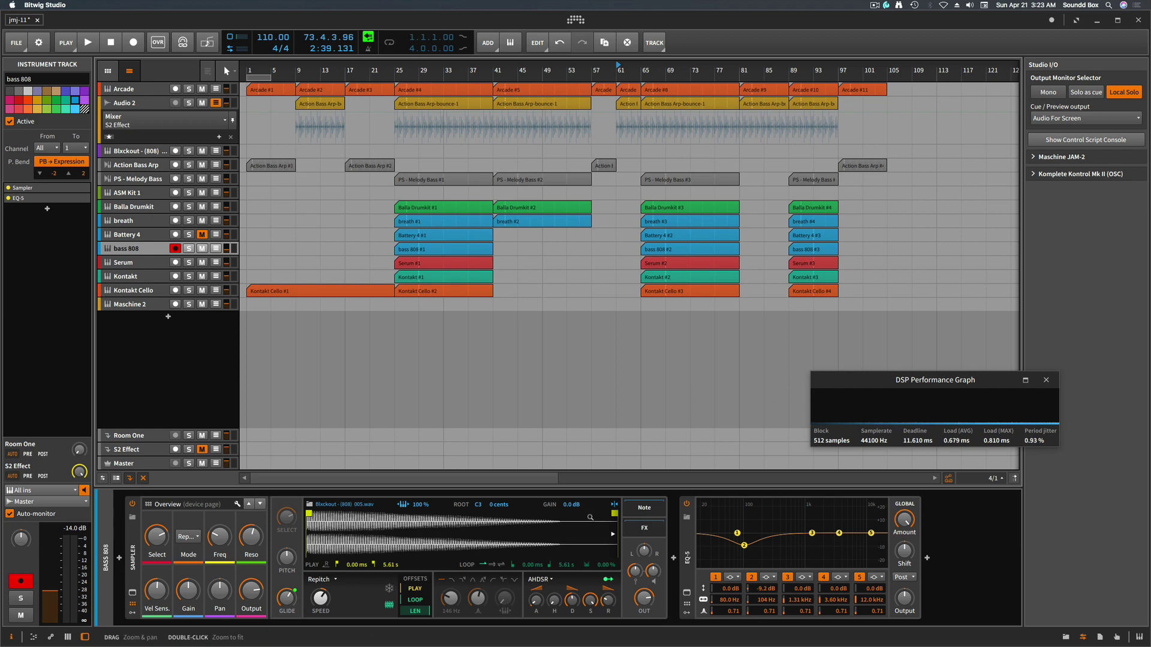
left_click(646, 529)
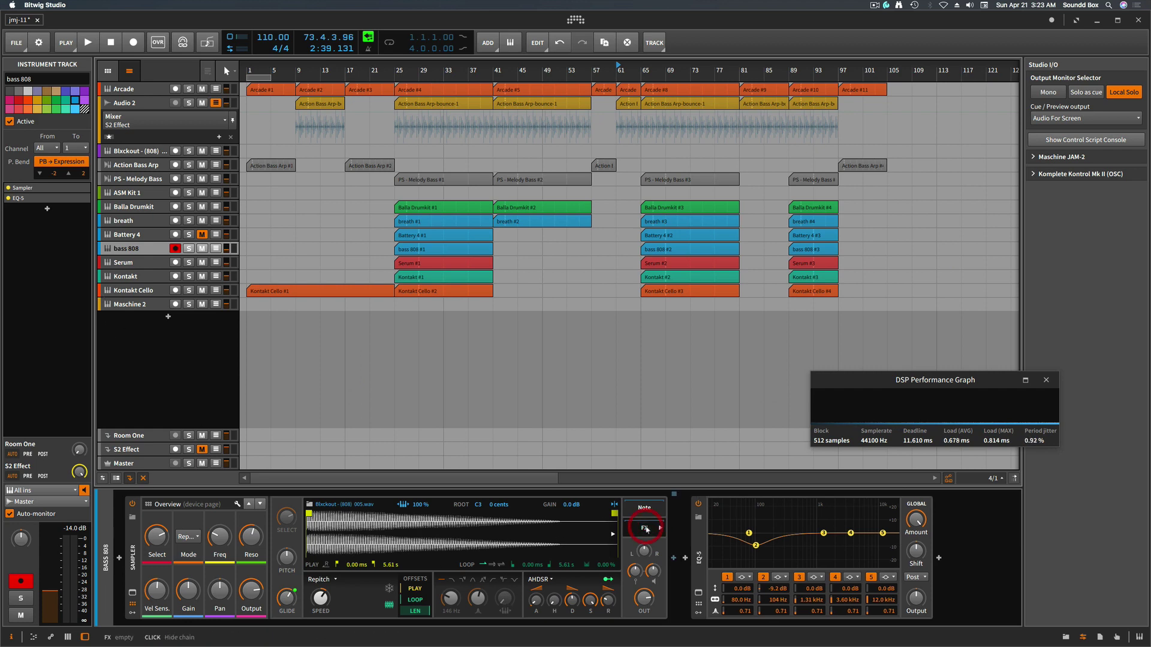
left_click(644, 509)
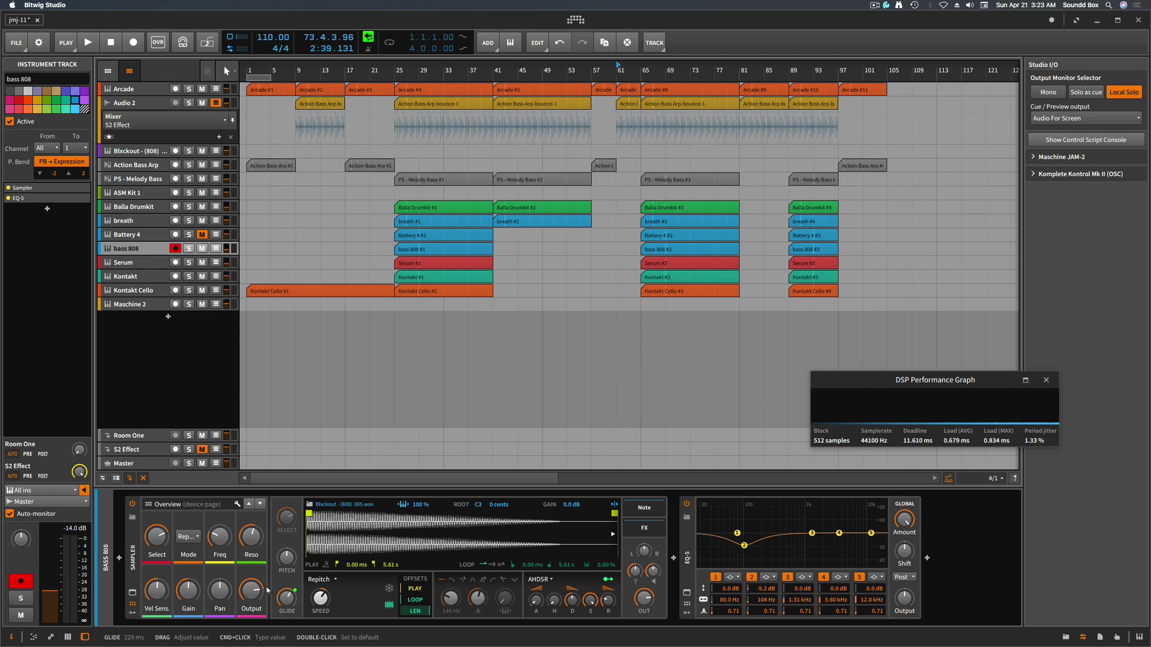
Try resetting the Sampler's Glide to its default and undo the change.
left_click(286, 600)
double_click(287, 597)
key("super+z")
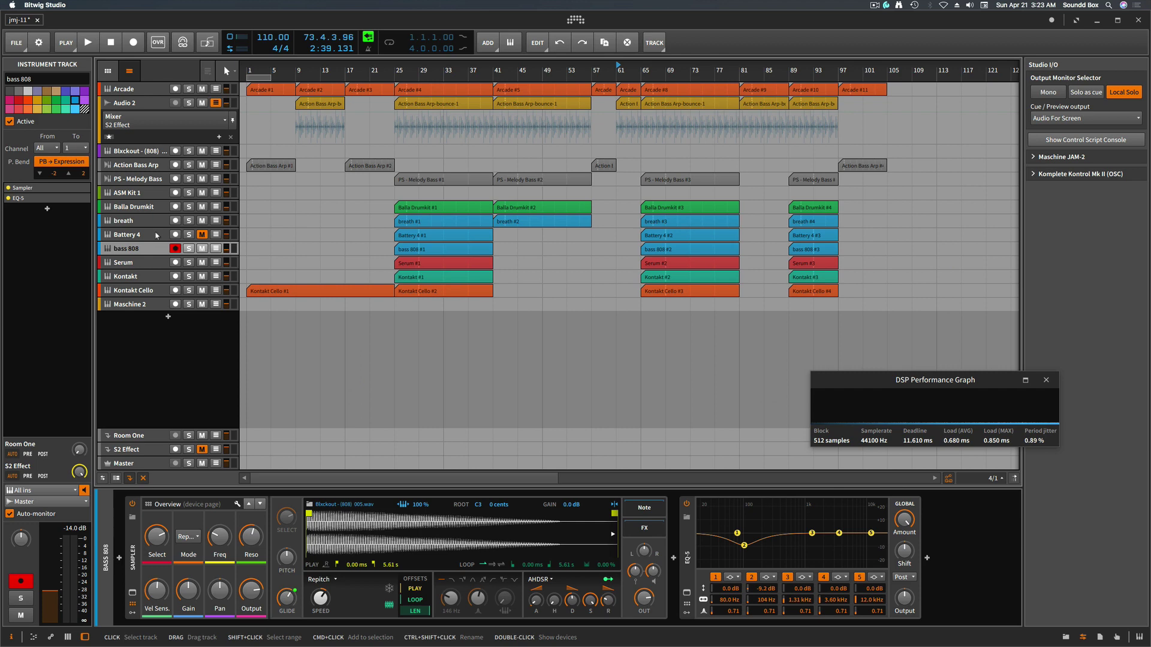
Select the bass 808 track and show the automation lanes of all tracks, including its Sampler Glide lane.
left_click(153, 249)
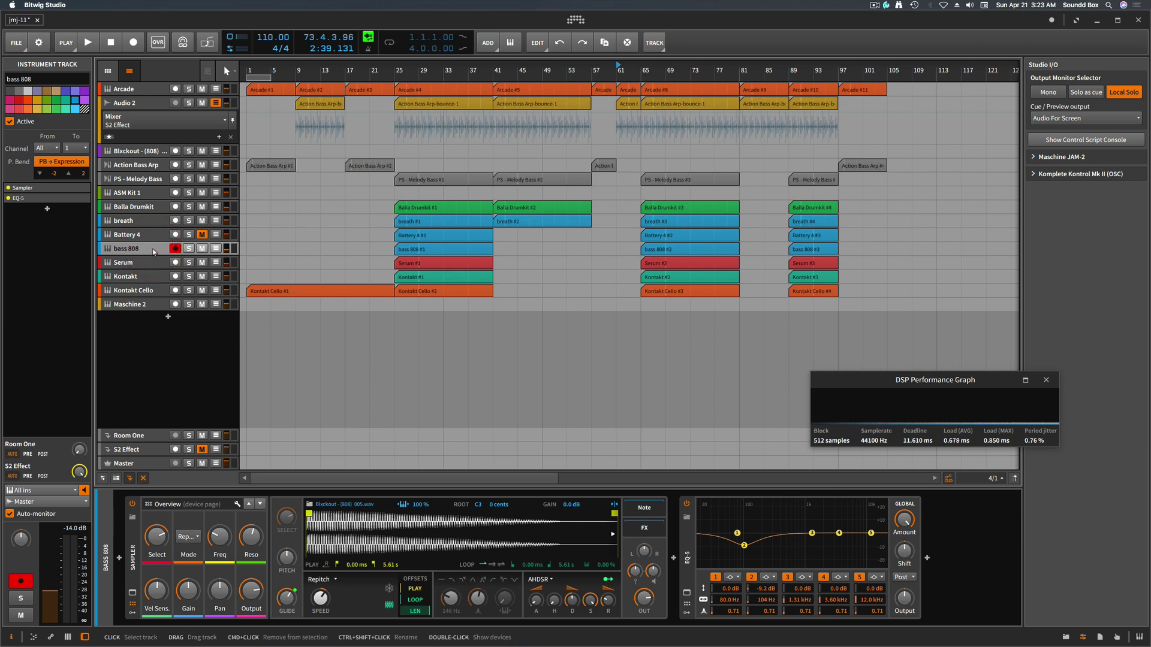
key("shift+a")
scroll(161, 268, "down", 5)
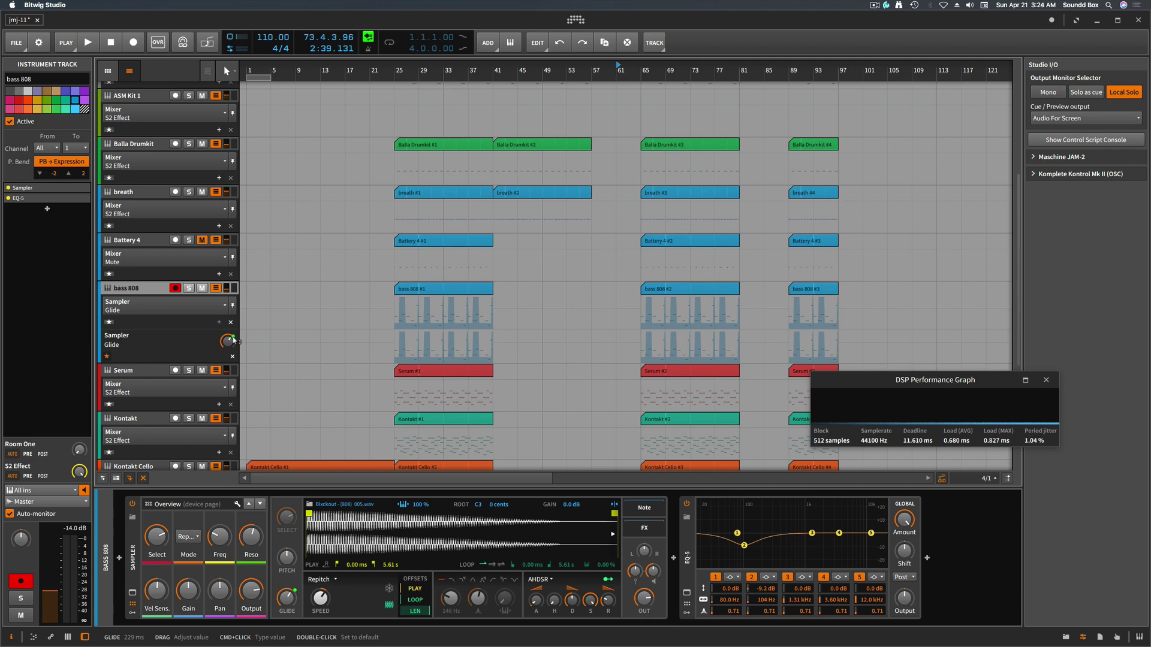
Start playback from bar 61 and set the playback start to bar 65, where the bass 808 #2 clip begins.
key("space")
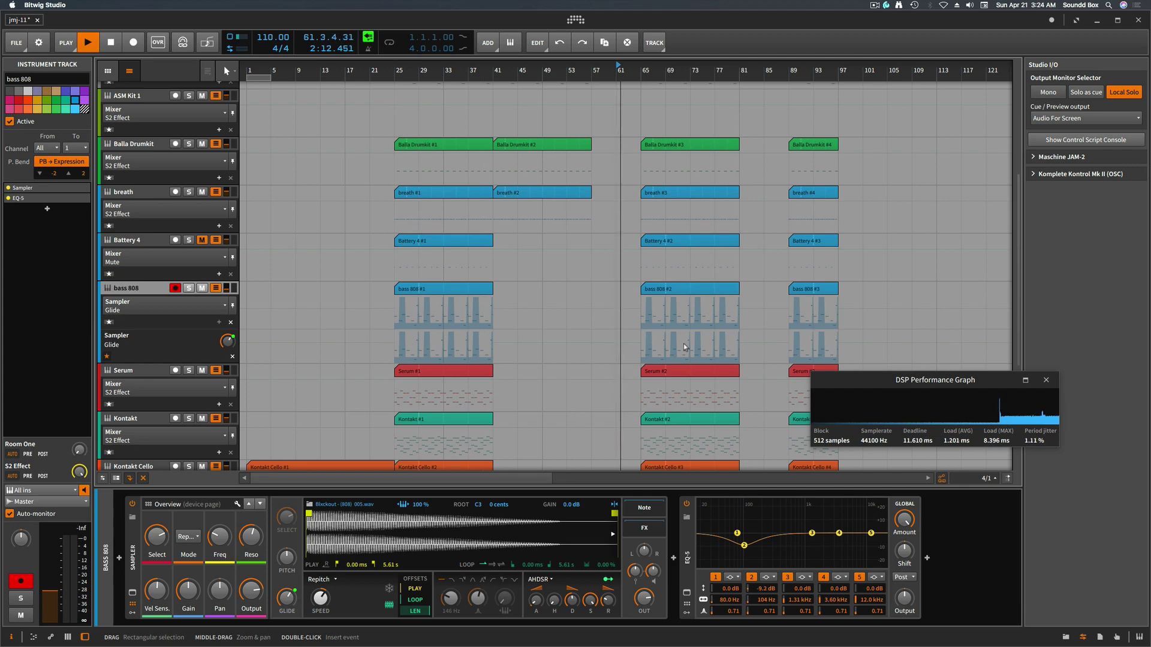
left_click(632, 350)
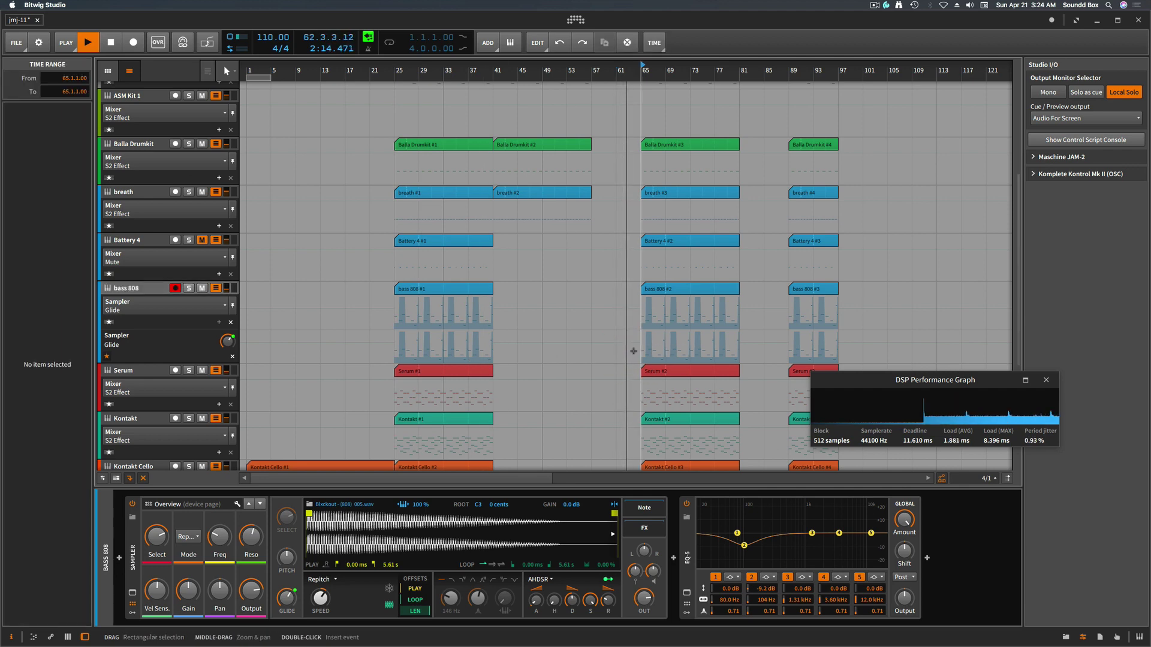
scroll(633, 351, "up", 3)
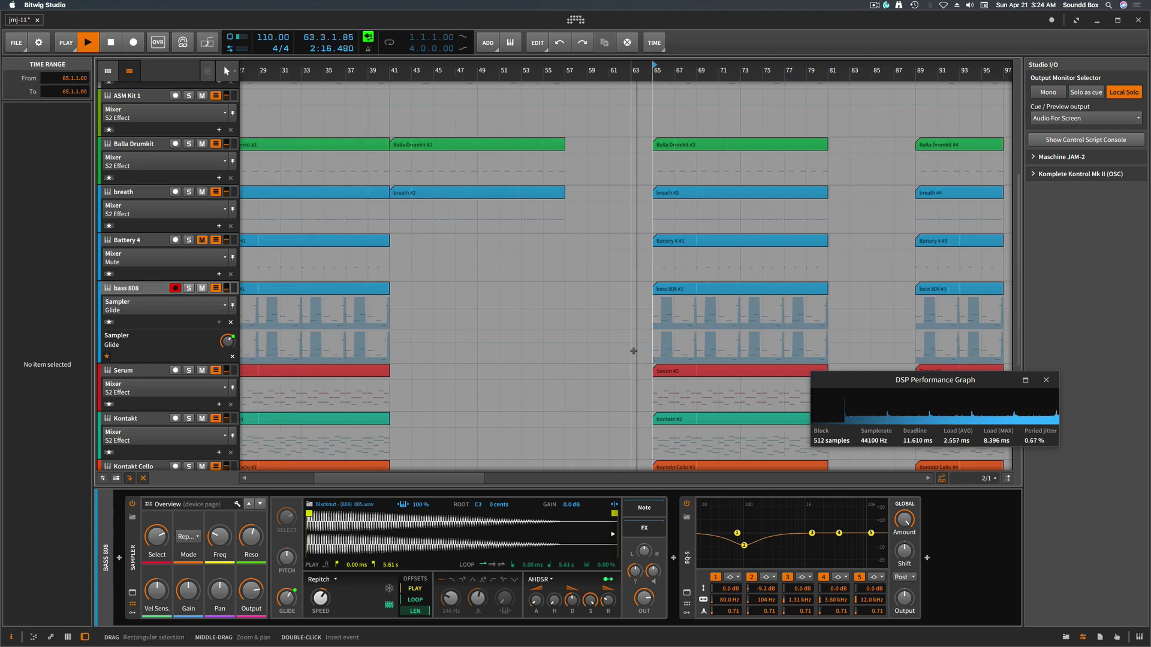
scroll(633, 351, "up", 2)
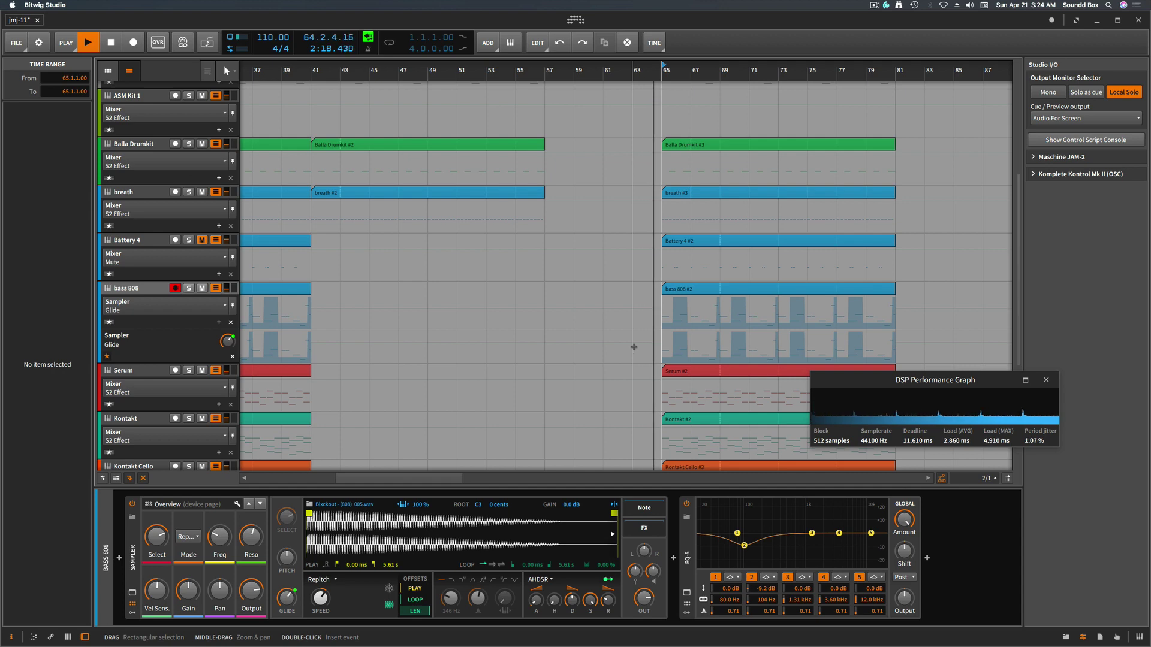
scroll(634, 347, "right", 5)
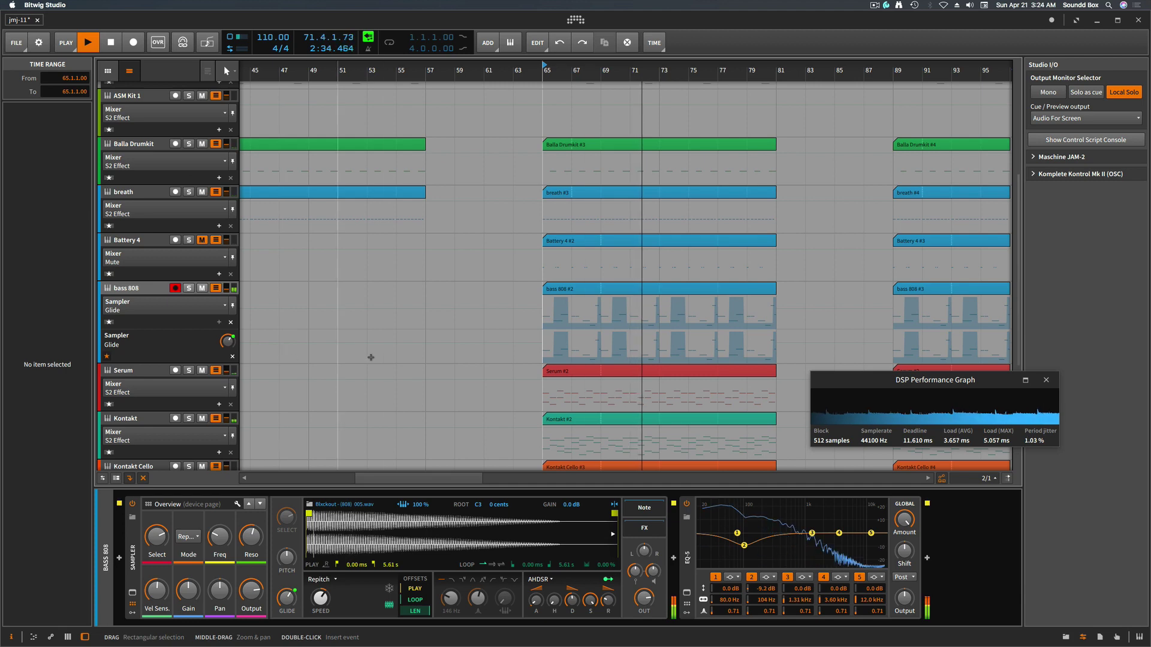
Select the bass 808 track and toggle the large track height and I/O routing display on and back off.
left_click(168, 336)
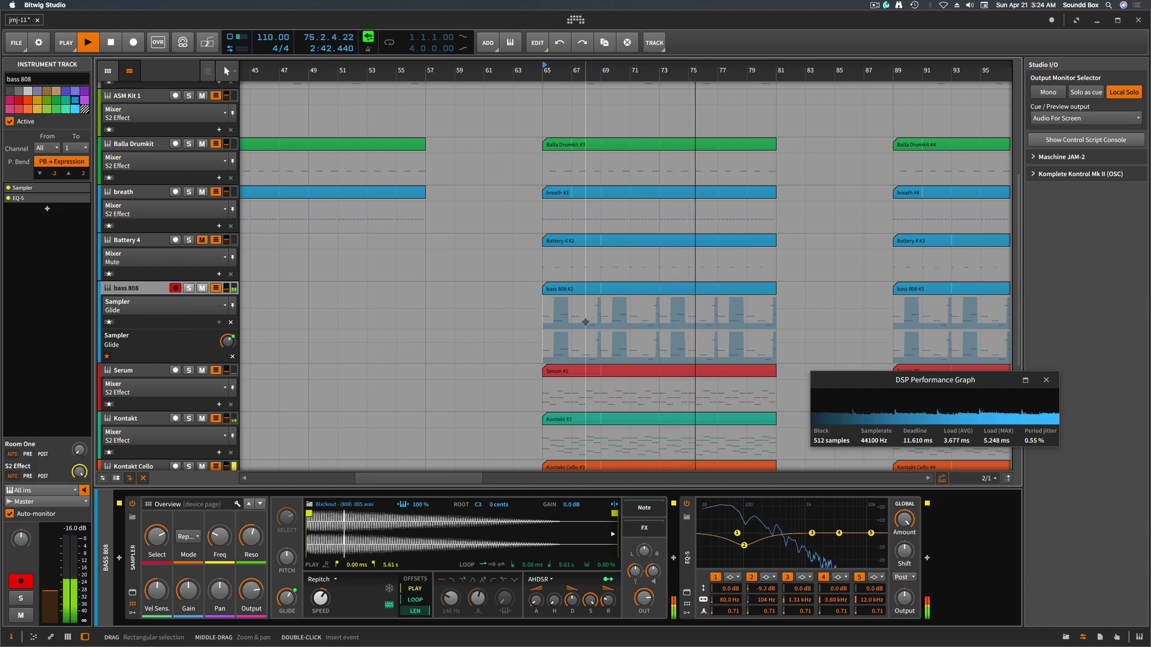
left_click(114, 480)
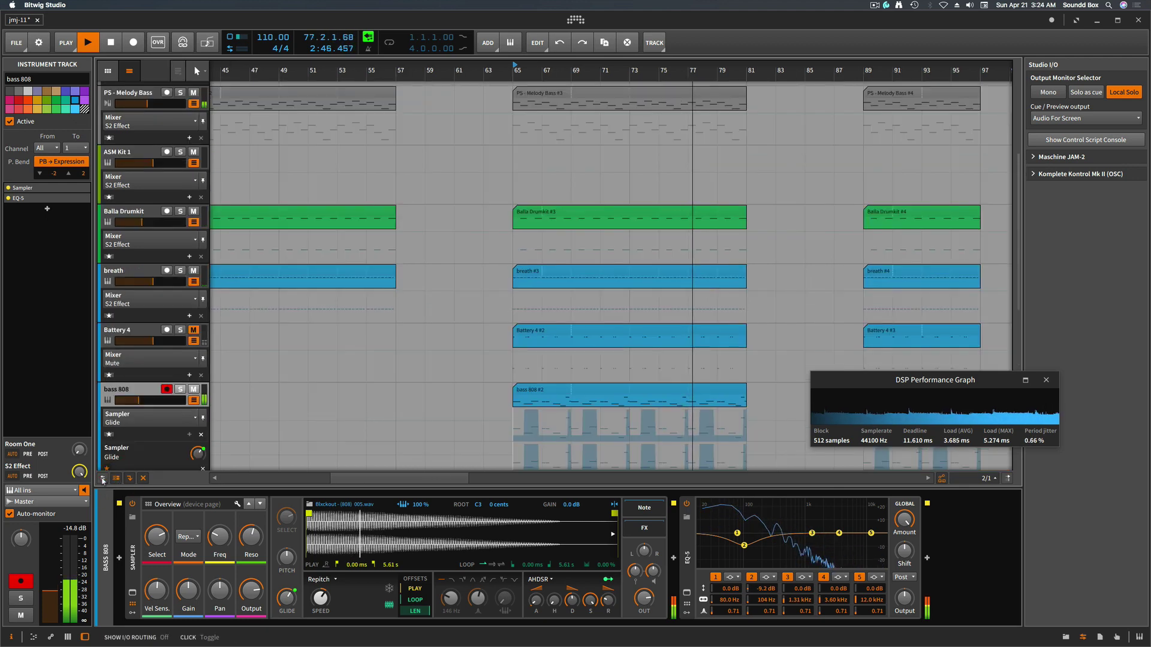
left_click(102, 479)
left_click(103, 479)
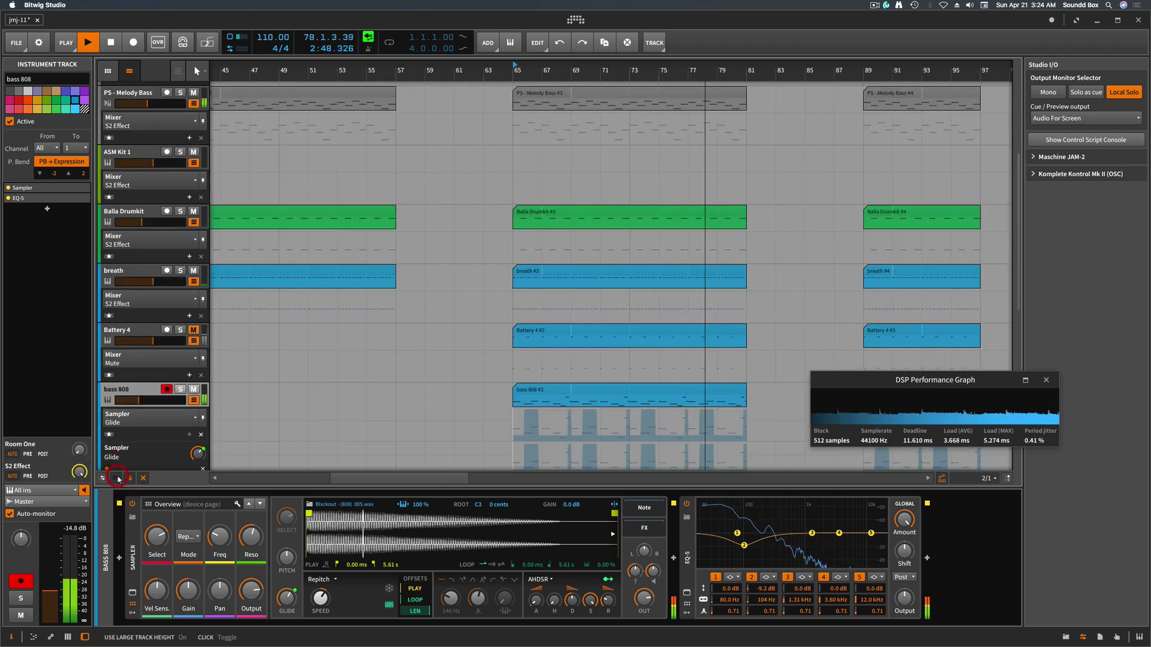
left_click(118, 479)
Show the bass 808 track in the detail editor after viewing its automation editor, and stop playback.
left_click(33, 637)
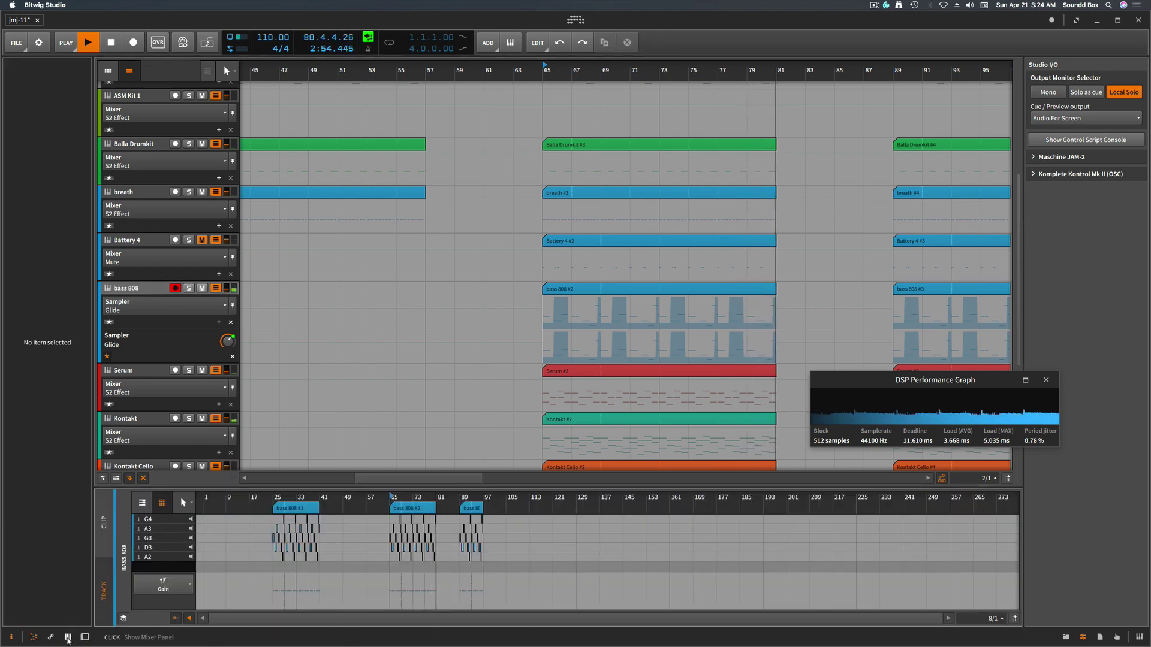
left_click(68, 638)
left_click(51, 638)
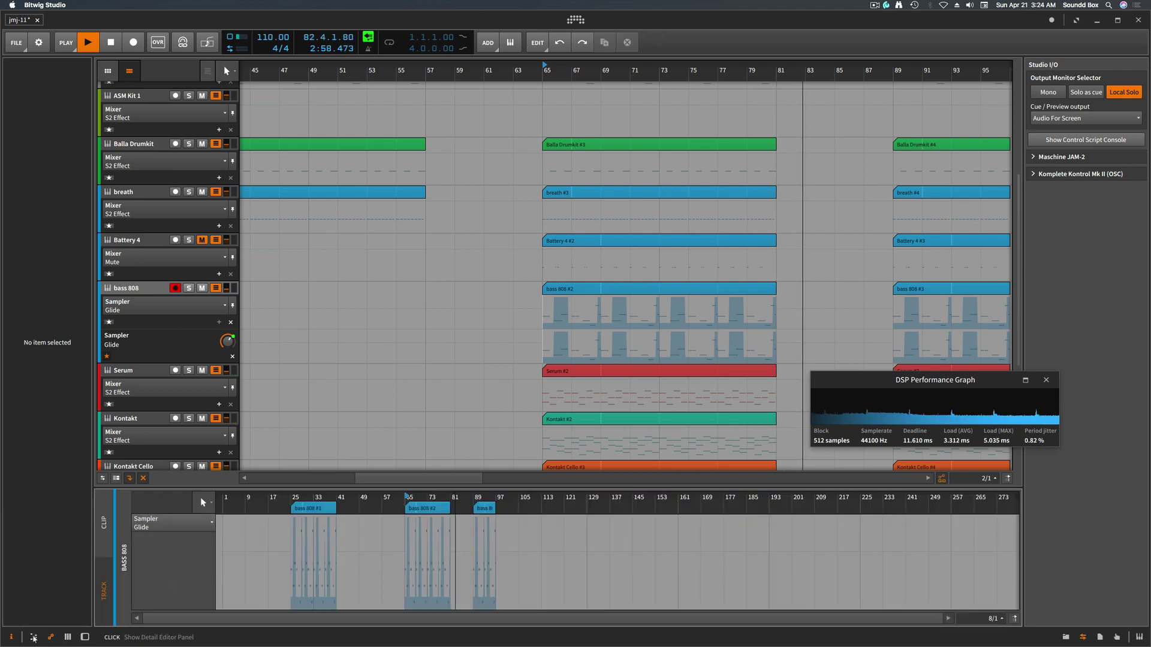
left_click(34, 638)
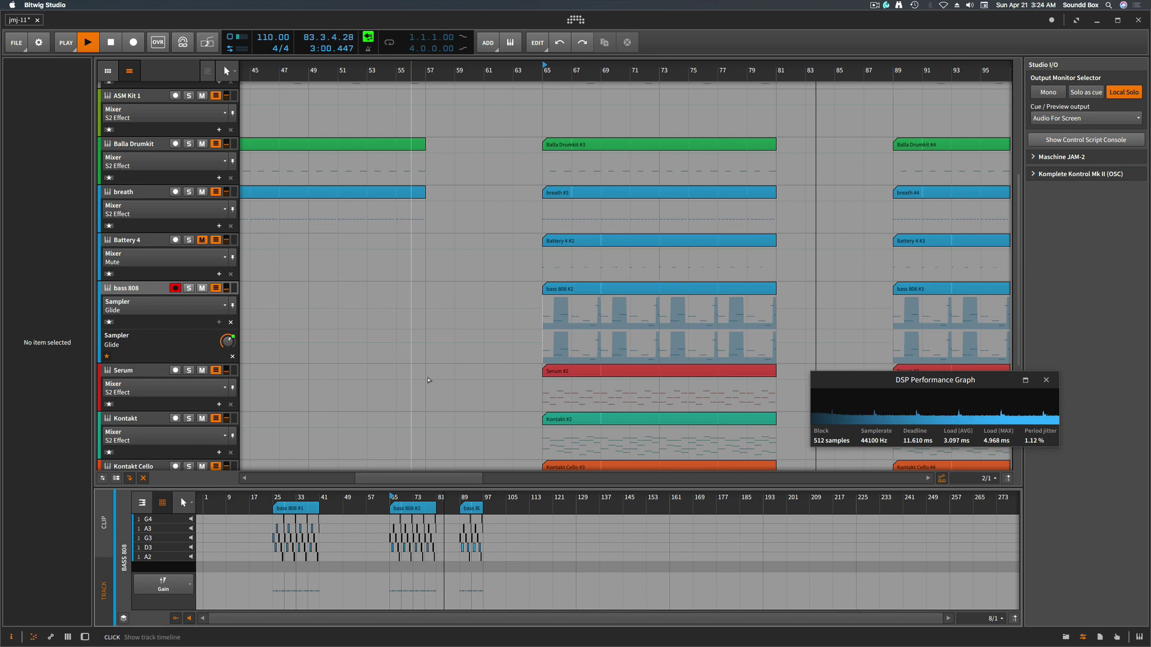
key("space")
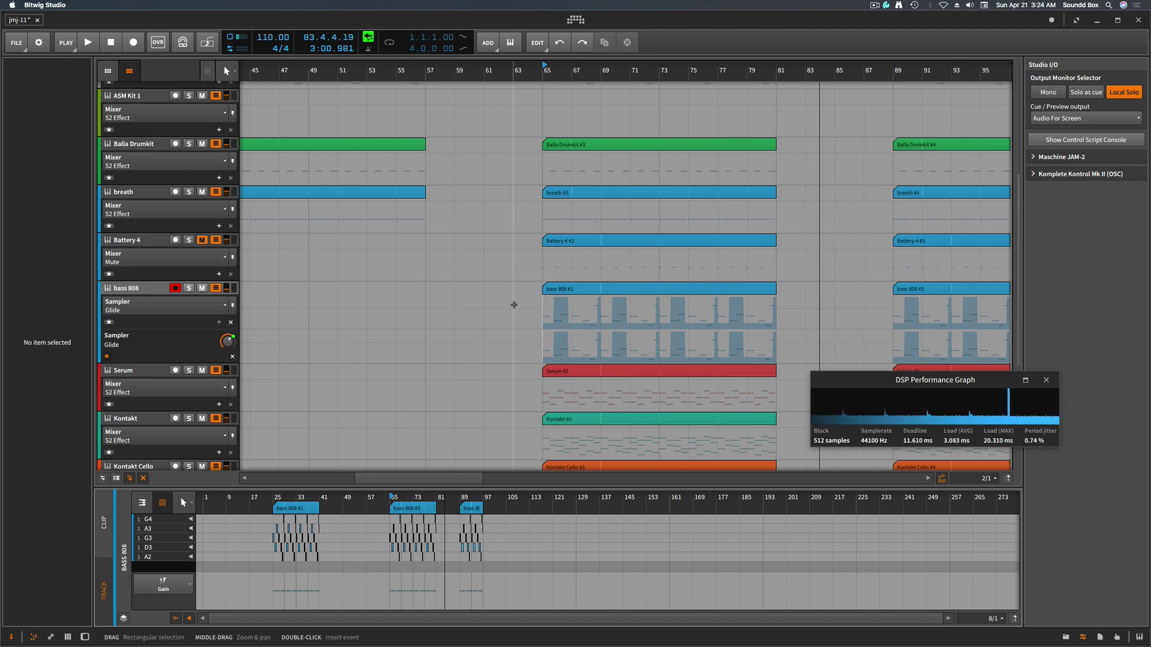
left_click(148, 290)
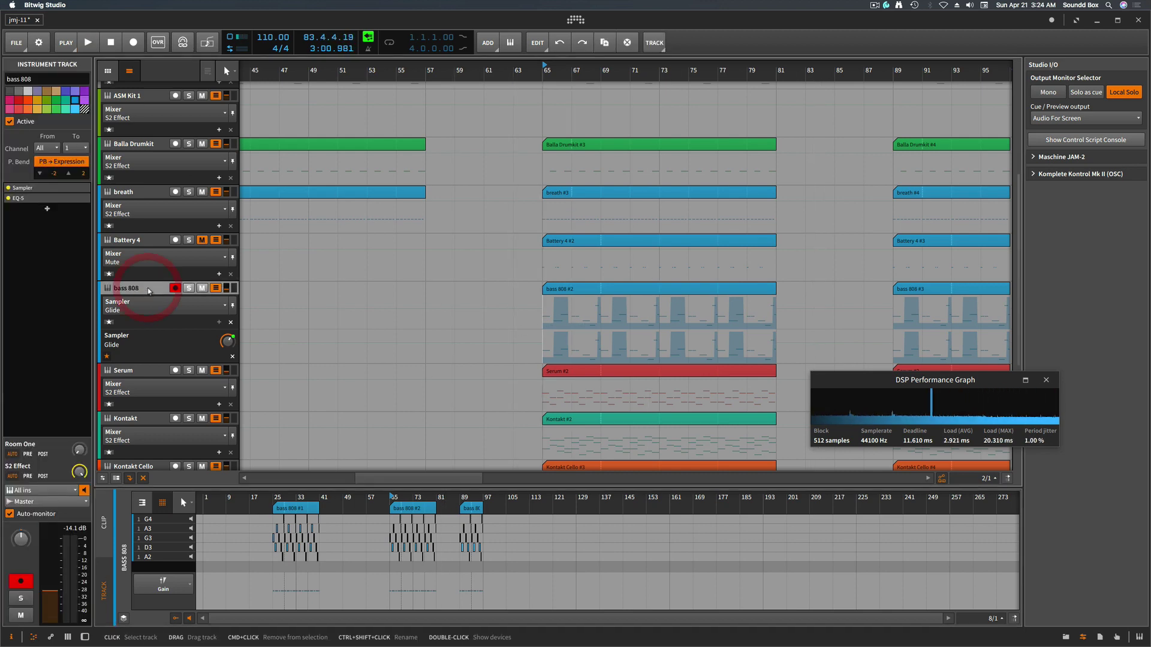
Play the arrangement from bar 65, select the bass 808 #2 clip during playback, and stop.
key("space")
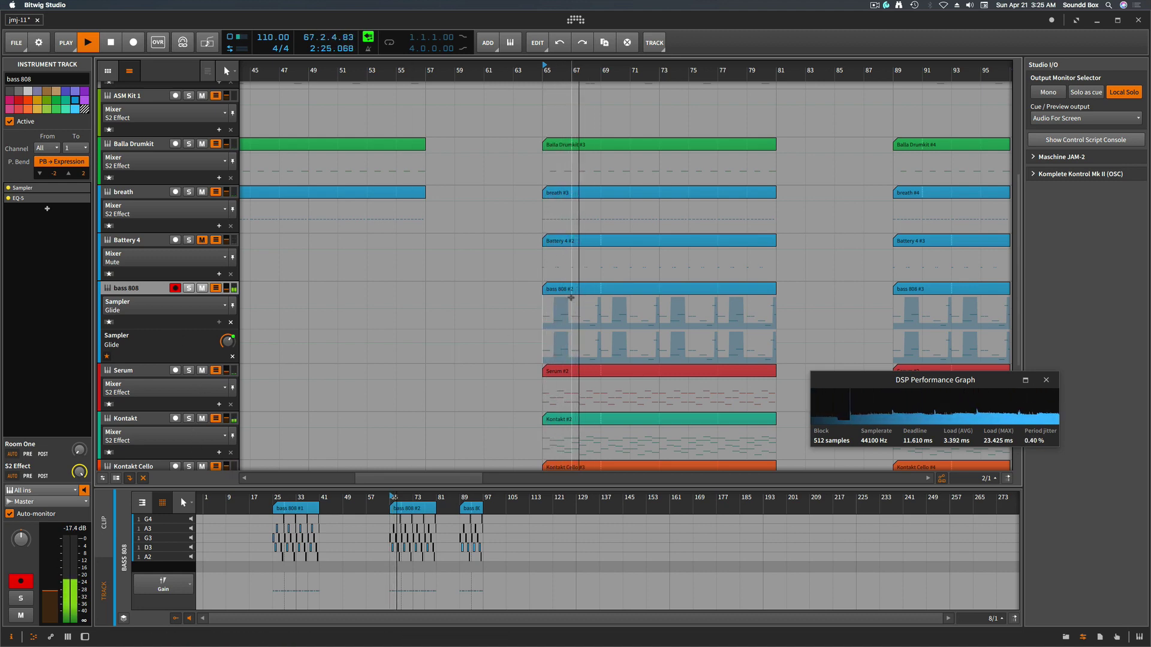
left_click(591, 290)
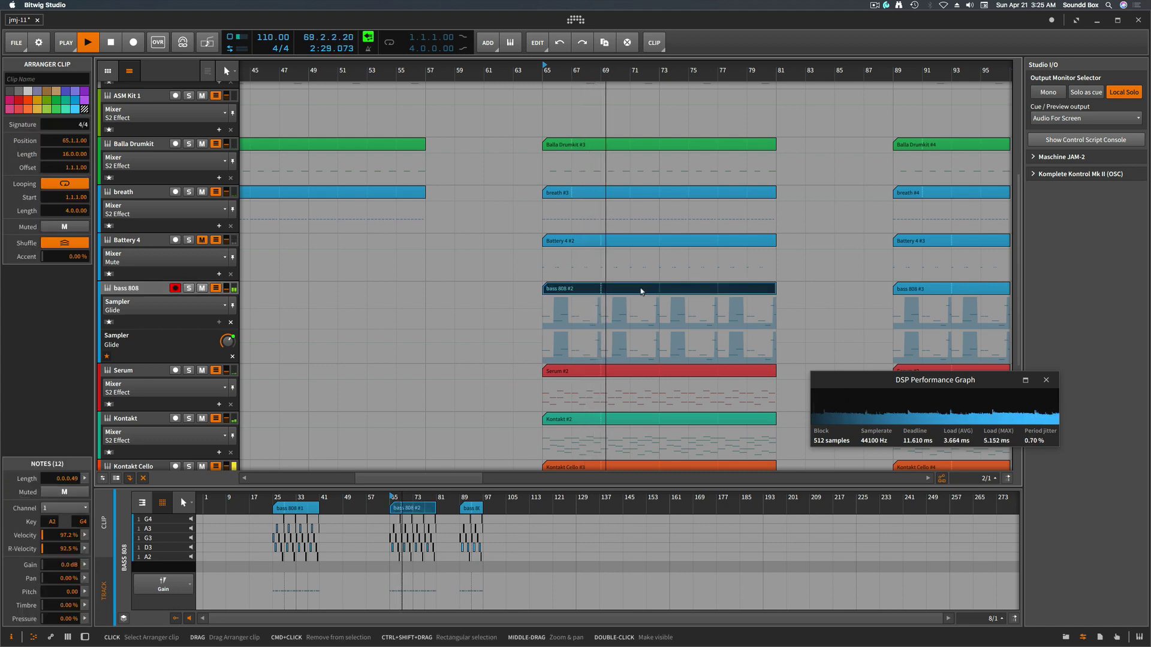
key("space")
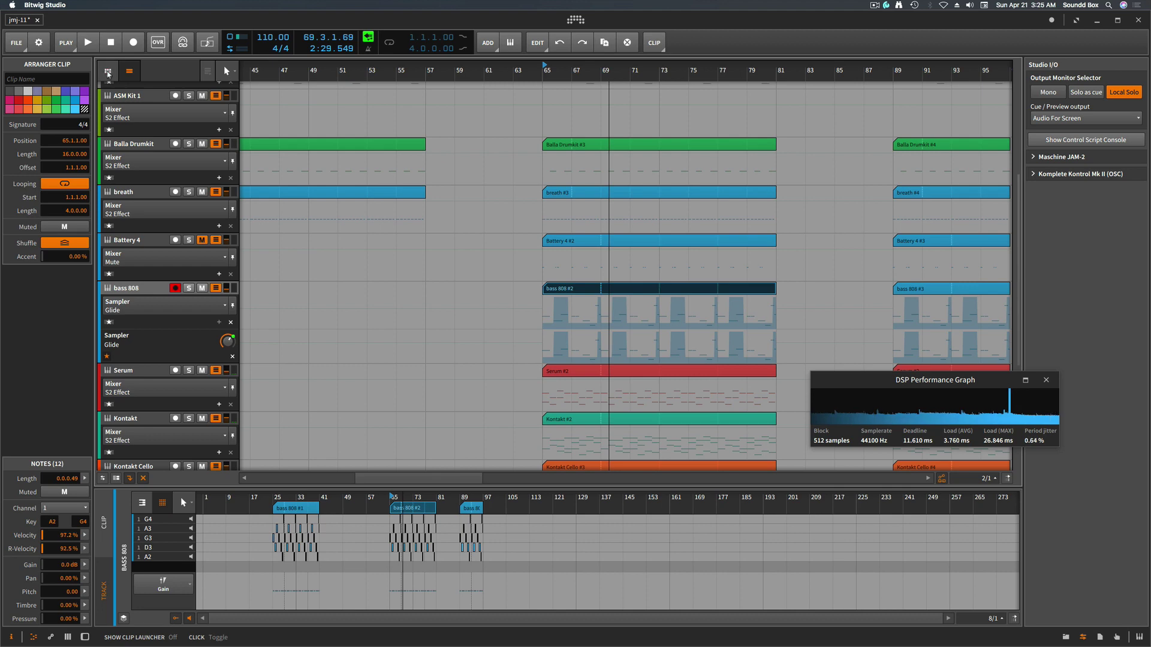
Show the clip launcher beside the arrangement, select the bass 808 clip in Scene 4, and play and stop the song.
left_click(108, 72)
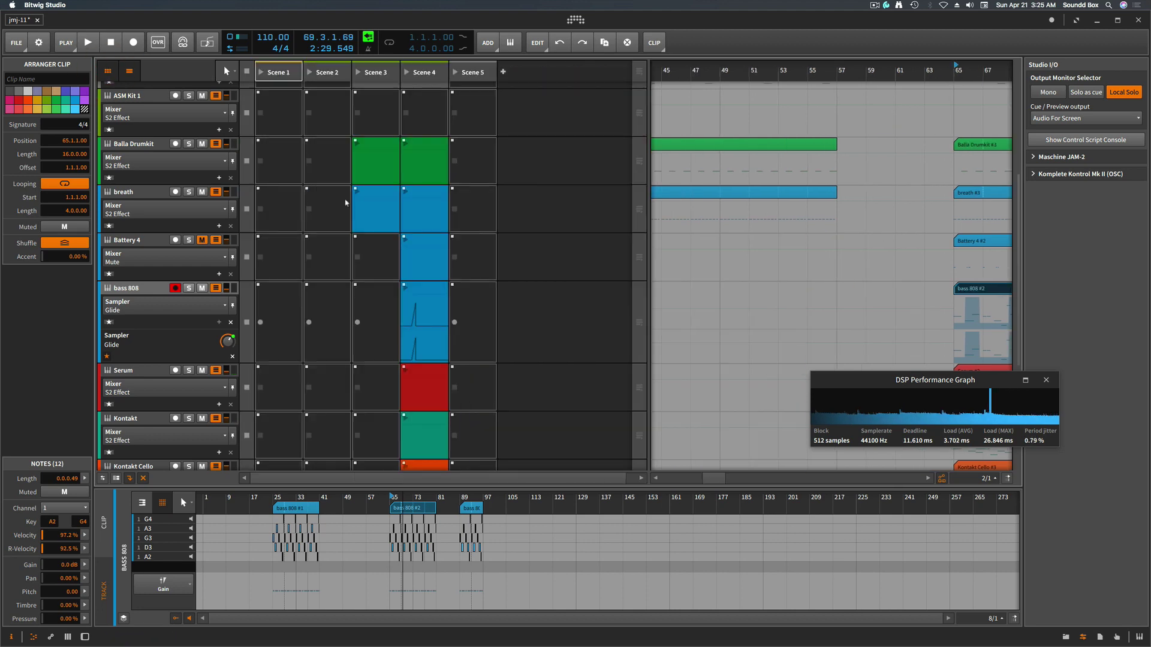
left_click(434, 292)
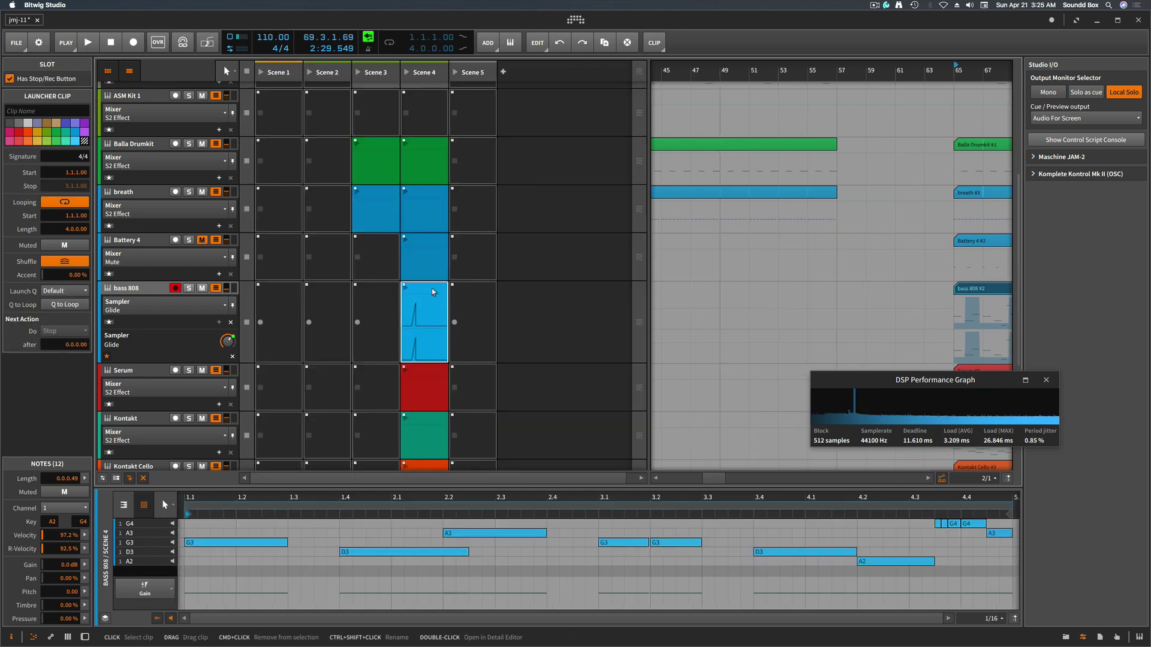
left_click(434, 291, "super")
key("space")
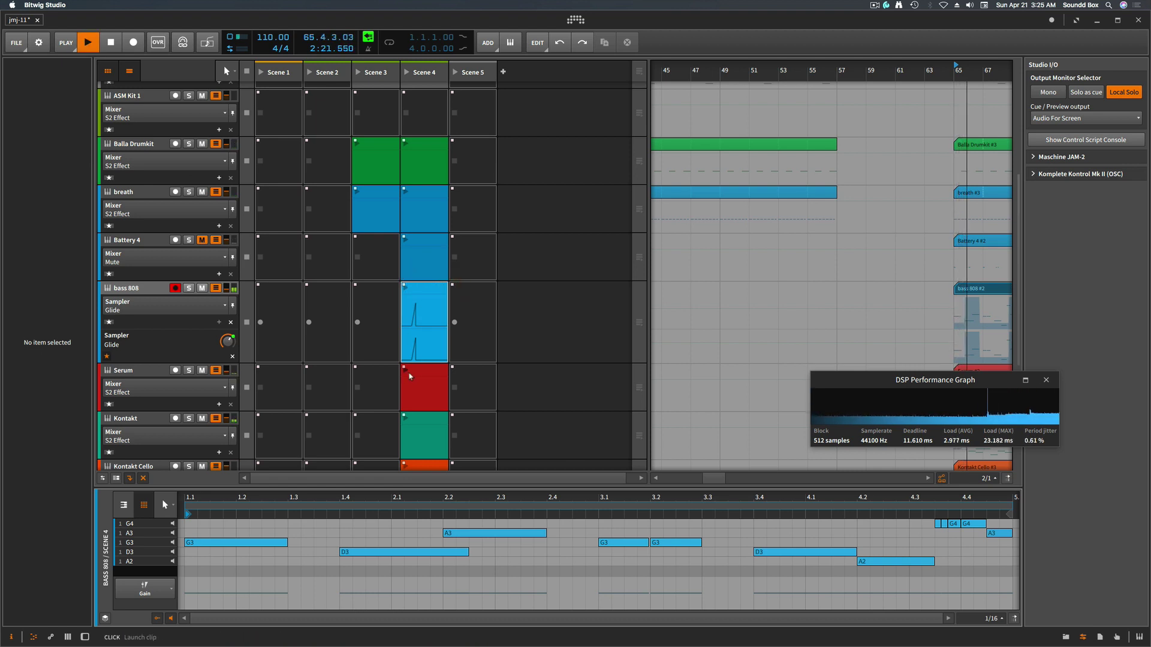
key("space")
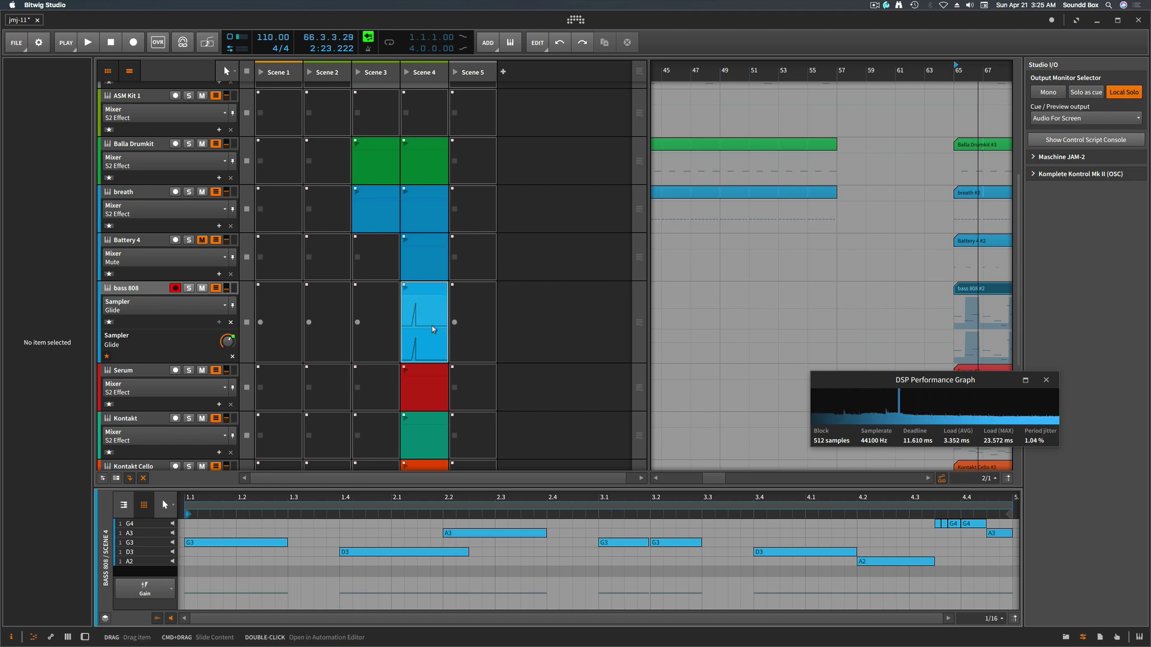
Open the Sampler Glide automation of the Scene 4 bass 808 clip in the automation editor and start playback.
left_click(431, 325)
double_click(434, 351)
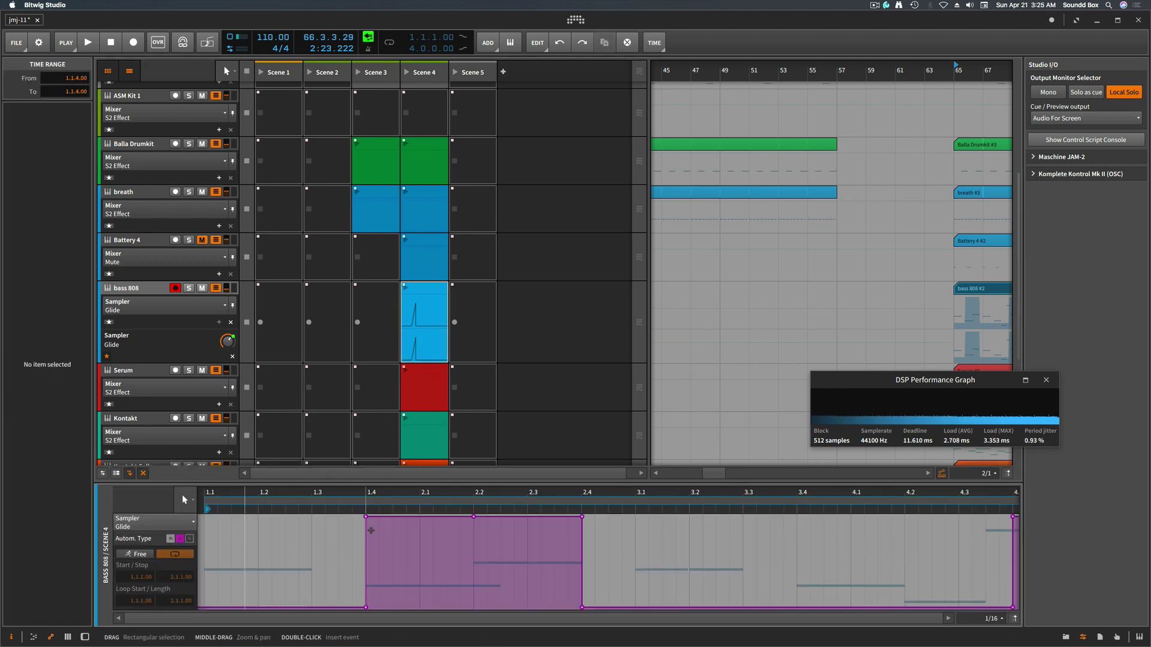
key("space")
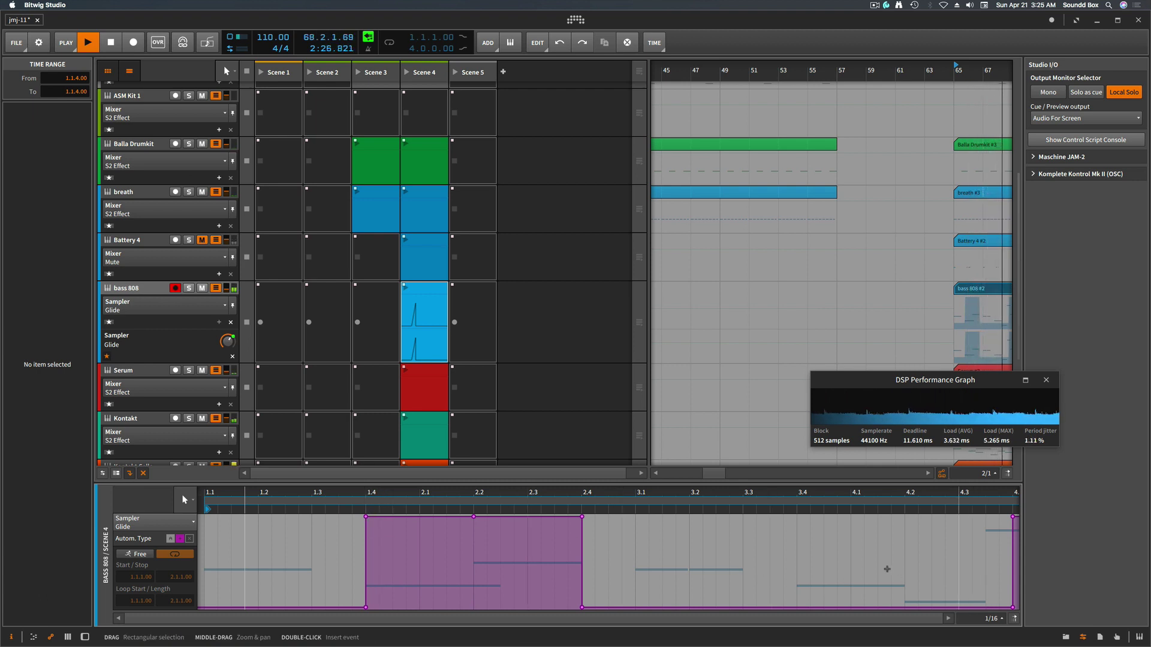
Switch back to the bass 808 track in the arrangement, hide the clip launcher, and close the DSP Performance Graph.
left_click(887, 296)
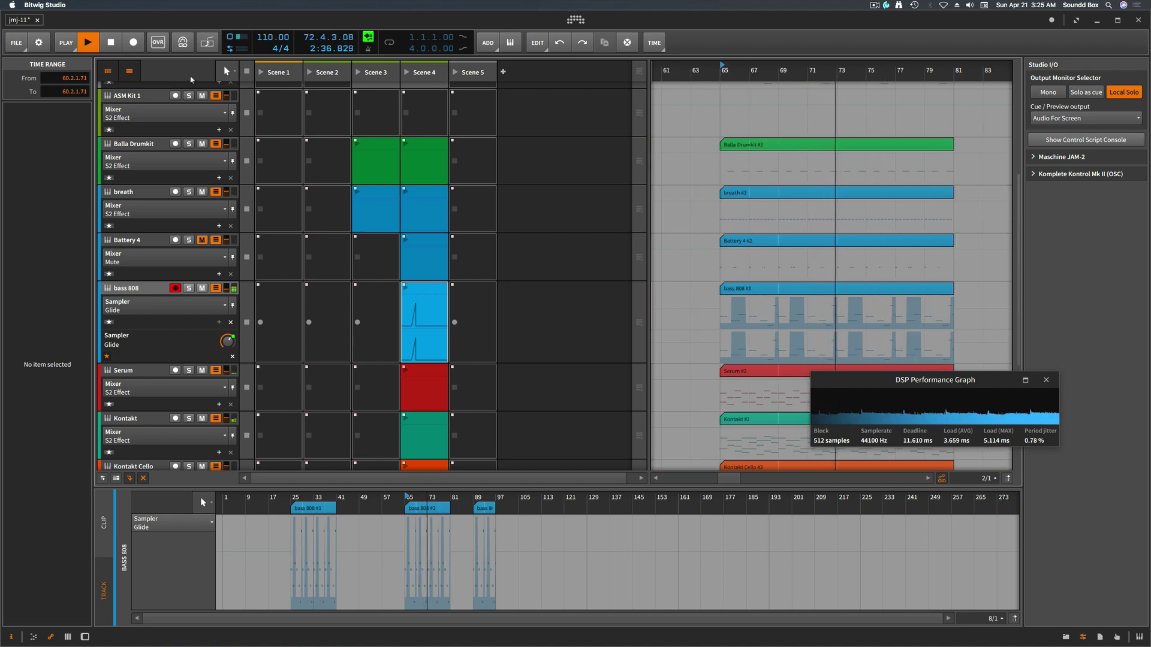
left_click(132, 73)
left_click(110, 71)
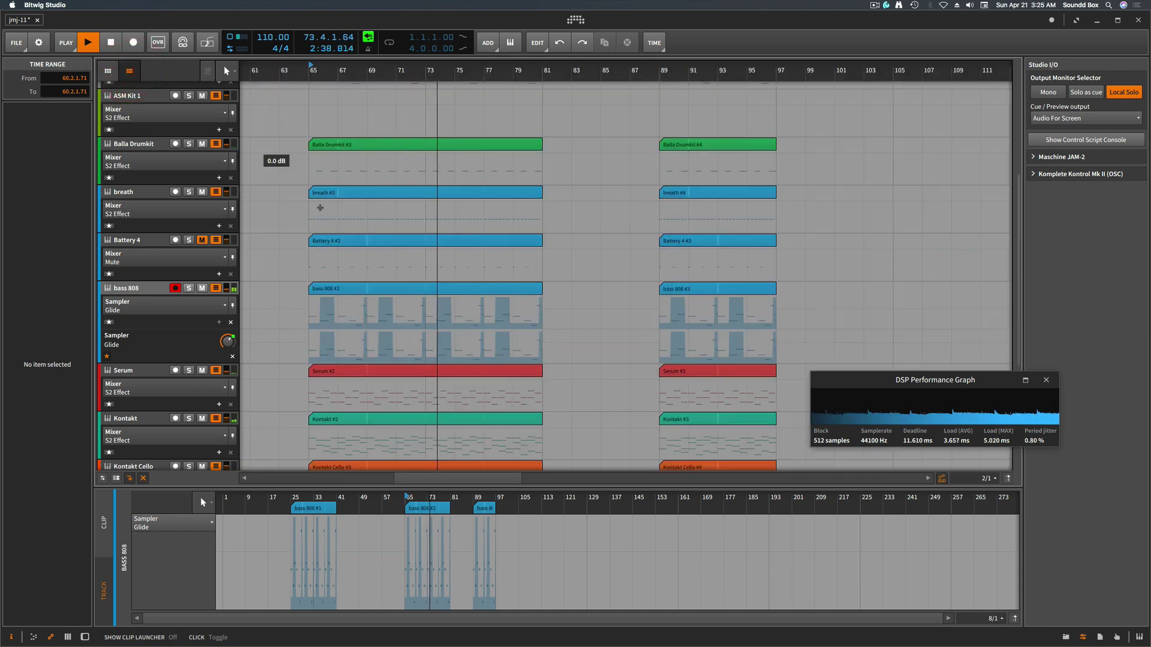
scroll(534, 418, "up", 3)
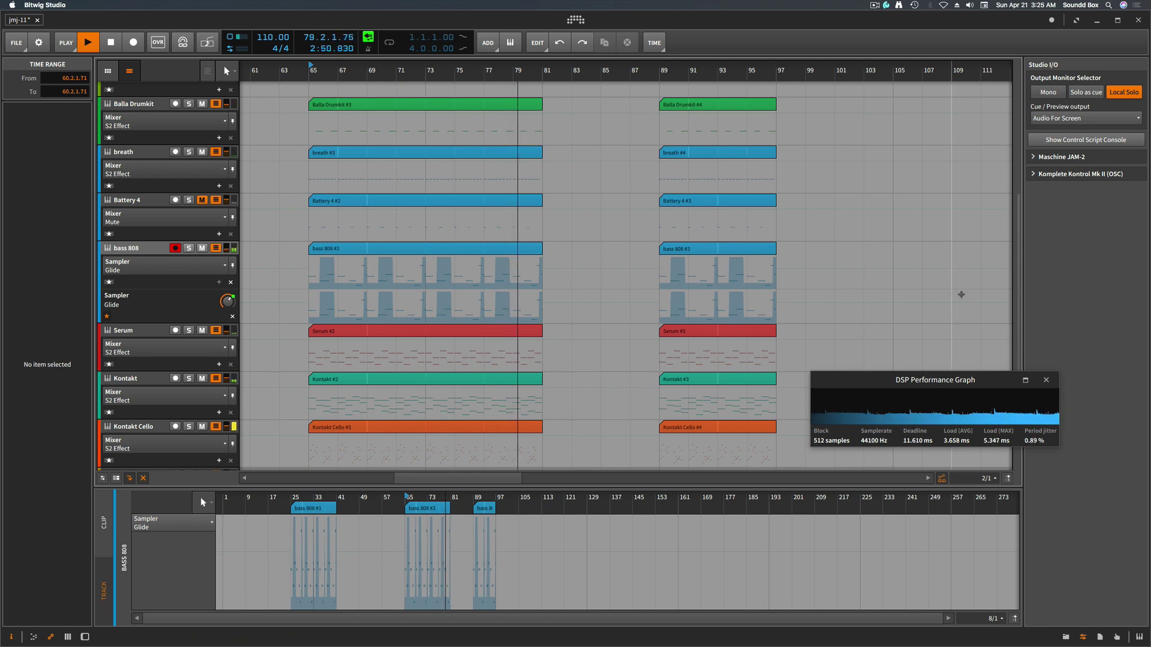
left_click(1047, 380)
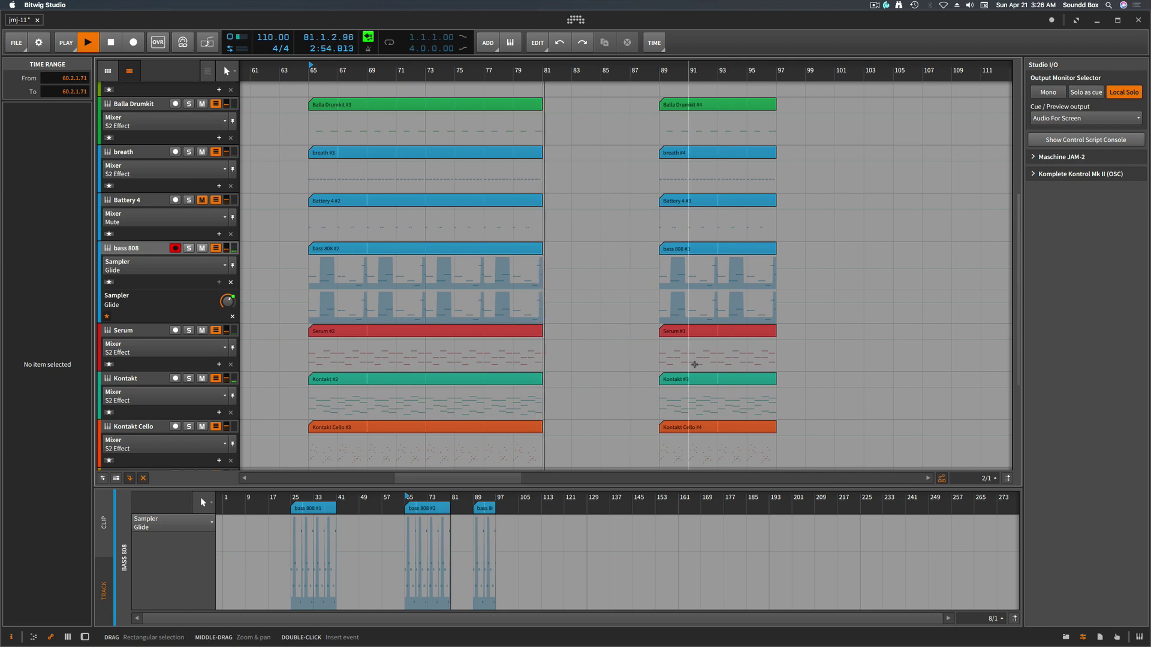
View the bass 808 track's devices, return to its automation editor, and stop playback.
left_click(84, 637)
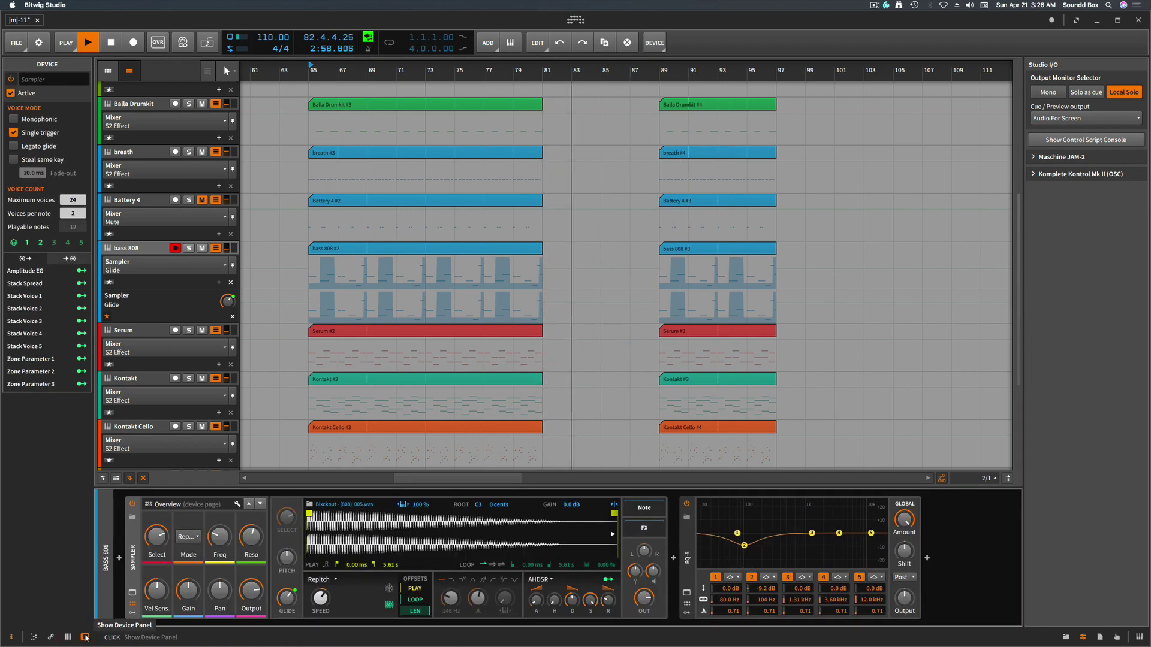
left_click(51, 637)
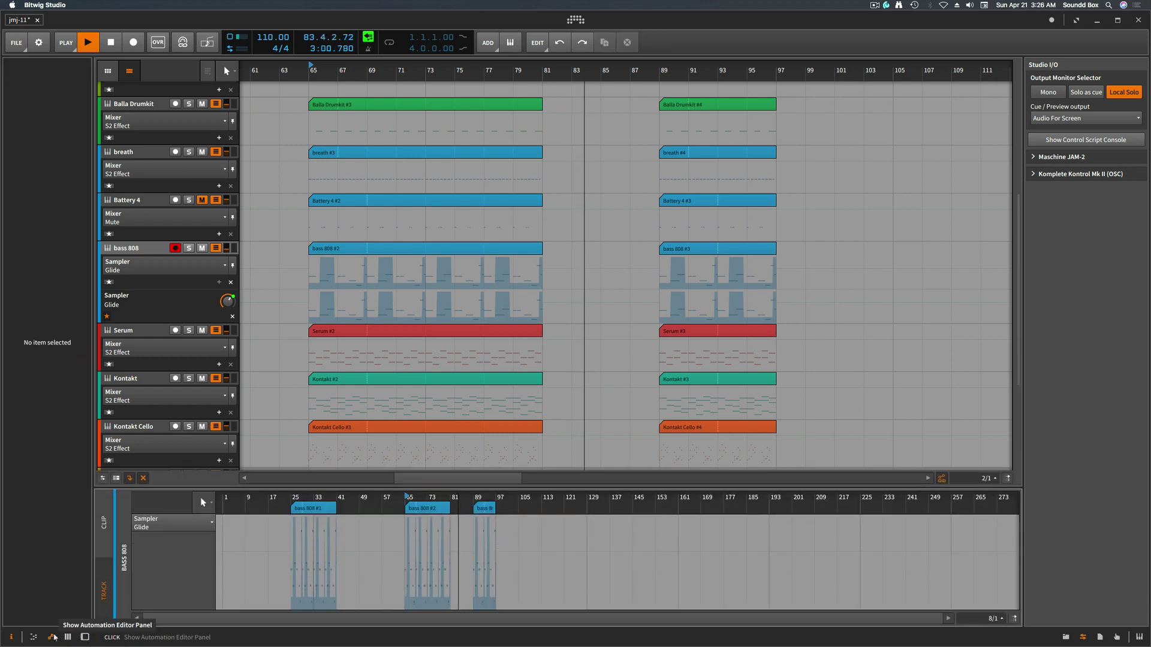
key("space")
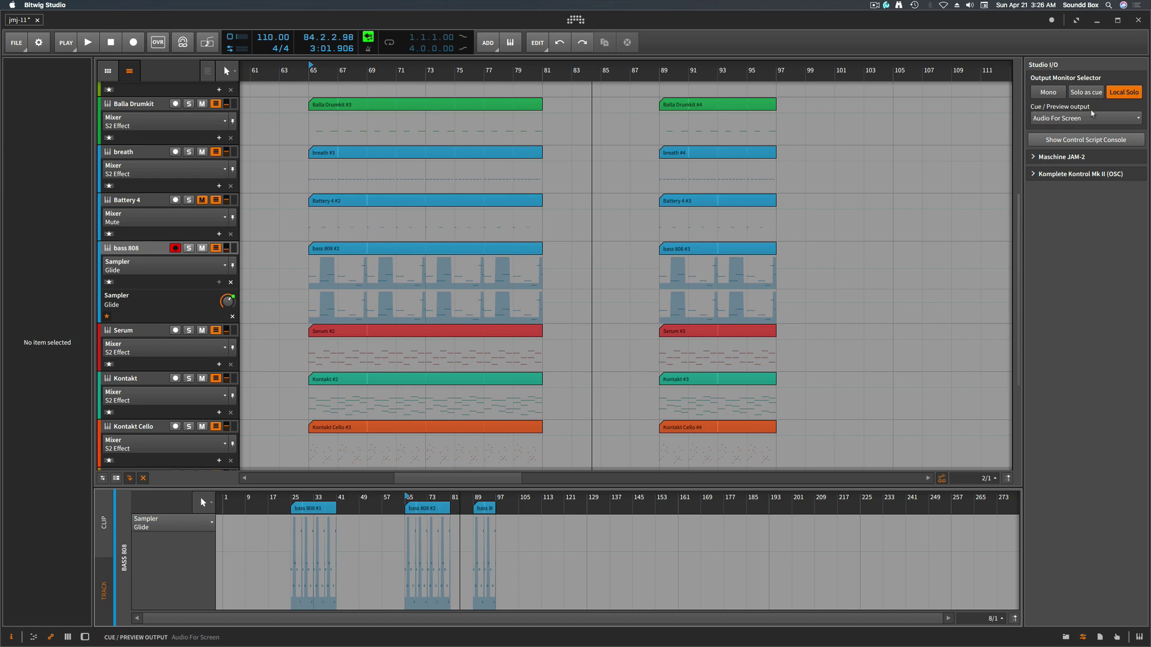
Expand the Maschine JAM-2 controller settings and set the scale to Ionian/Major with base note C#.
left_click(1034, 158)
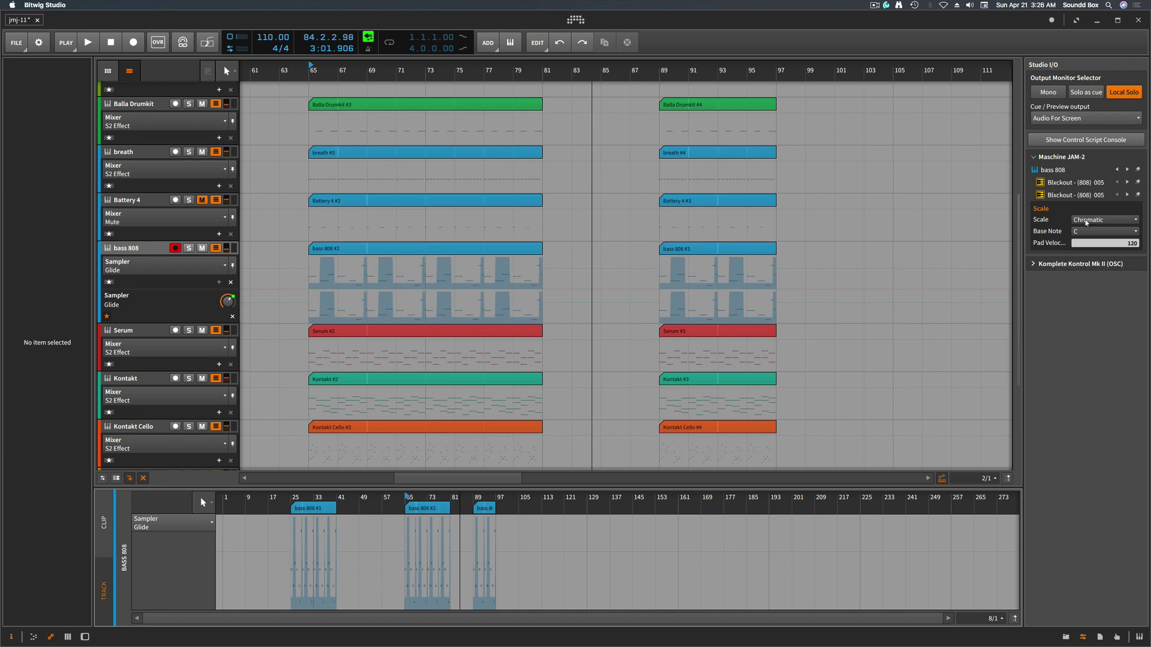
left_click(1126, 223)
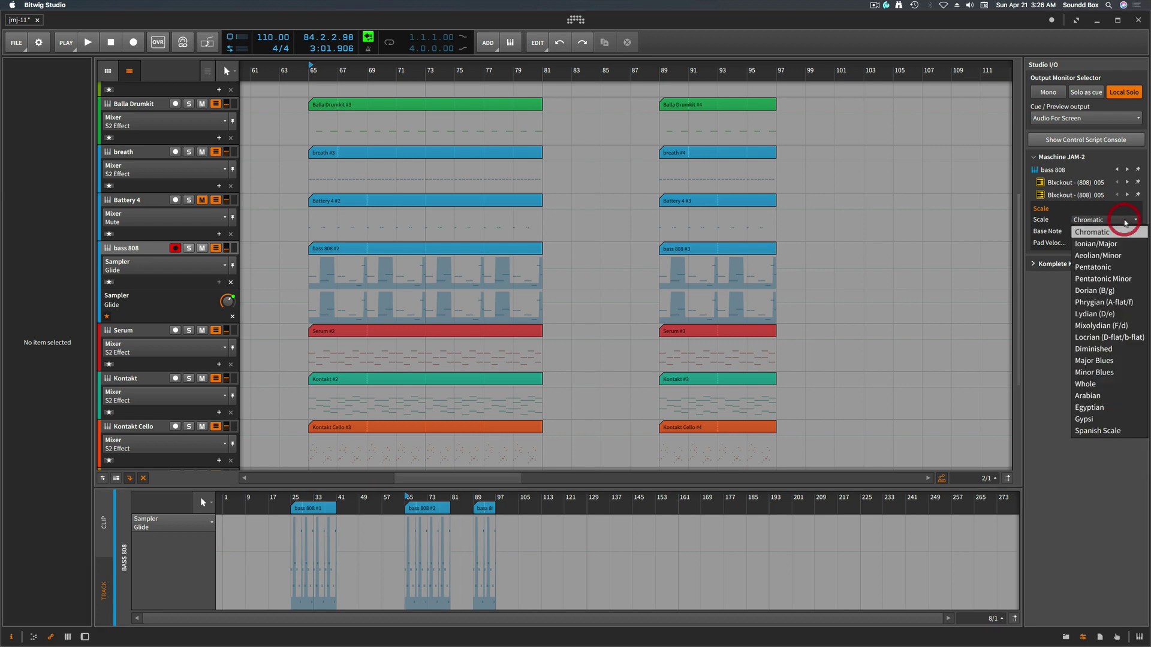
left_click(1119, 245)
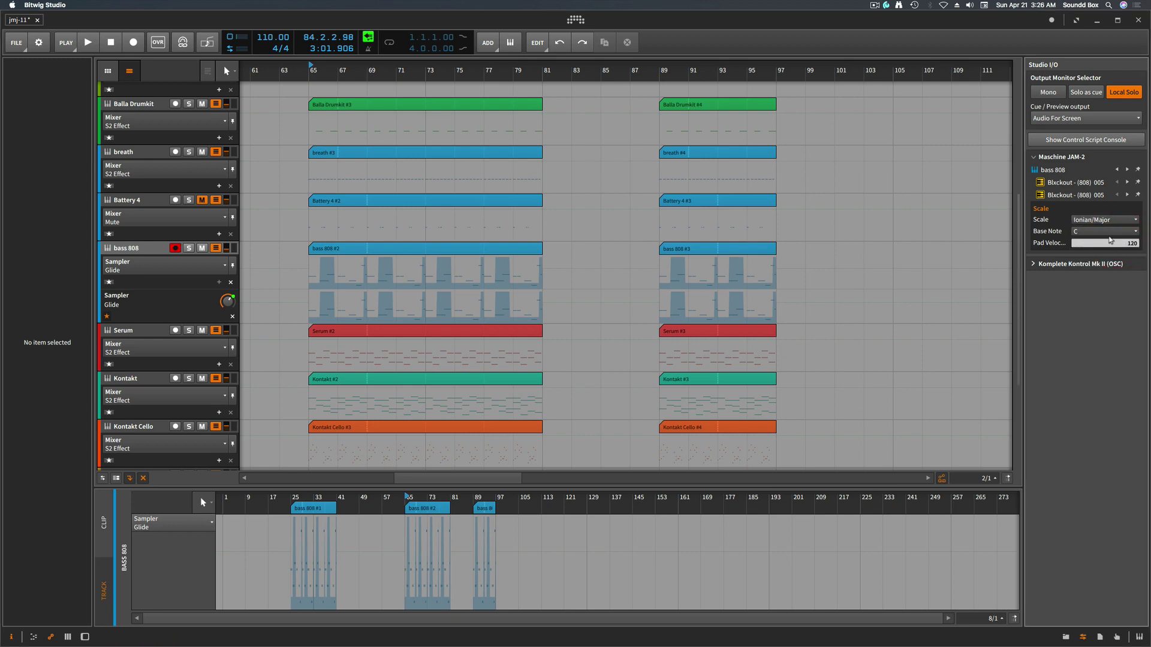
left_click(1110, 231)
left_click(1102, 256)
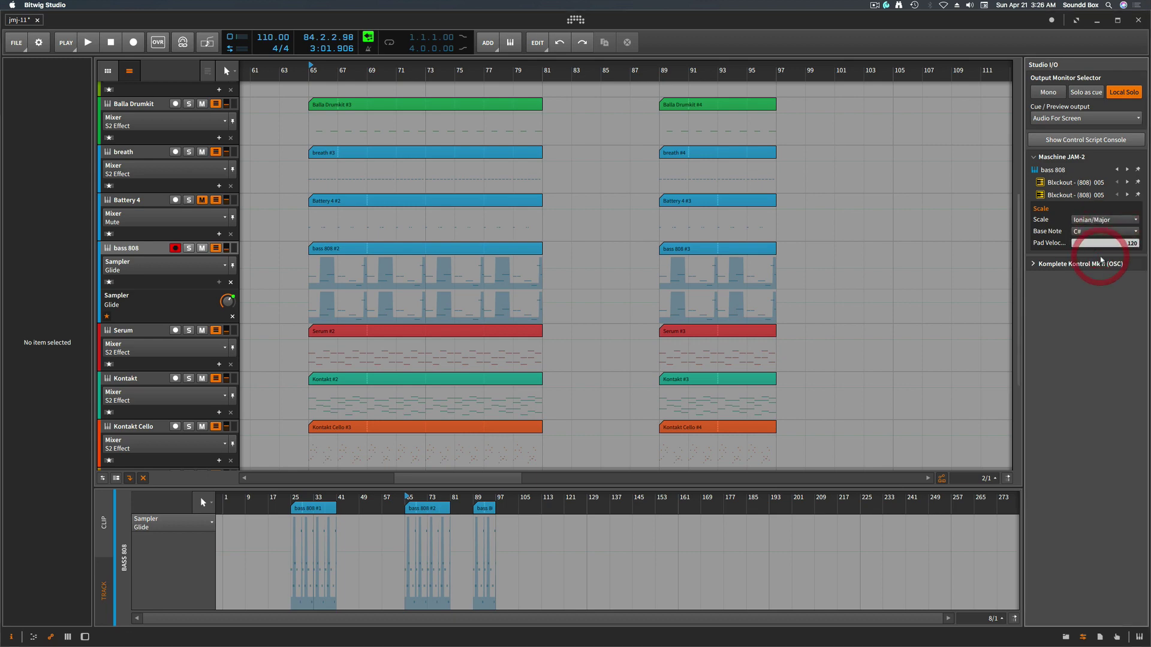
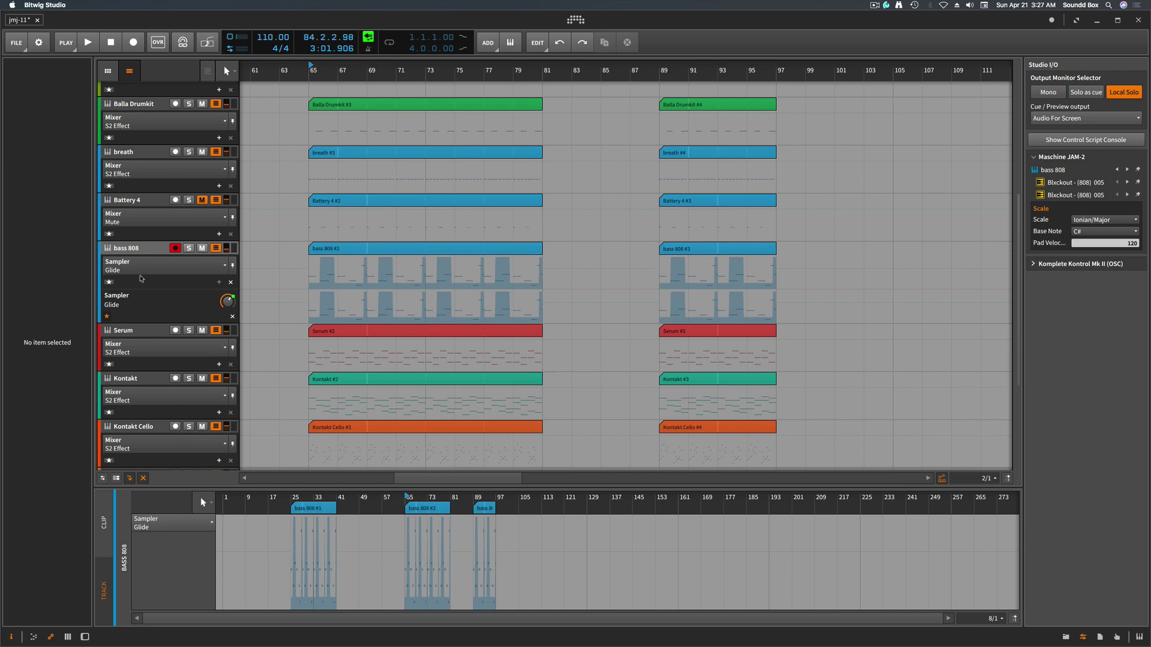
Select the bass 808 track and set the Maschine JAM-2 scale to Aeolian/Minor.
left_click(144, 246)
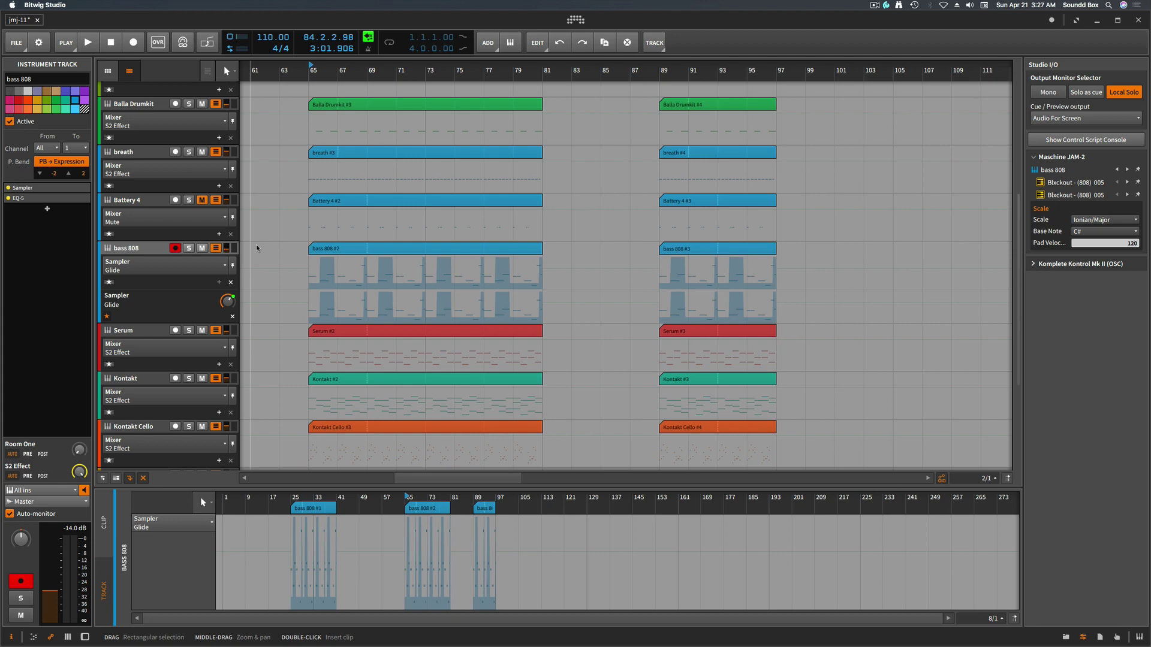
left_click(152, 249)
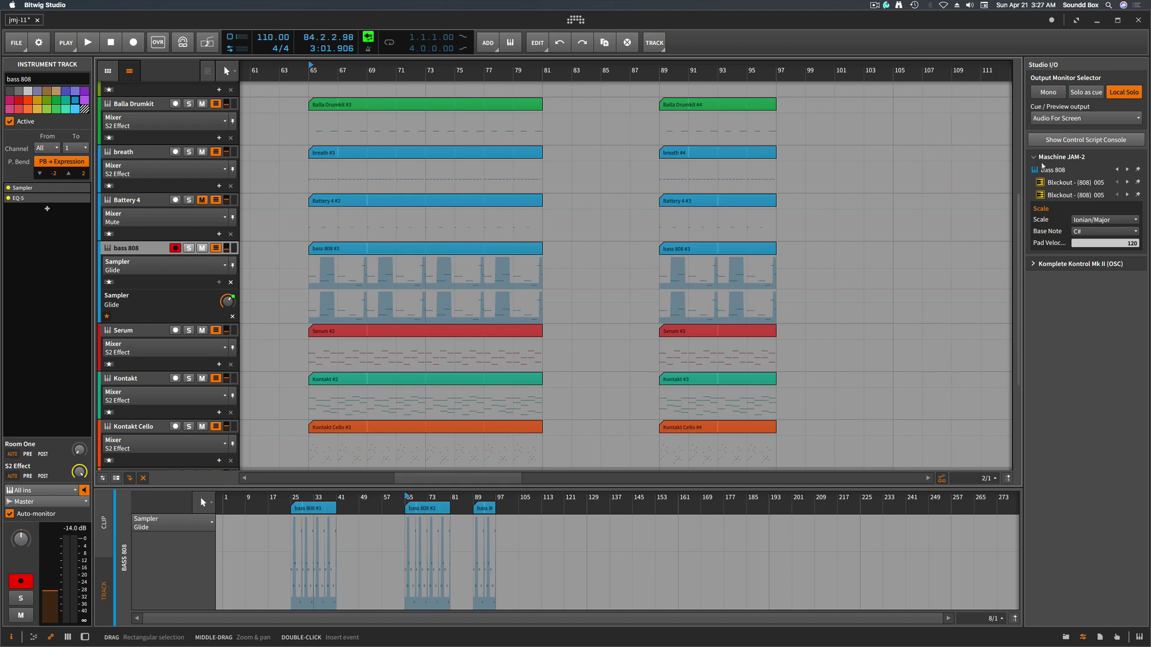
left_click(1096, 219)
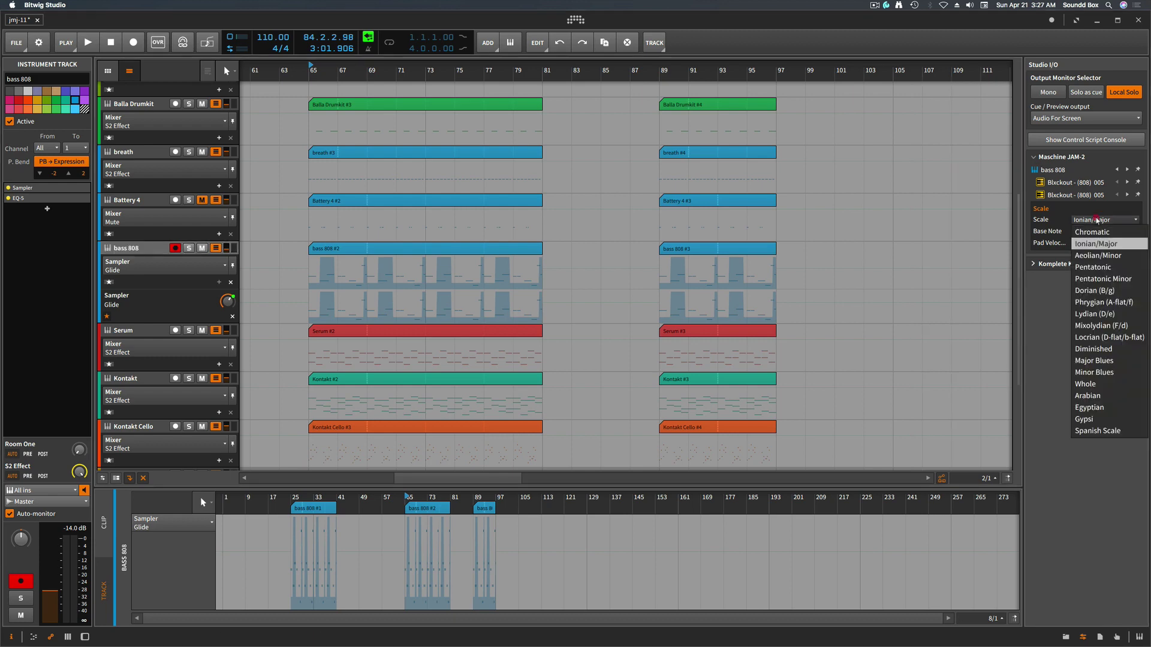
left_click(1096, 255)
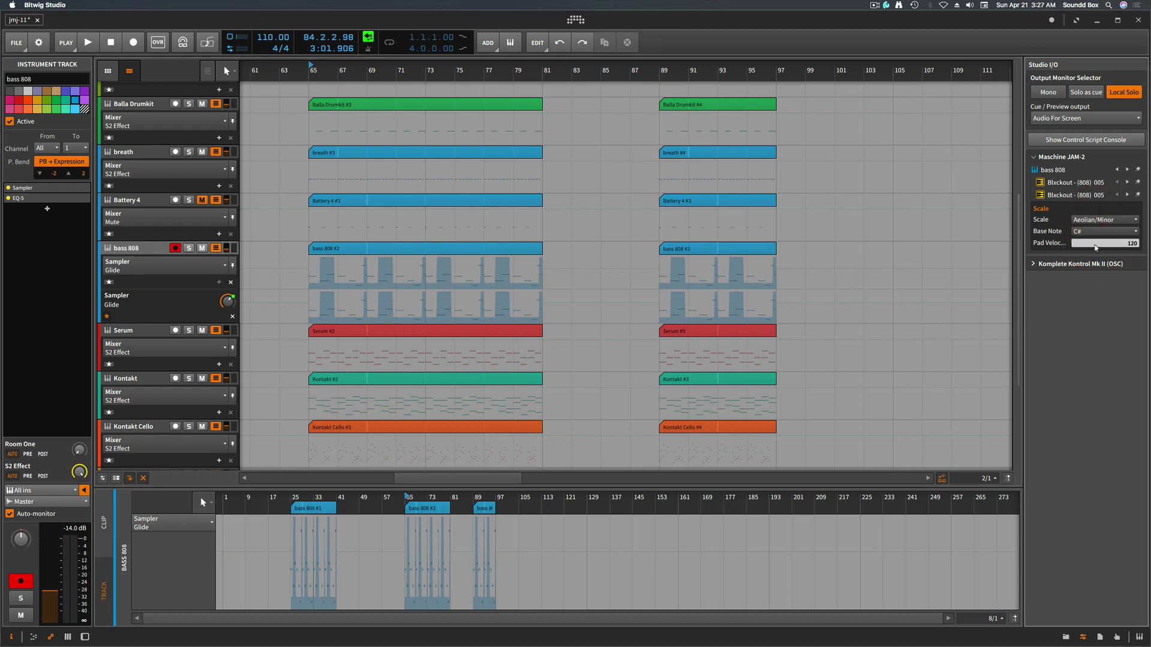
Set the Maschine JAM-2 base note to D# after trying C and F, and expand the Komplete Kontrol Mk II (OSC) section.
left_click(1095, 231)
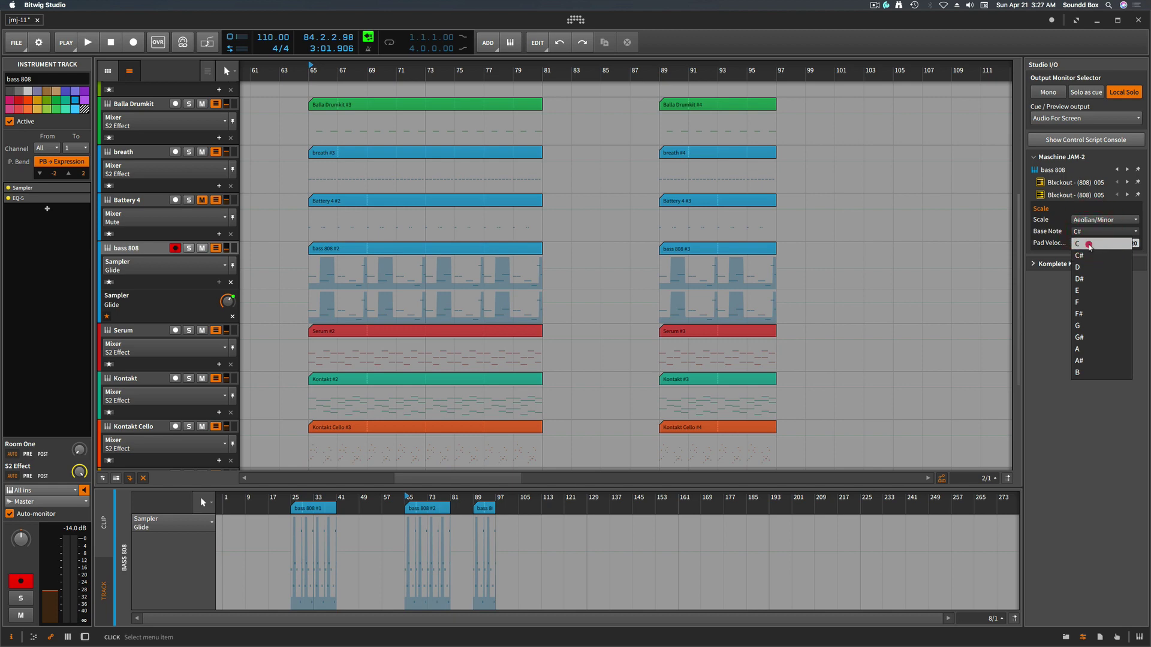
left_click(1088, 244)
left_click(1089, 232)
left_click(1089, 303)
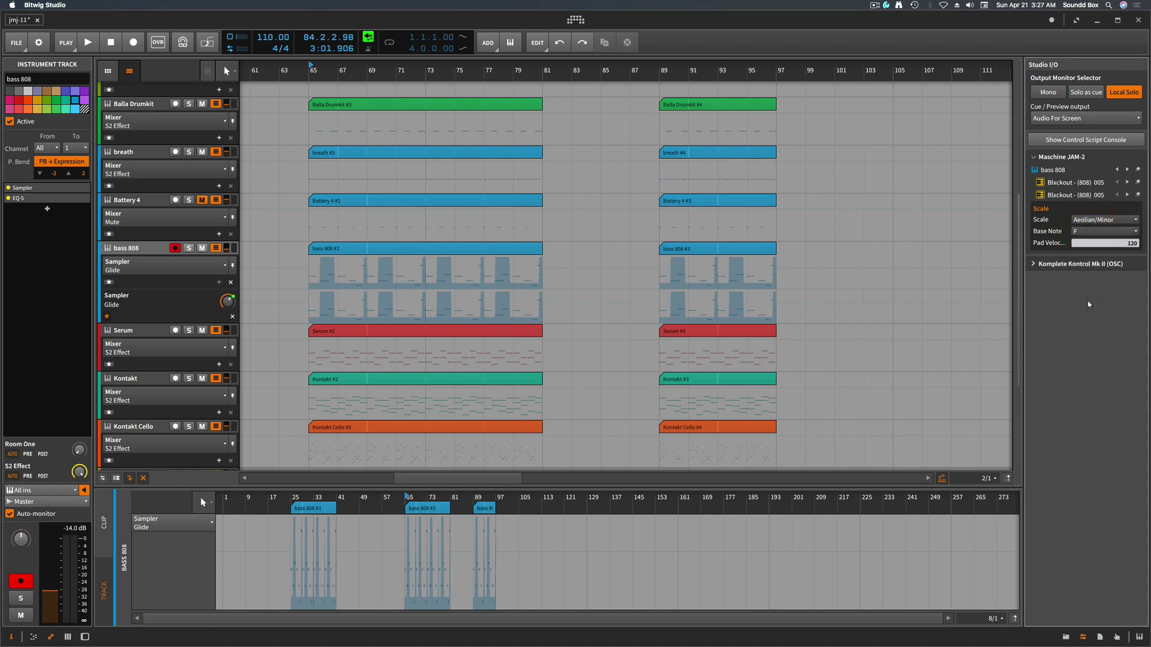
left_click(1084, 232)
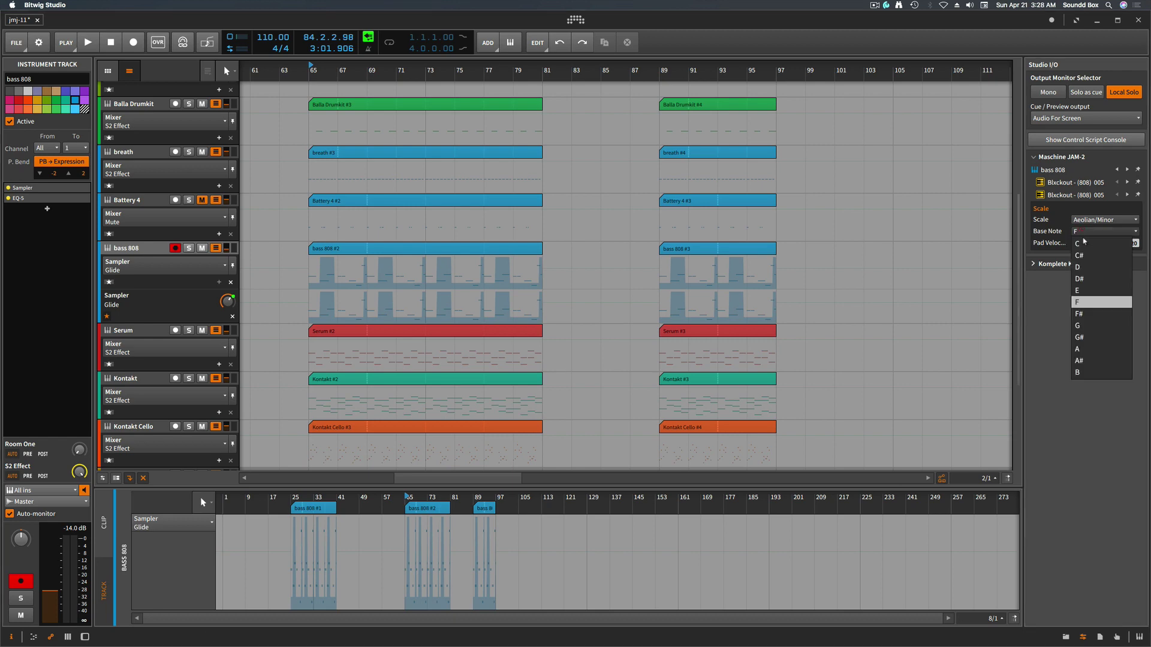
left_click(1082, 279)
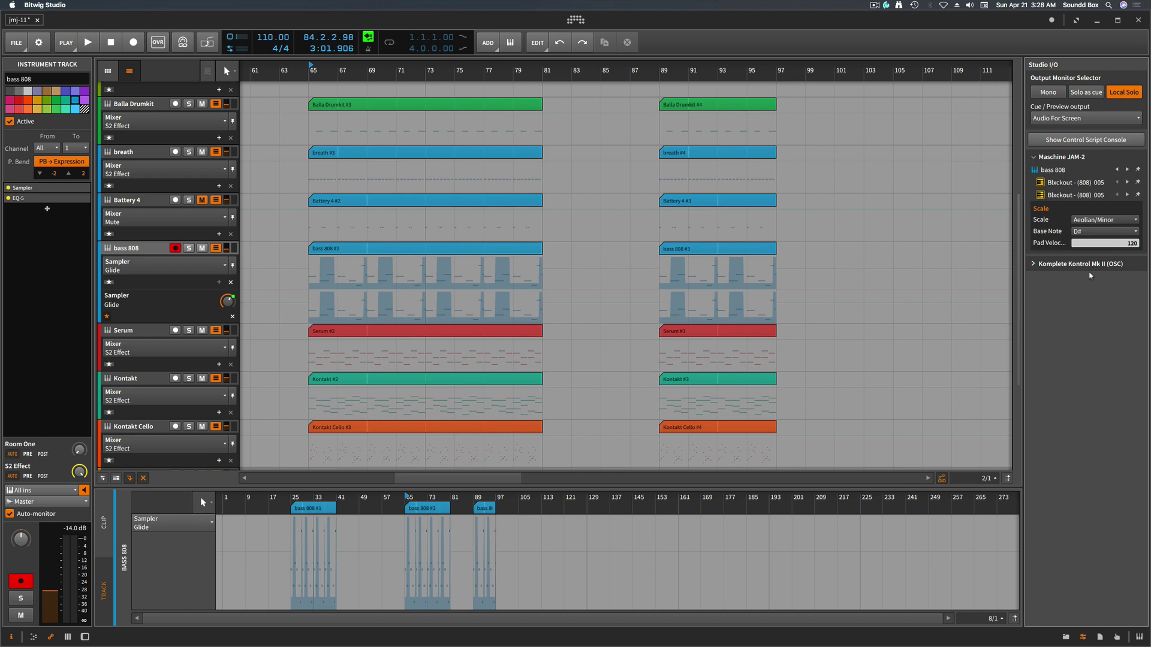
left_click(1033, 264)
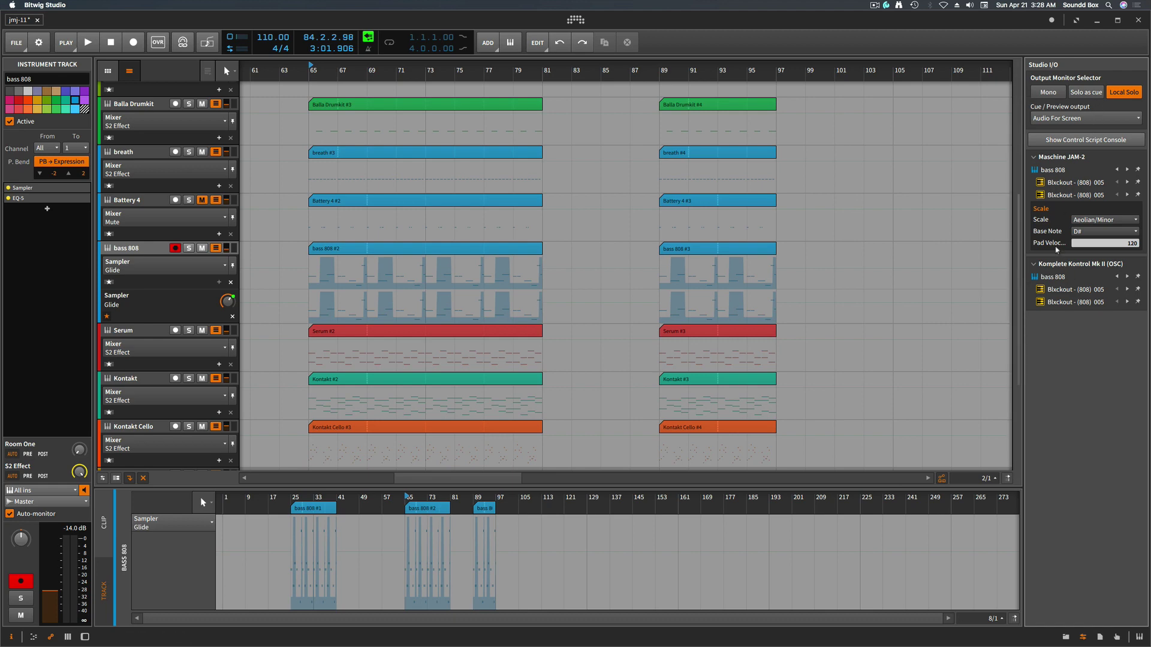
Show the preset browser and clear its "move" search, then try filtering by "m" and empty the search again.
left_click(1068, 639)
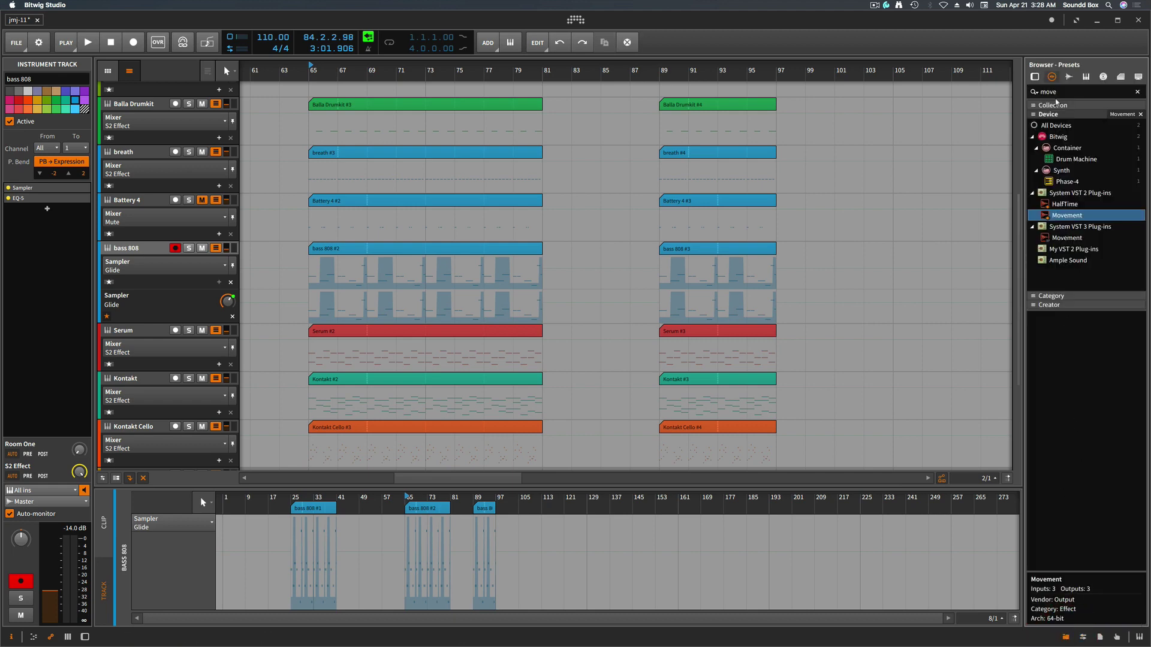
left_click(1072, 93)
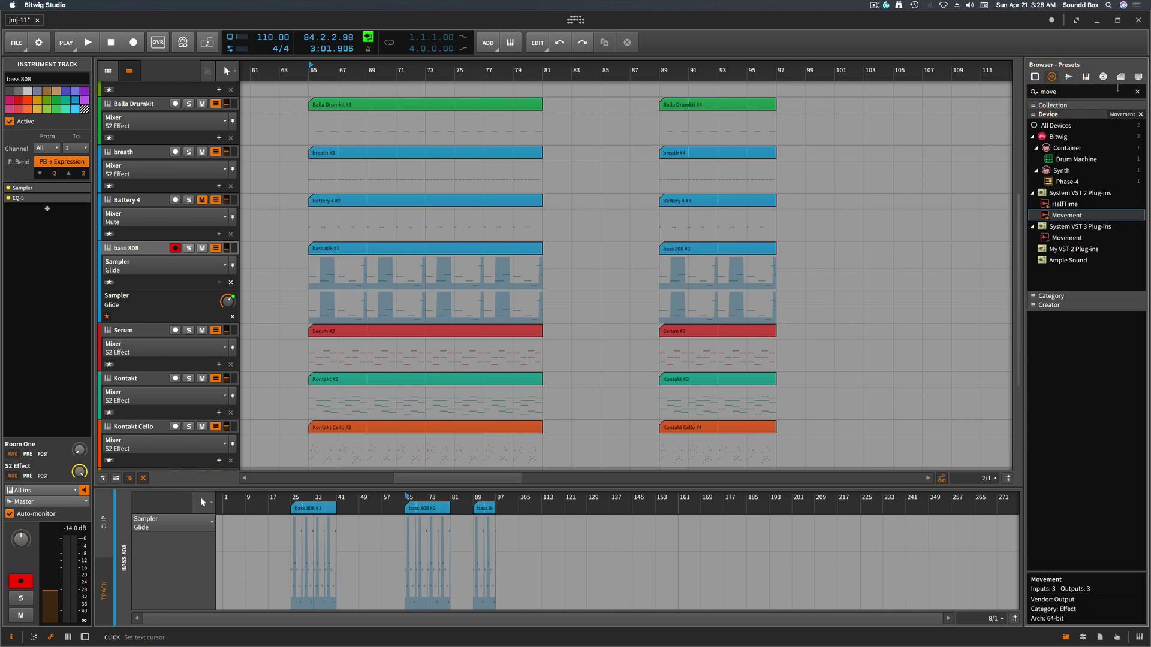
left_click(1139, 92)
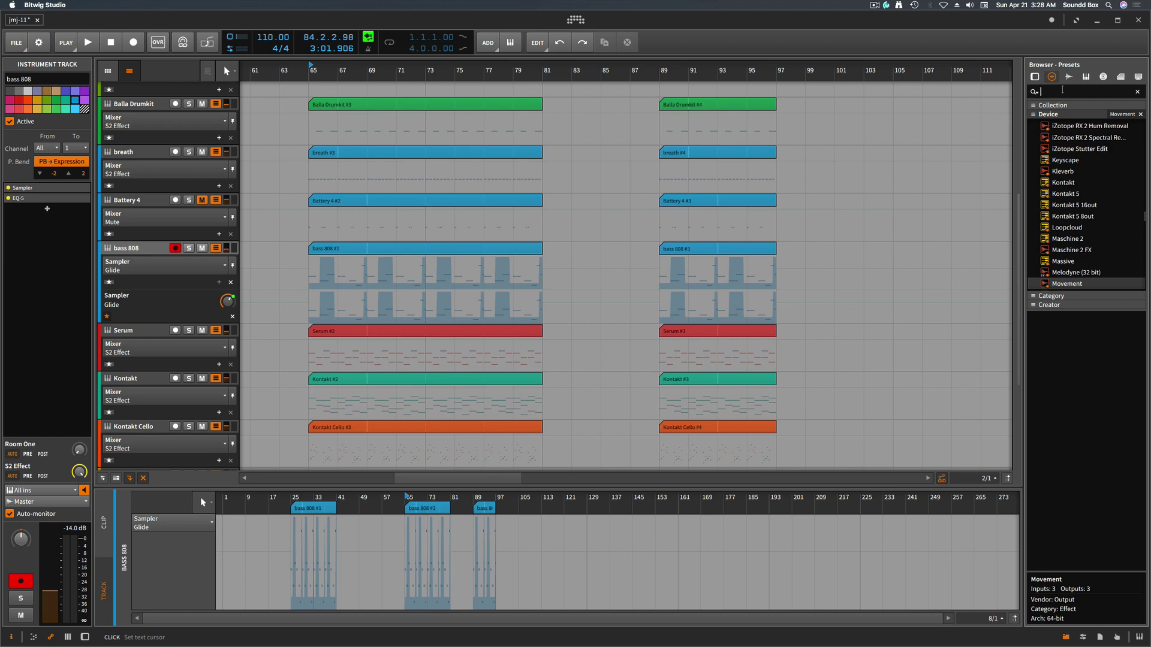
type("m")
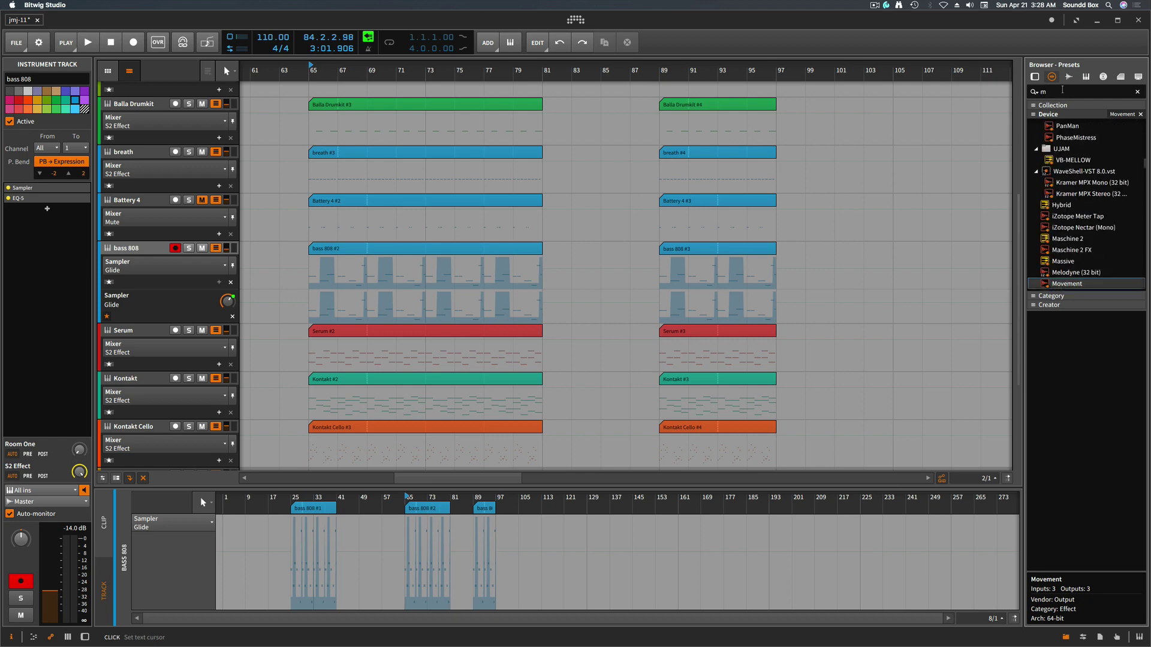
key("BackSpace")
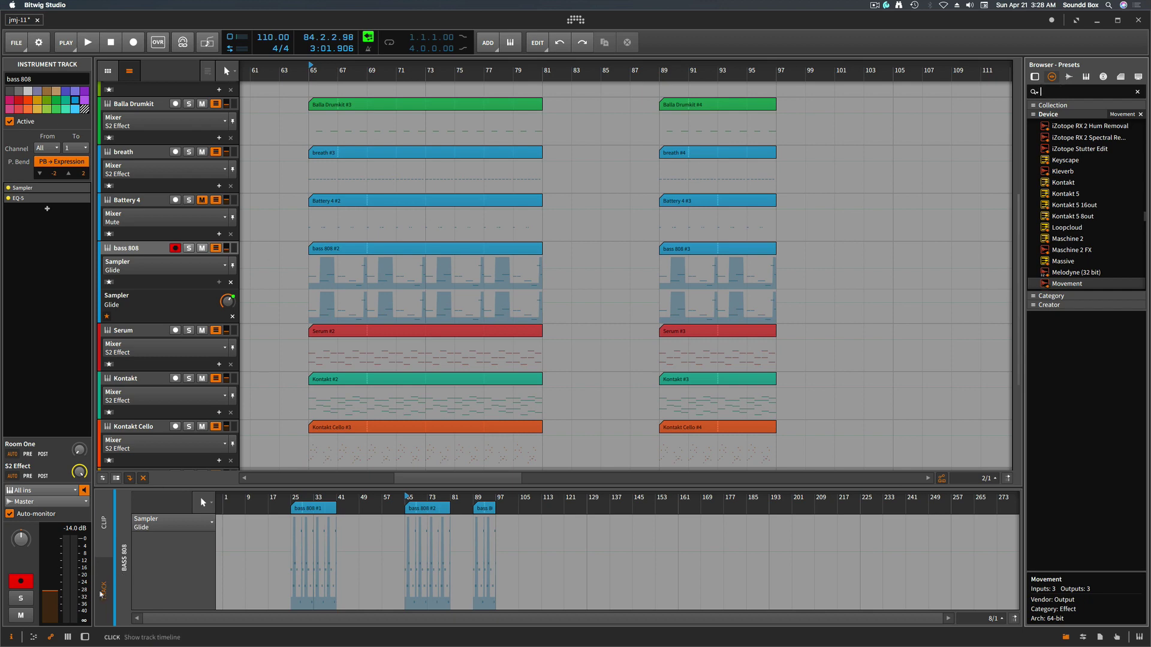
Show the bass 808 device chain, search for "drum" devices to add after EQ-5, and choose JJP-Drums Mono.
left_click(84, 637)
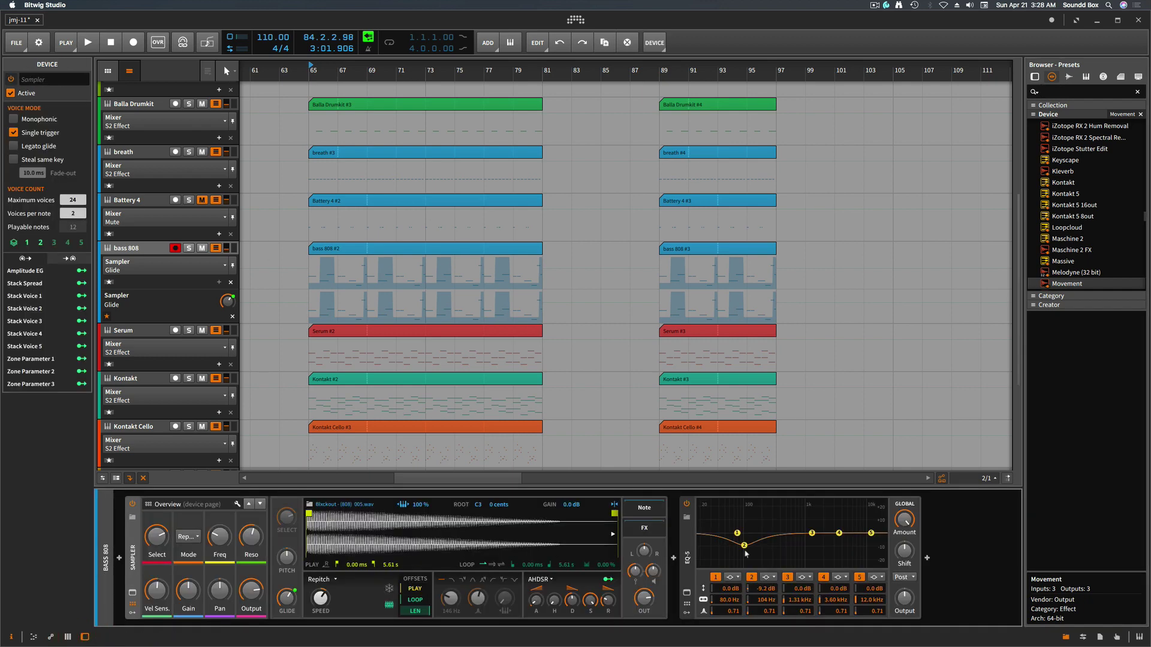
left_click(927, 558)
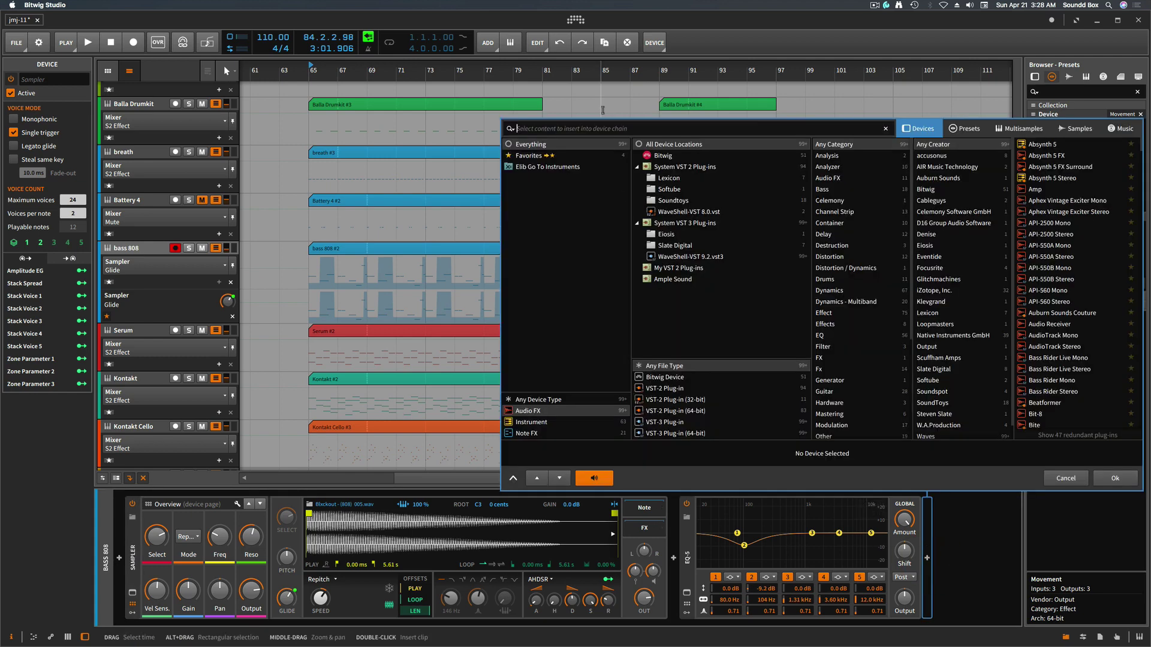
type("drum")
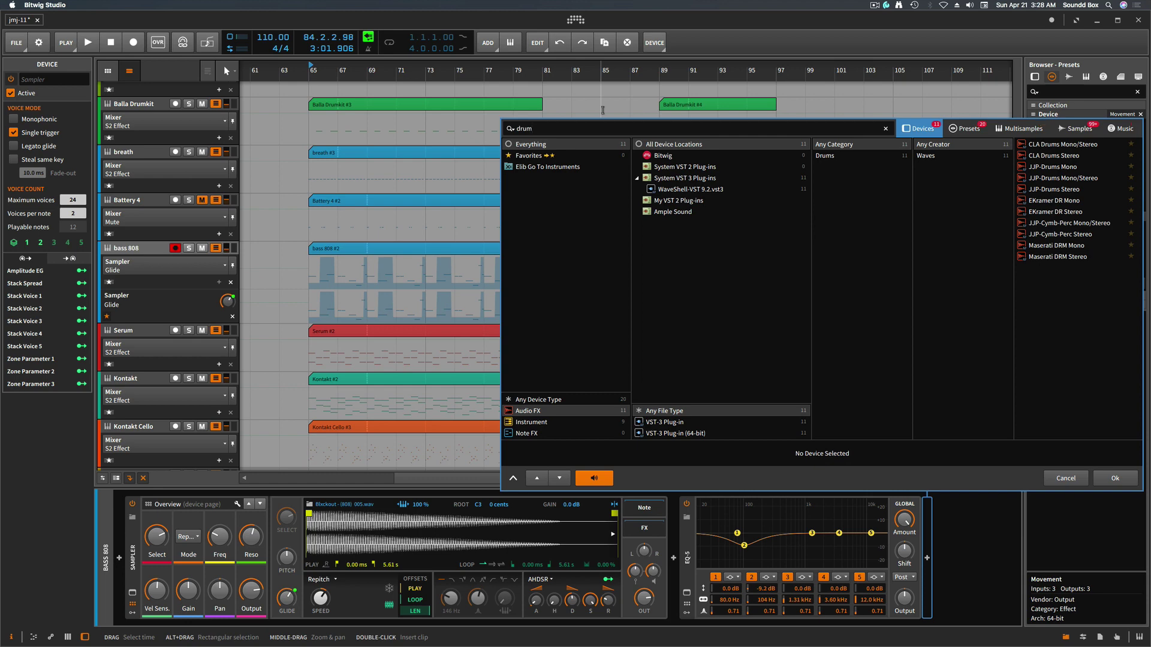
left_click(1052, 171)
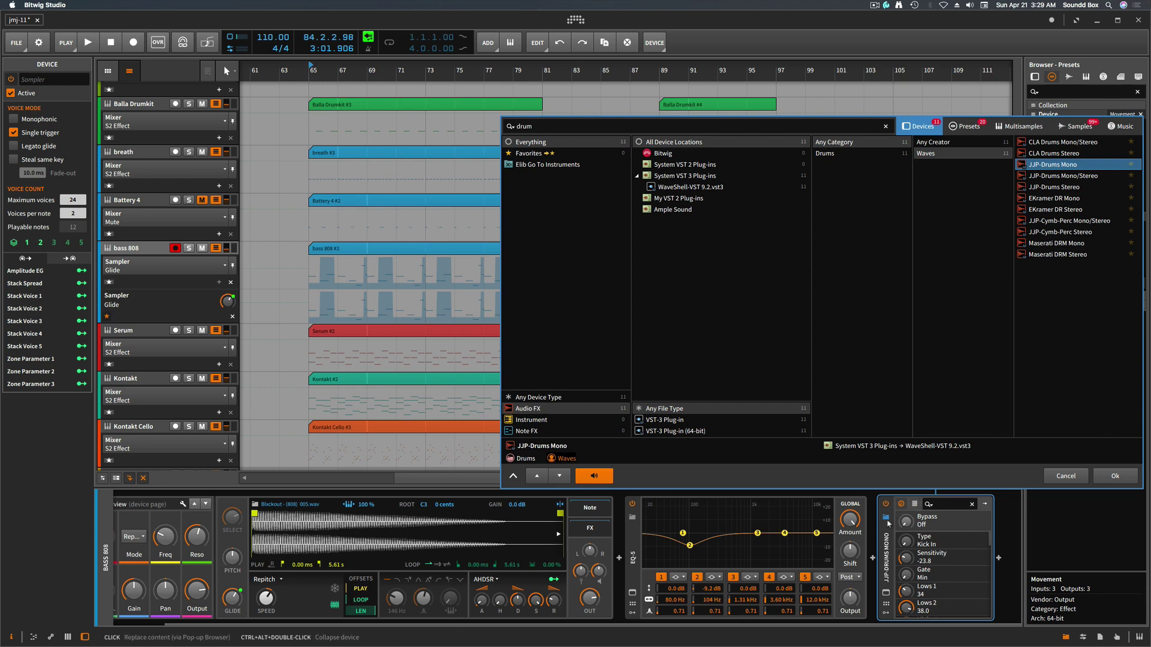
Play the arrangement briefly with the bass 808 track selected, then undo the Sampler's removal from its device chain.
right_click(888, 526)
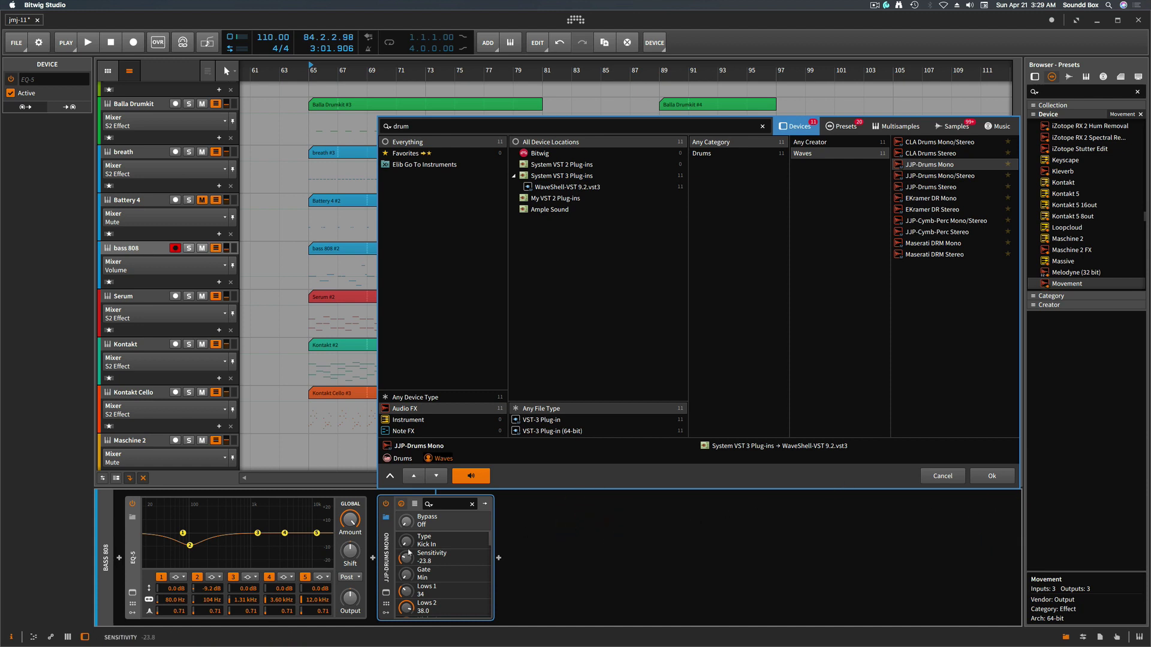
left_click(137, 251)
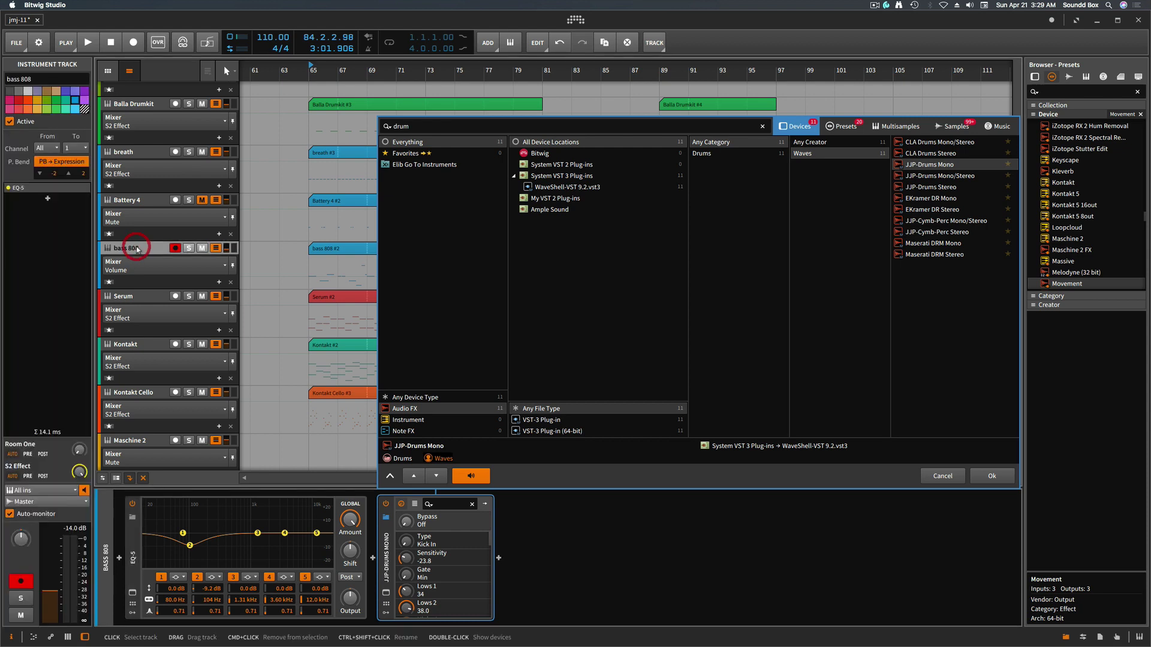
key("space")
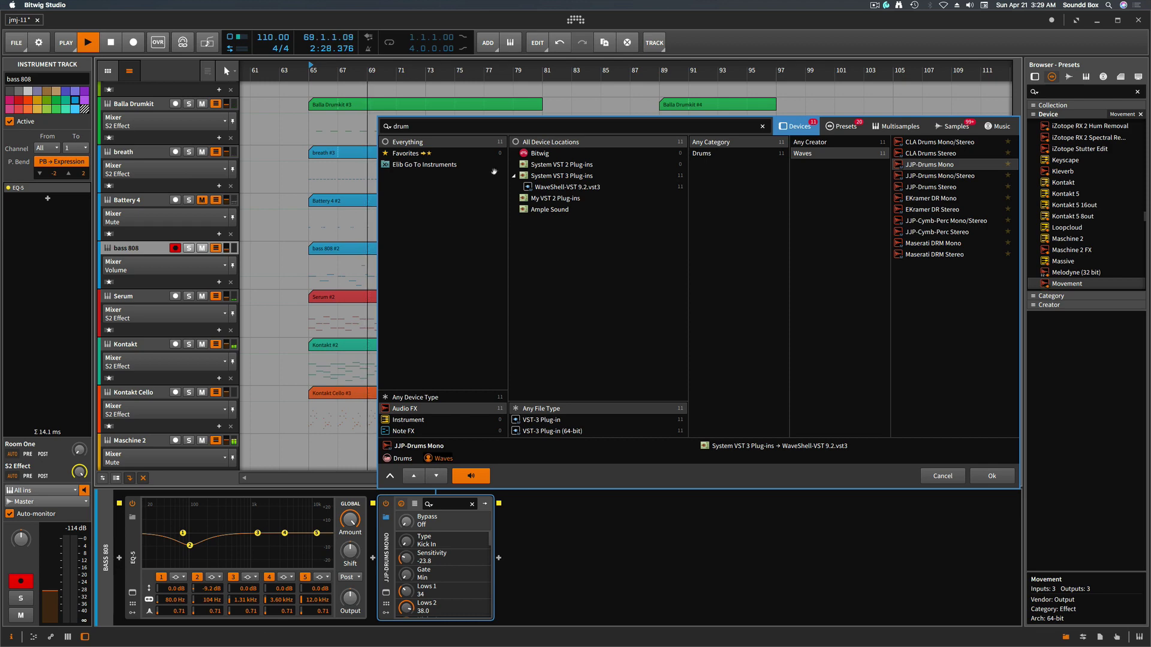
key("space")
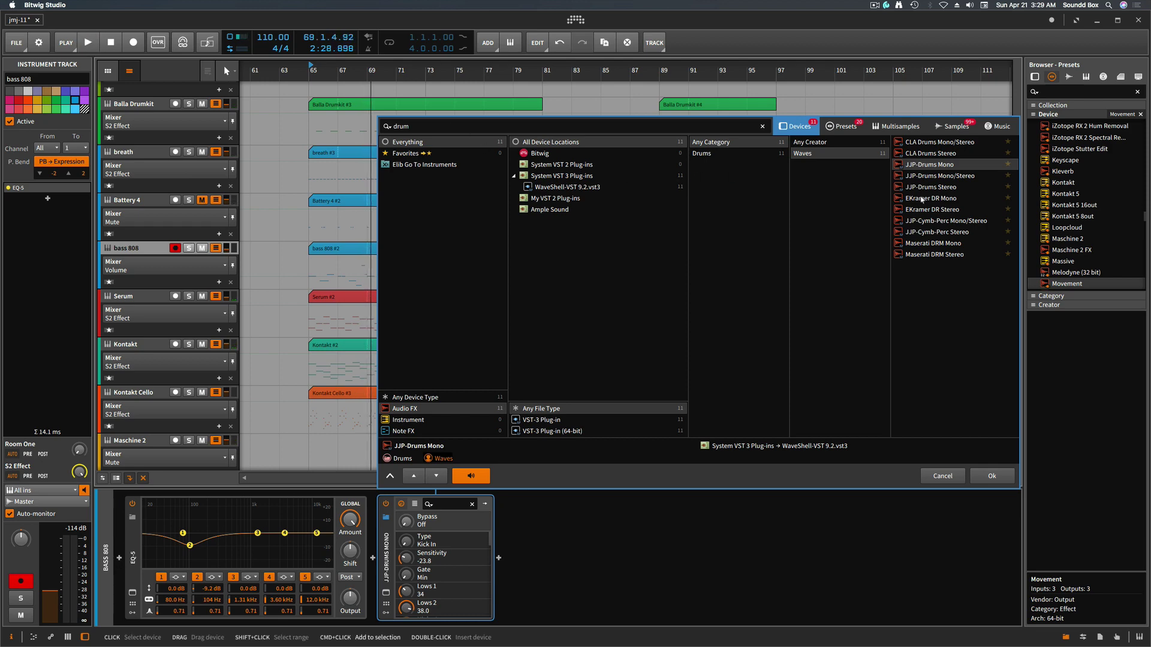
key("super+z")
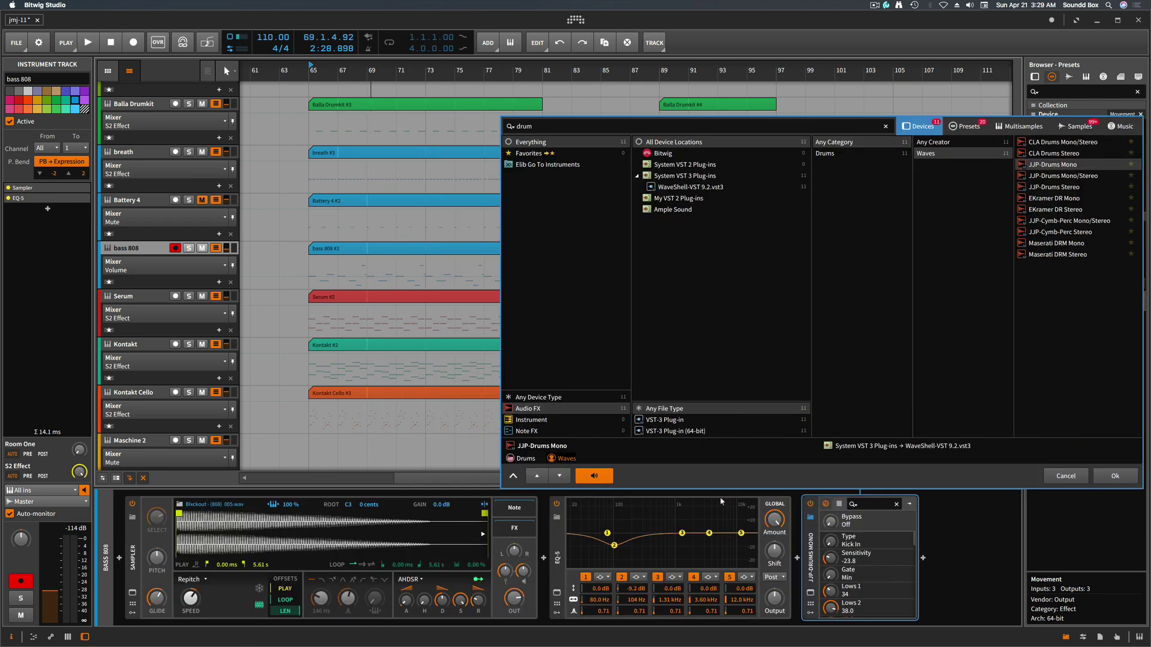
Audition the arrangement from bar 65 and bring up the Sampler's Glide automation on the bass 808 track.
key("space")
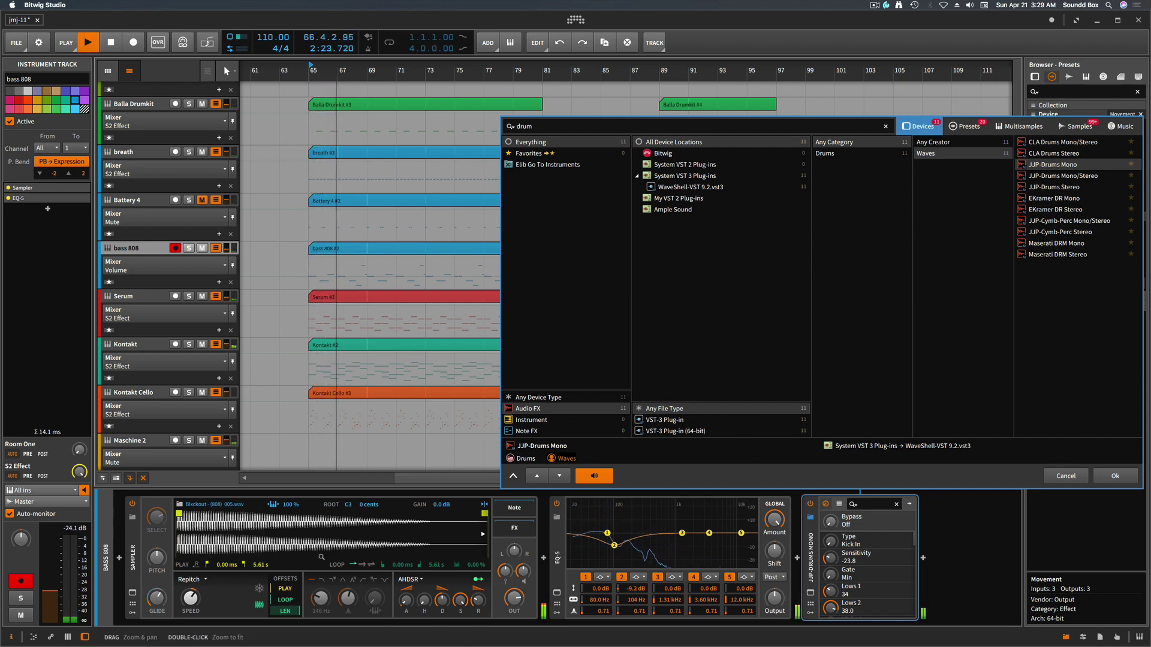
left_click(156, 600)
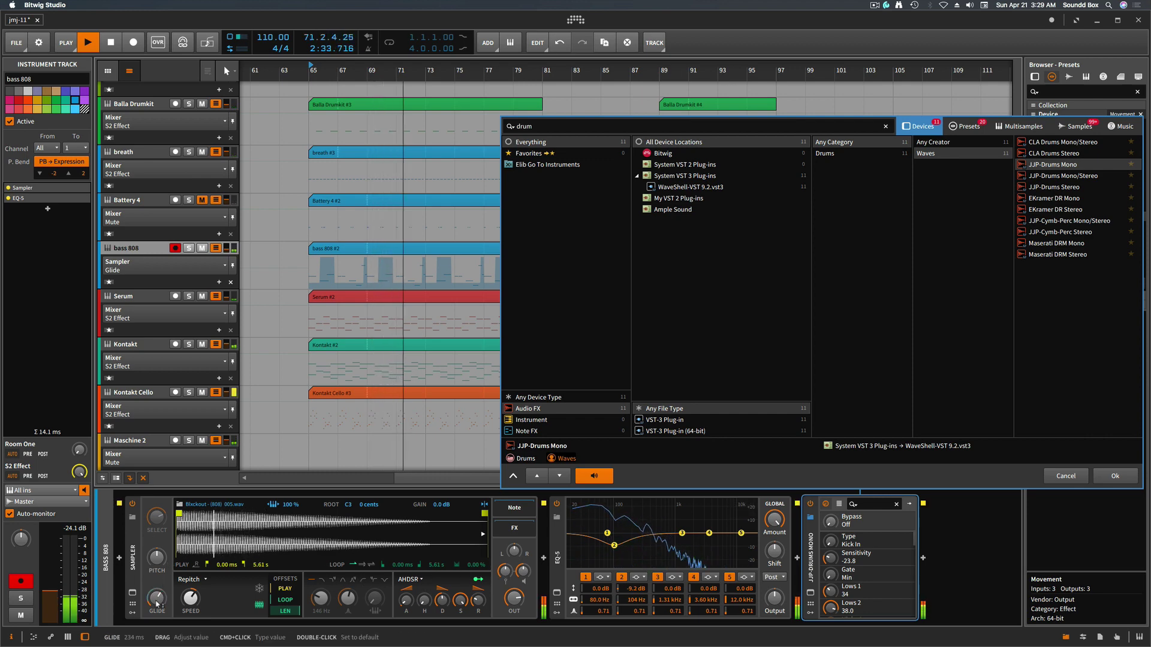
left_click_drag(157, 603, 157, 591)
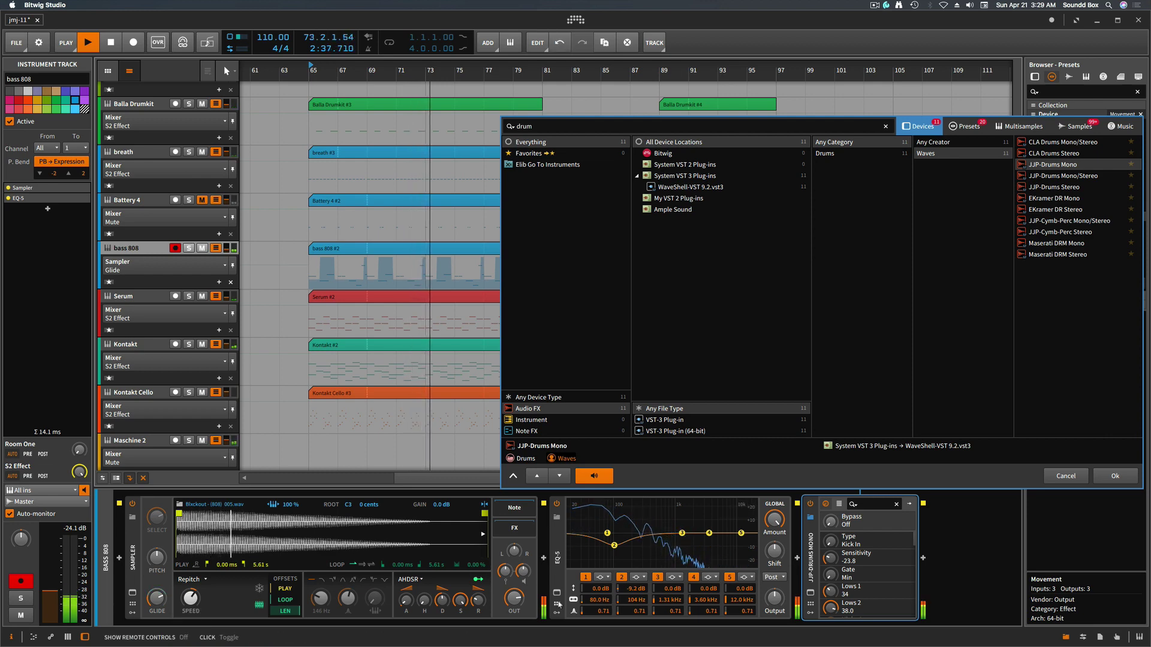
key("space")
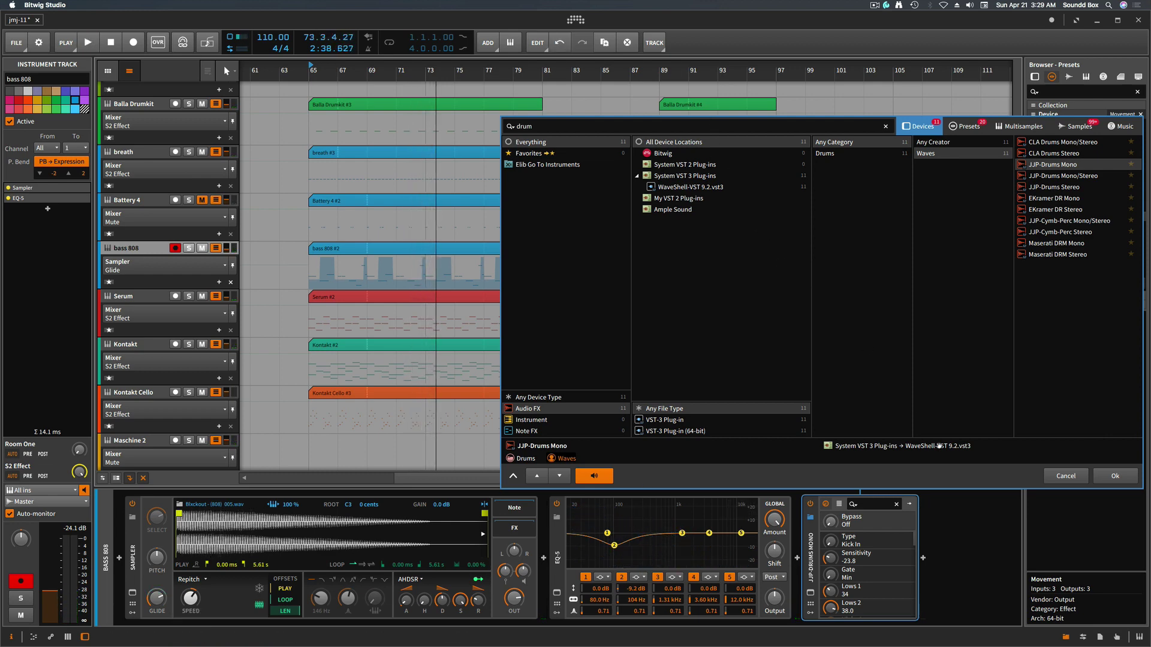
Insert JJP-Drums Mono, close its plug-in window, and delete the device from the bass 808 chain.
left_click(1113, 480)
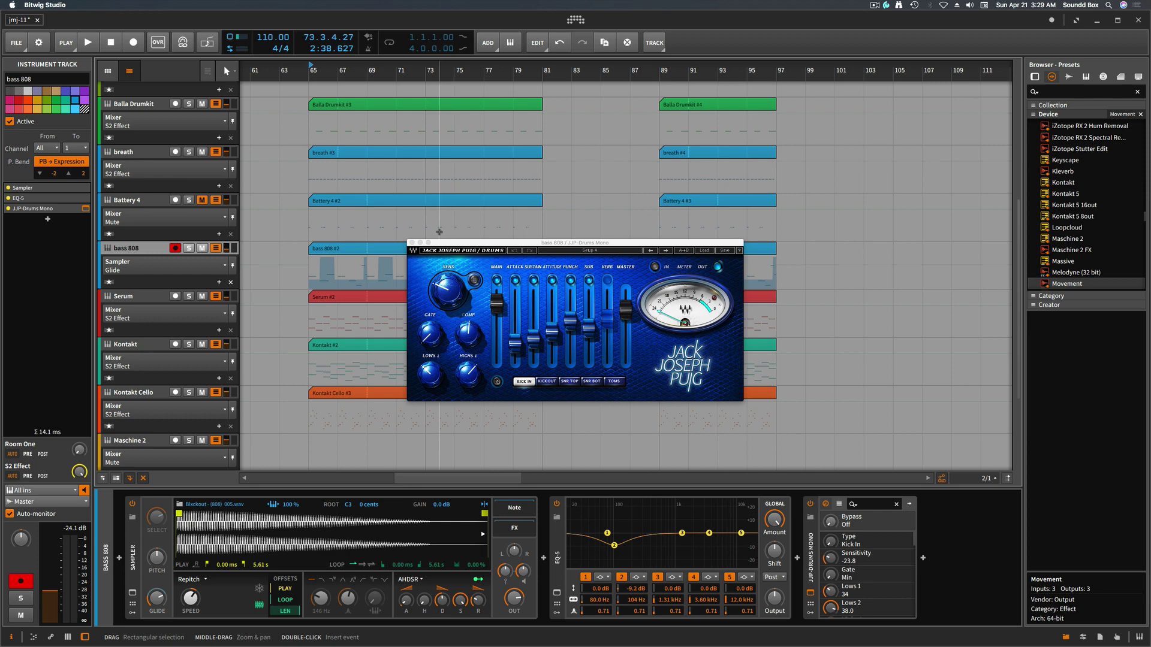
left_click(411, 243)
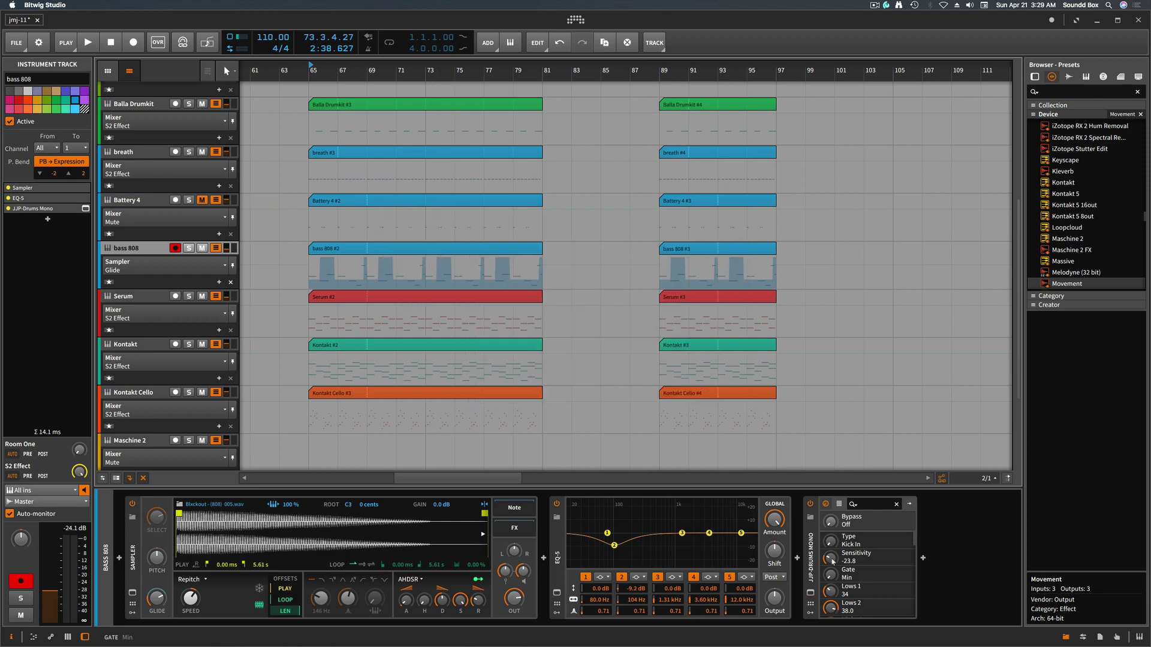
right_click(899, 519)
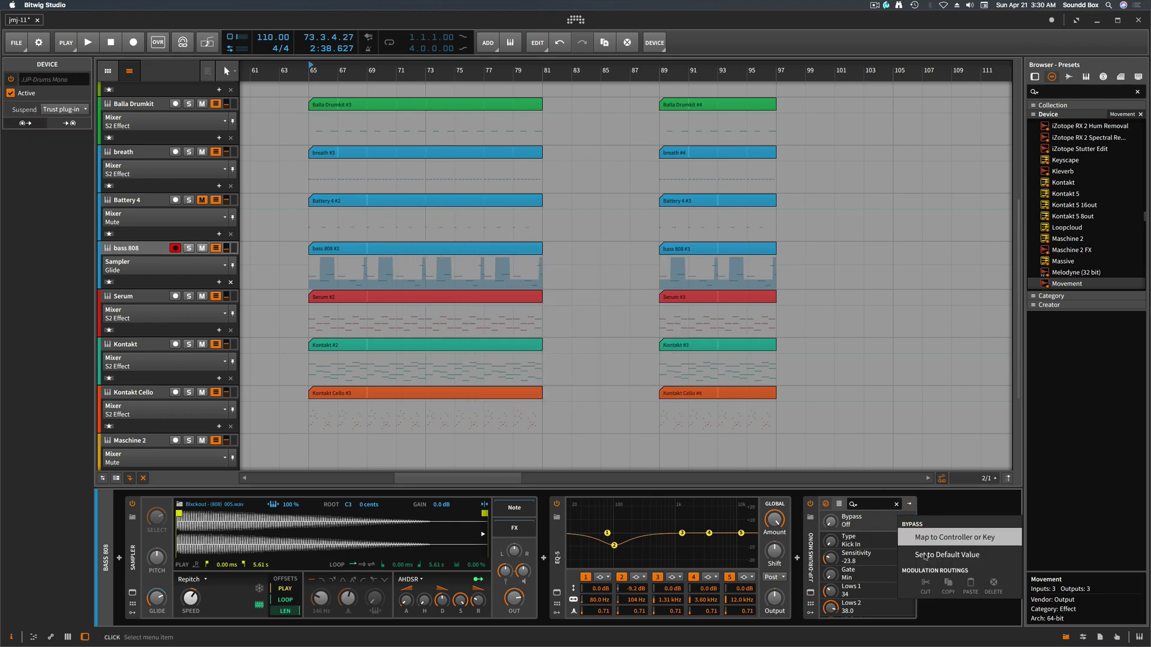
left_click(850, 528)
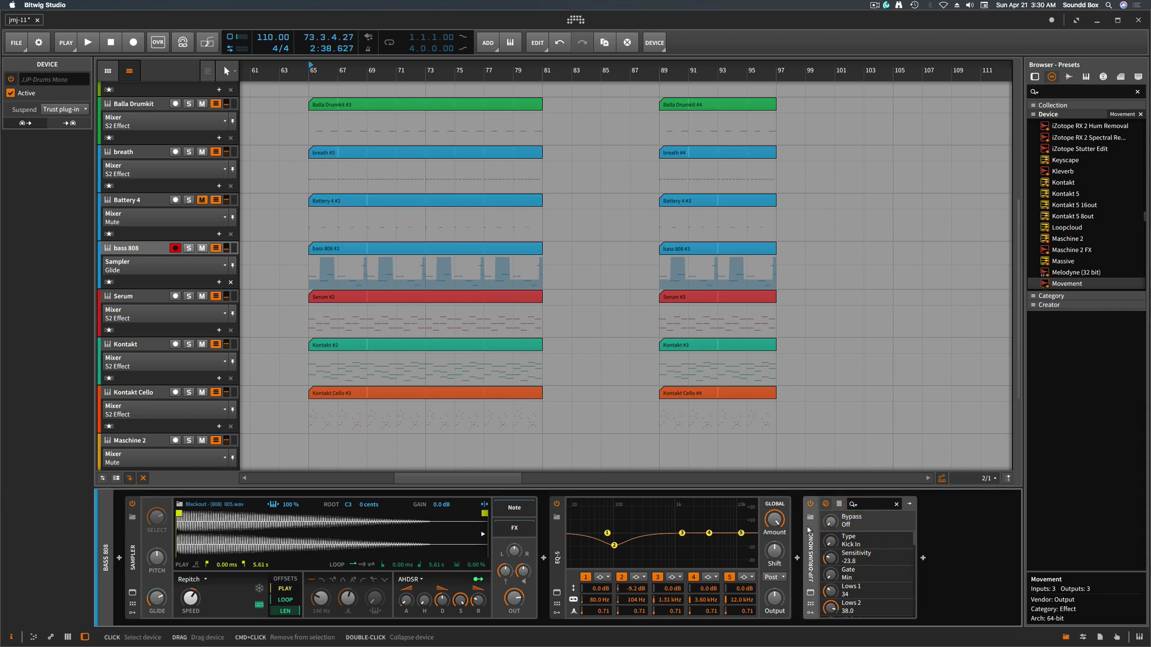
right_click(810, 530)
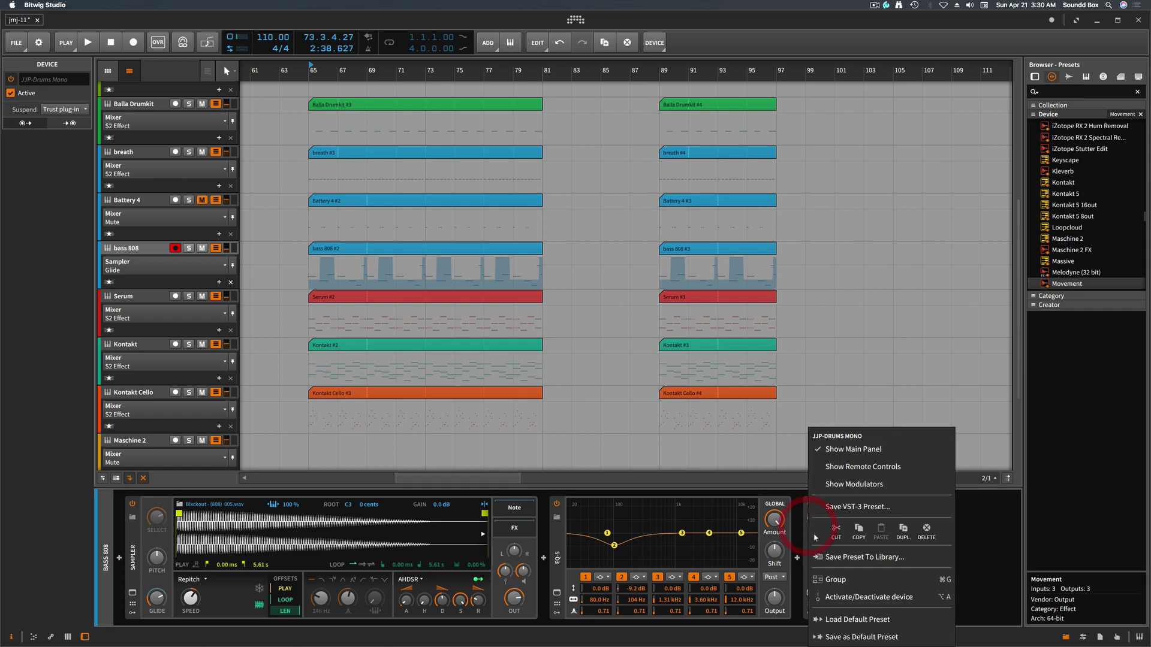
left_click(926, 529)
Solo the bass 808 track during playback and restart playback from bar 65.
key("space")
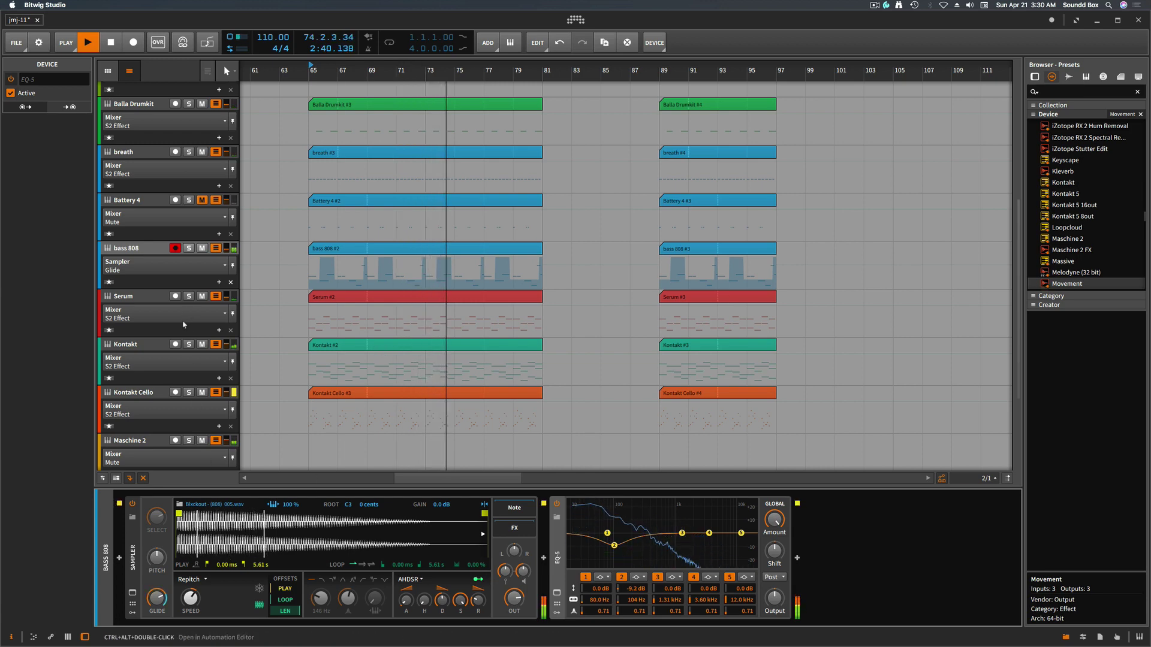
left_click(189, 248)
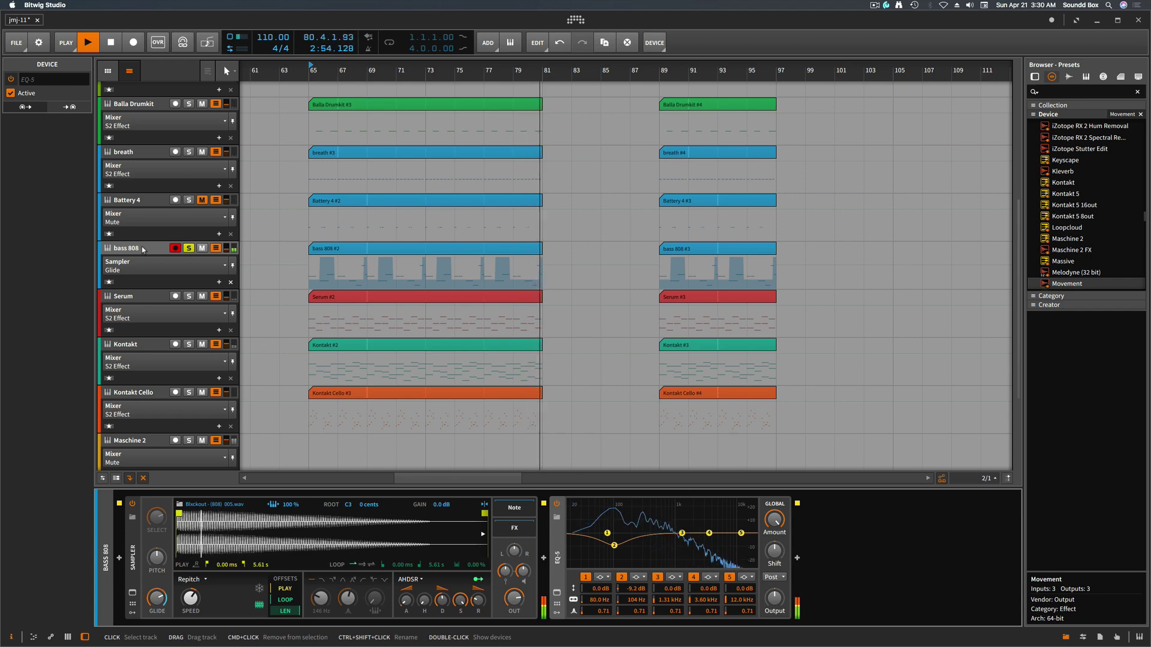
key("space")
key("space")
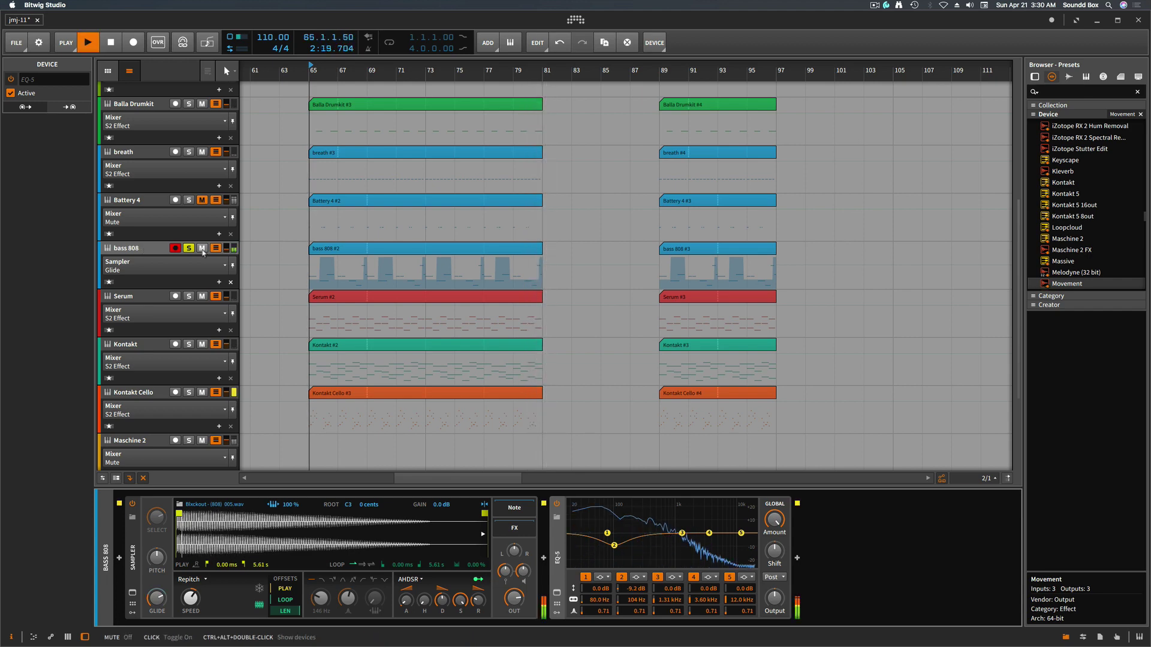
Select the bass 808 #2 clip and show the track's Ch. 1 Pitch Bend automation in its lane.
scroll(213, 246, "down", 1)
left_click(354, 233)
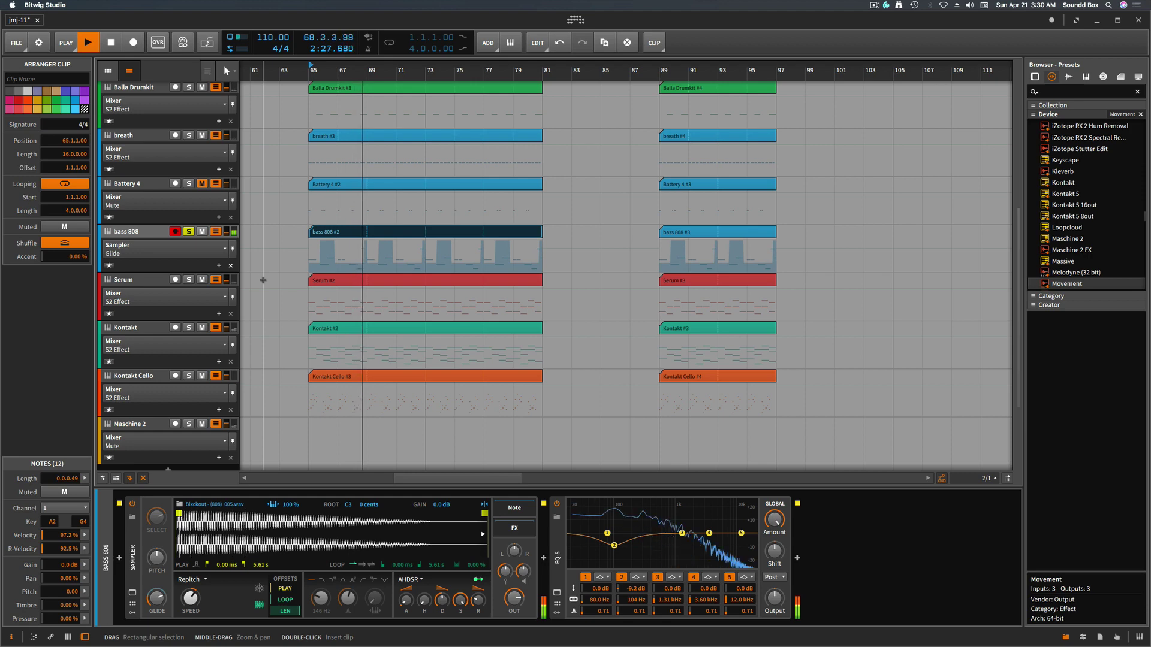
left_click(198, 253)
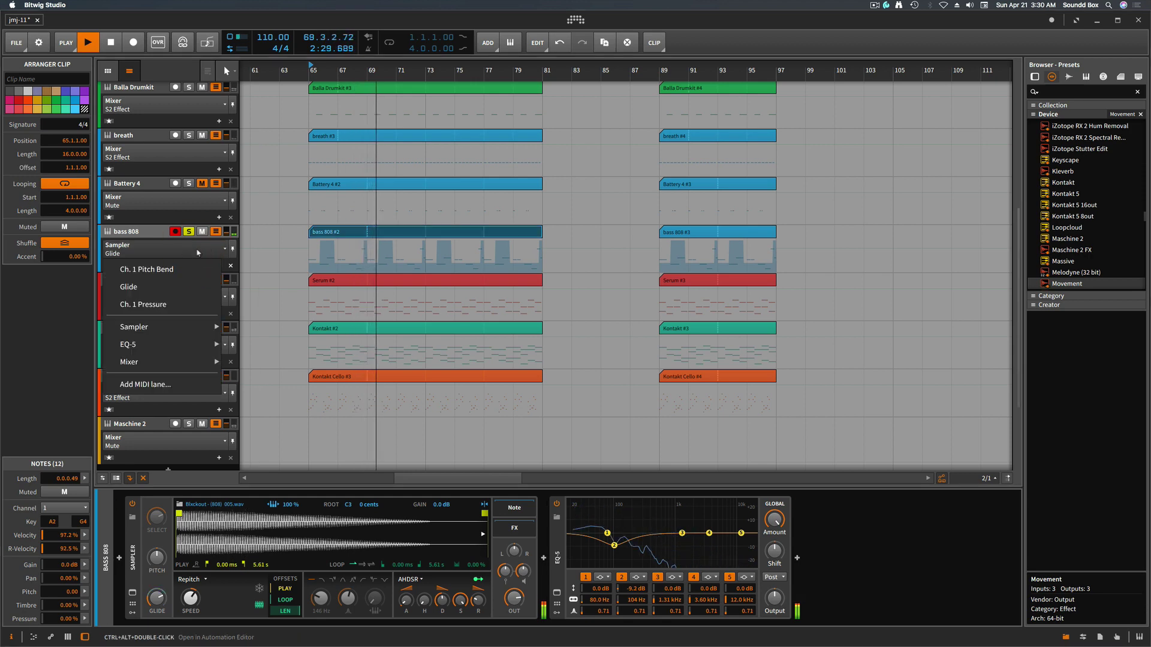
left_click(188, 271)
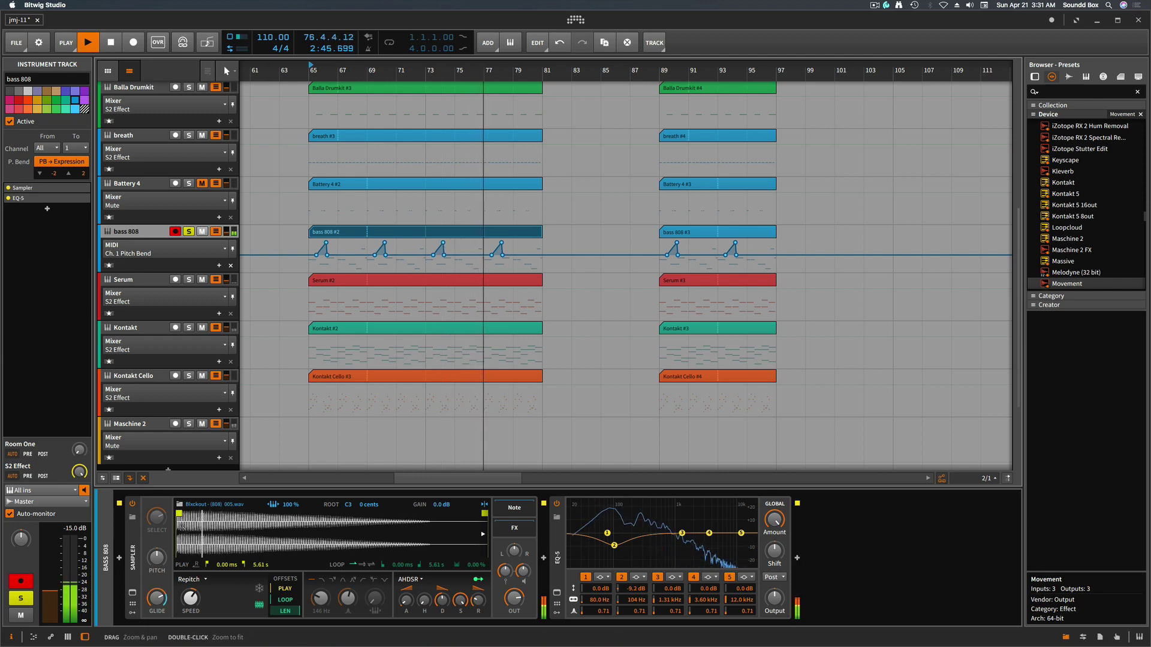
Show the note editor for bass 808, and briefly try the large track height and I/O routing views.
left_click(34, 640)
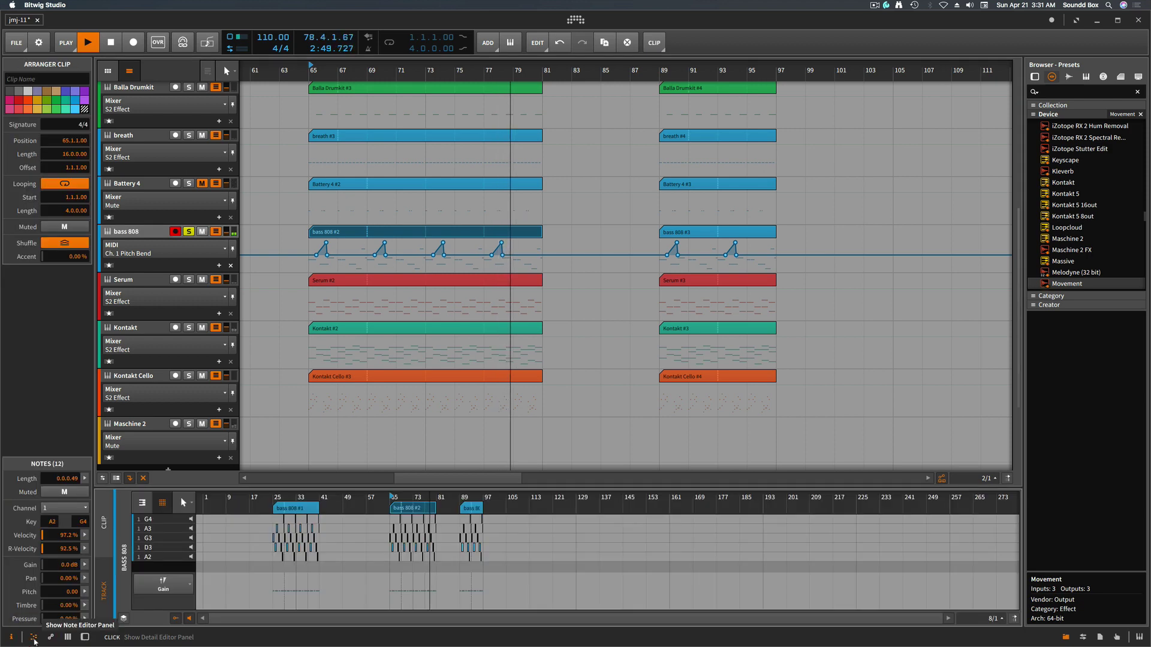
left_click(117, 479)
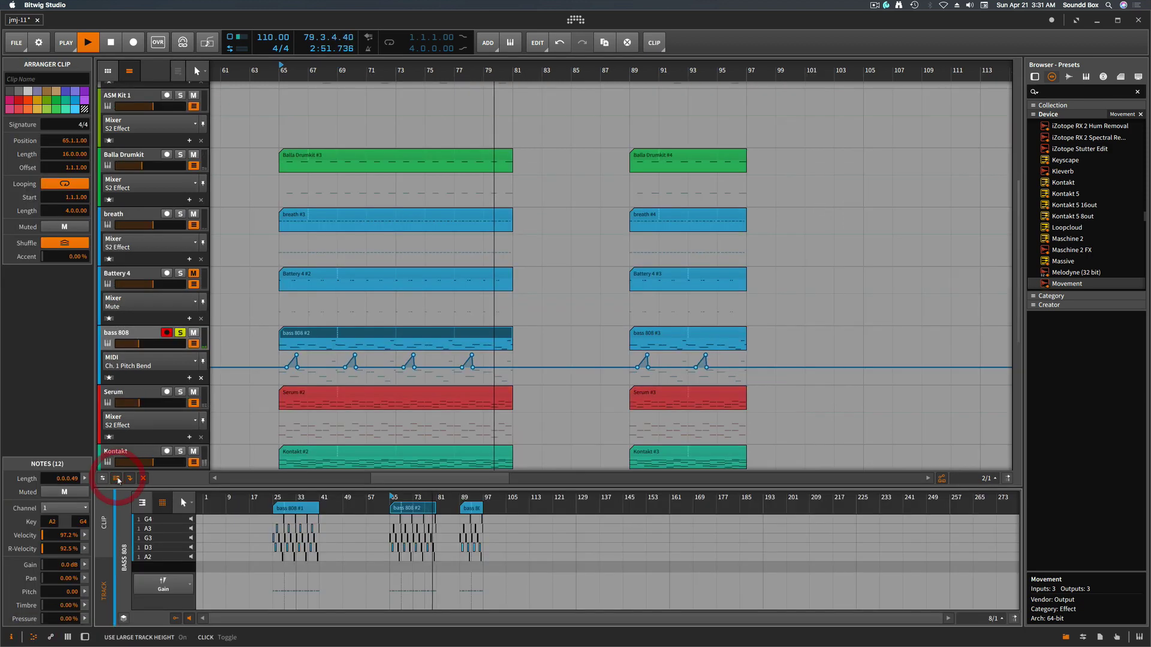
left_click(103, 478)
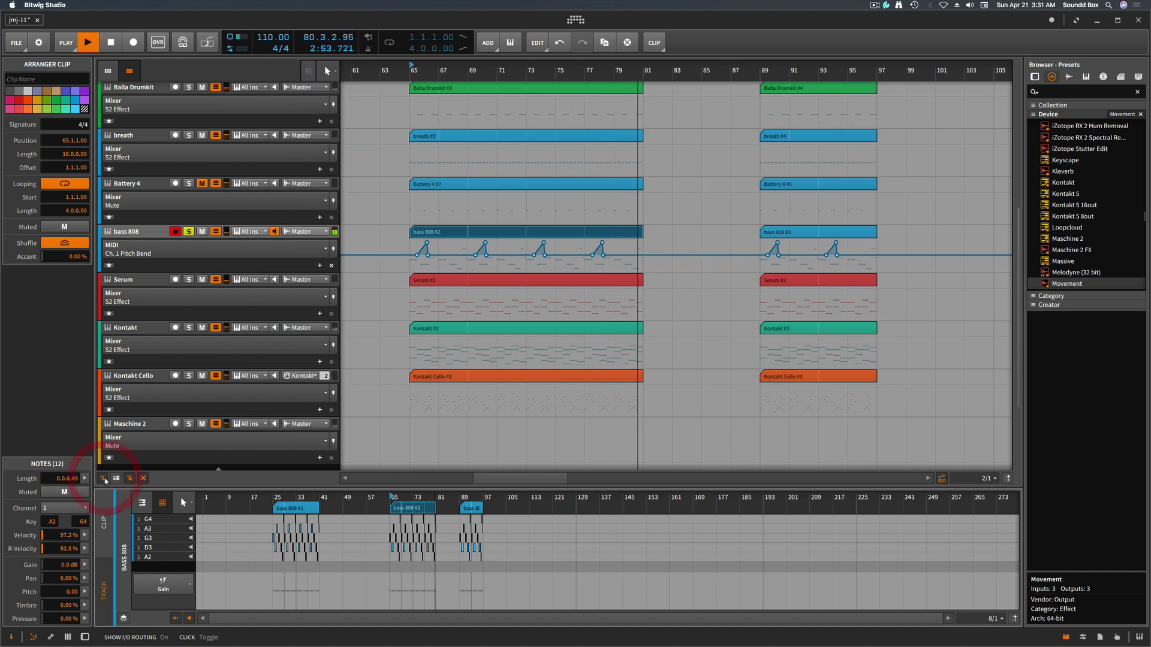
left_click(104, 480)
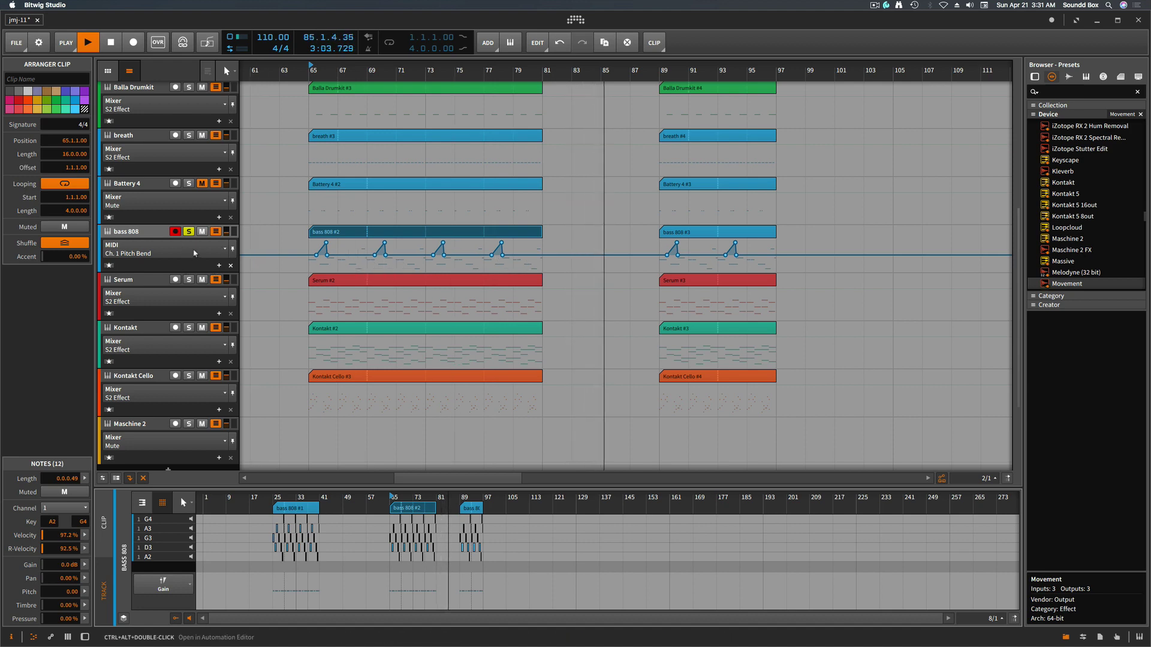
Switch the bass 808 automation lane back to Glide and audition the soloed track from bar 65.
left_click(194, 253)
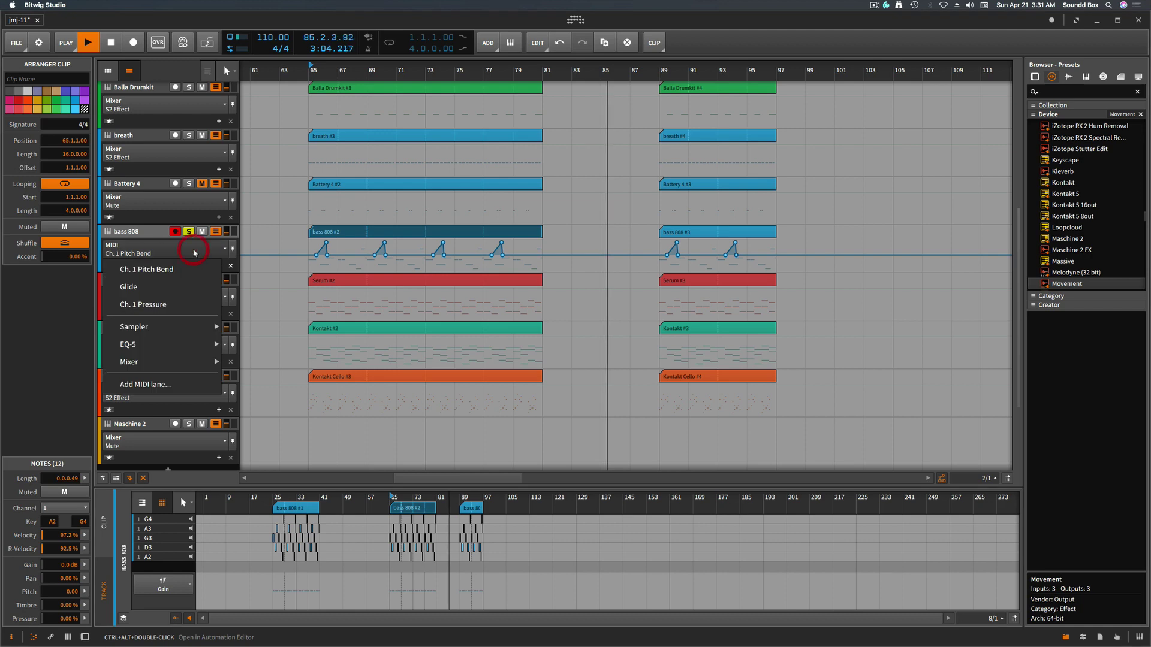
left_click(179, 290)
key("space")
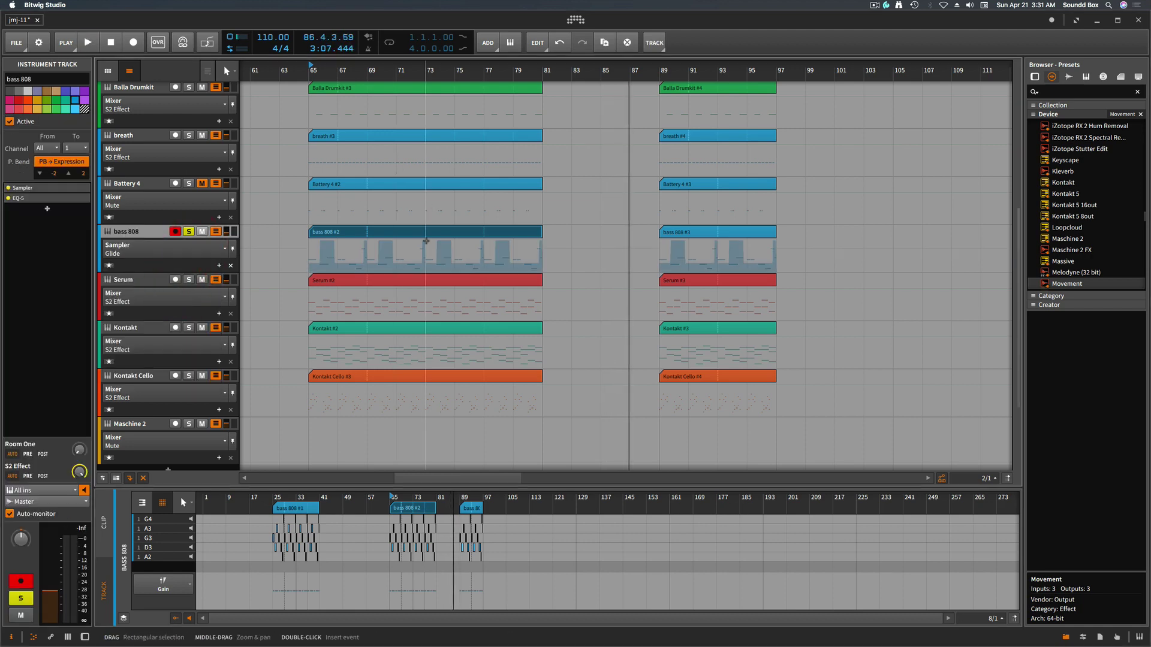
key("space")
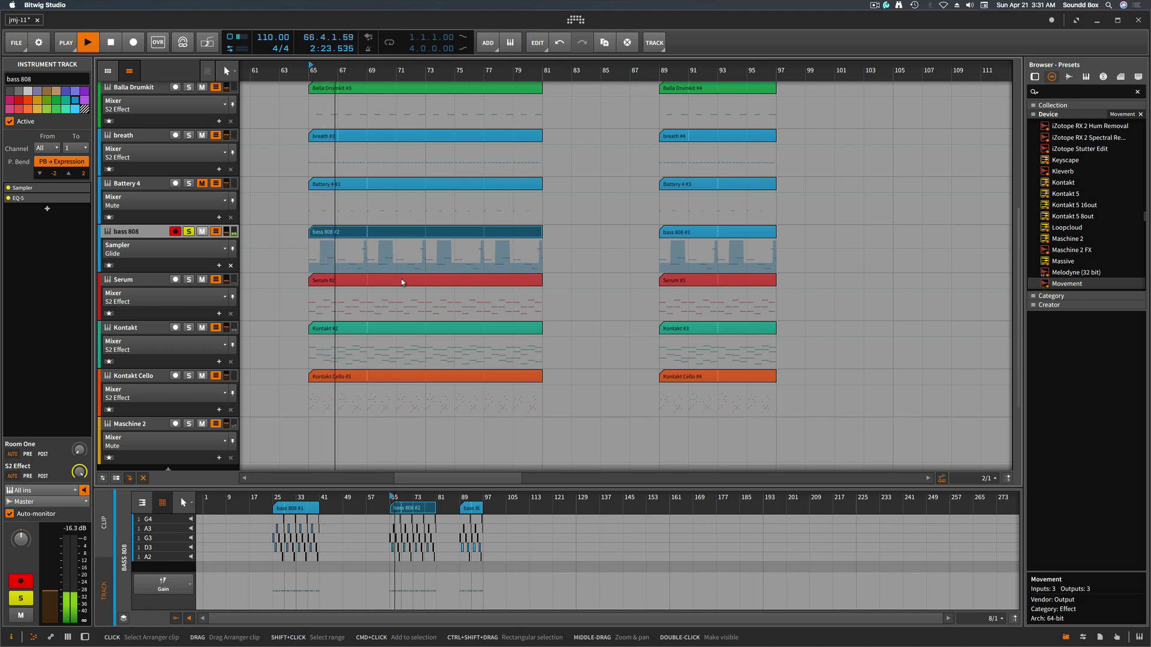
key("space")
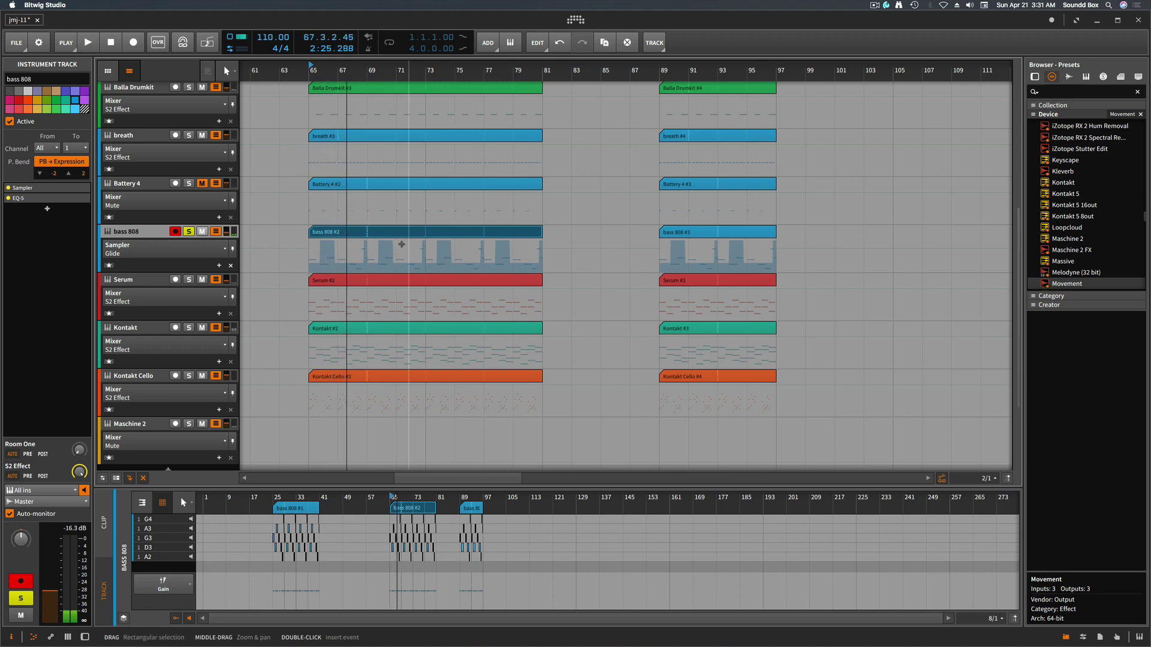
Zoom in on the Glide automation of the bass 808 #2 clip and pick a point near bar 66 in the lane.
key("super+equal")
key("super+equal")
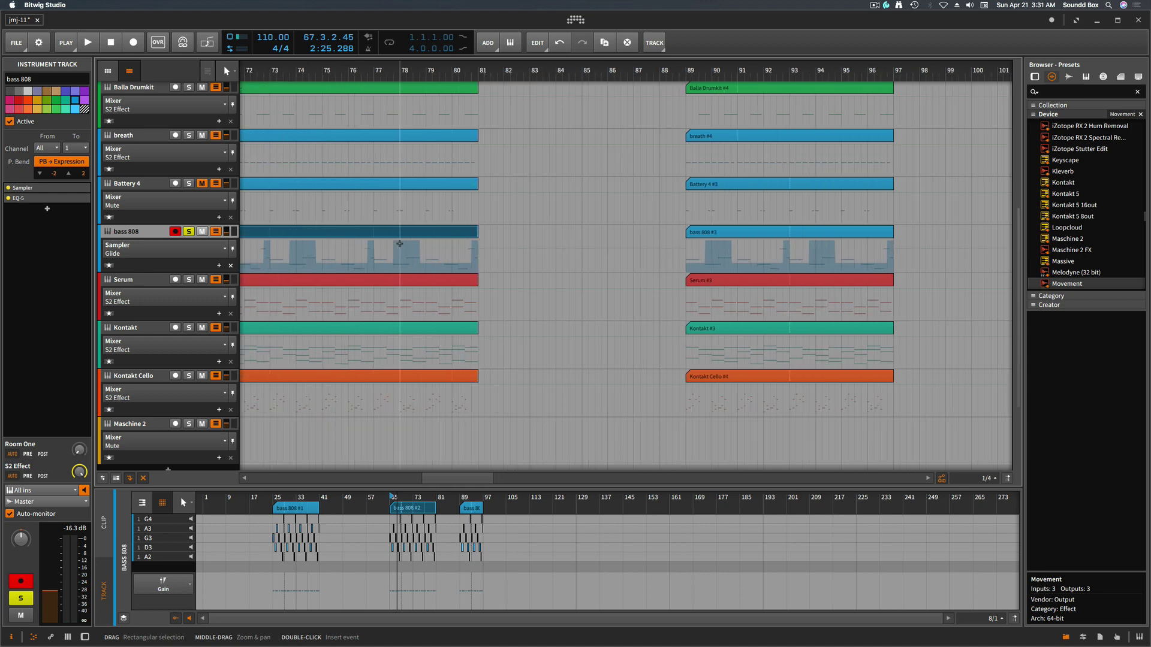
scroll(399, 244, "left", 5)
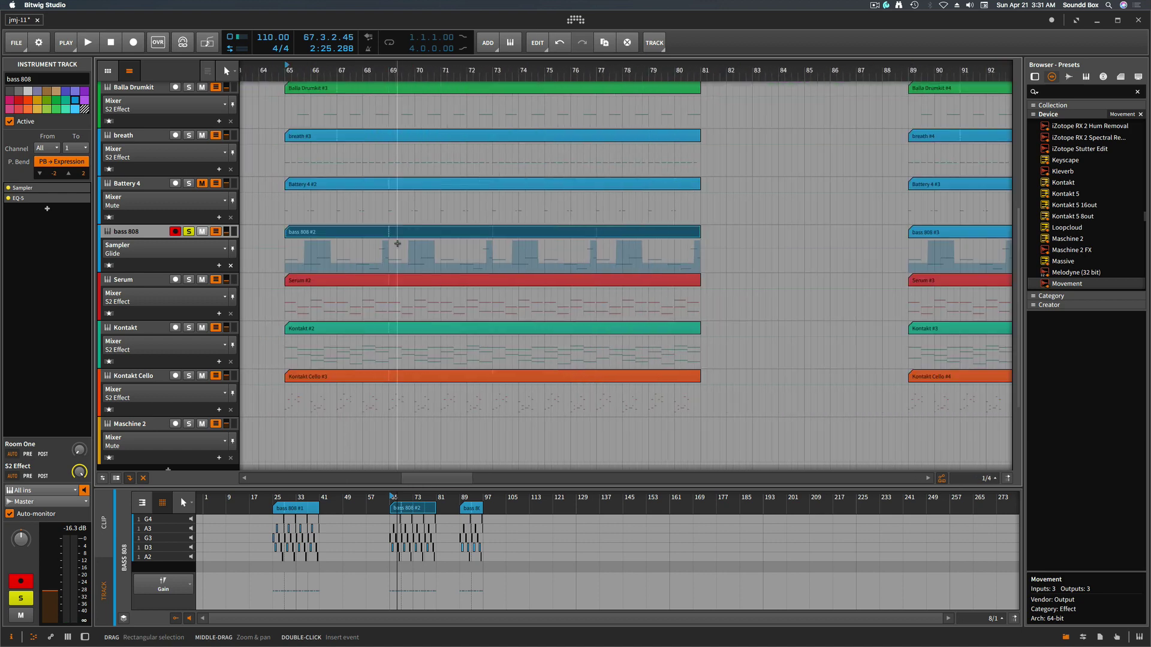
left_click(328, 254)
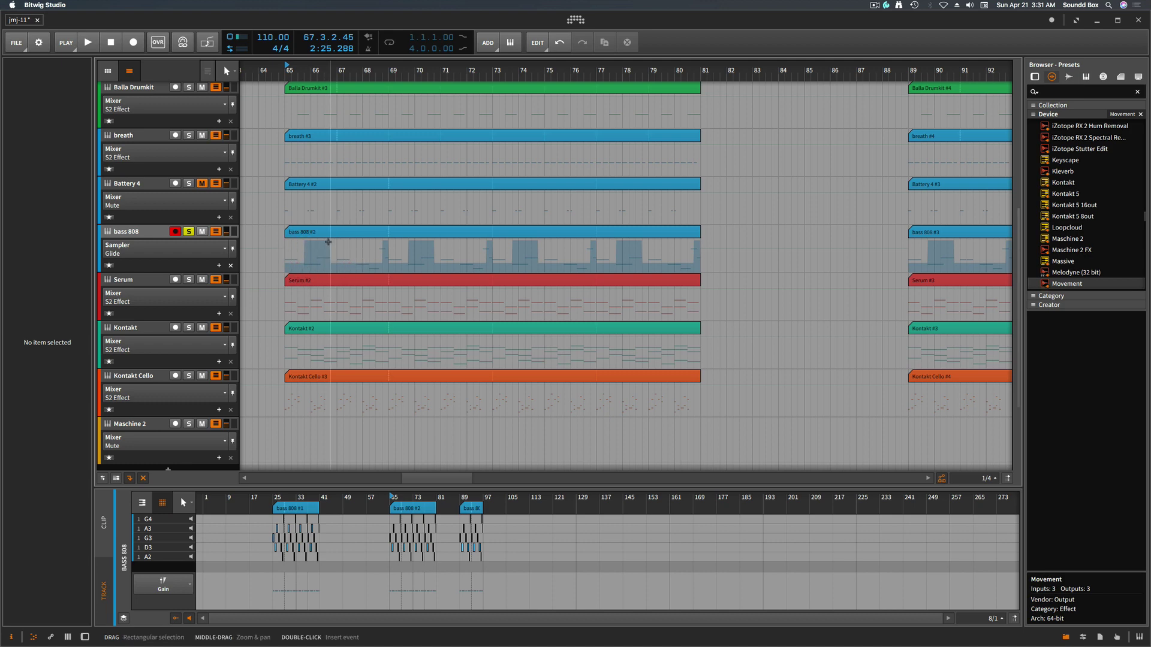
Try to place a point in the bass 808 Glide automation lane between bars 66 and 67.
left_click(329, 242)
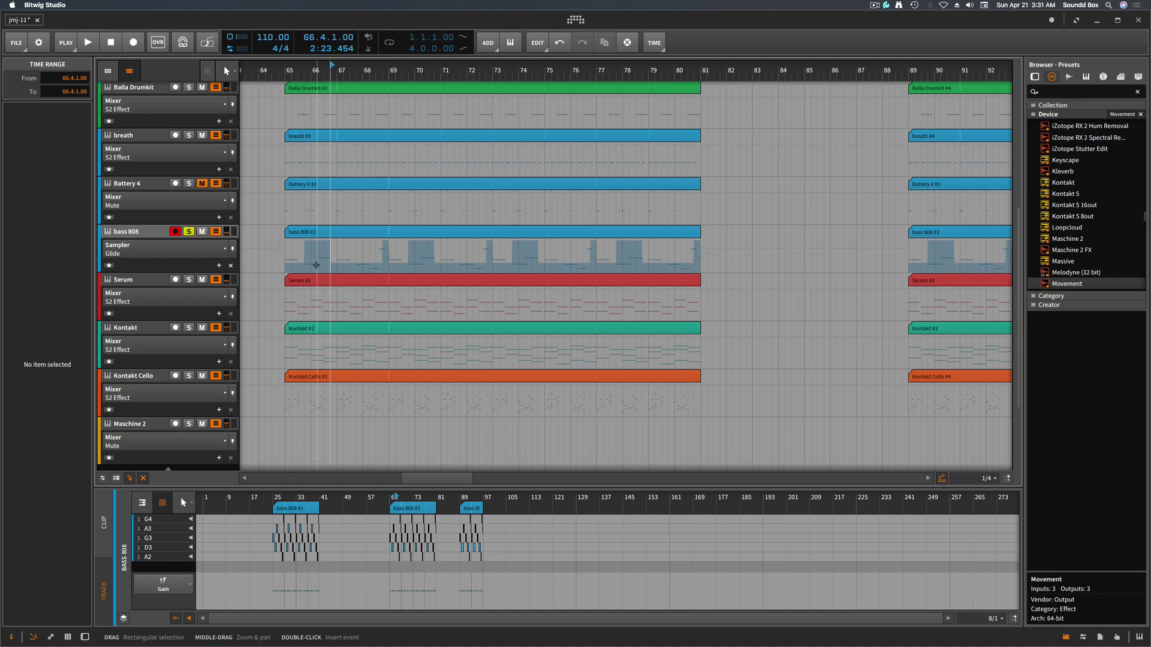
left_click(315, 265)
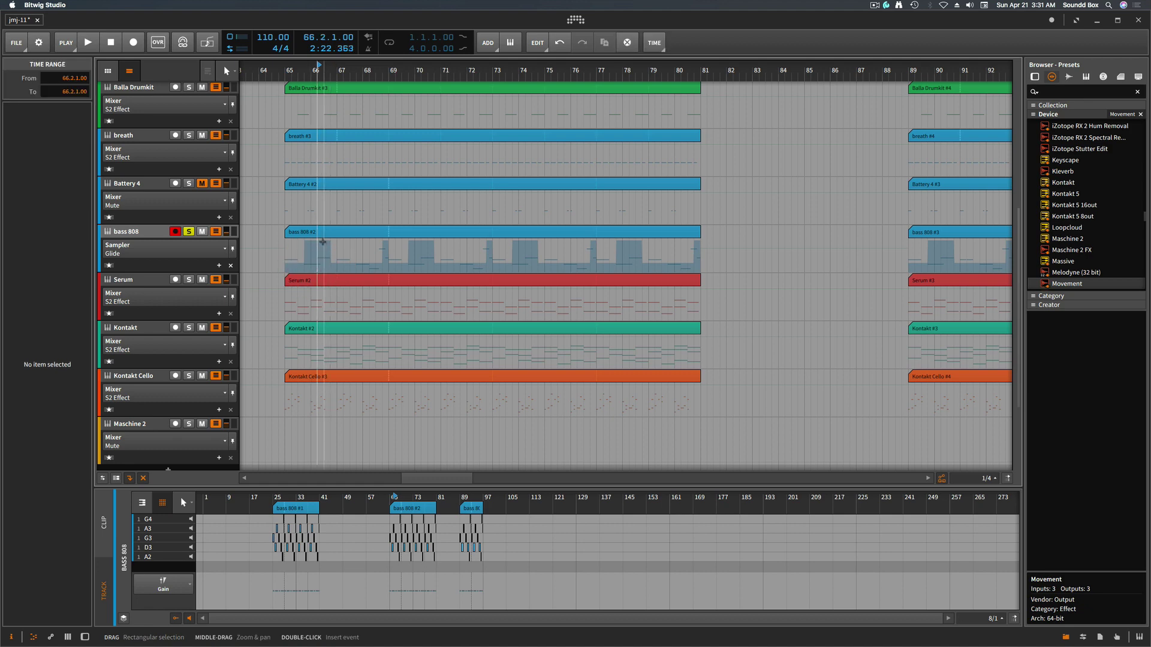
left_click(323, 242)
left_click_drag(322, 242, 323, 250)
left_click(323, 250)
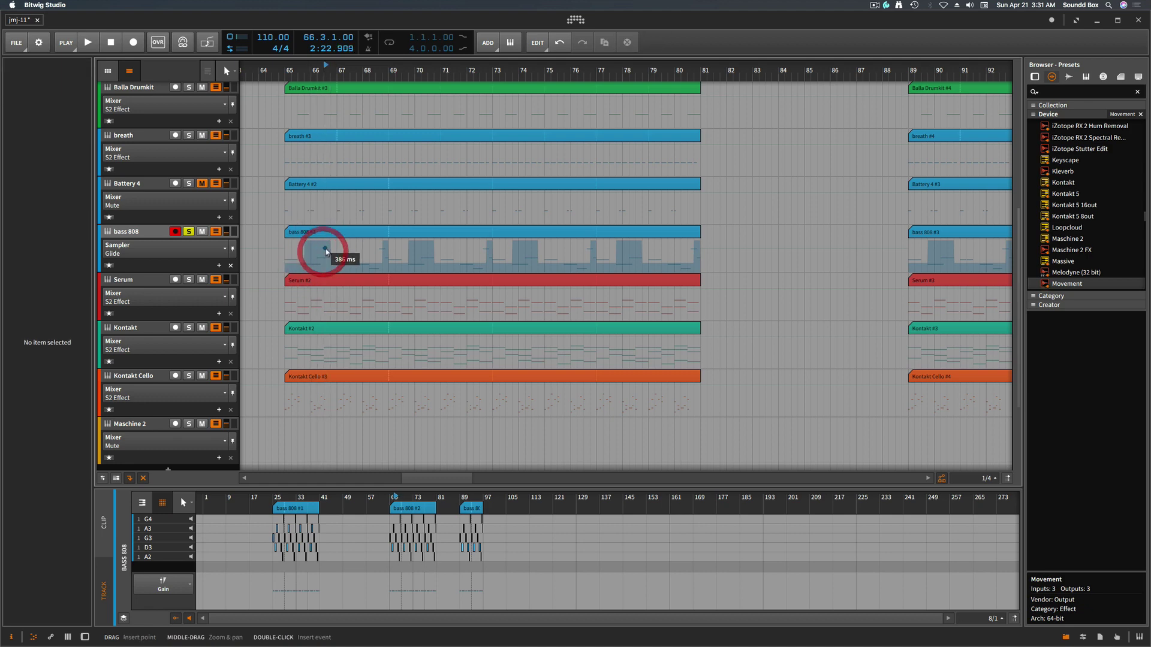
Select the bass 808 #2 clip, zoom the note editor to it and enlarge the editor area.
left_click(325, 233)
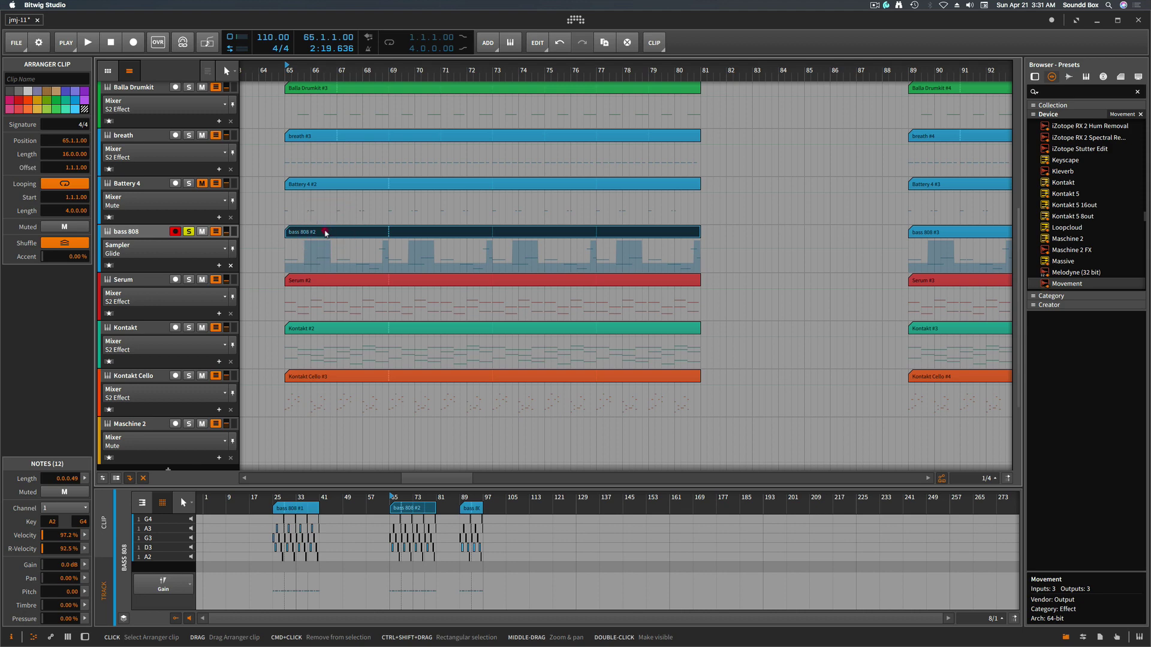
double_click(325, 233)
double_click(325, 232)
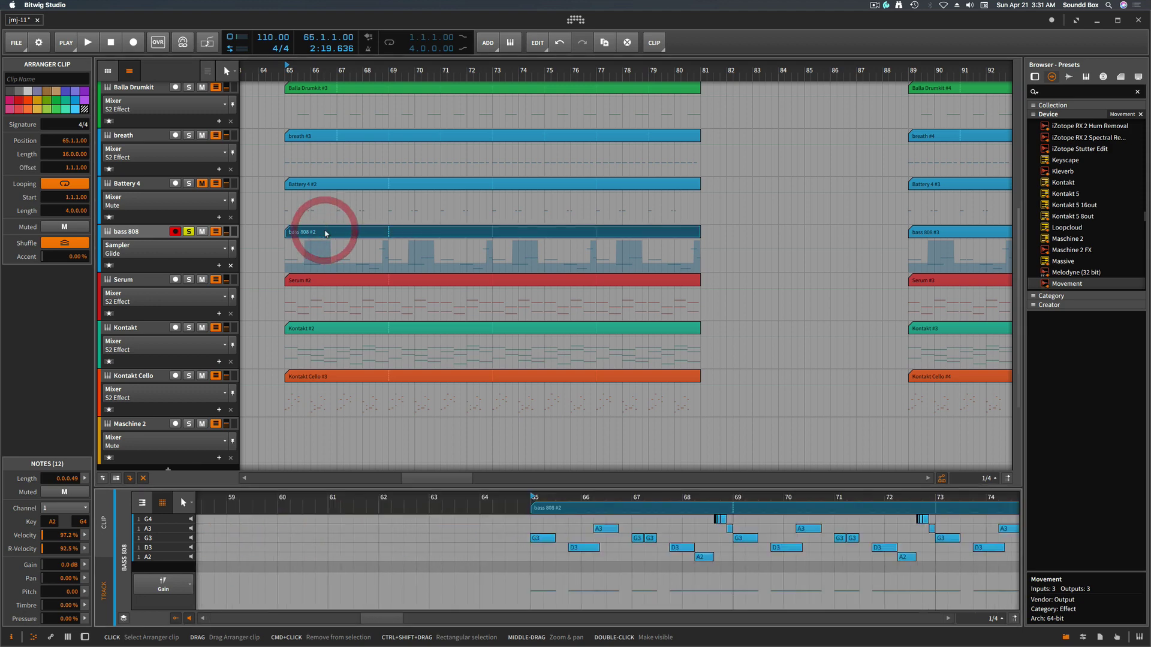
left_click_drag(451, 491, 455, 390)
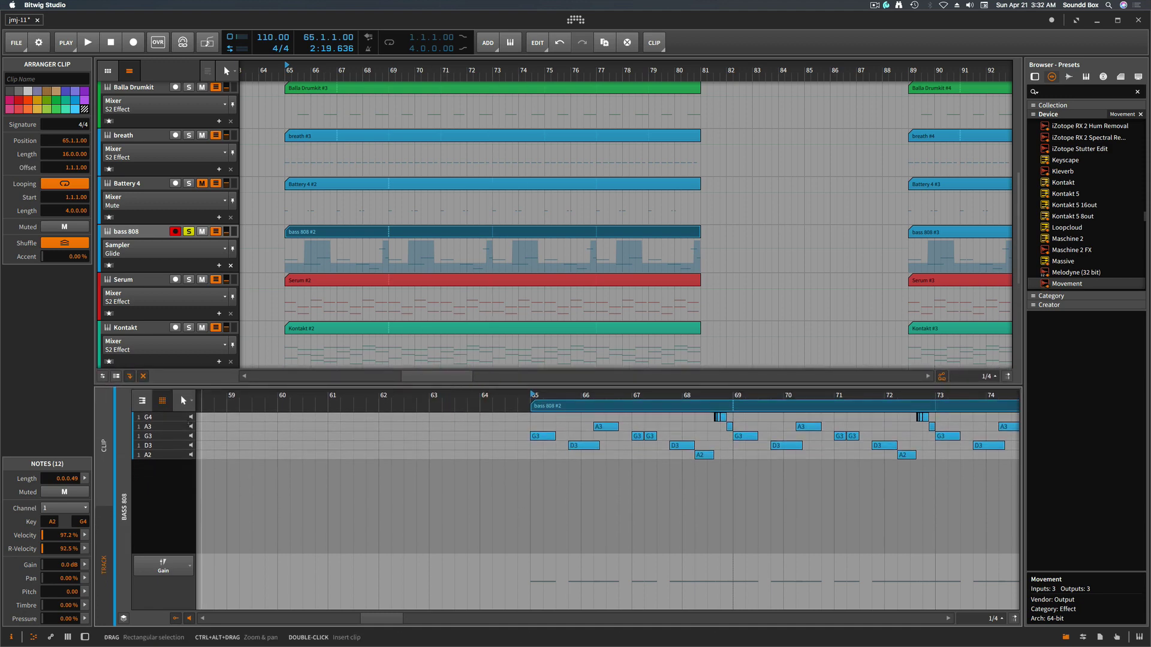
left_click(142, 406)
left_click(167, 400)
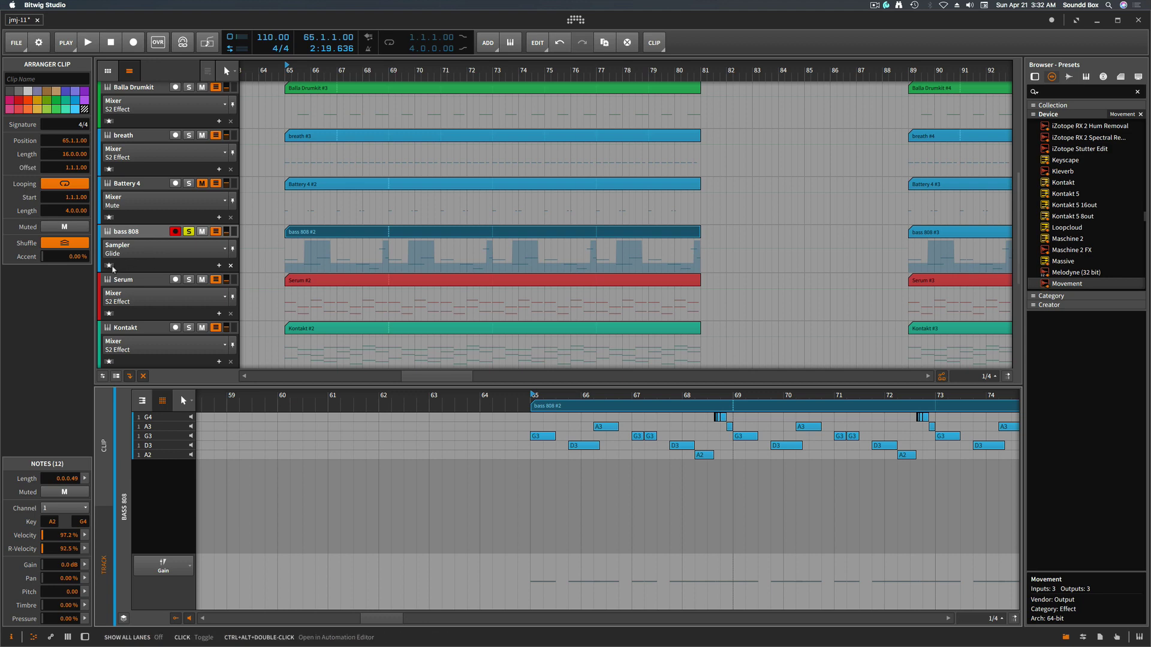
Show all automation lanes of the bass 808 track and audition the track from bar 65.
left_click(109, 265)
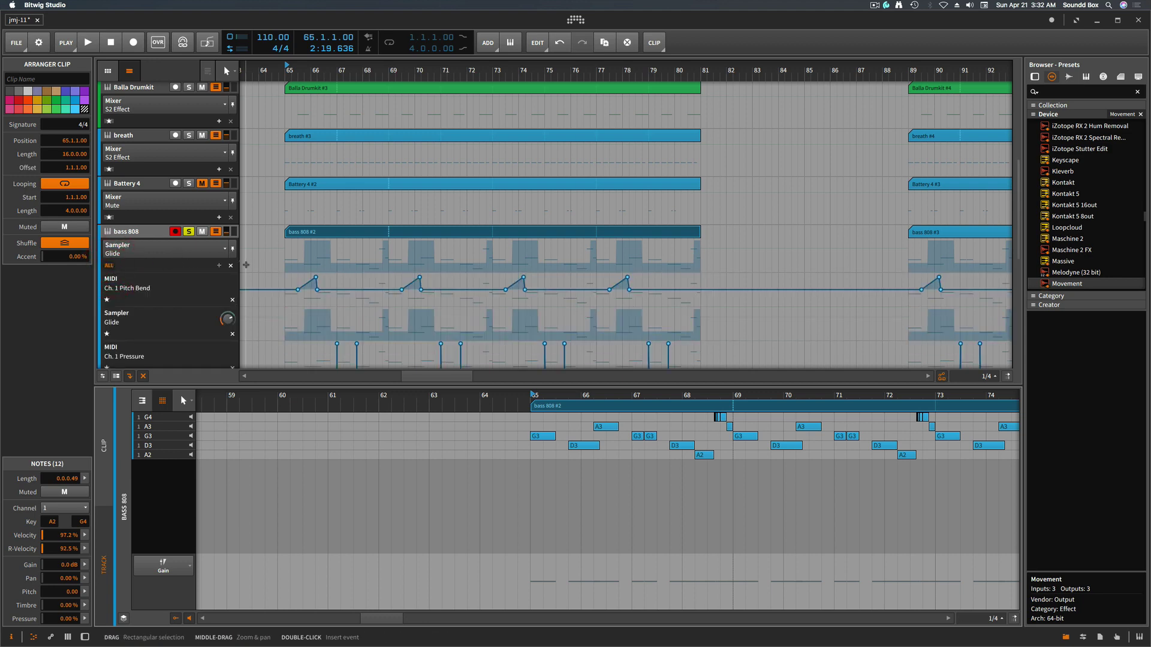
scroll(245, 265, "down", 2)
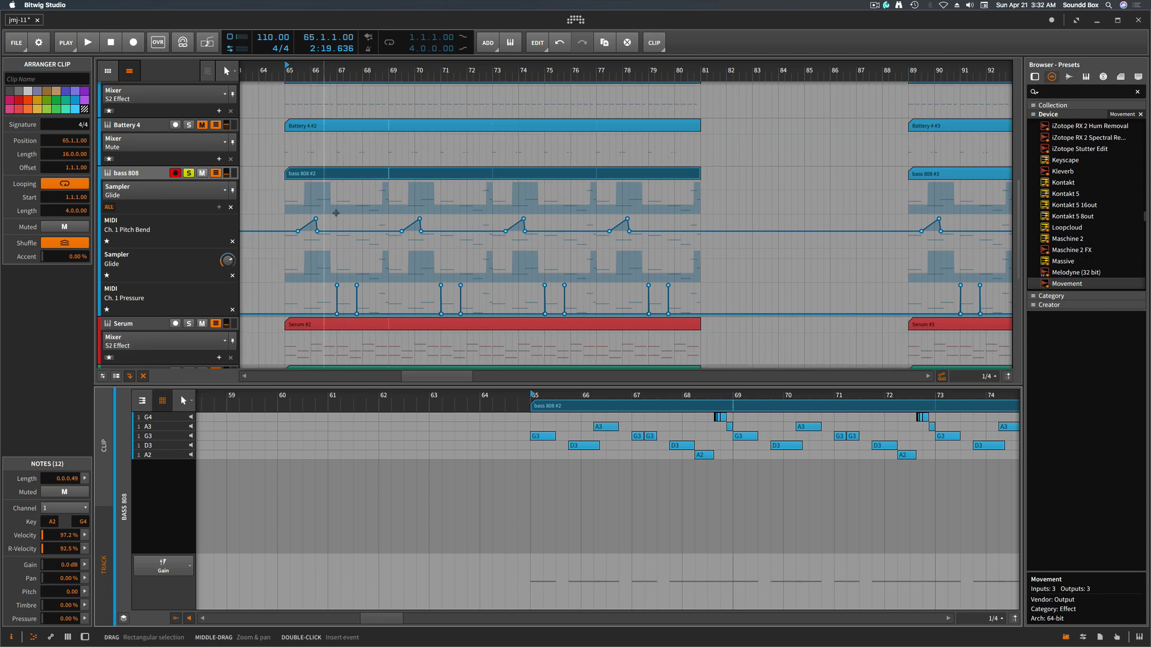
key("space")
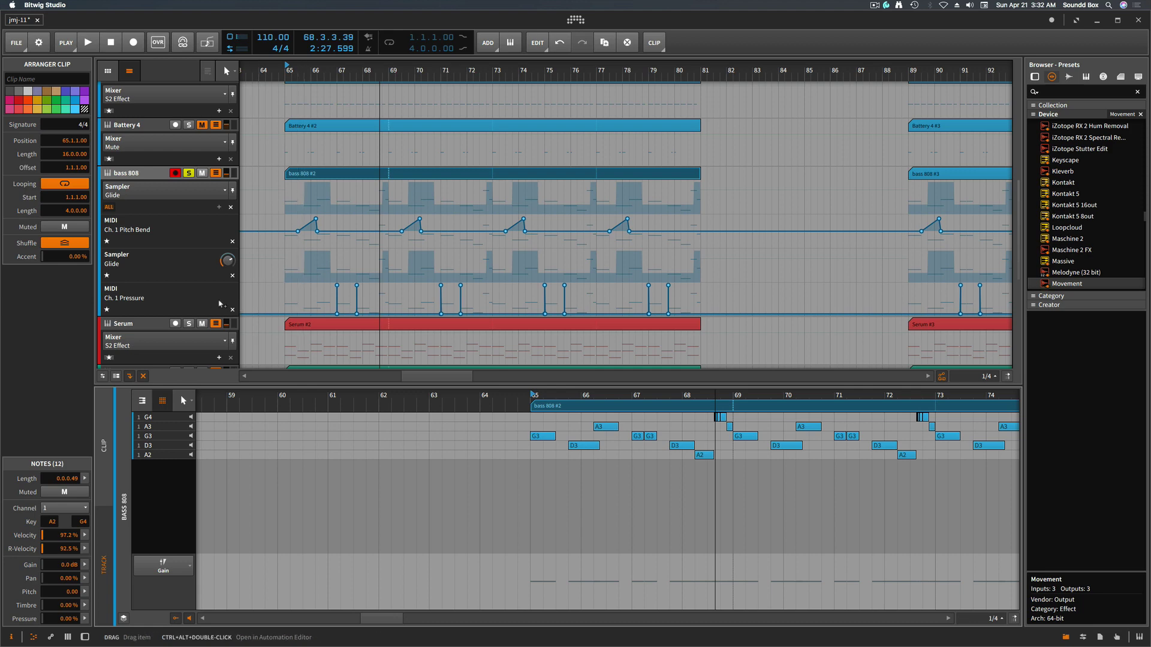
Insert Glide automation points at 66.4.1.00 and 65.4.1.00 on the bass 808 track, both at 386 ms.
left_click(327, 266)
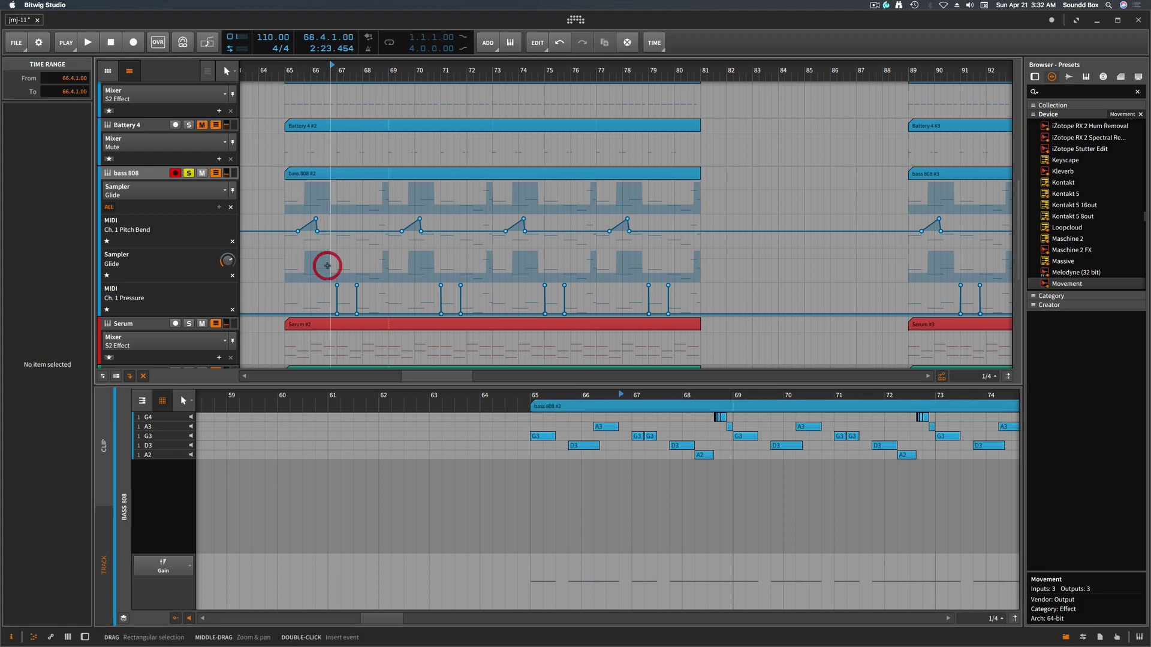
double_click(326, 259)
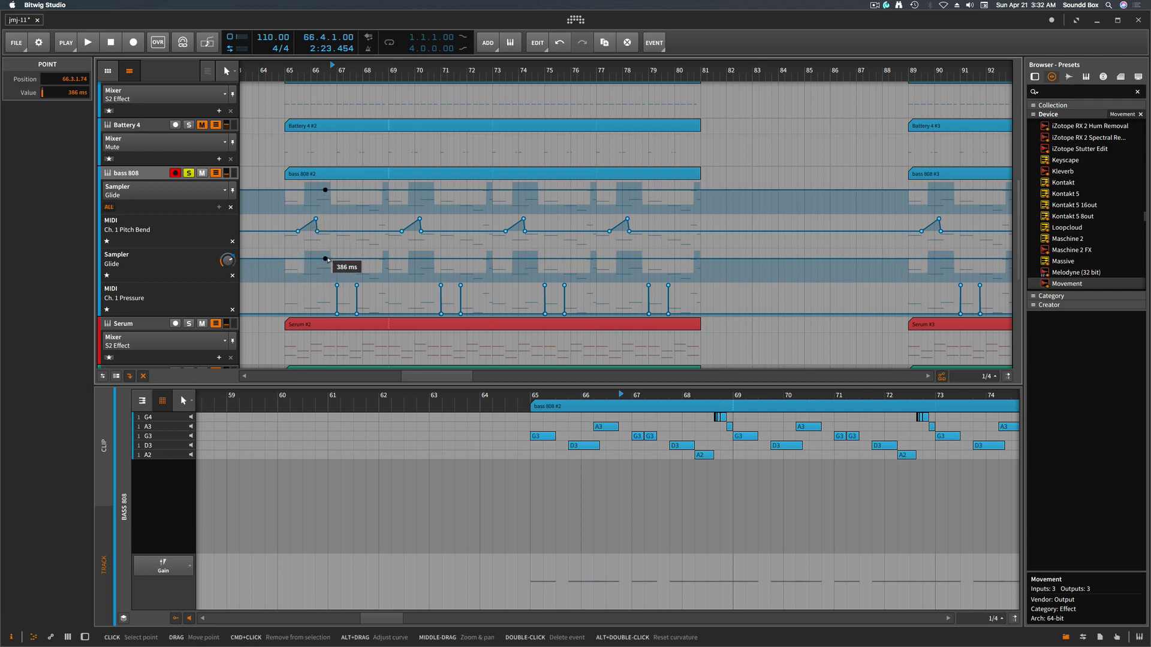
left_click_drag(326, 259, 330, 259)
double_click(305, 259)
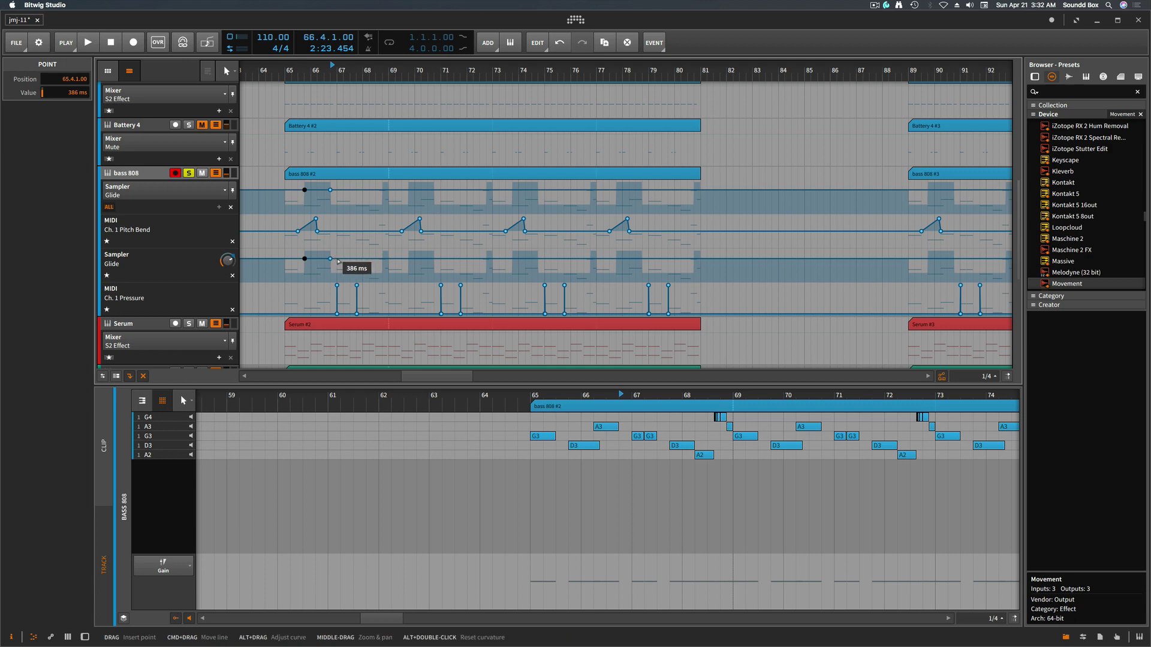
Shape a square dip in the bass 808 Glide automation down to 0.00 ms between 66.3.1.00 and 67.1.1.00.
left_click(330, 259)
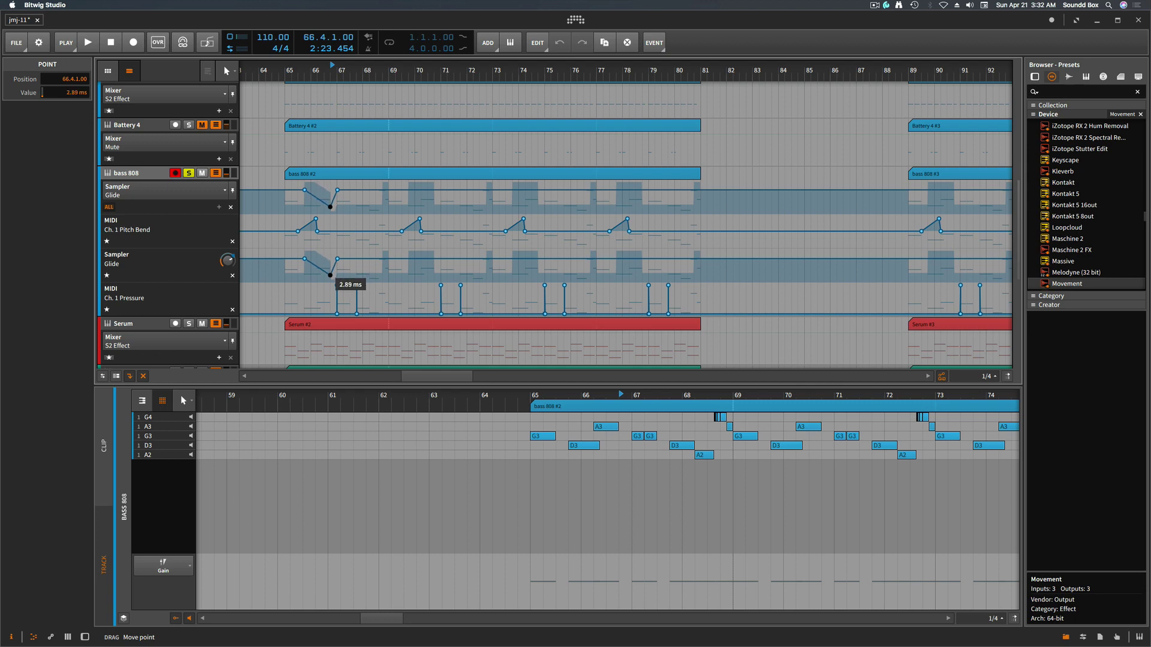
left_click_drag(330, 278, 324, 265)
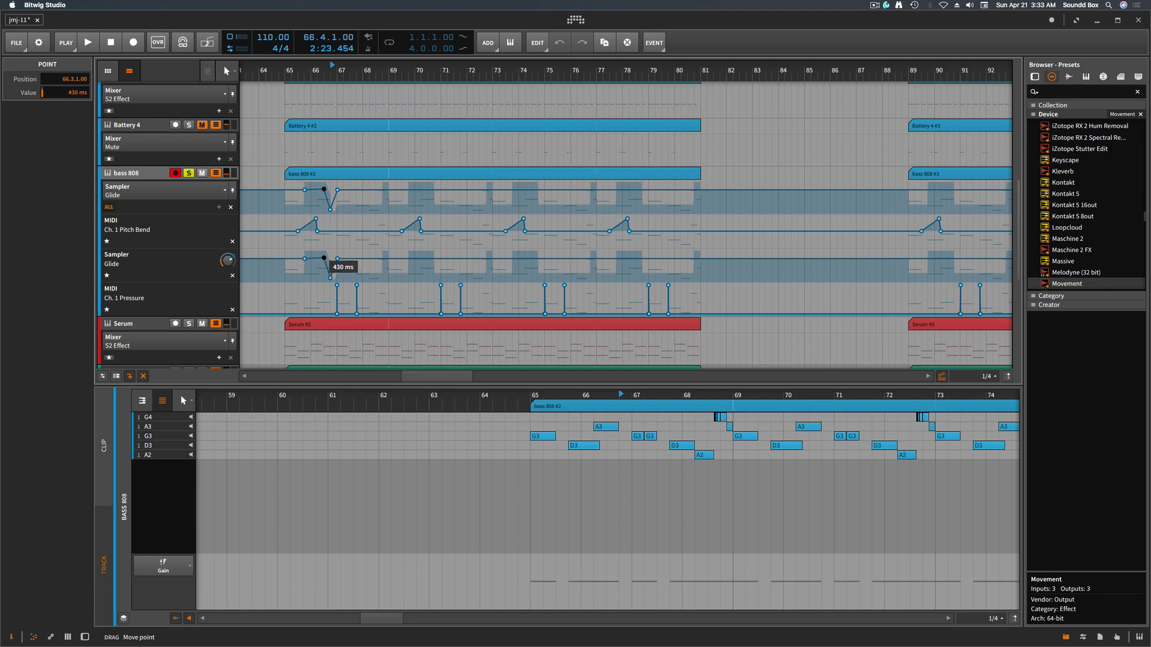
left_click_drag(330, 277, 329, 279)
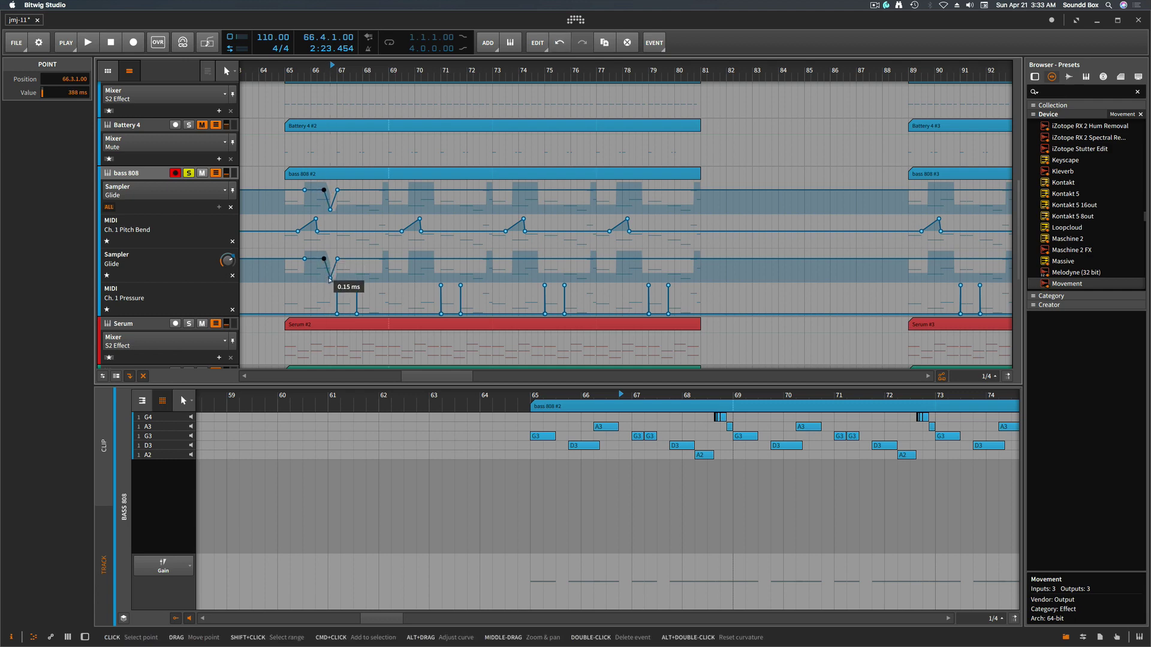
left_click(328, 273)
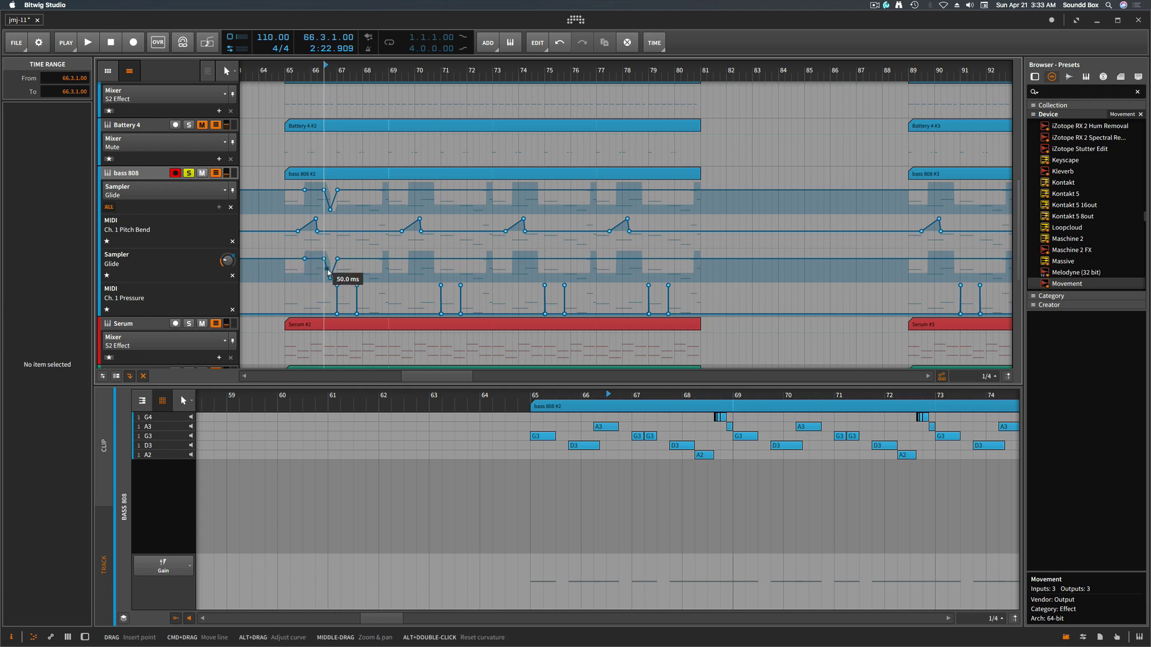
left_click(329, 272)
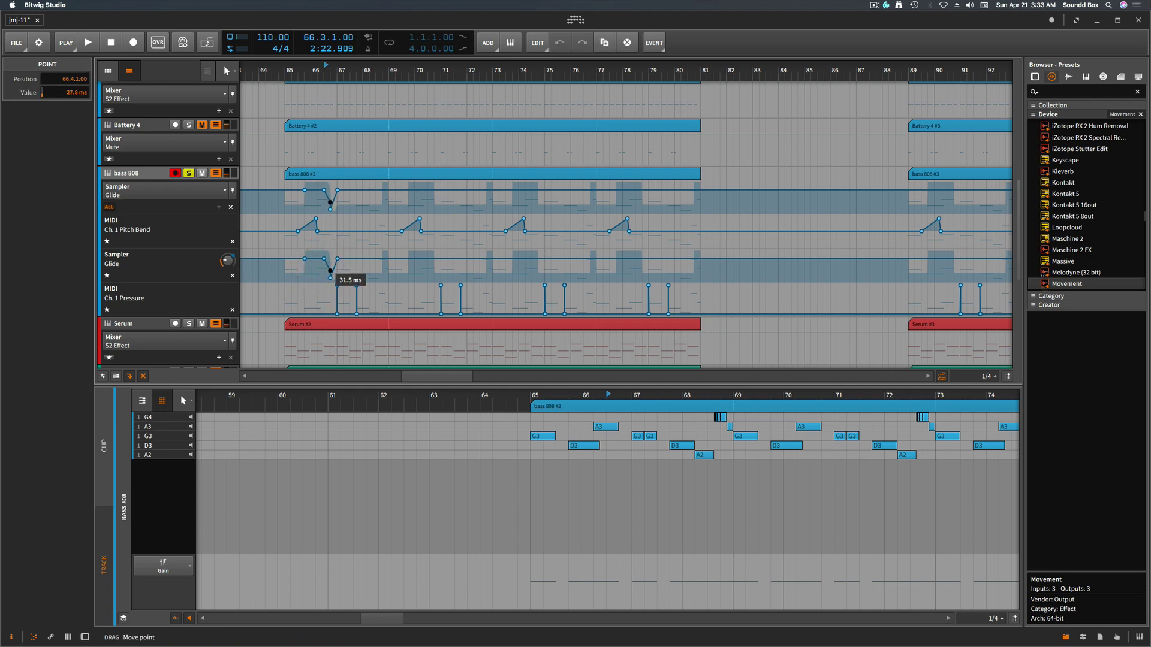
left_click_drag(323, 273, 331, 280)
Set the playback start to bar 65 and audition the Glide dip on the bass 808 track.
mouse_move(327, 196)
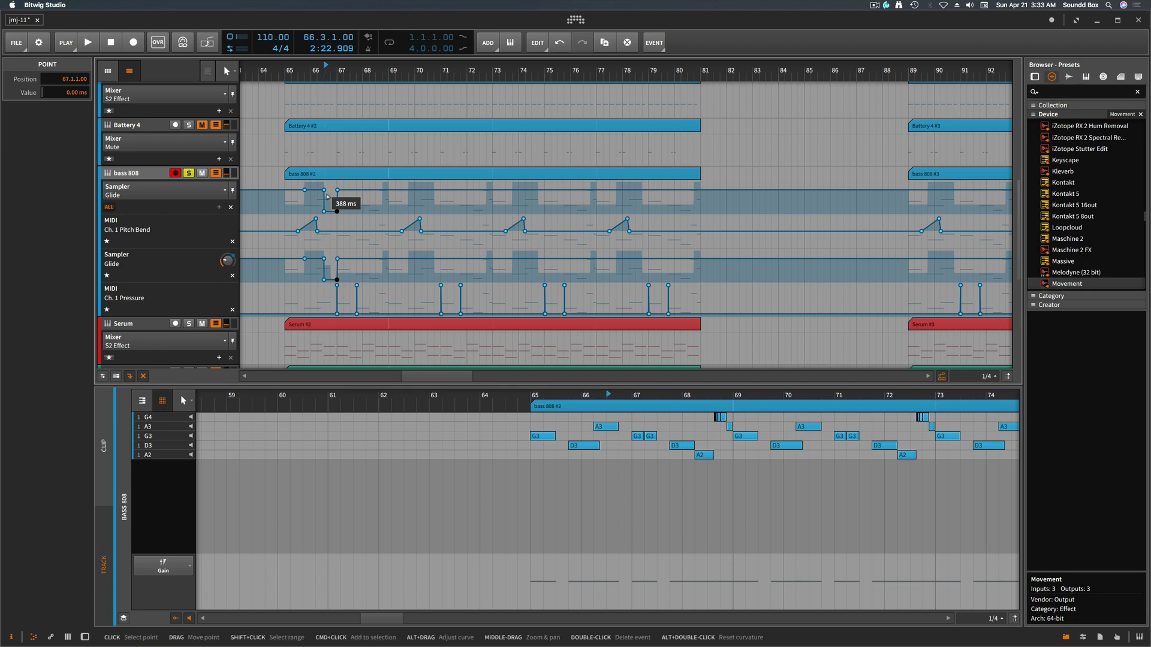
key("space")
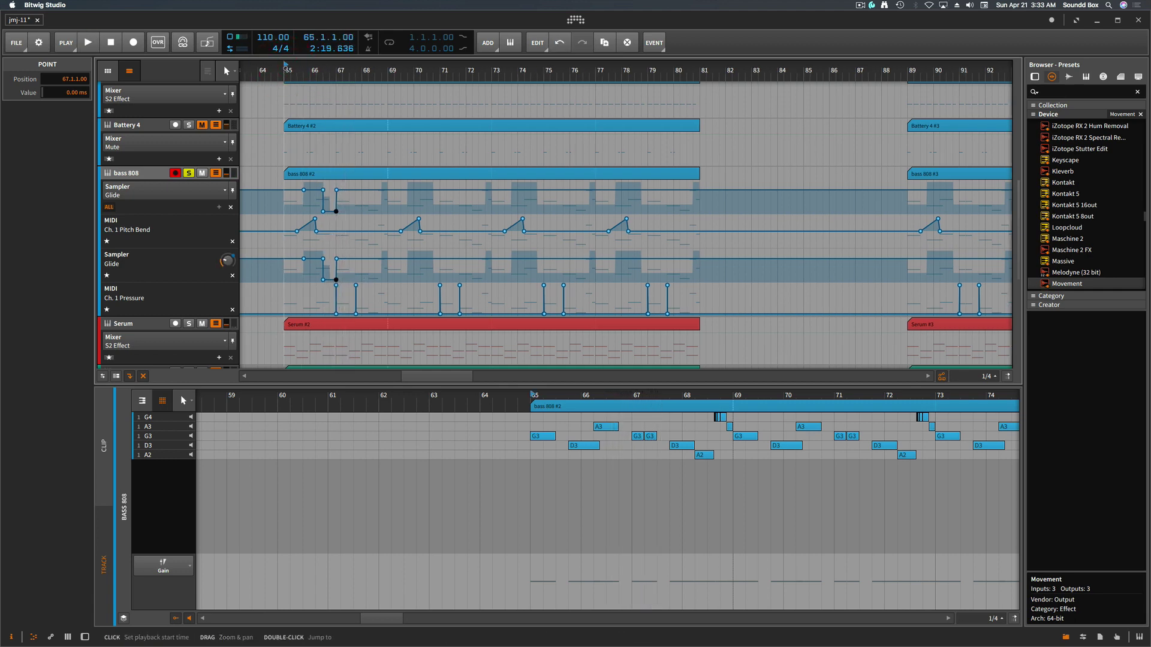
left_click(286, 69)
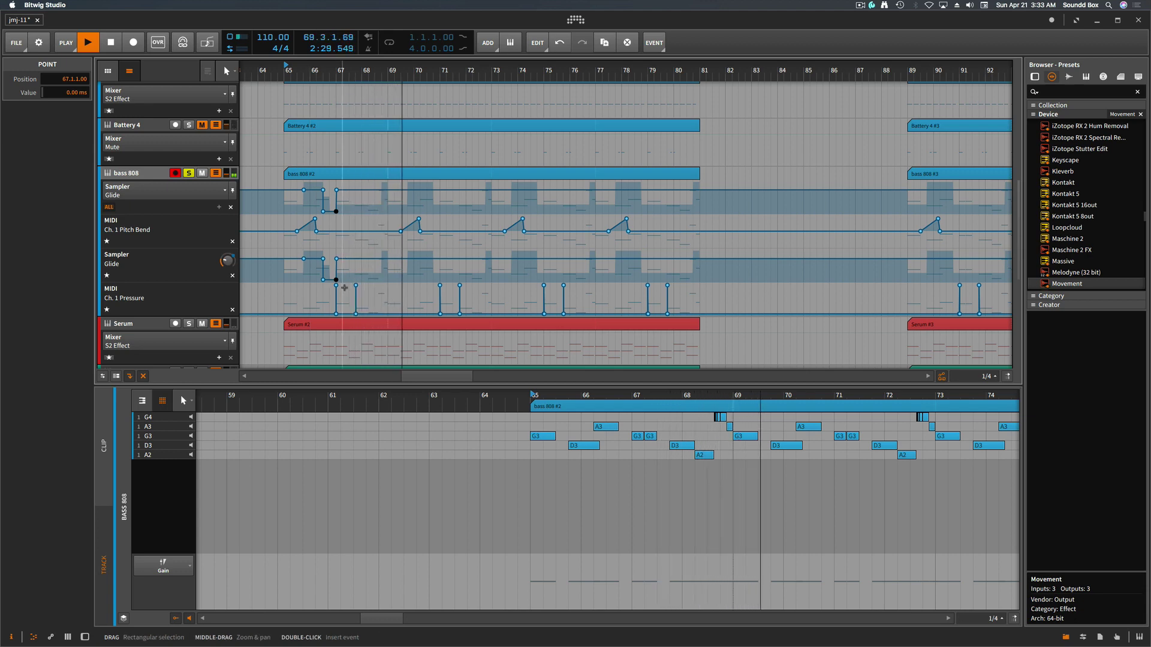
Replace the Glide dip with a raised section by setting points at 66.4.1.00 and 67.1.1.00 to 1.00 s.
mouse_move(335, 280)
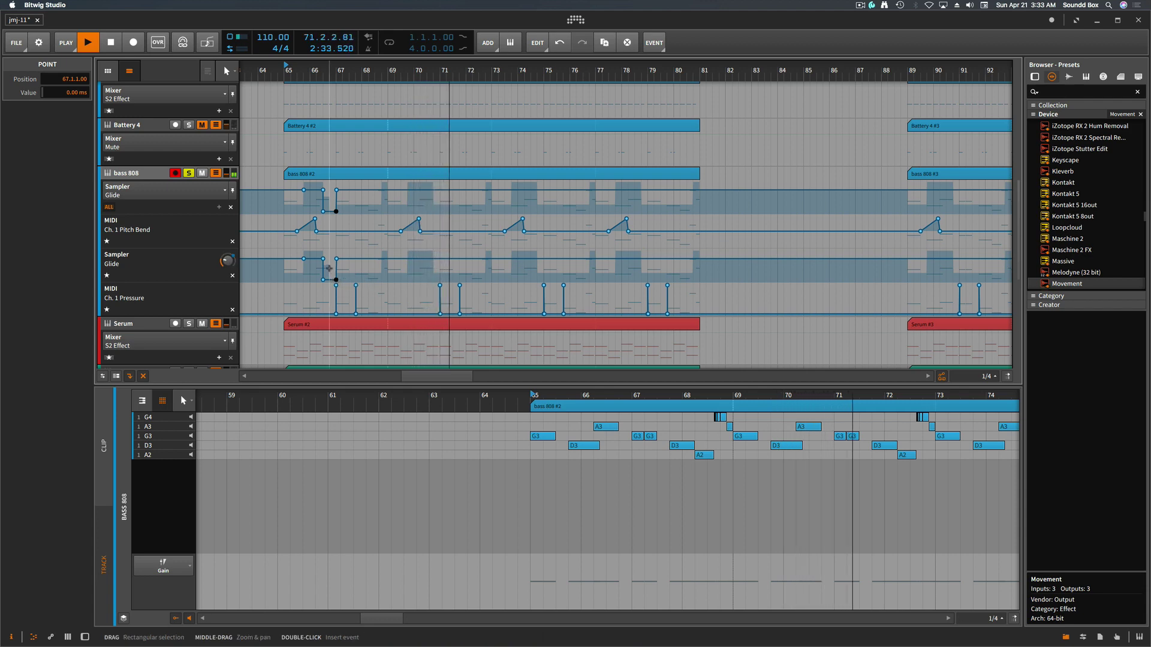
left_click_drag(324, 281, 329, 246)
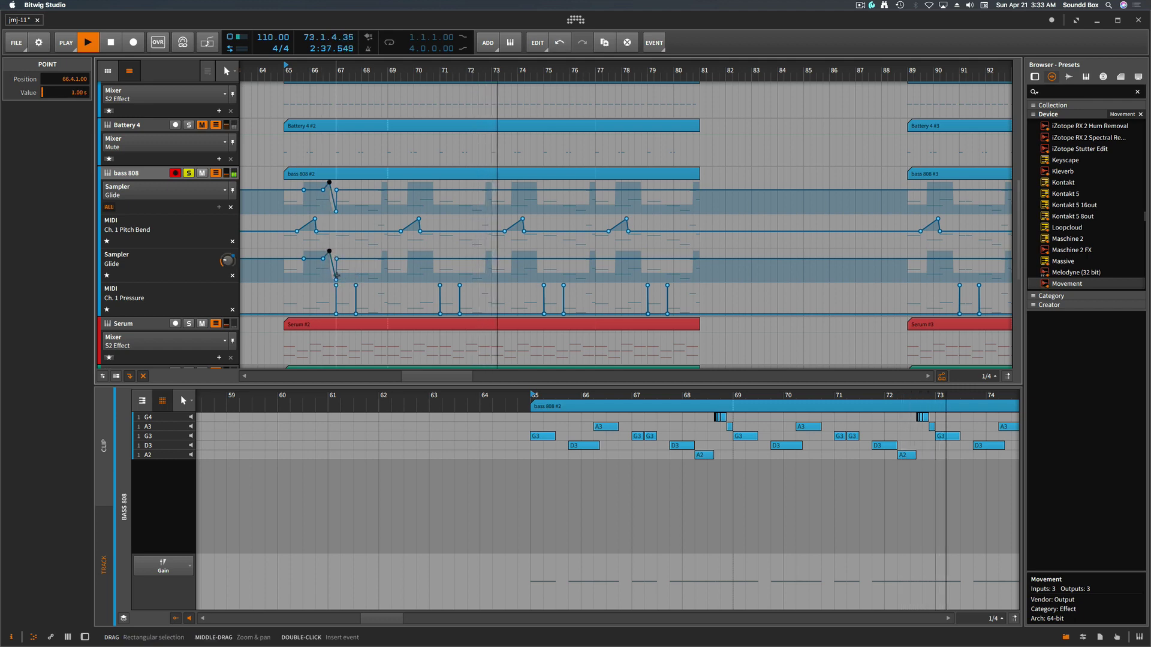
left_click(335, 277)
double_click(336, 277)
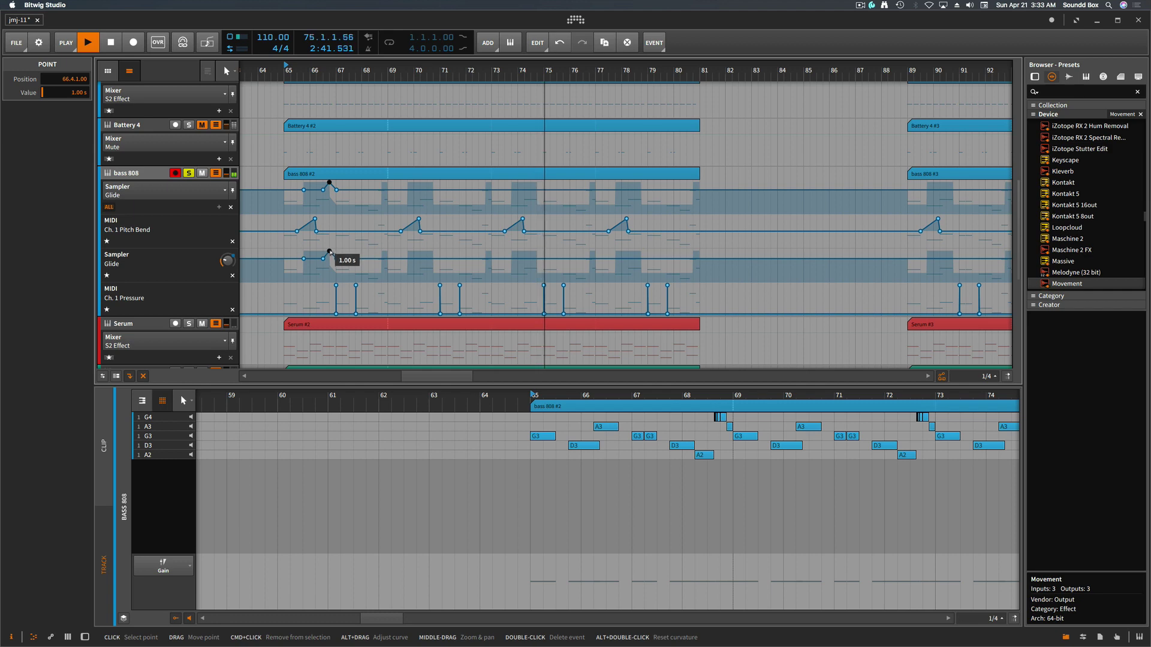
left_click(333, 256)
left_click_drag(333, 256, 336, 253)
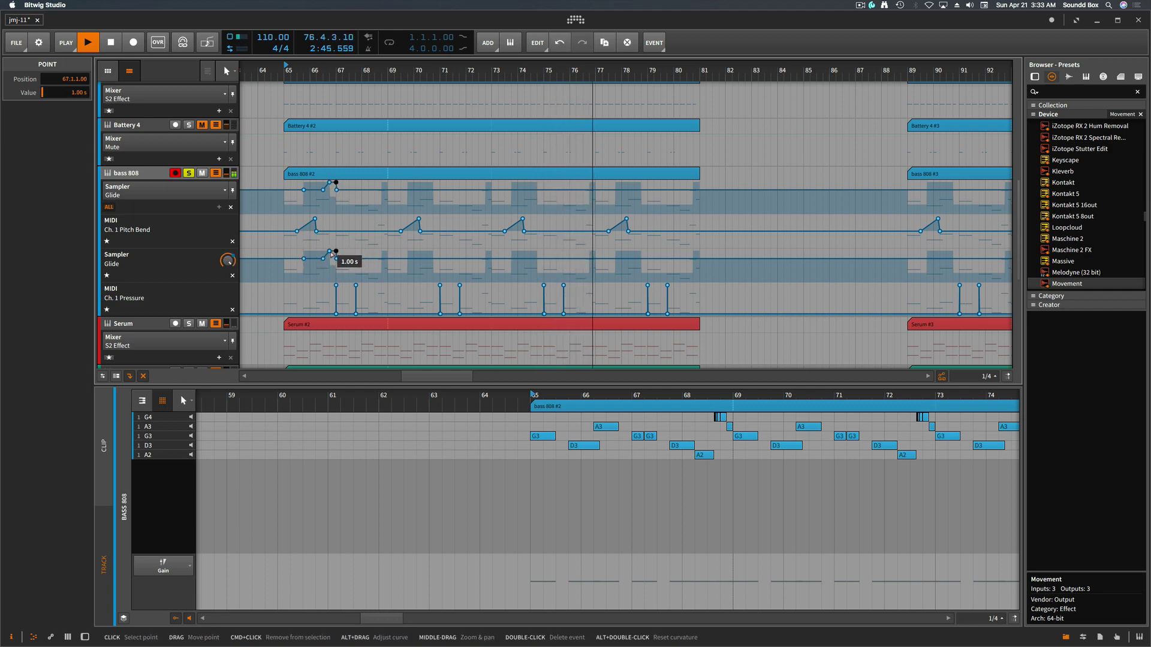
Stop playback and move the first 1.00 s Glide point to 66.3.1.00 to square off the rise.
left_click(329, 251)
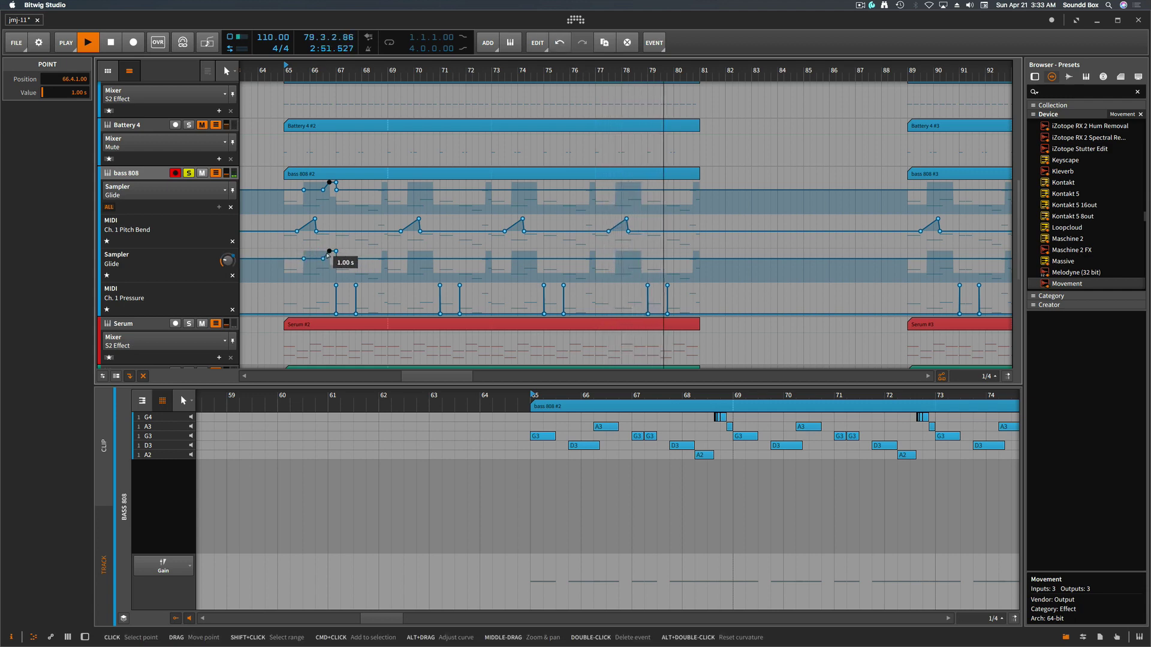
left_click(329, 252)
double_click(329, 252)
left_click(331, 252)
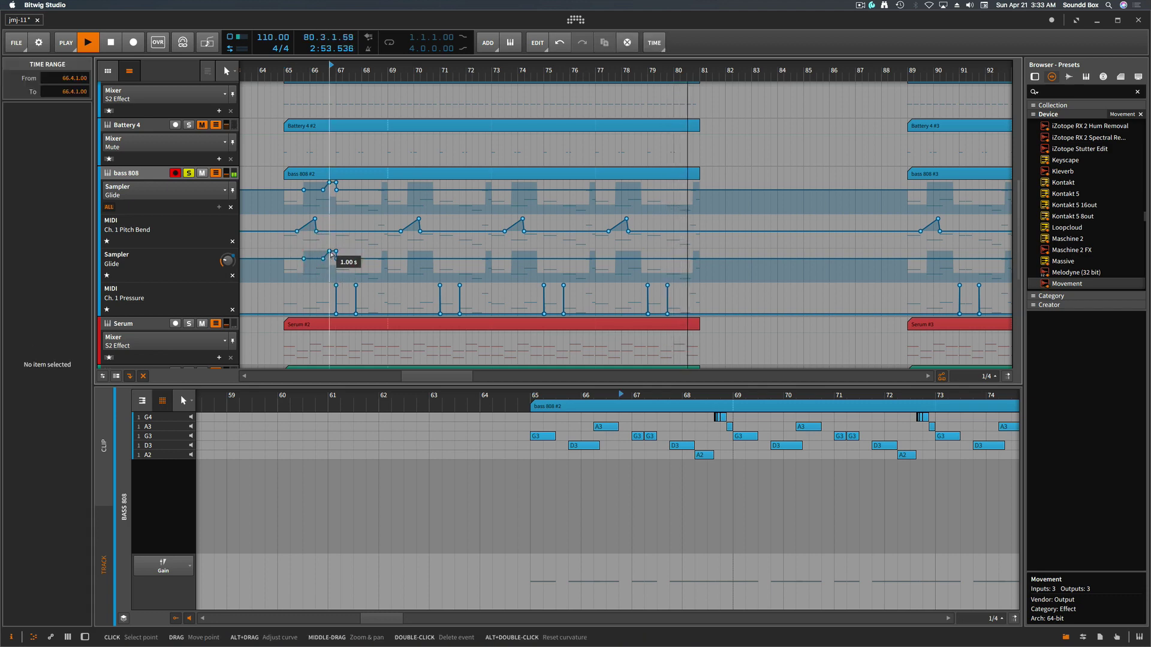
left_click(330, 253)
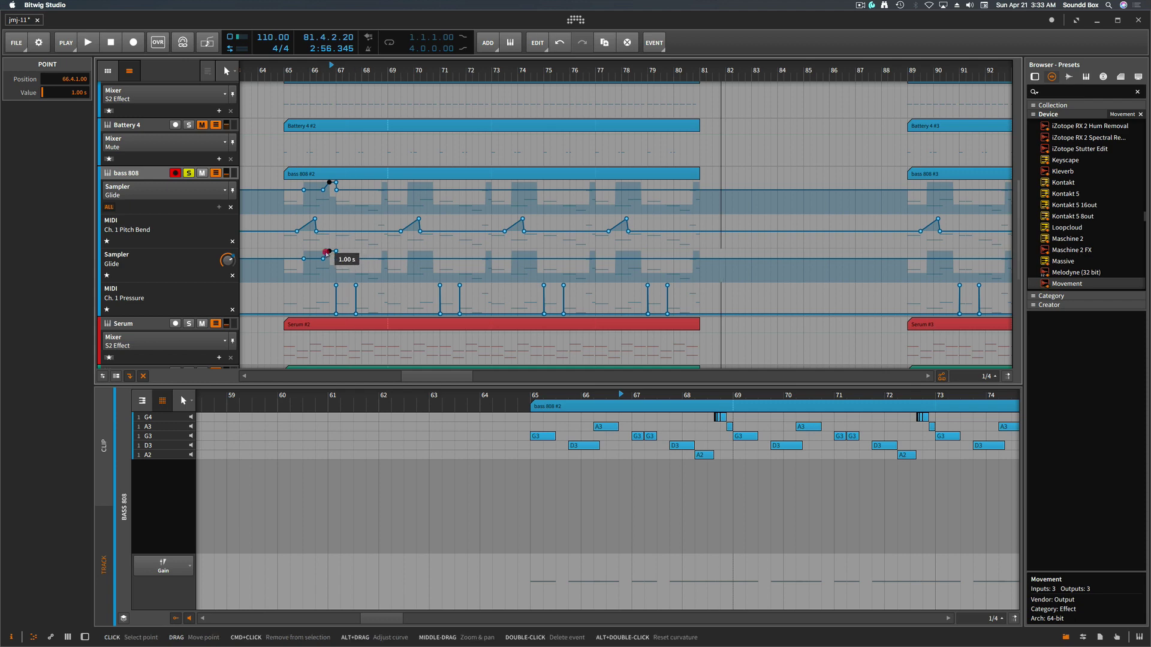
left_click_drag(326, 252, 330, 259)
key("Escape")
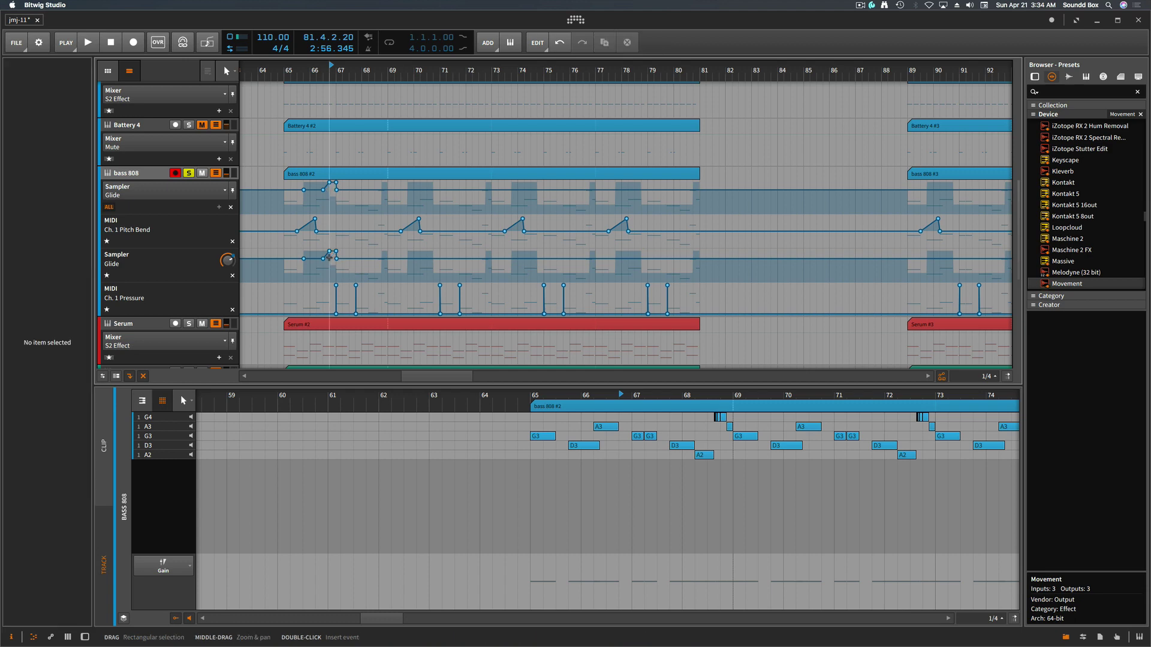
key("super+z")
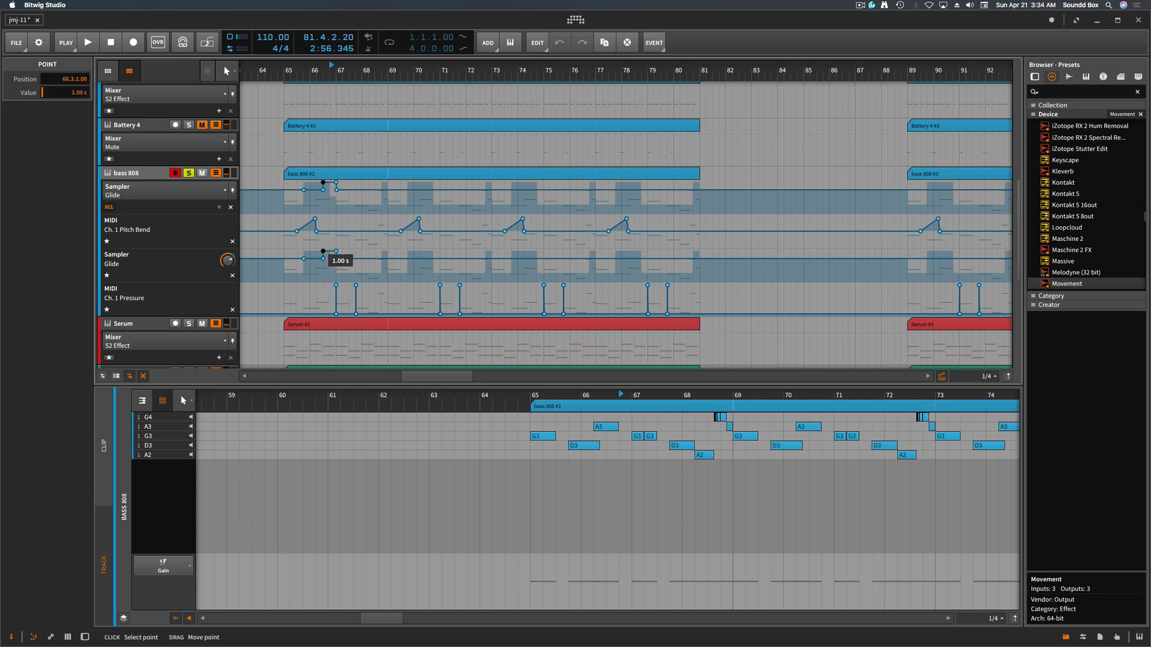
left_click_drag(323, 252, 323, 252)
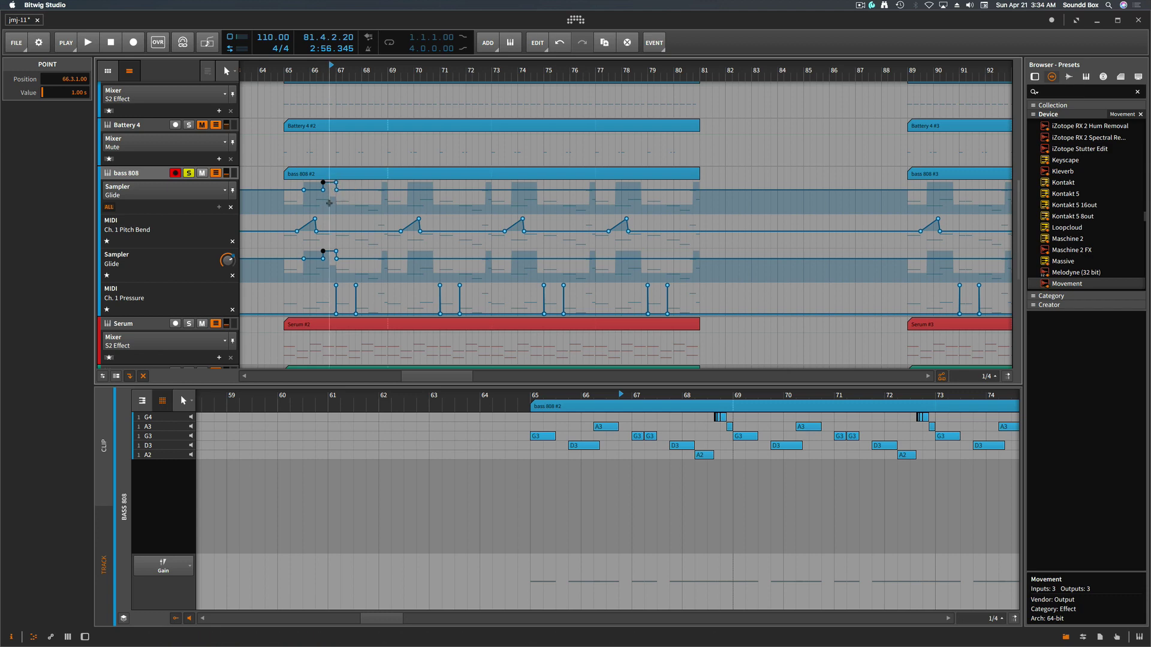
Audition the bass 808 from bar 65 and move the start of the 1.00 s Glide section to 66.2.1.00.
key("space")
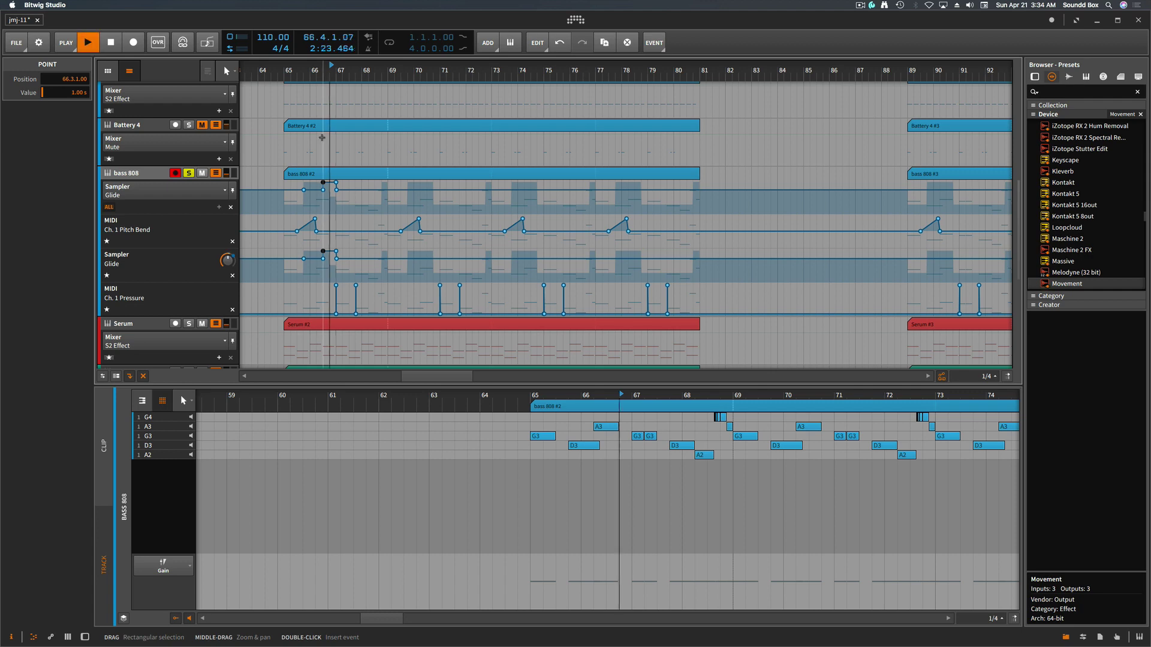
key("space")
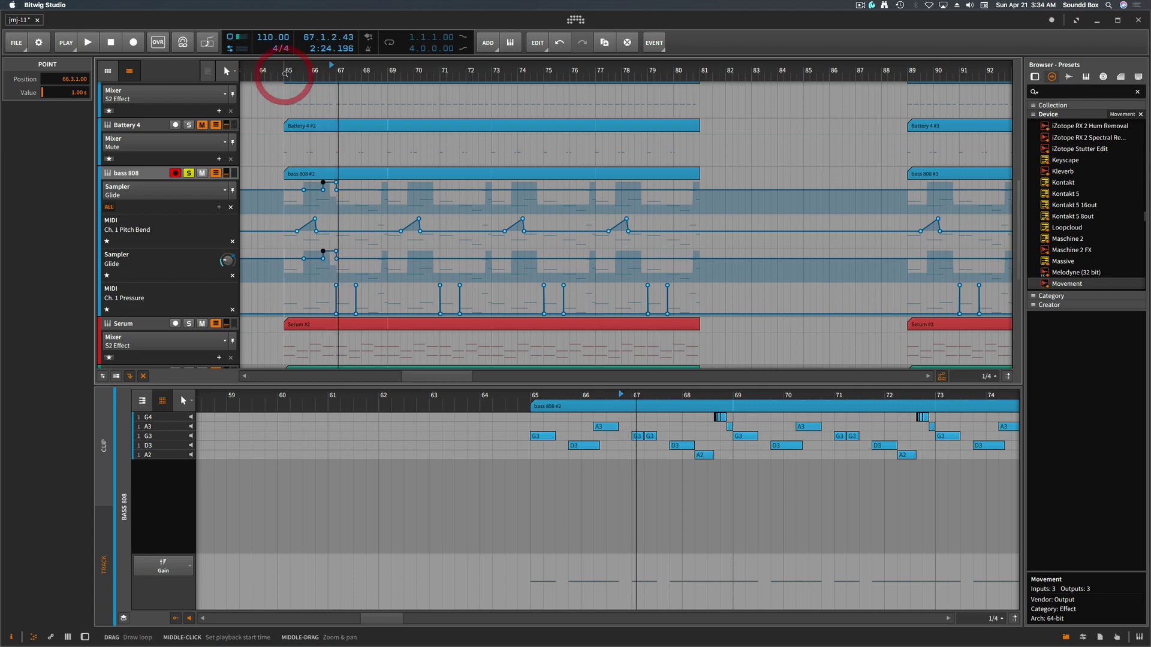
left_click(283, 70)
key("space")
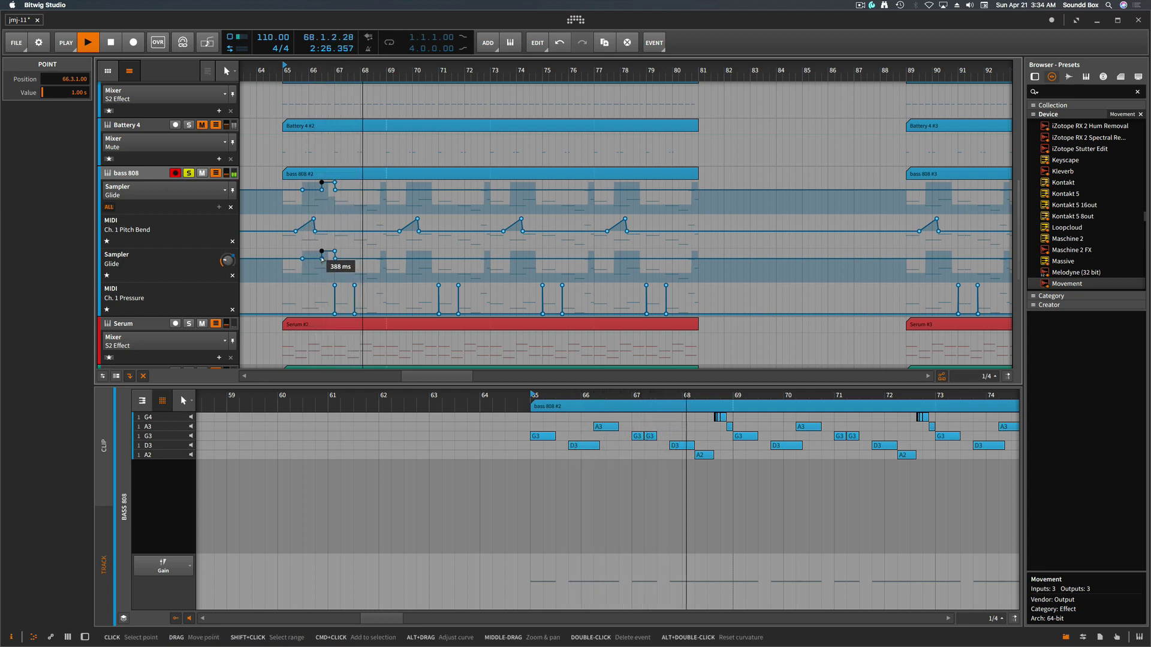
left_click_drag(322, 259, 315, 251)
key("space")
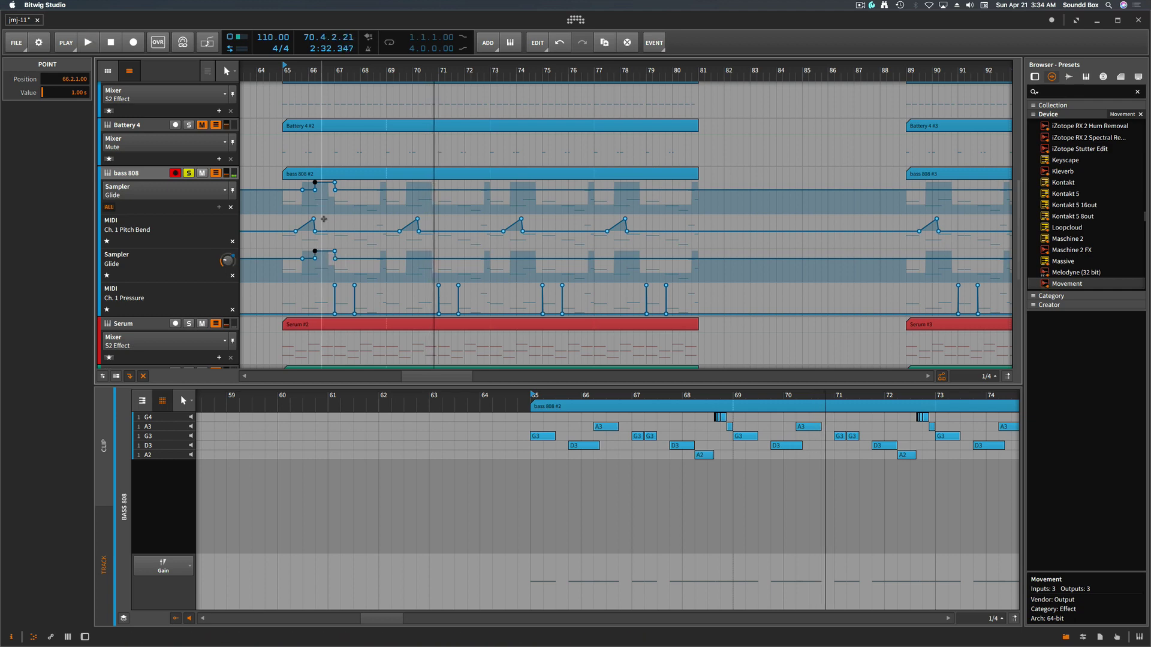
Audition the bass 808 with its reshaped Glide automation, stop playback and show the track's device chain.
key("space")
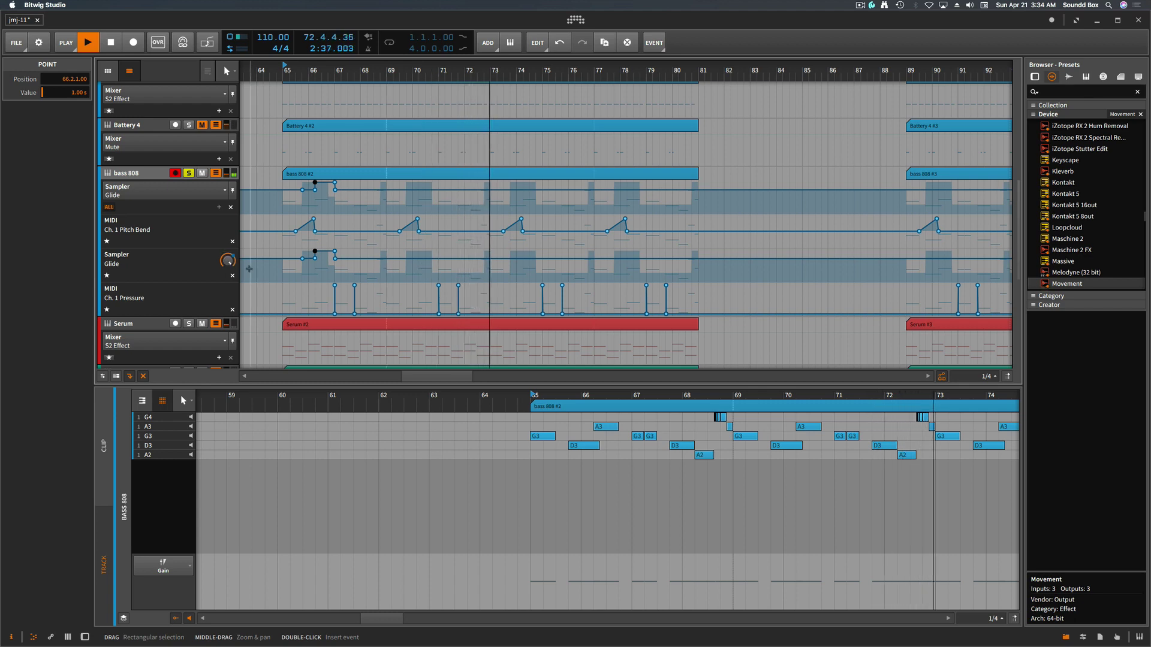
left_click(185, 261)
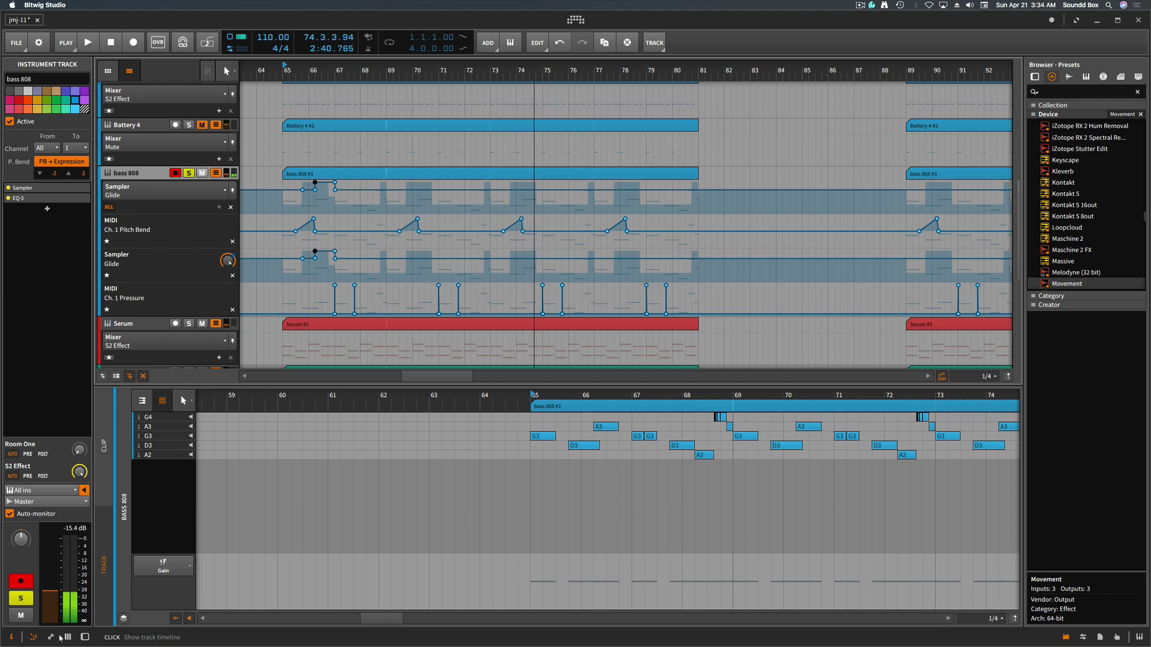
left_click(84, 637)
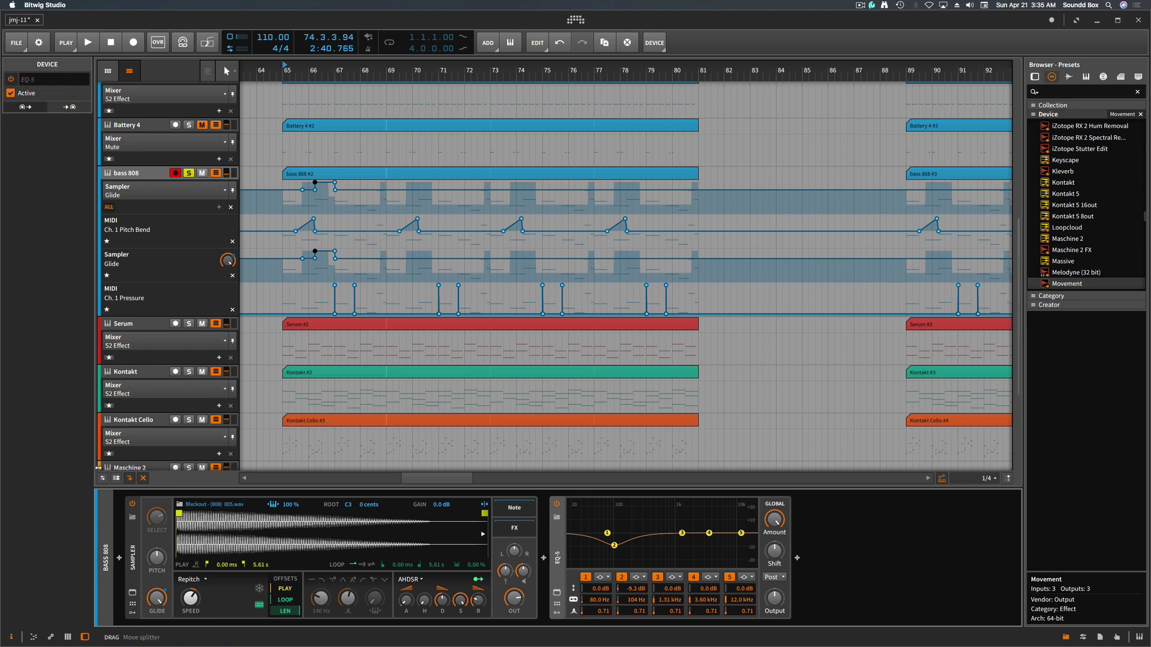
Show the Sampler's remote controls and view its sample waveform briefly in the expanded device view.
left_click(133, 606)
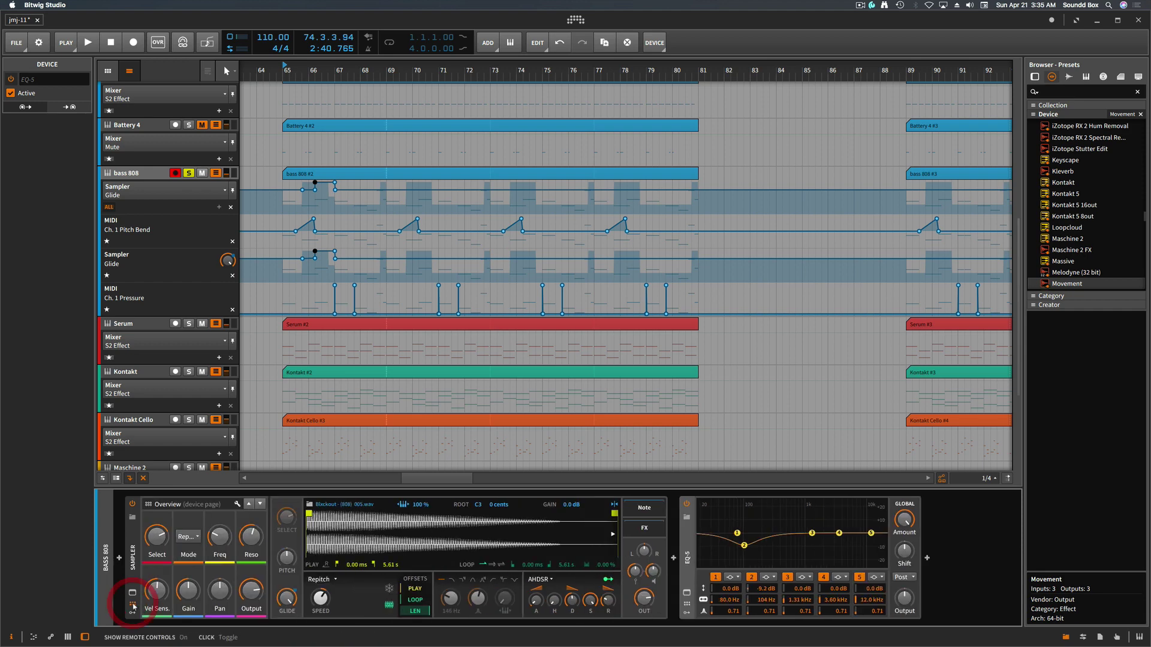
left_click(133, 593)
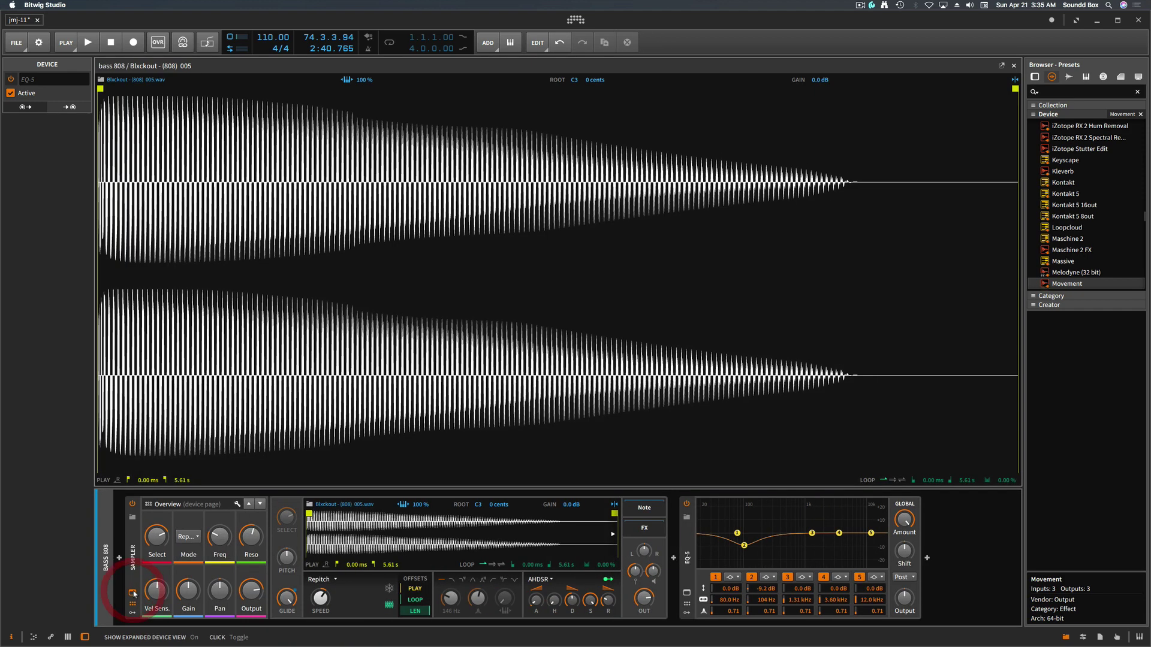
left_click(133, 593)
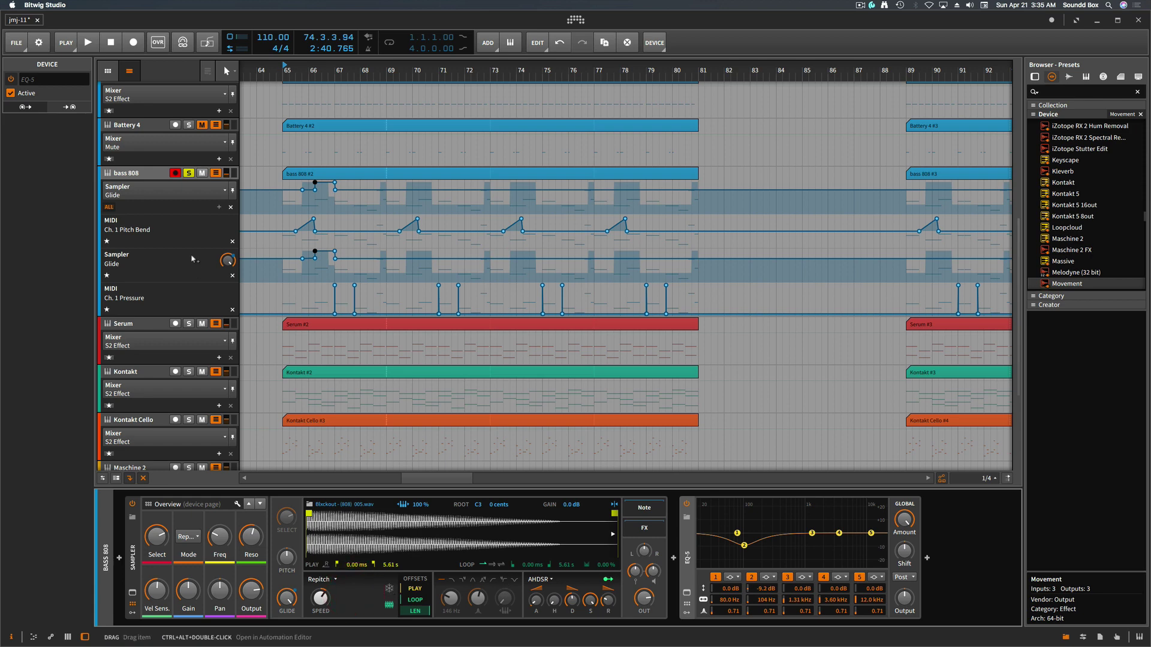
Bring up the bass 808 track's properties and show the Sampler's nested FX chain.
left_click(178, 231)
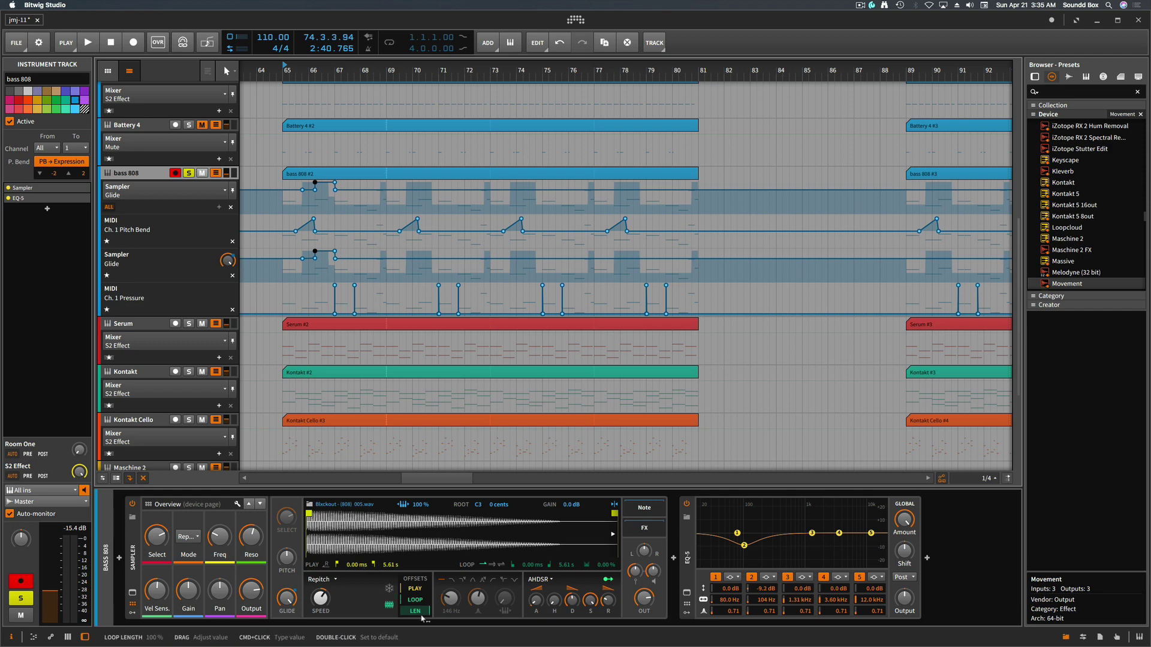
left_click(640, 510)
left_click(642, 531)
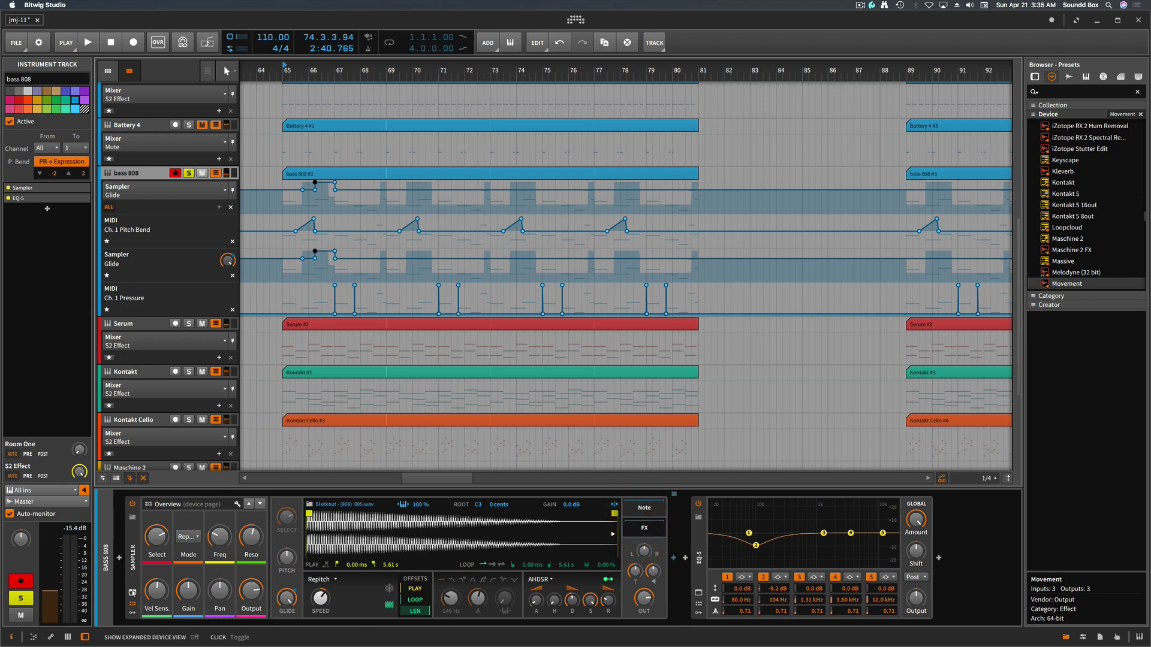
Open the Sampler's expanded device view and toggle its Note and FX chains to inspect them.
left_click(132, 593)
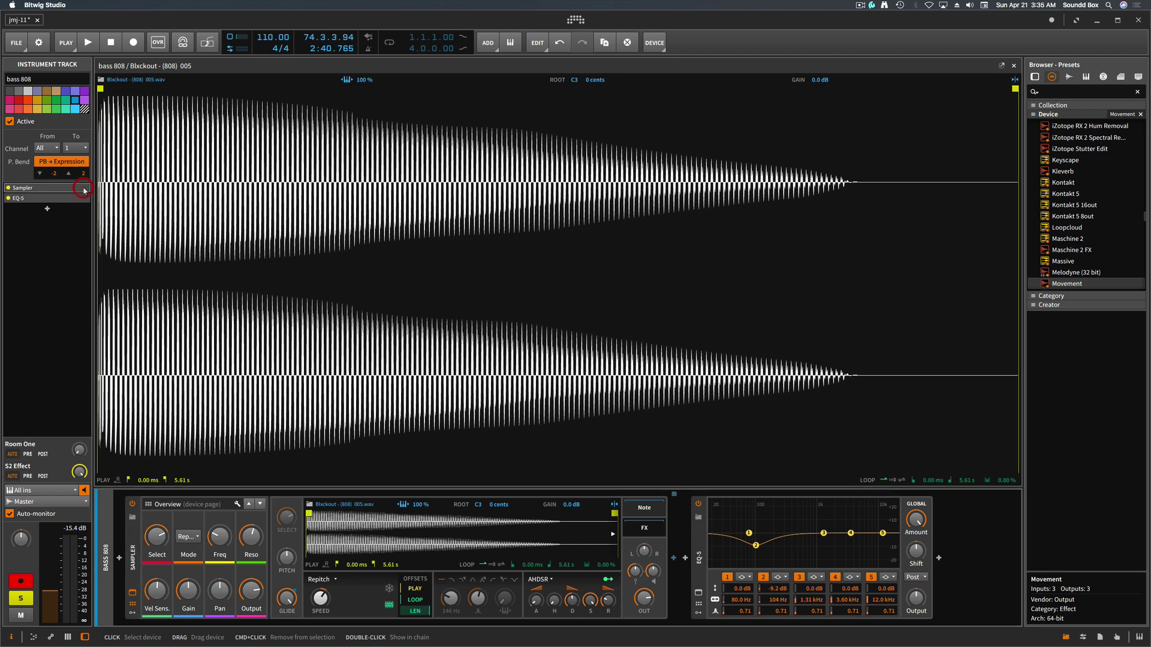
left_click(82, 195)
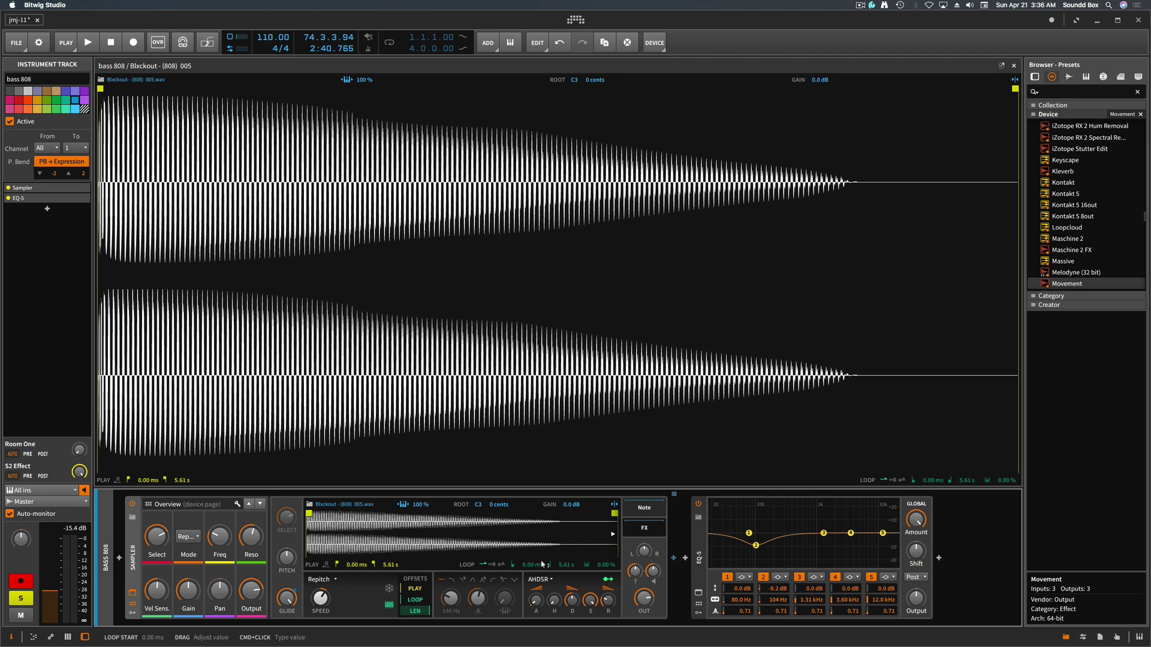
left_click(658, 508)
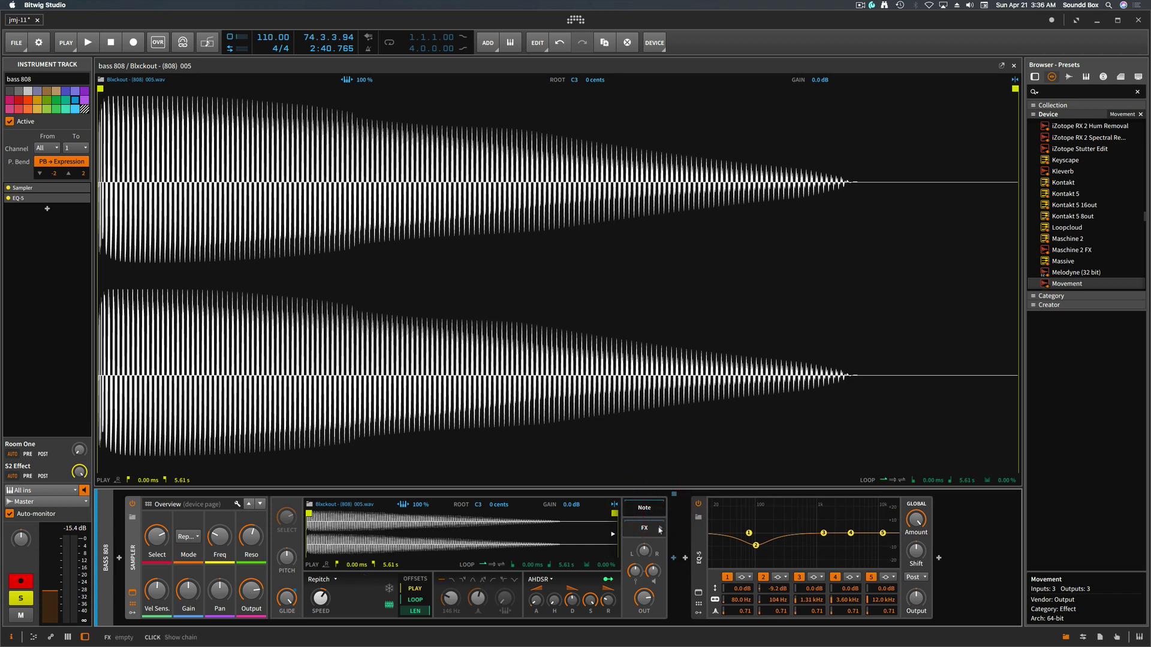
left_click(660, 528)
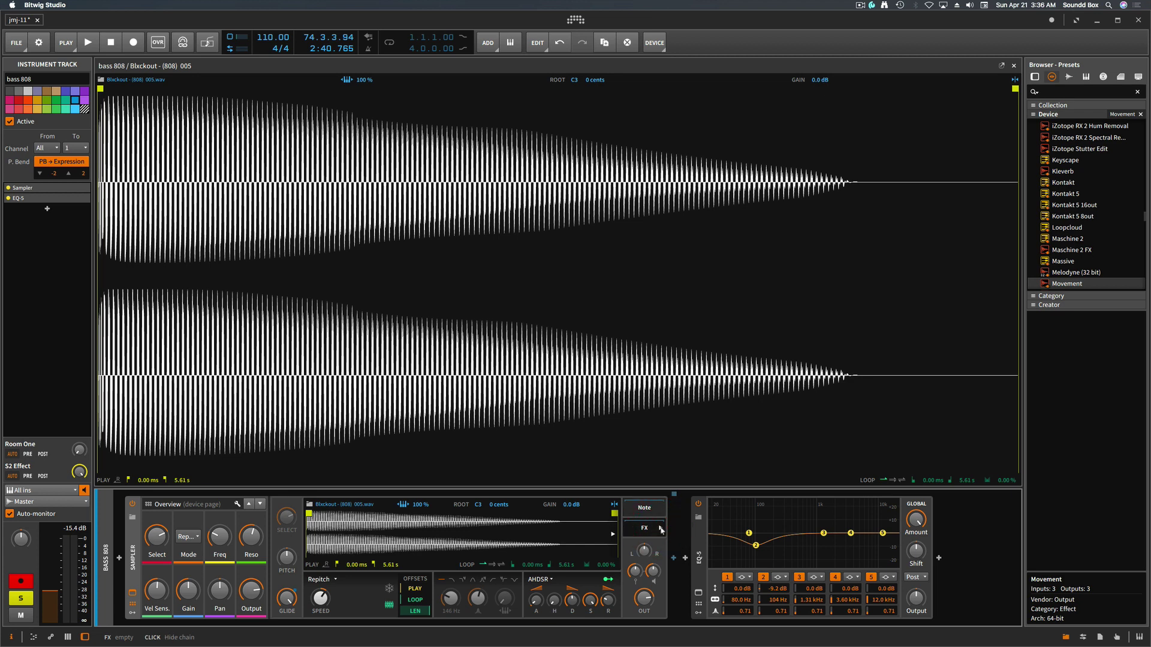
left_click(652, 531)
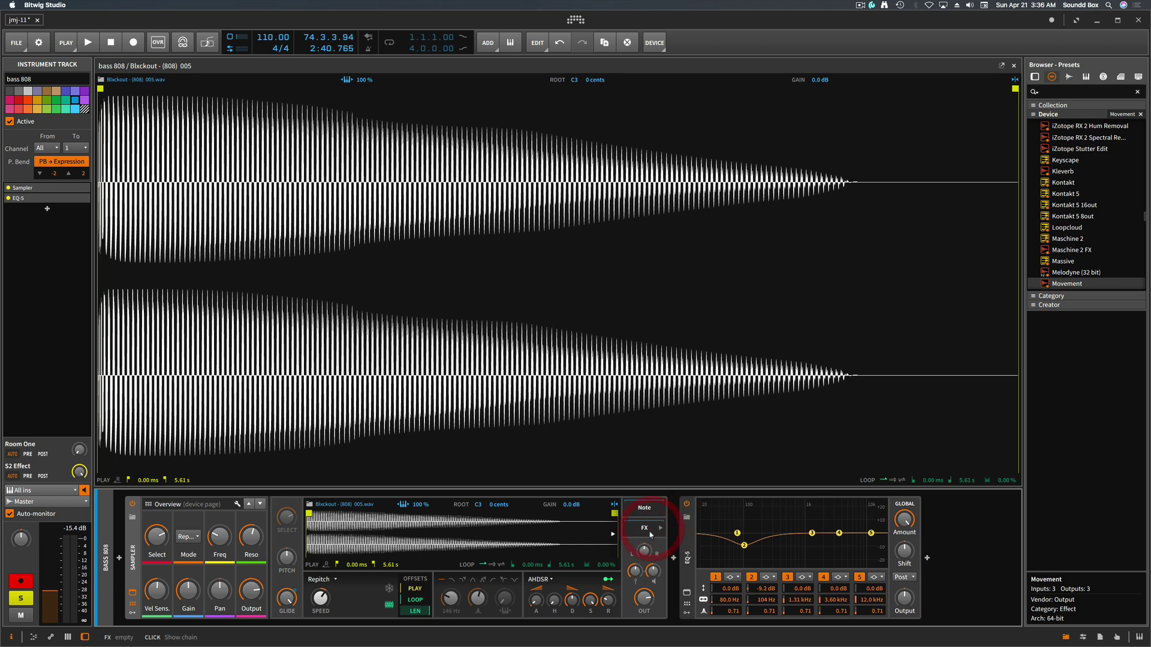
left_click(651, 533)
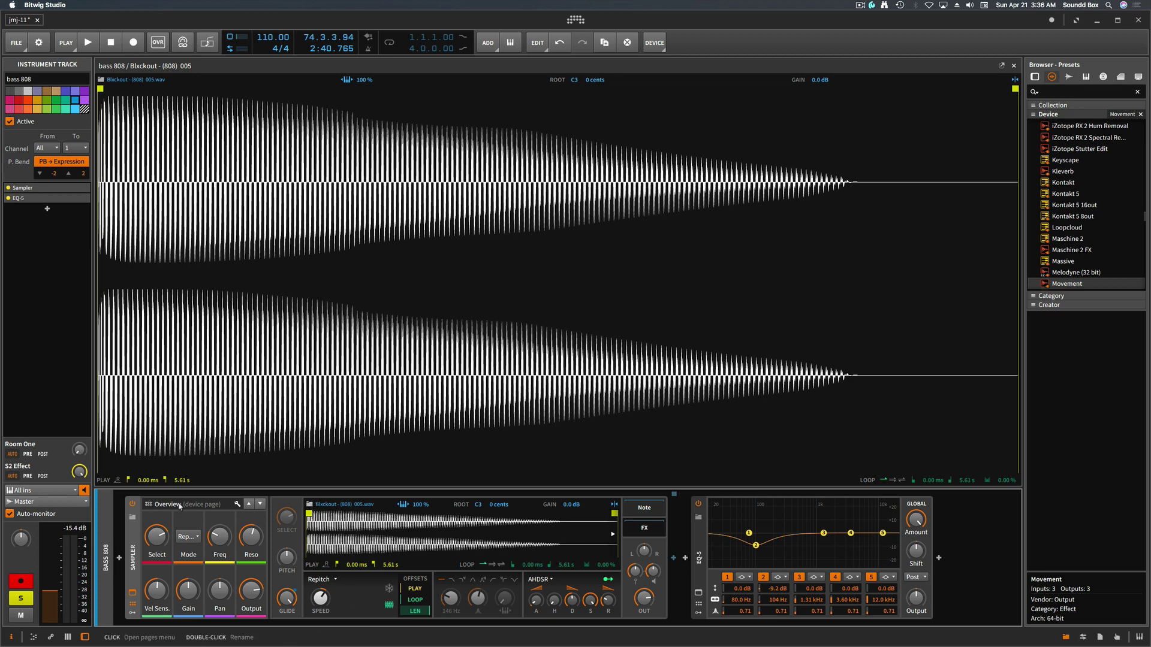
Look at the Sampler's list of remote control pages and toggle its modulators view.
left_click(150, 505)
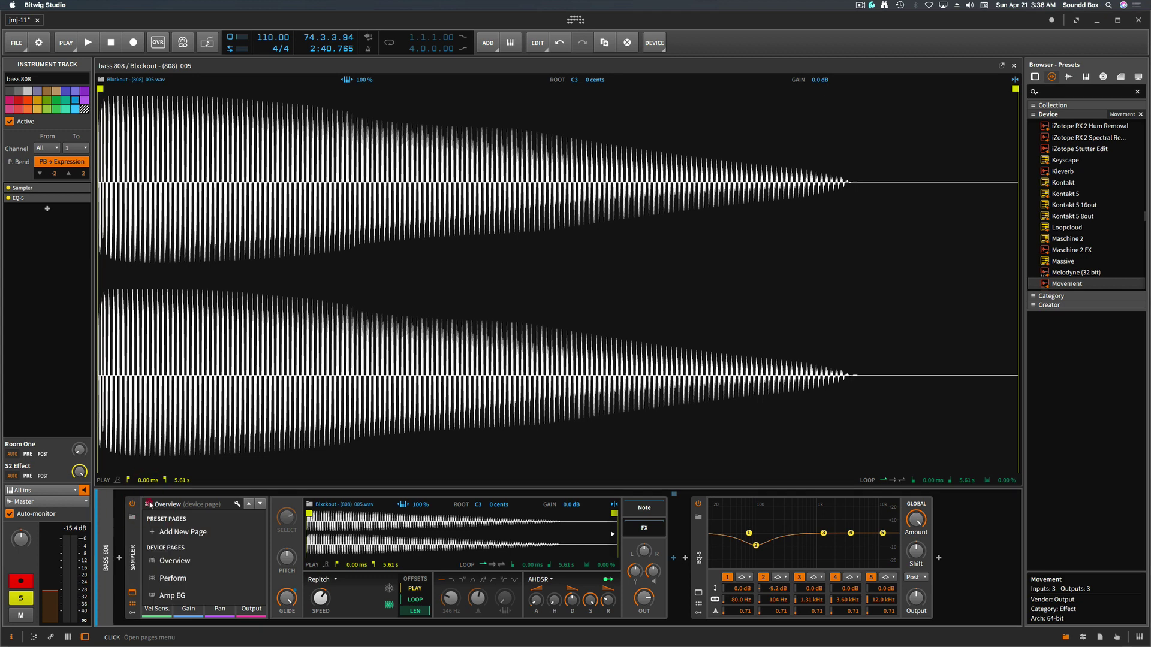
left_click(149, 504)
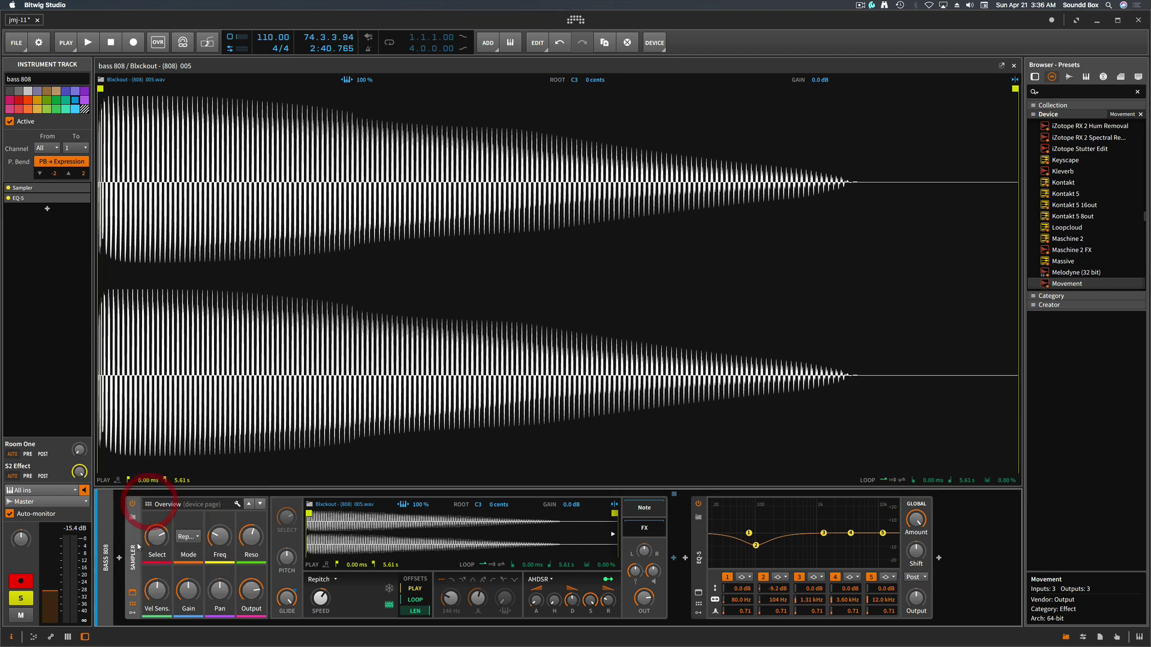
left_click(133, 613)
left_click(134, 615)
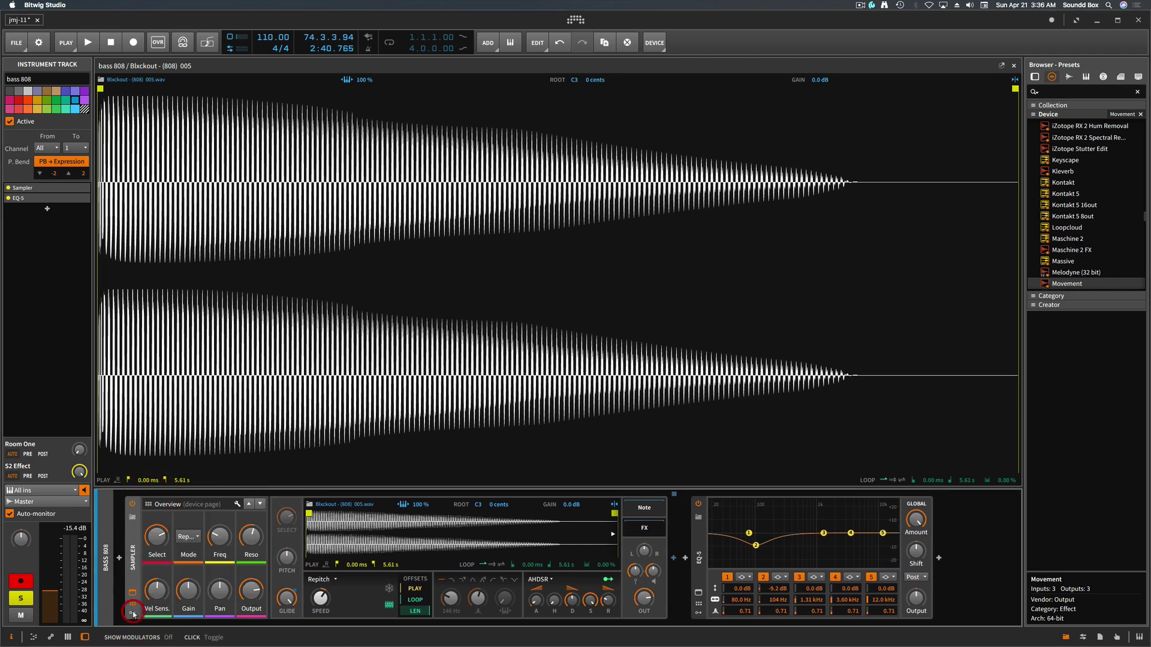
Toggle the Sampler's remote controls off and on and view the available play modes.
left_click(133, 607)
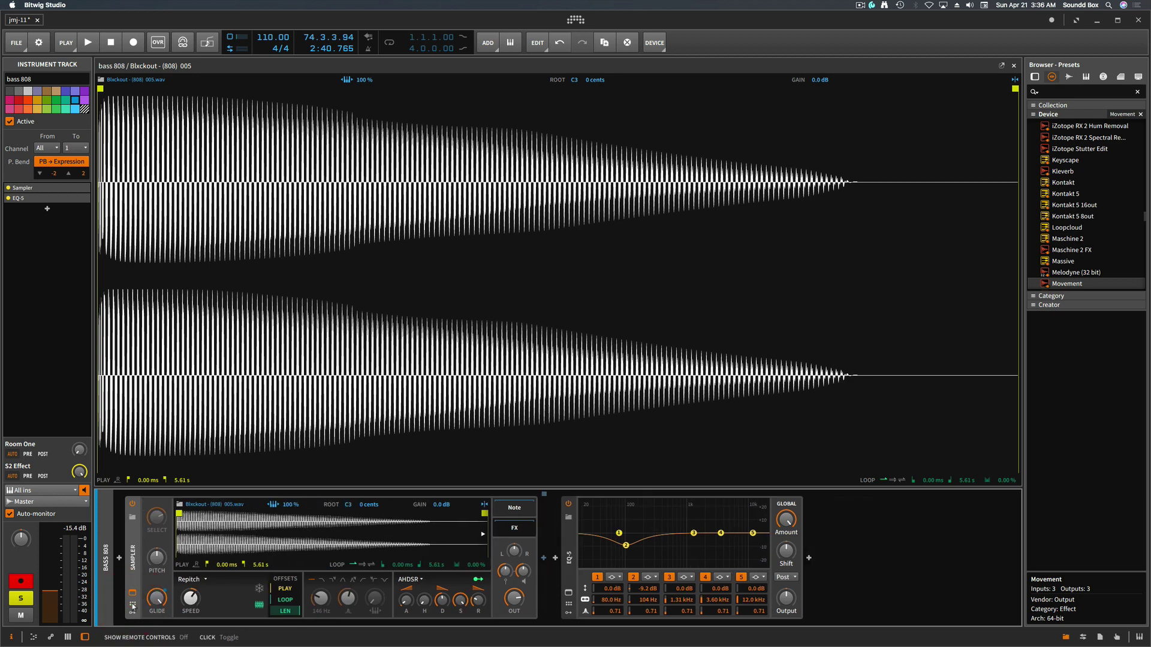
left_click(133, 607)
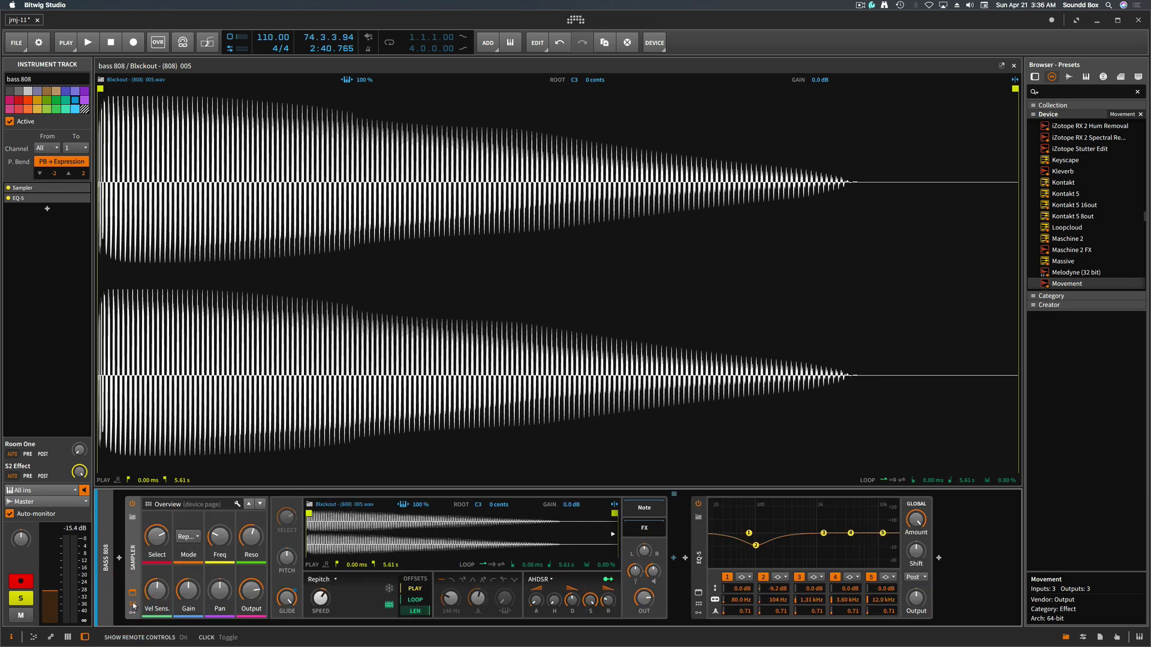
left_click(198, 538)
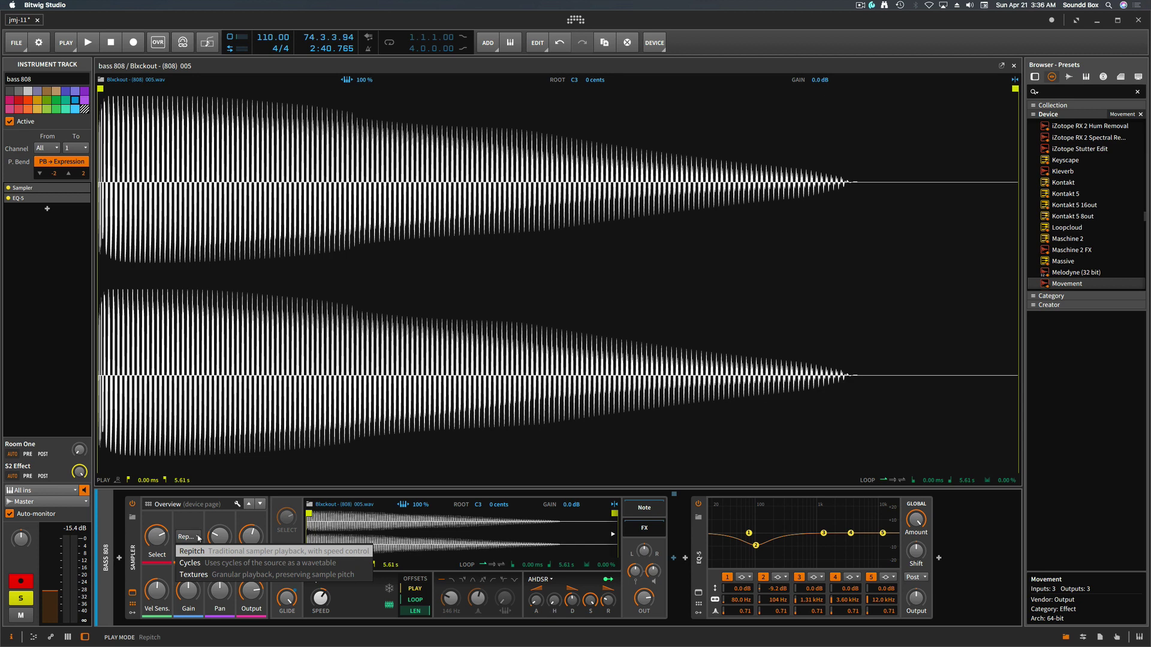
left_click(197, 535)
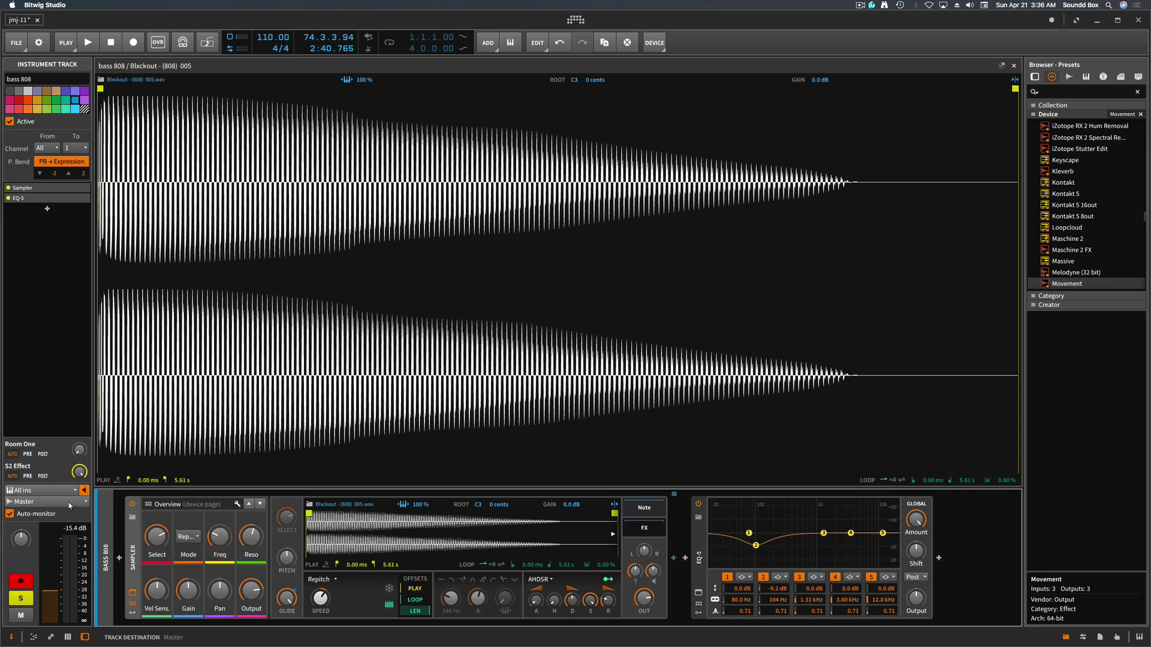
Open the EQ-5 in the expanded device view and hide its remote controls.
left_click(428, 541)
left_click(699, 594)
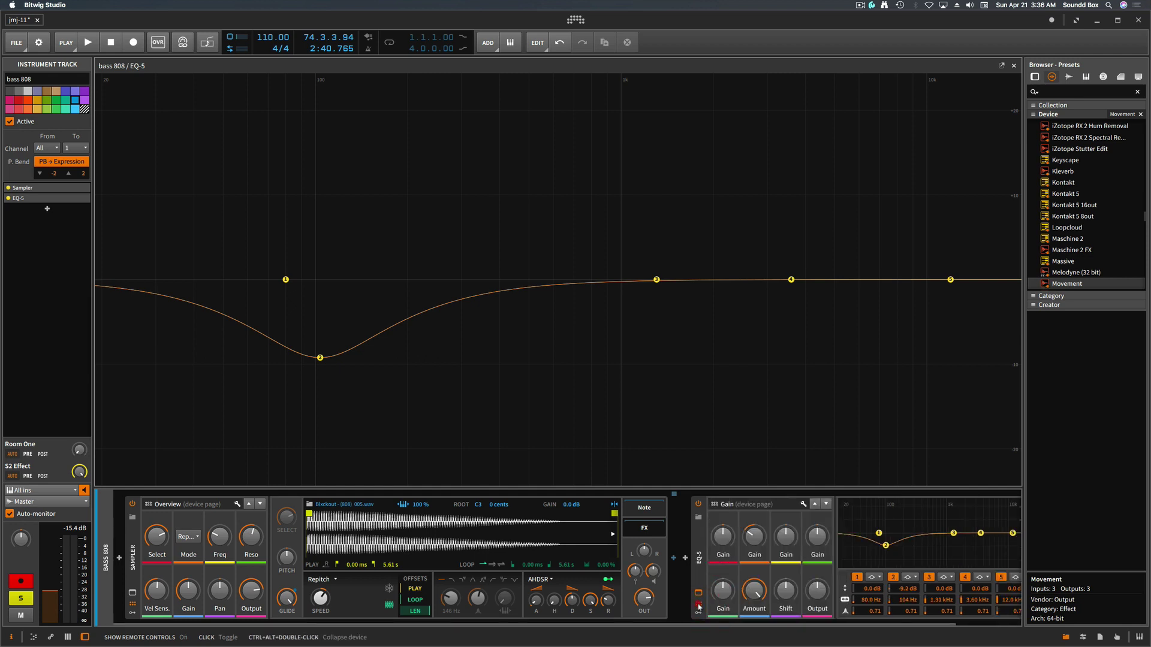
left_click(699, 607)
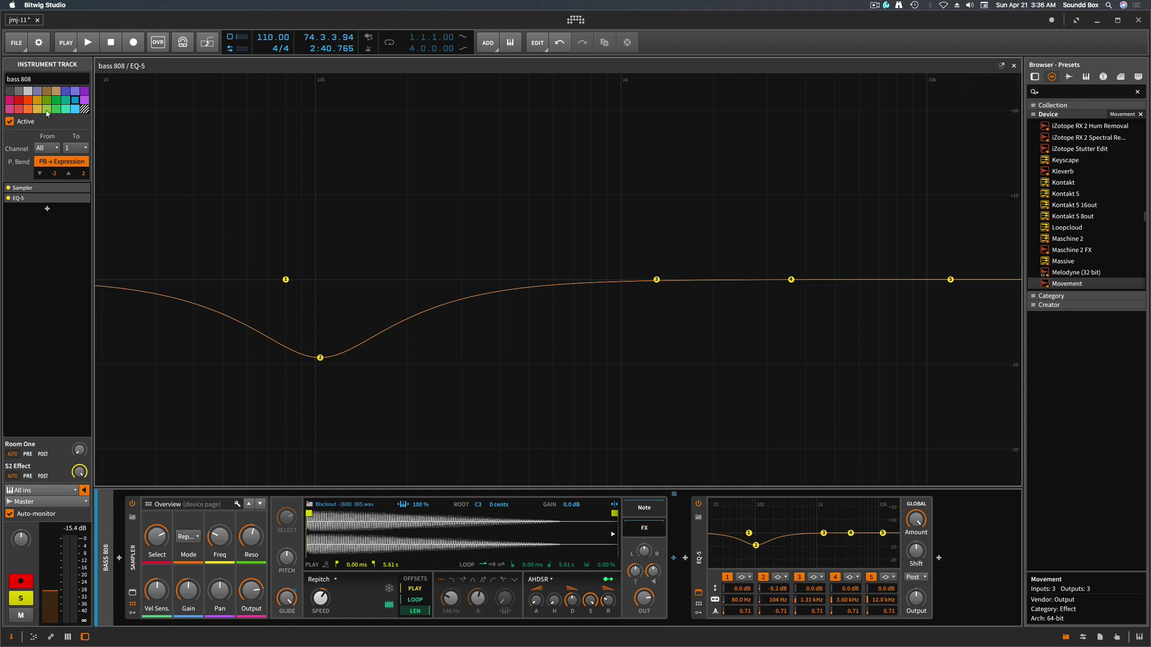
View the EQ-5's spectrum selector options.
left_click(60, 366)
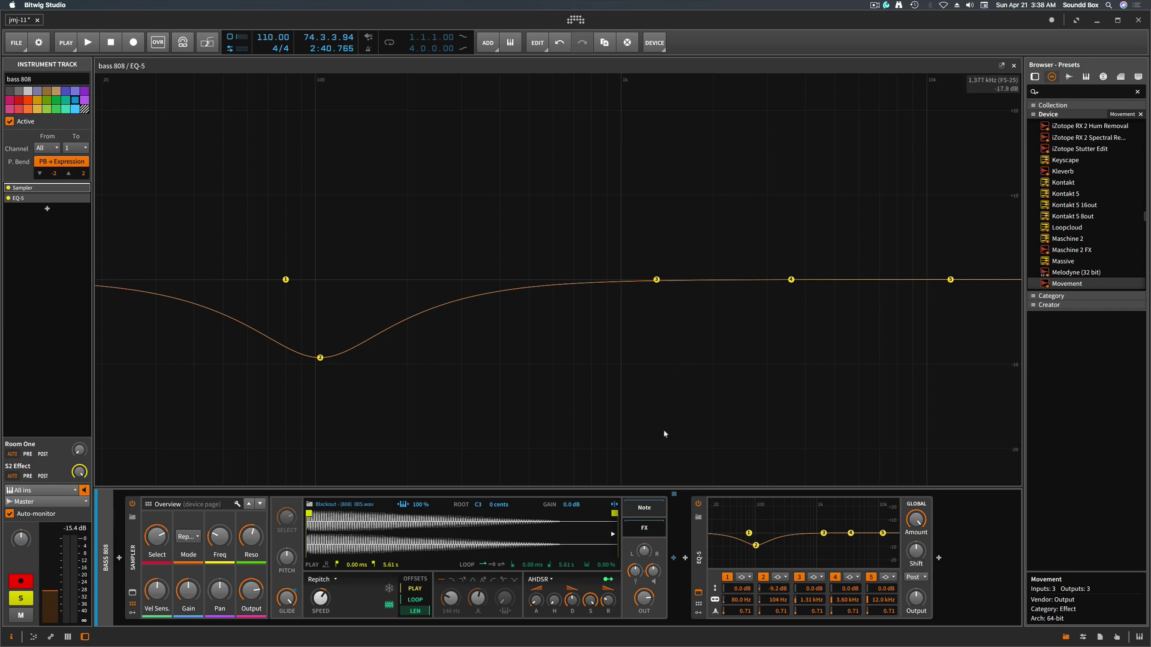
left_click(924, 577)
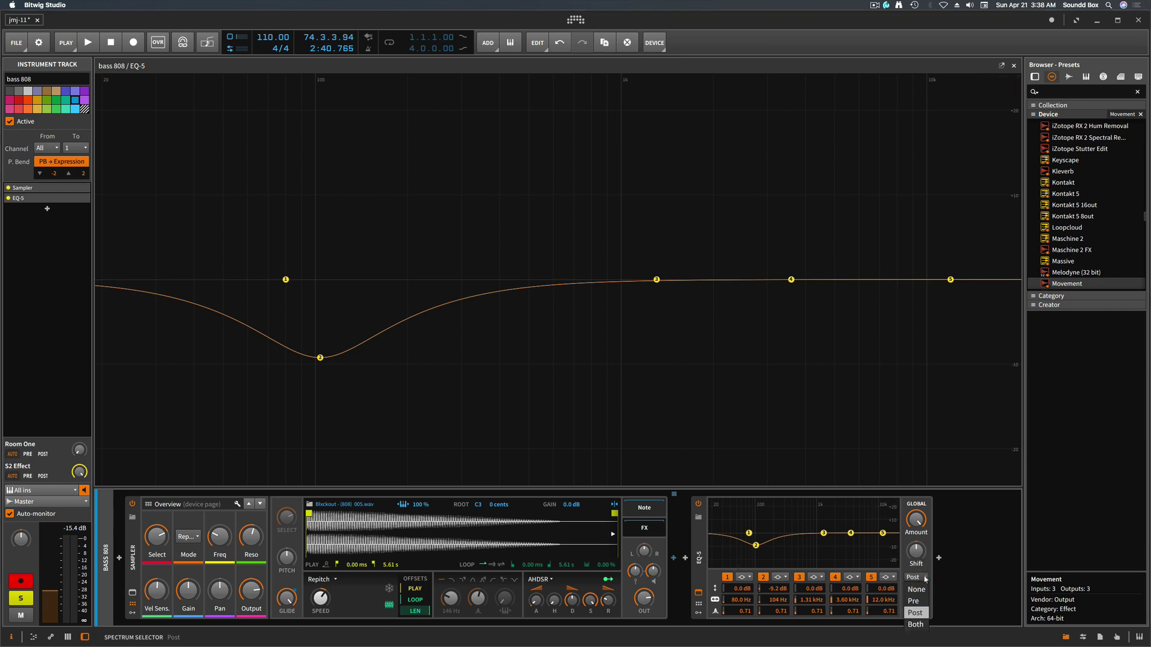
left_click(924, 579)
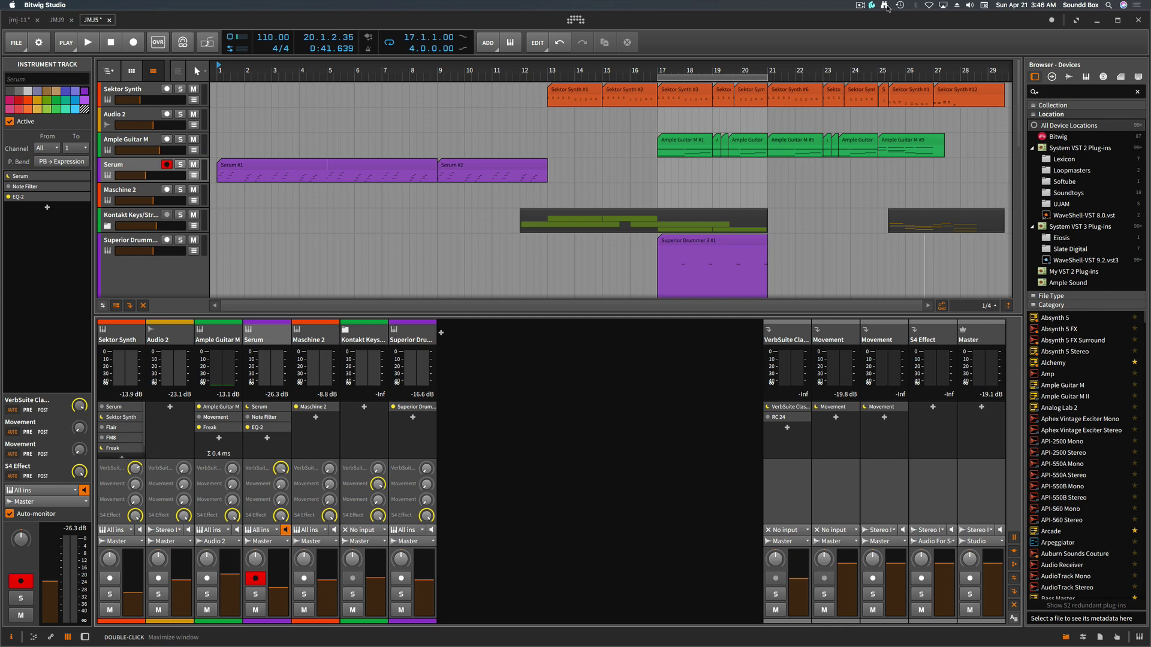
left_click(859, 6)
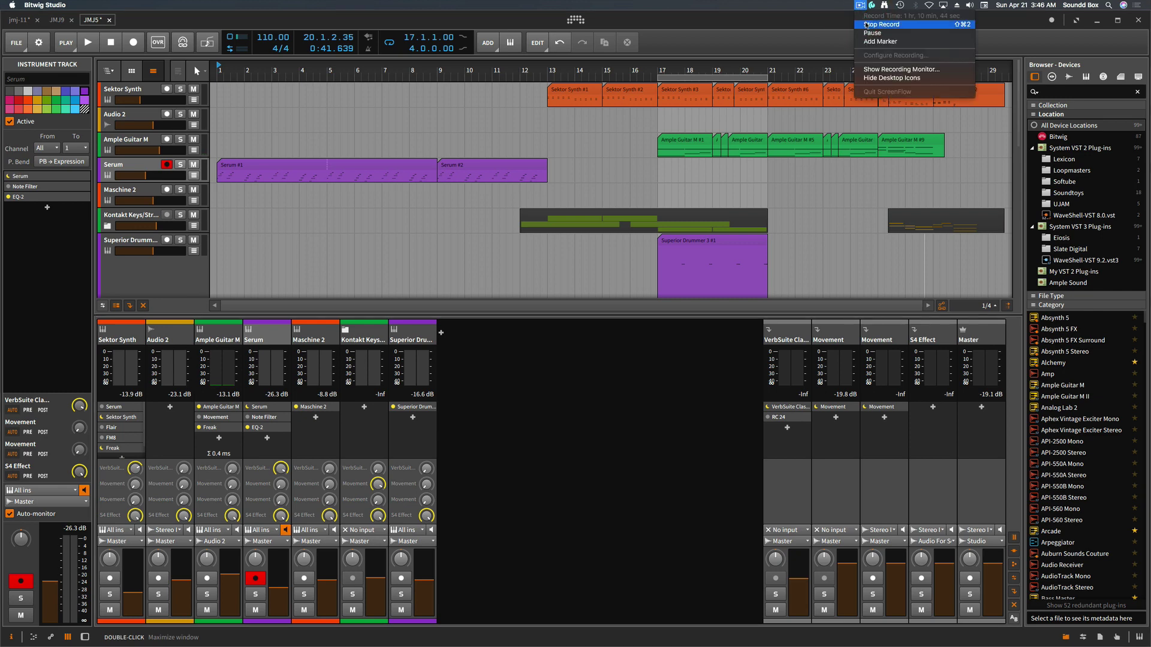